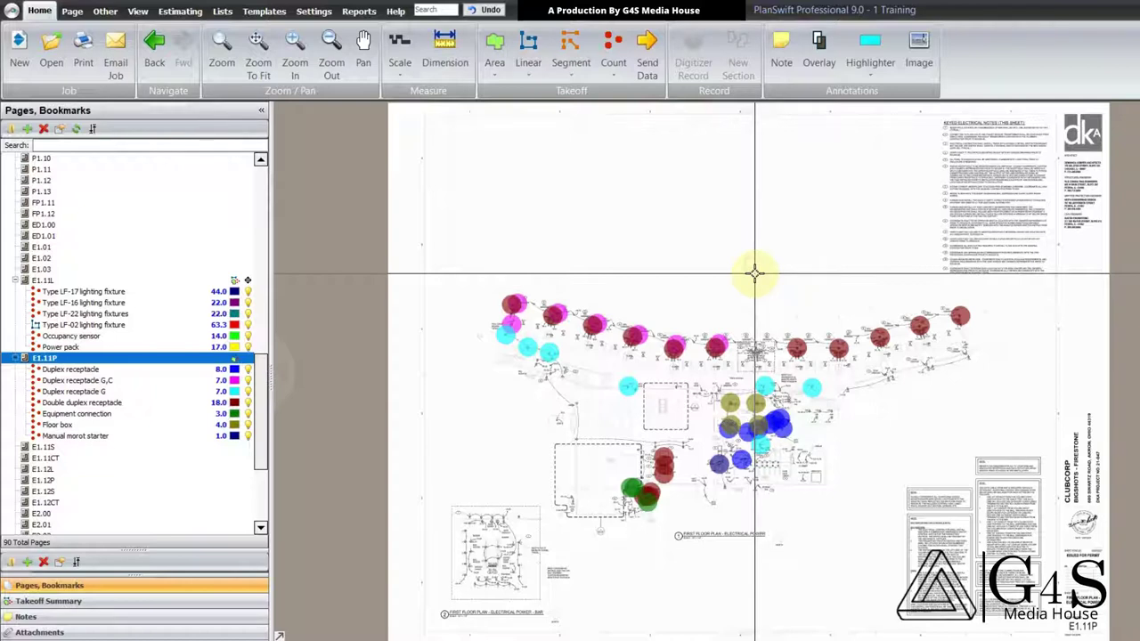
# Step: Examine the typical hitting bay and the neighbouring bays on the E1.11P first-floor electrical power plan
pyautogui.scroll(5, 753, 274)
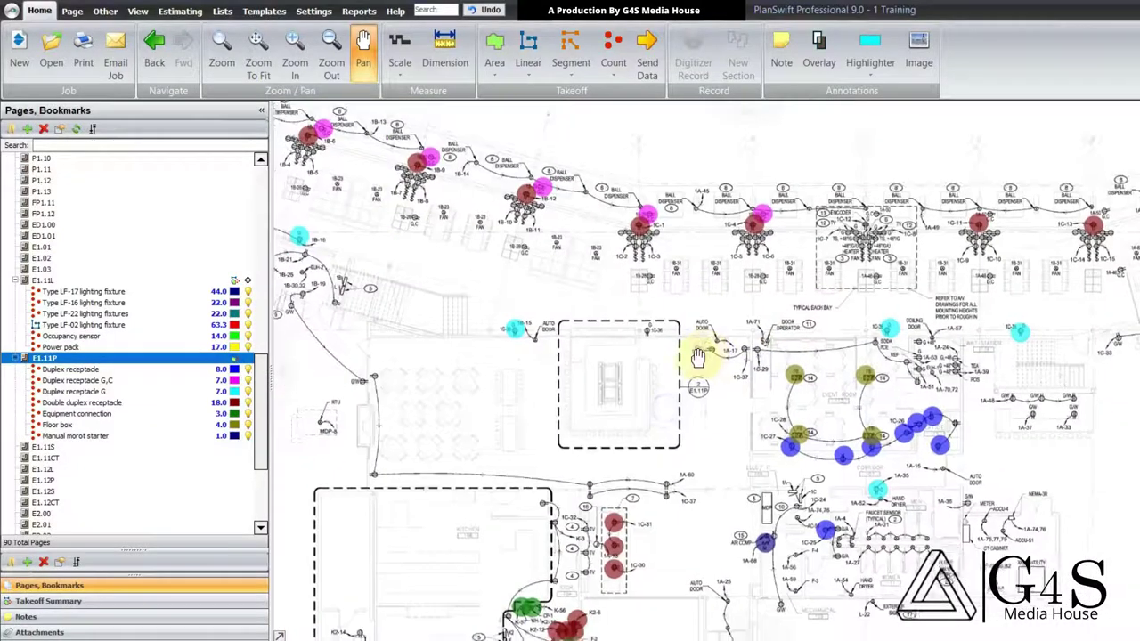
pyautogui.moveTo(669, 458); pyautogui.dragTo(624, 438)
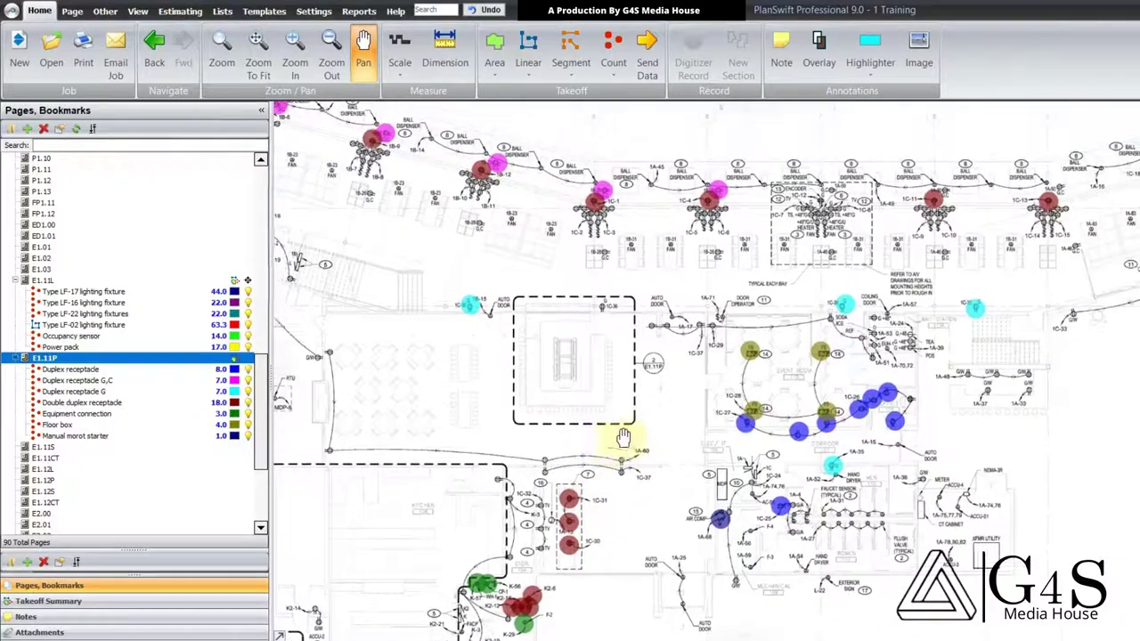
pyautogui.scroll(3, 721, 207)
pyautogui.moveTo(703, 237); pyautogui.dragTo(627, 272)
pyautogui.moveTo(796, 318); pyautogui.dragTo(656, 319)
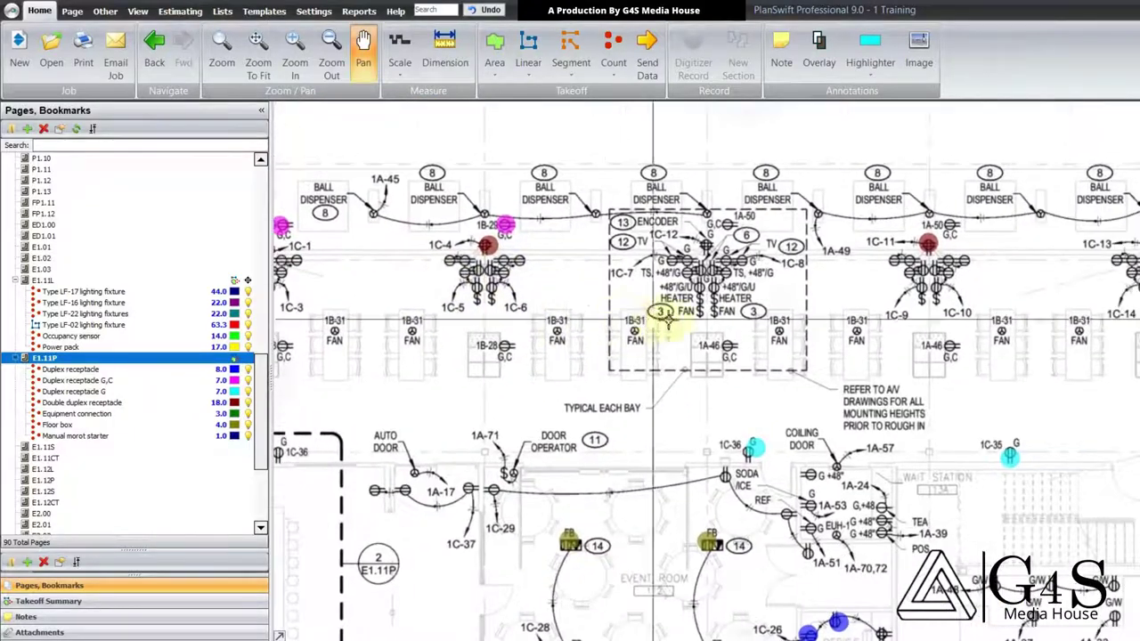
pyautogui.moveTo(923, 370); pyautogui.dragTo(843, 376)
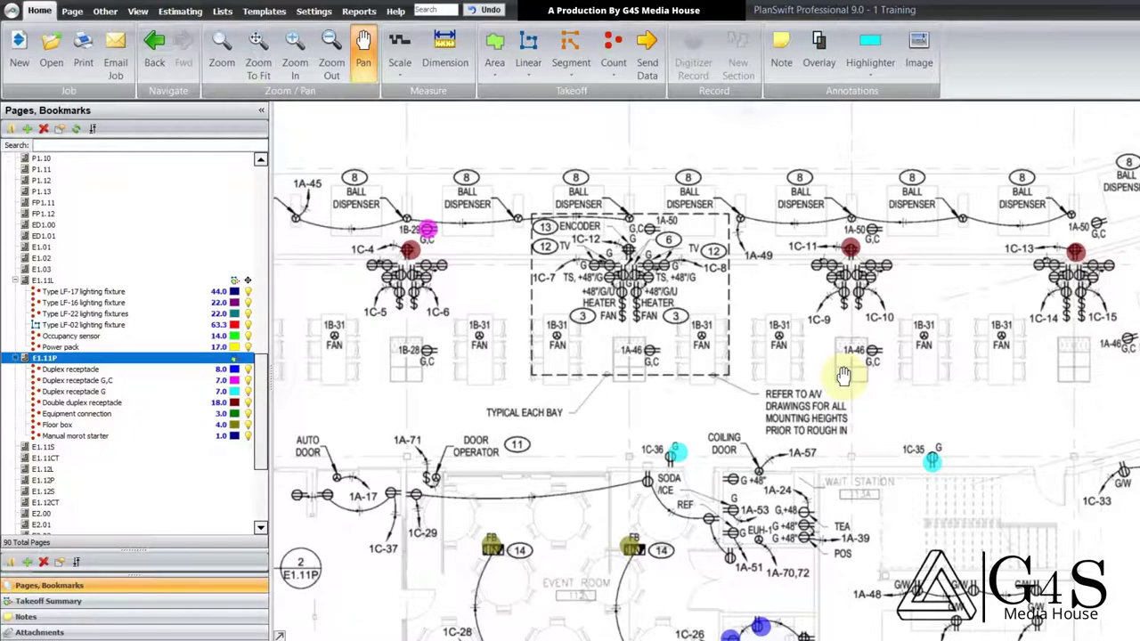
pyautogui.moveTo(844, 376); pyautogui.dragTo(823, 375)
pyautogui.moveTo(902, 420); pyautogui.dragTo(830, 391)
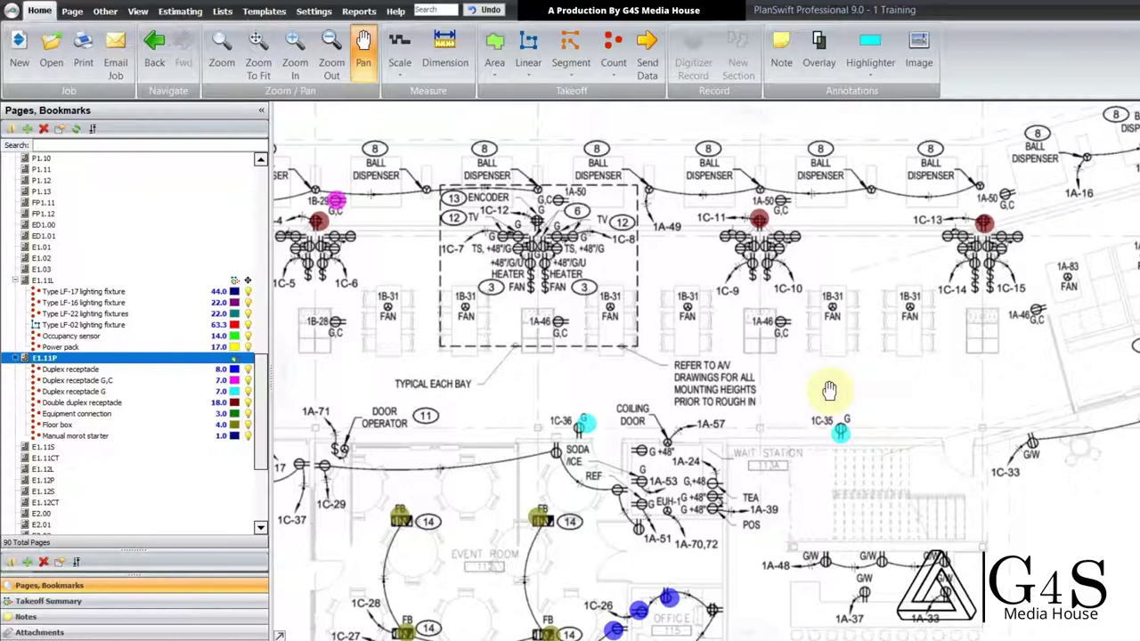
pyautogui.moveTo(829, 391); pyautogui.dragTo(828, 389)
# Step: Examine the 1B-31 fan connections and the ball dispenser junction boxes in the bays beside the typical bay
pyautogui.scroll(3, 710, 306)
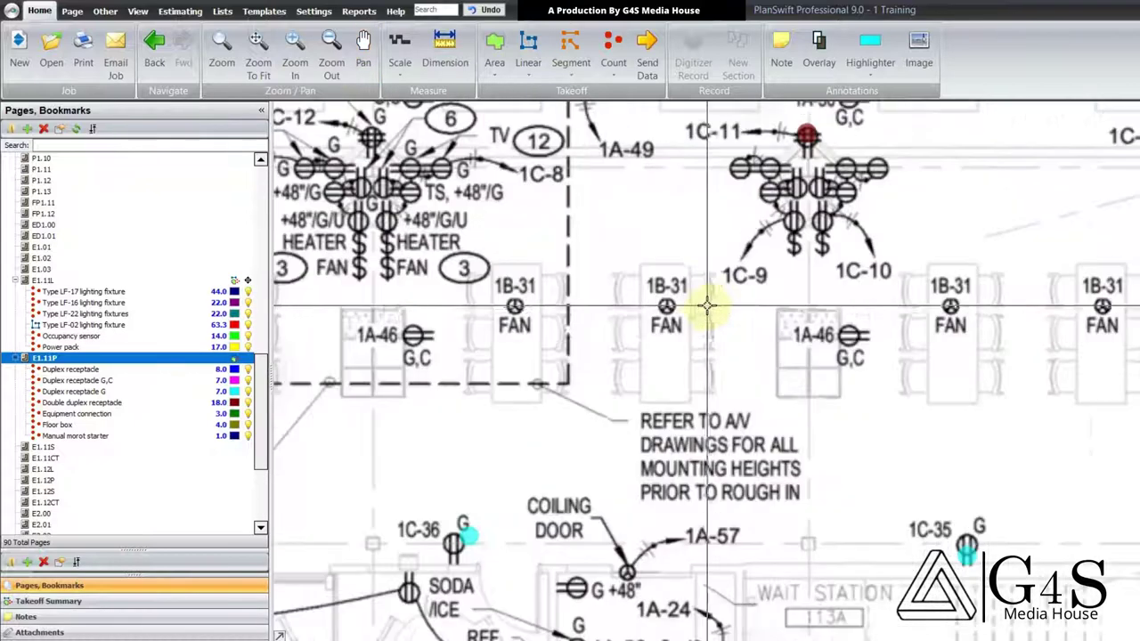
pyautogui.moveTo(710, 306); pyautogui.dragTo(729, 323)
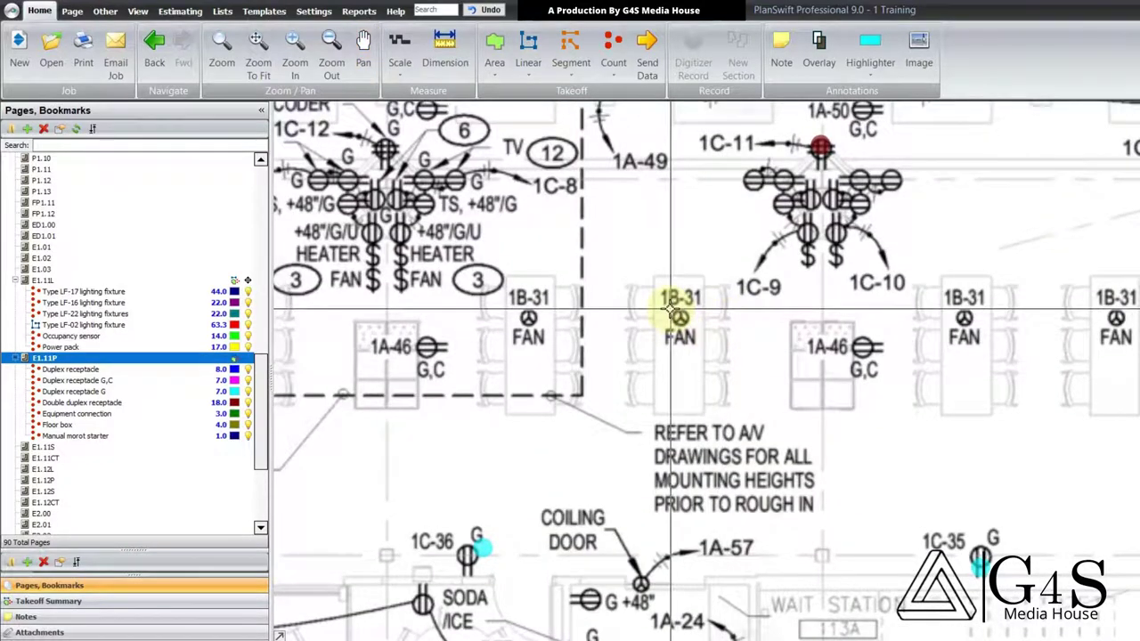
pyautogui.moveTo(648, 286); pyautogui.dragTo(751, 302)
pyautogui.moveTo(680, 404); pyautogui.dragTo(596, 514)
pyautogui.scroll(-1, 596, 512)
pyautogui.scroll(1, 749, 358)
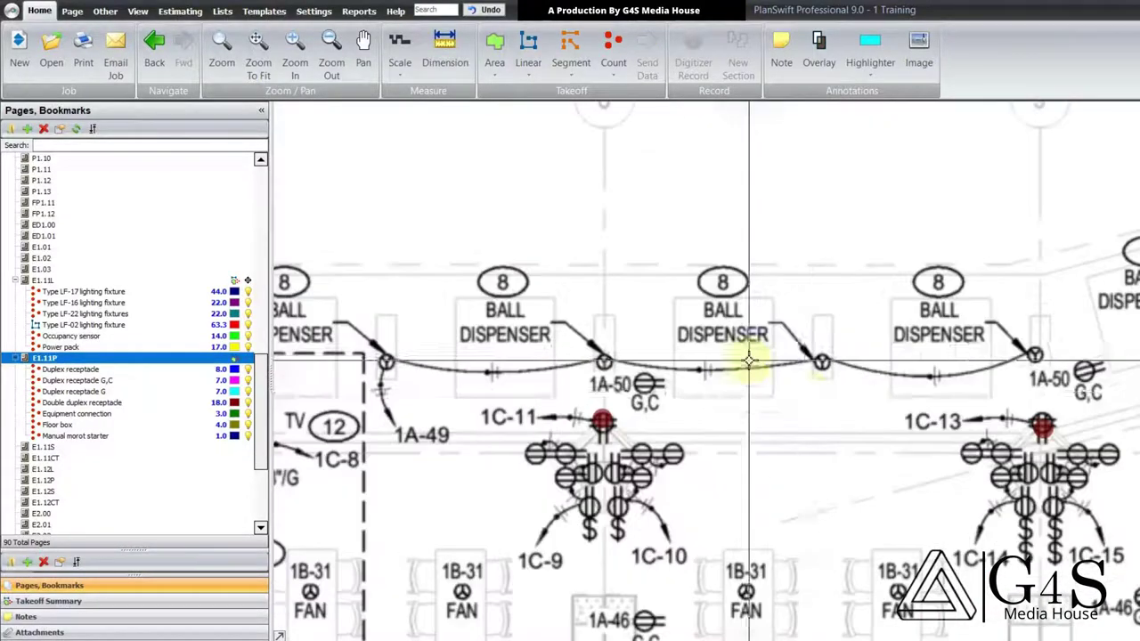
pyautogui.moveTo(804, 393); pyautogui.dragTo(755, 402)
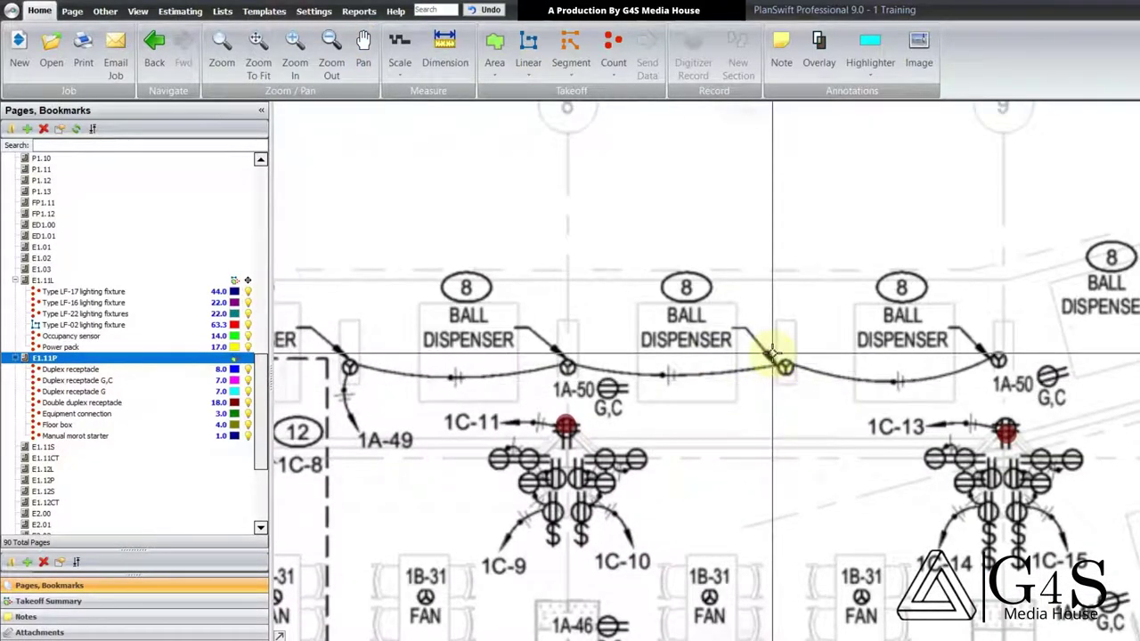
pyautogui.moveTo(772, 355); pyautogui.dragTo(805, 391)
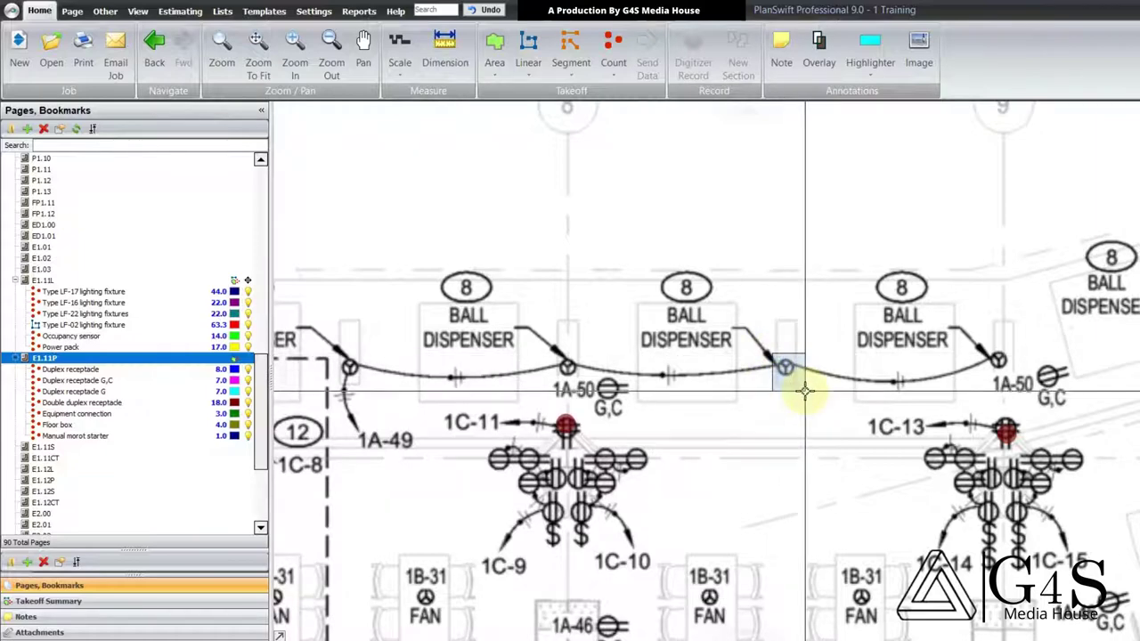
pyautogui.moveTo(795, 506)
pyautogui.mouseDown()
pyautogui.moveTo(792, 463)
pyautogui.moveTo(852, 408)
pyautogui.mouseUp()
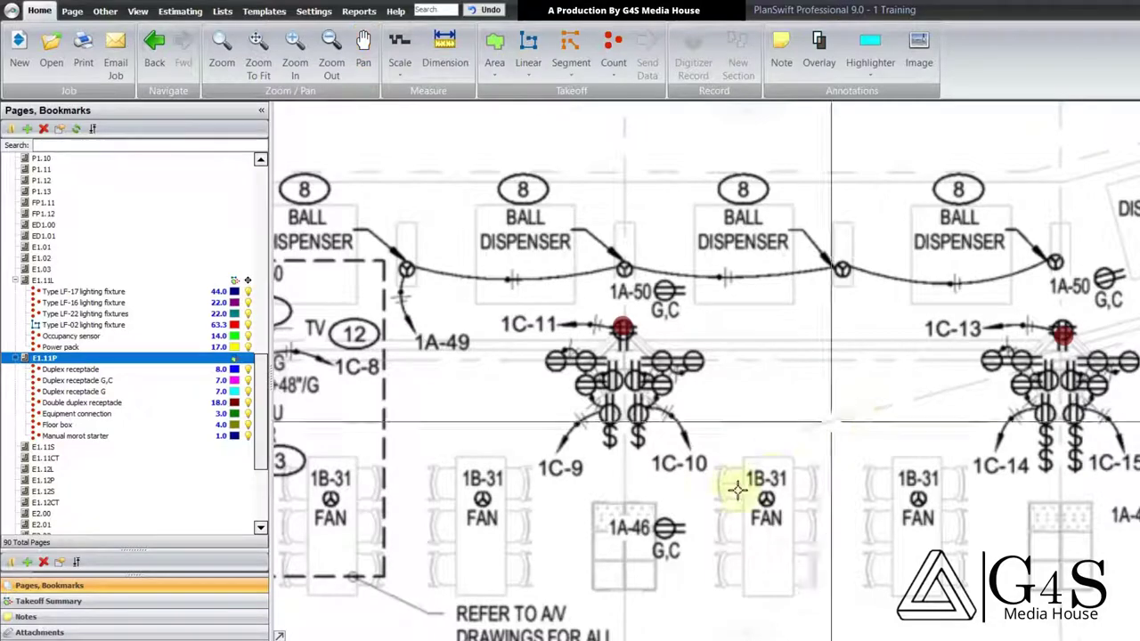
# Step: Compare the fan symbols with the ball dispenser connections tagged with keyed note 8 along the bays past column line 9
pyautogui.moveTo(738, 484); pyautogui.dragTo(802, 318)
pyautogui.scroll(-3, 764, 359)
pyautogui.moveTo(765, 359); pyautogui.dragTo(779, 318)
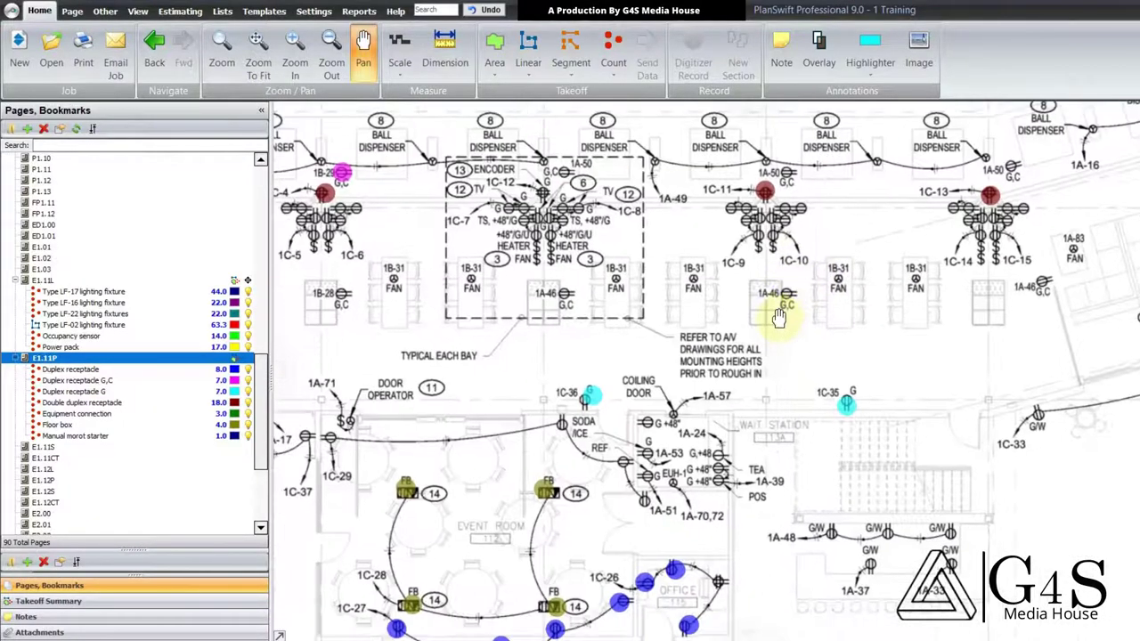
pyautogui.moveTo(712, 449)
pyautogui.mouseDown()
pyautogui.moveTo(718, 416)
pyautogui.moveTo(682, 531)
pyautogui.mouseUp()
pyautogui.scroll(3, 690, 356)
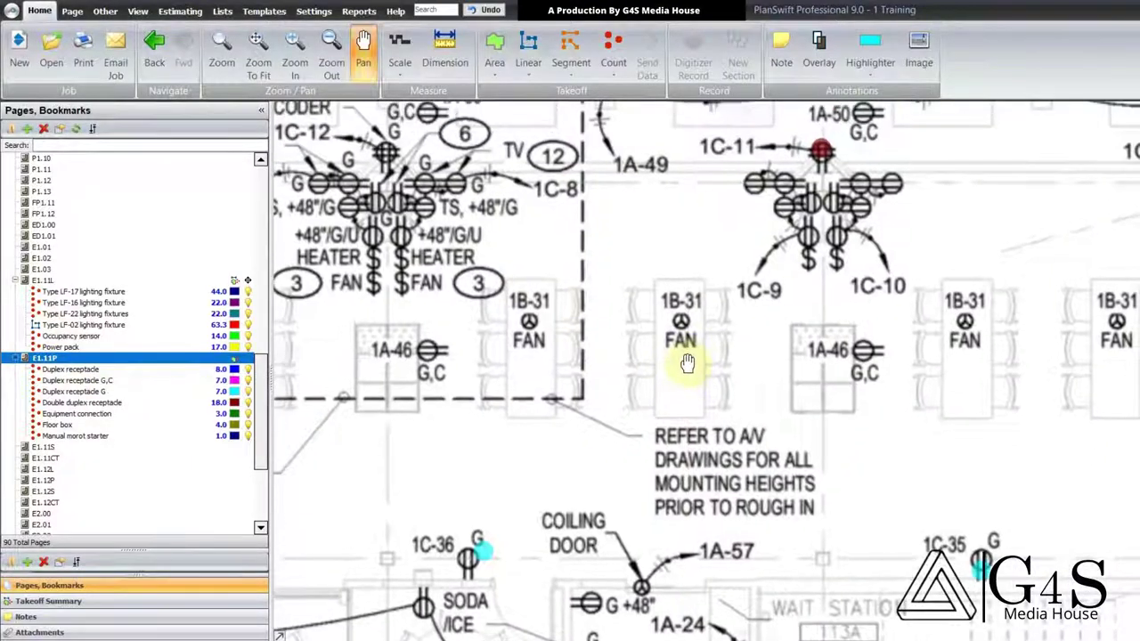
pyautogui.moveTo(688, 363); pyautogui.dragTo(678, 384)
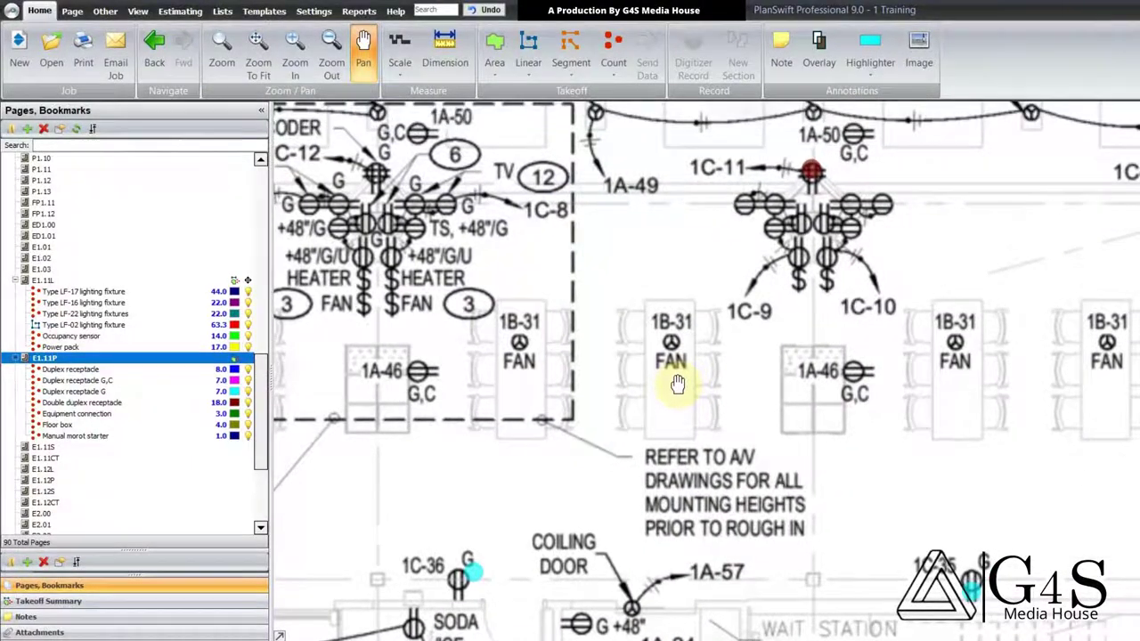
pyautogui.press('Escape')
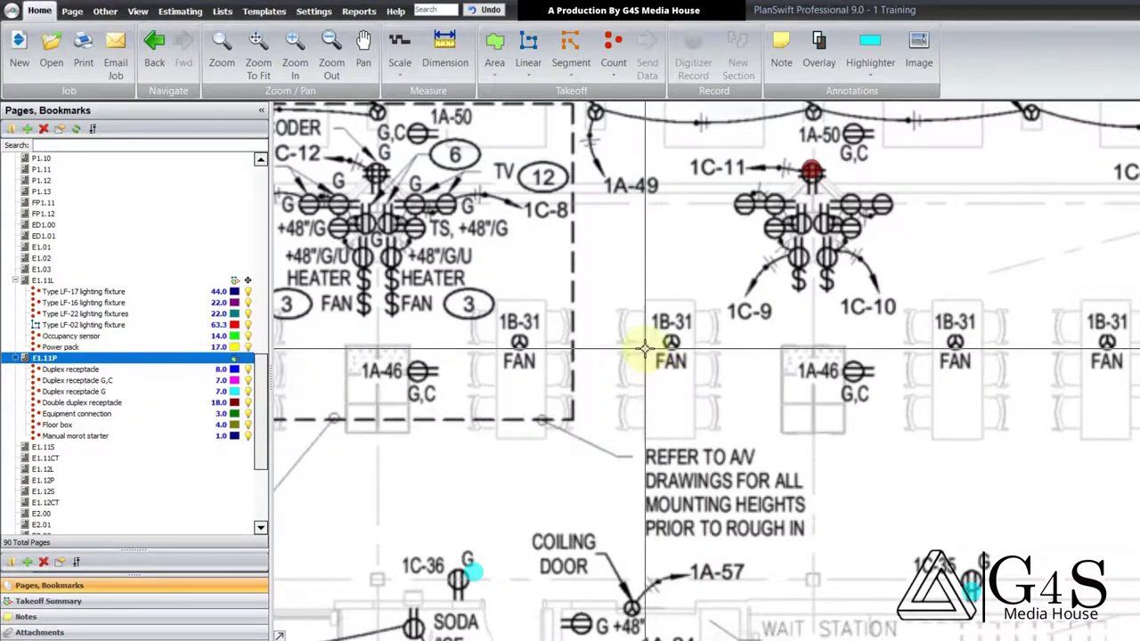
pyautogui.moveTo(851, 337)
pyautogui.mouseDown()
pyautogui.moveTo(748, 426)
pyautogui.moveTo(495, 426)
pyautogui.mouseUp()
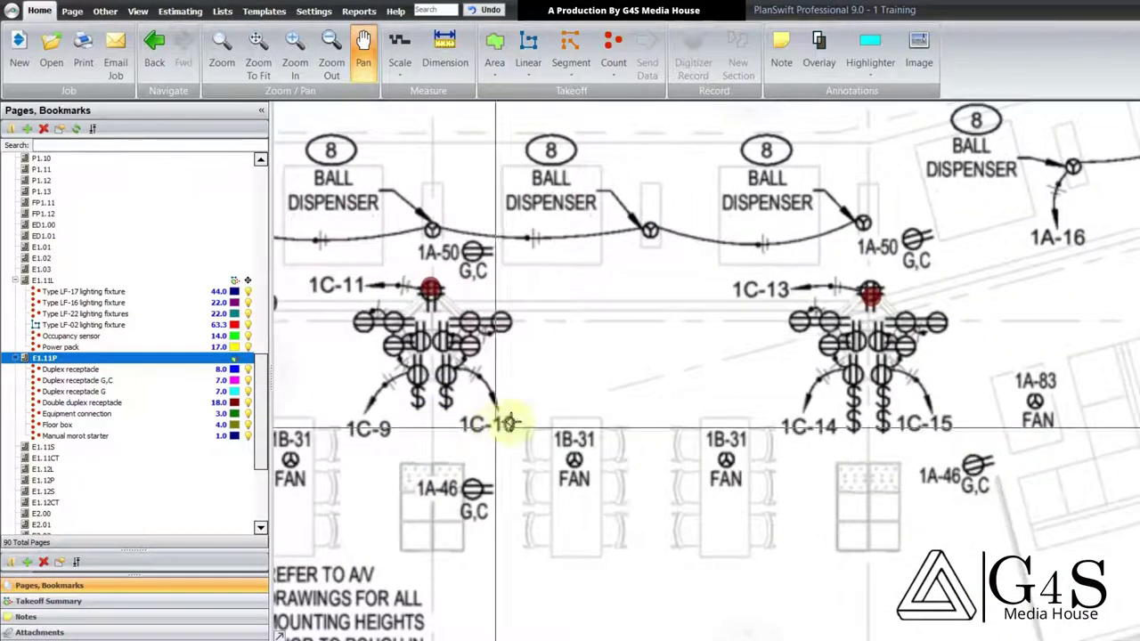
pyautogui.moveTo(679, 359)
pyautogui.mouseDown()
pyautogui.moveTo(647, 419)
pyautogui.moveTo(612, 449)
pyautogui.mouseUp()
pyautogui.moveTo(824, 436); pyautogui.dragTo(772, 453)
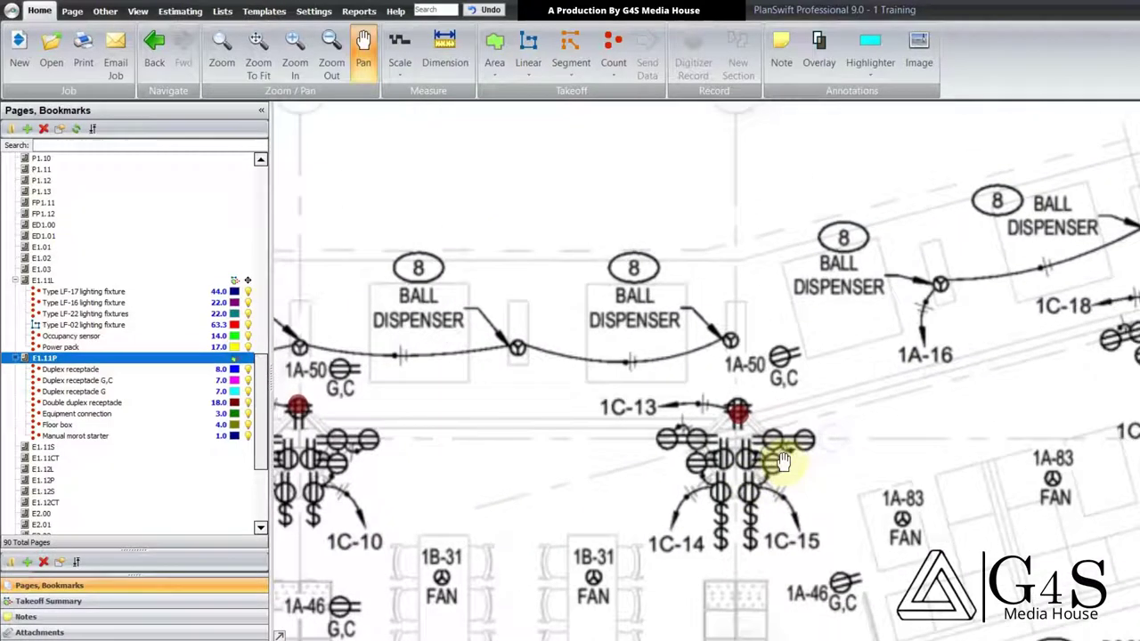
pyautogui.press('Escape')
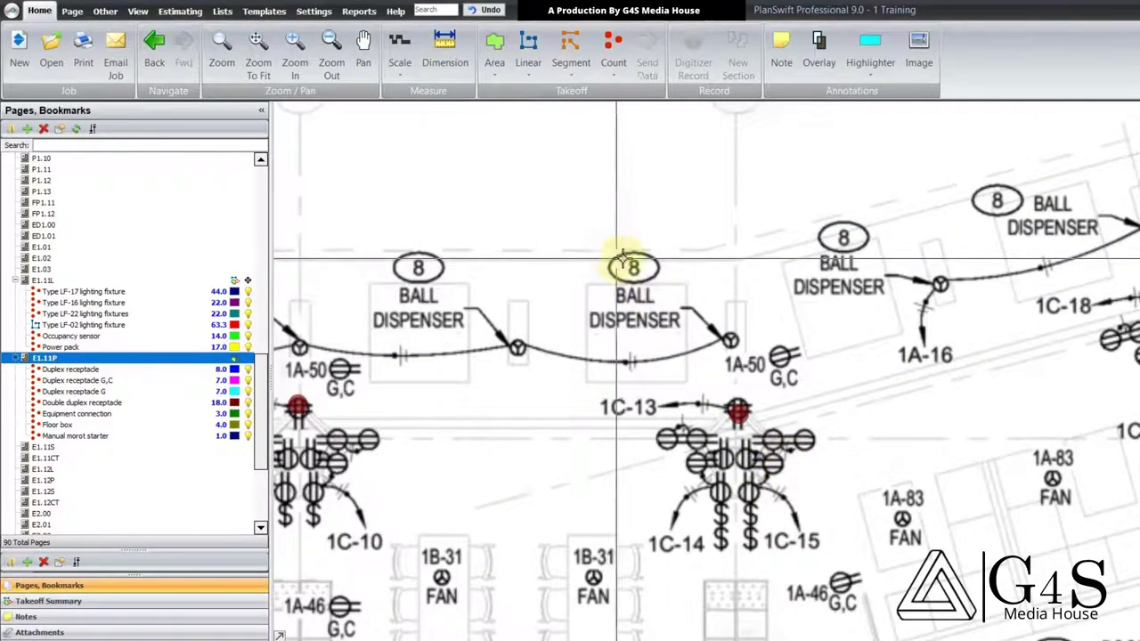
pyautogui.moveTo(871, 446)
pyautogui.mouseDown()
pyautogui.moveTo(860, 412)
pyautogui.moveTo(870, 400)
pyautogui.moveTo(794, 509)
pyautogui.mouseUp()
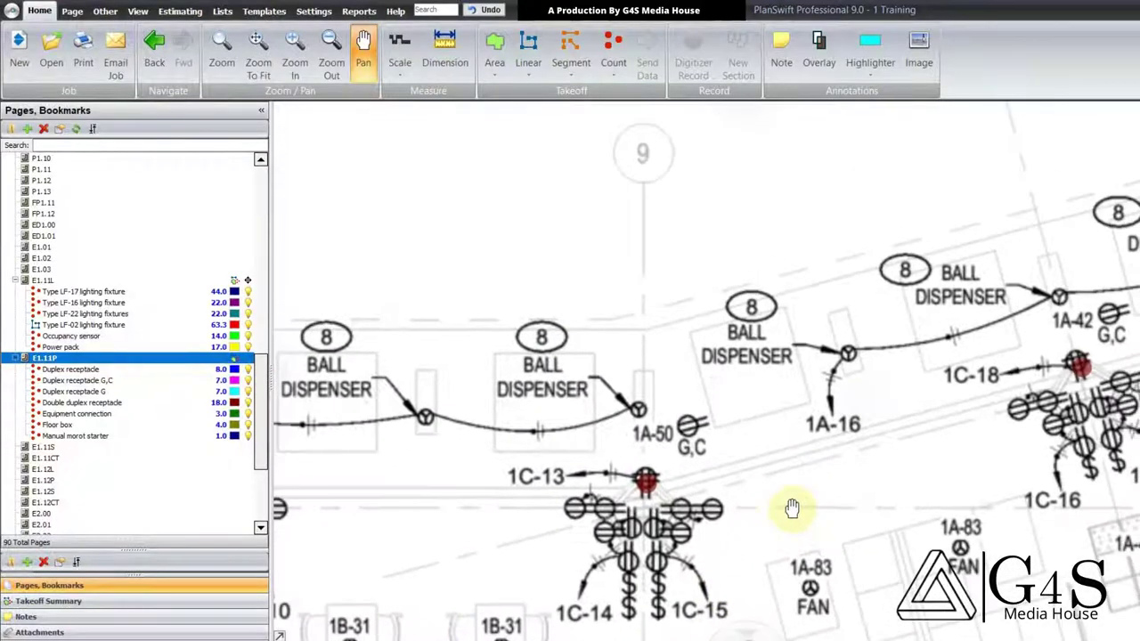
pyautogui.press('Escape')
pyautogui.moveTo(784, 356); pyautogui.dragTo(772, 359)
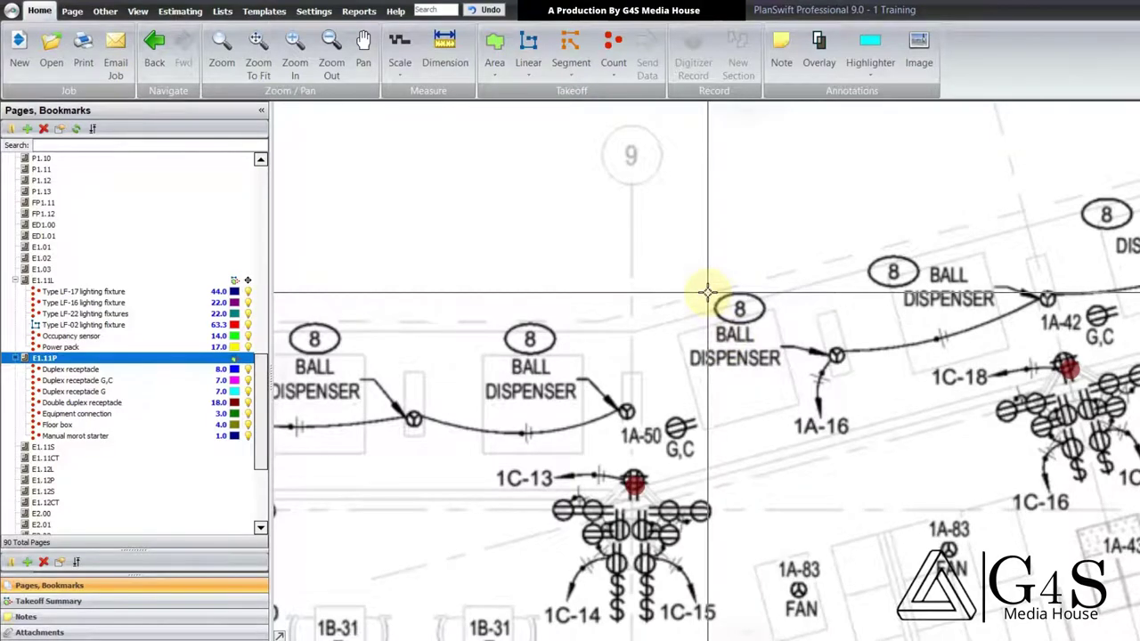
# Step: Read the keyed electrical notes on the sheet, especially note 8 about ball dispenser and flight scope radar wiring
pyautogui.scroll(-3, 733, 308)
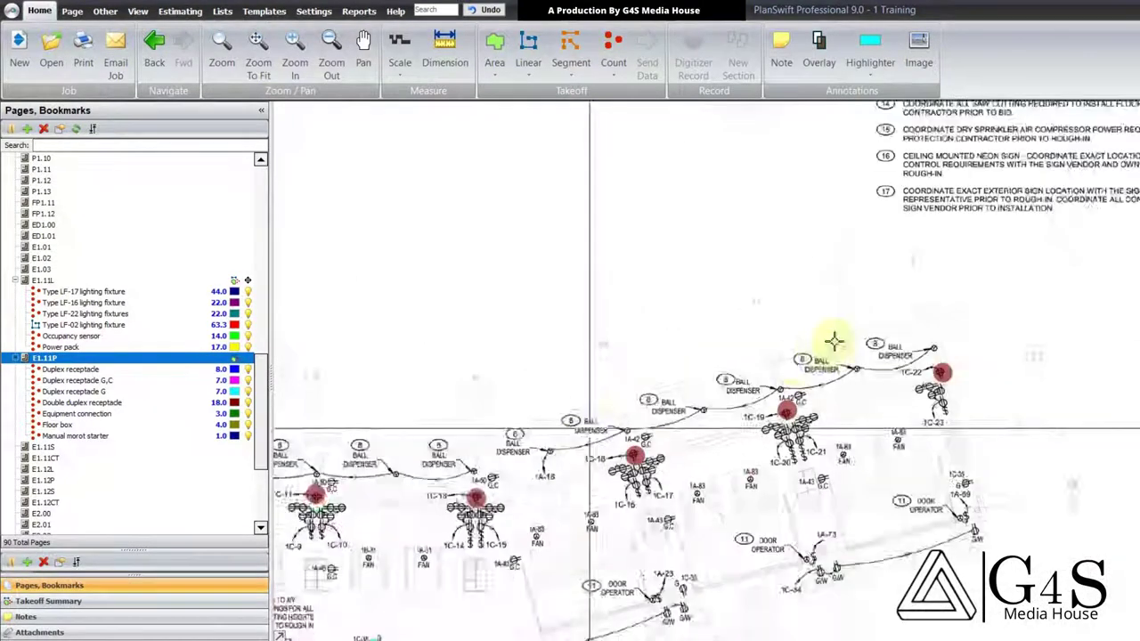
pyautogui.moveTo(898, 265); pyautogui.dragTo(666, 387)
pyautogui.scroll(2, 698, 265)
pyautogui.moveTo(728, 257); pyautogui.dragTo(623, 407)
pyautogui.moveTo(630, 333); pyautogui.dragTo(615, 404)
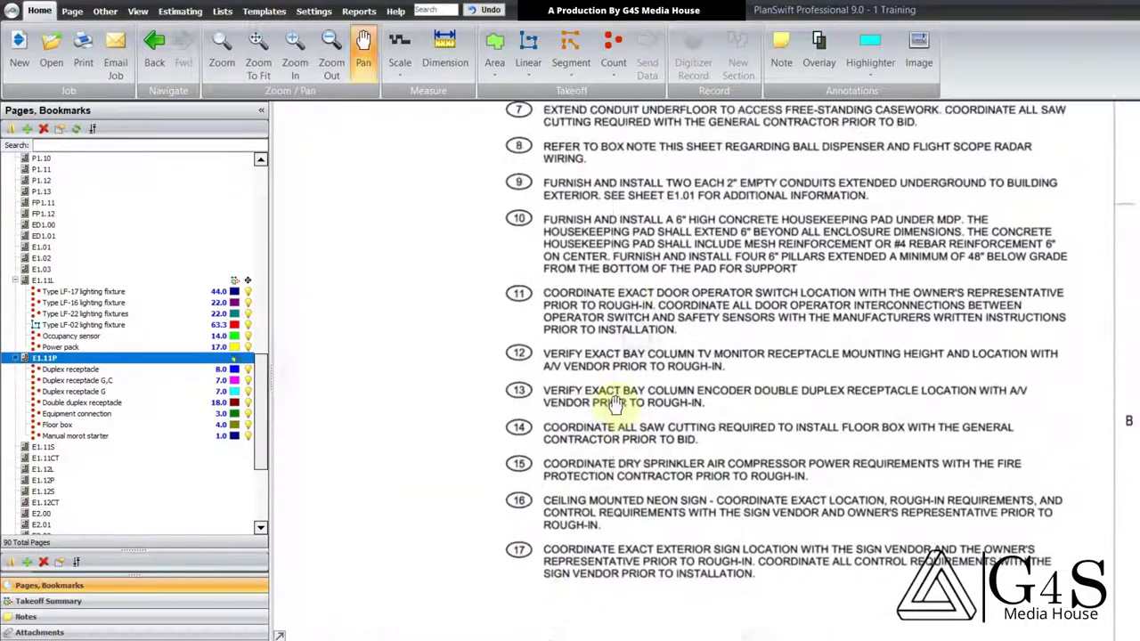
pyautogui.scroll(3, 598, 294)
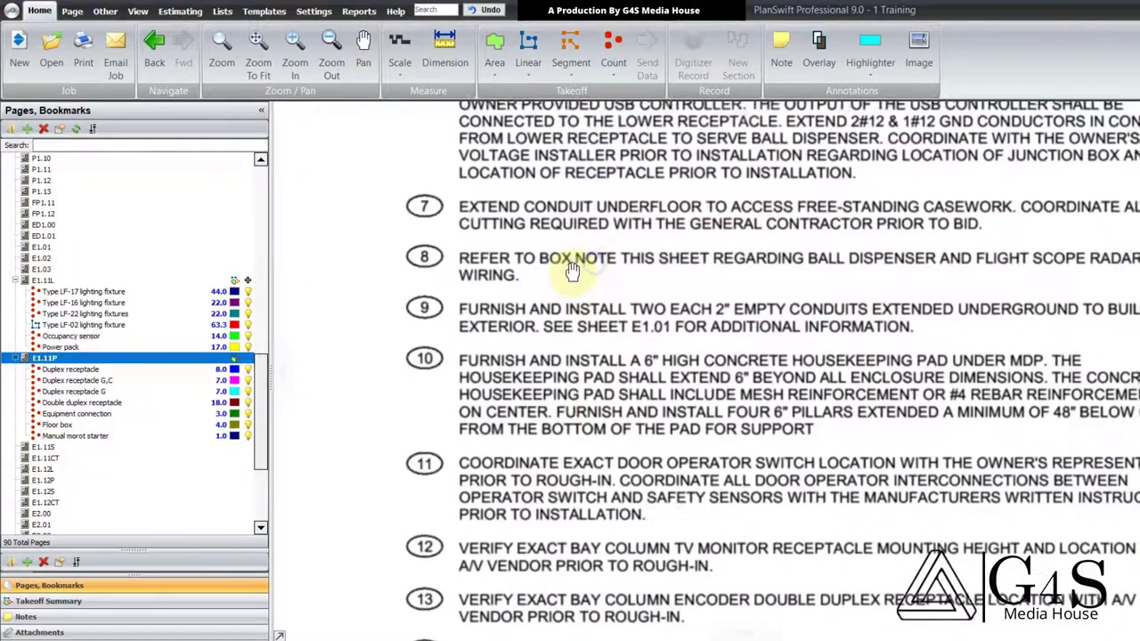
pyautogui.middleClick(572, 270)
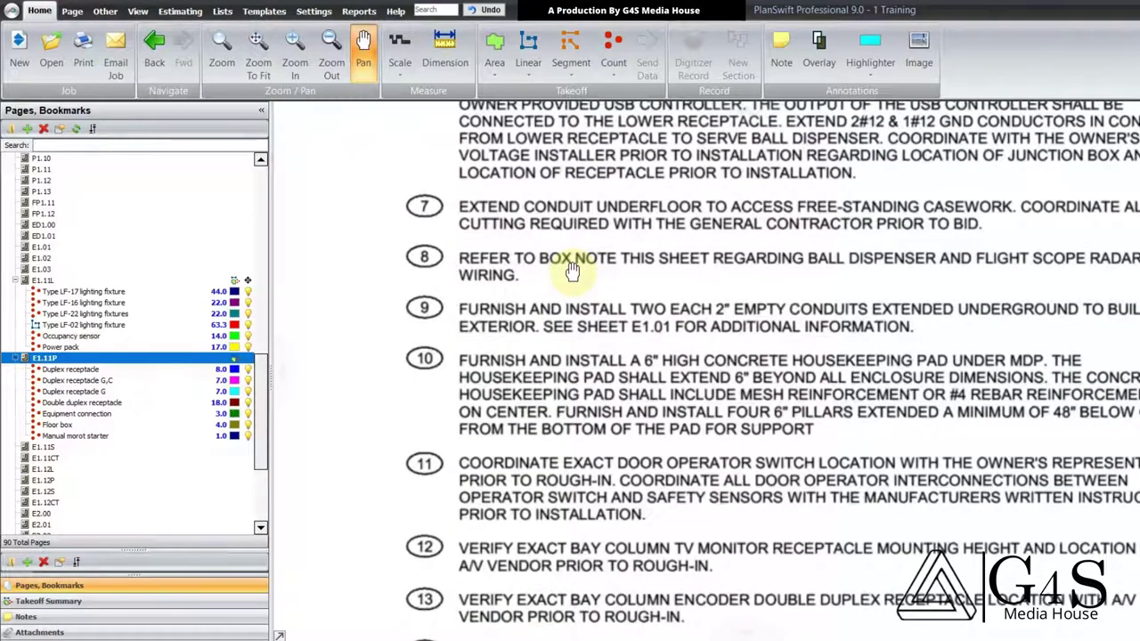
pyautogui.middleClick(572, 270)
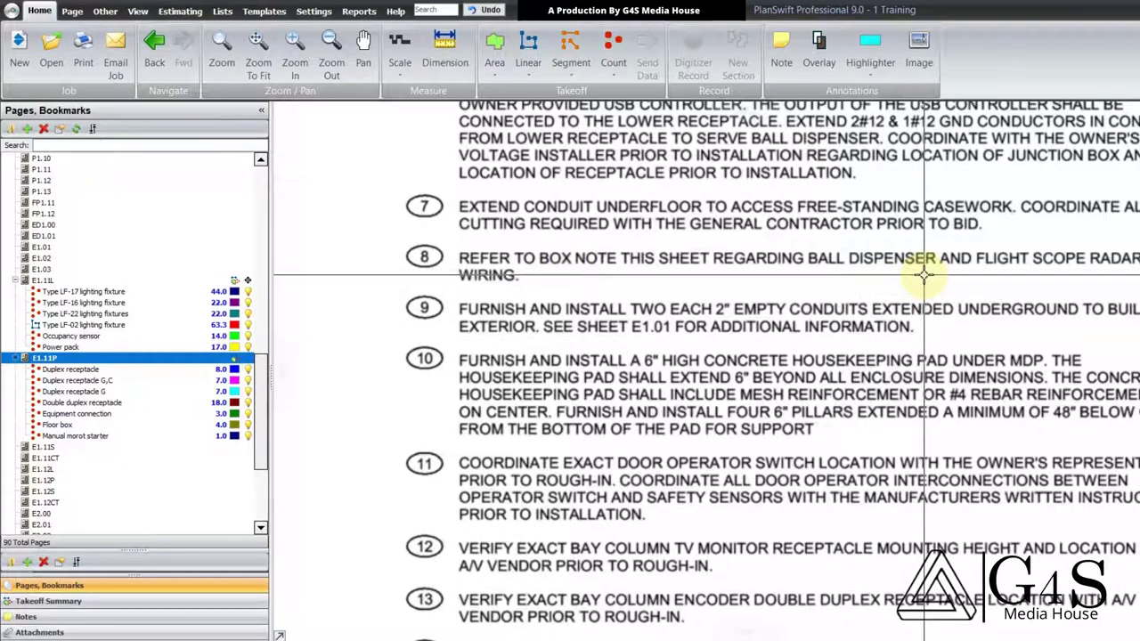
pyautogui.moveTo(855, 357); pyautogui.dragTo(848, 296)
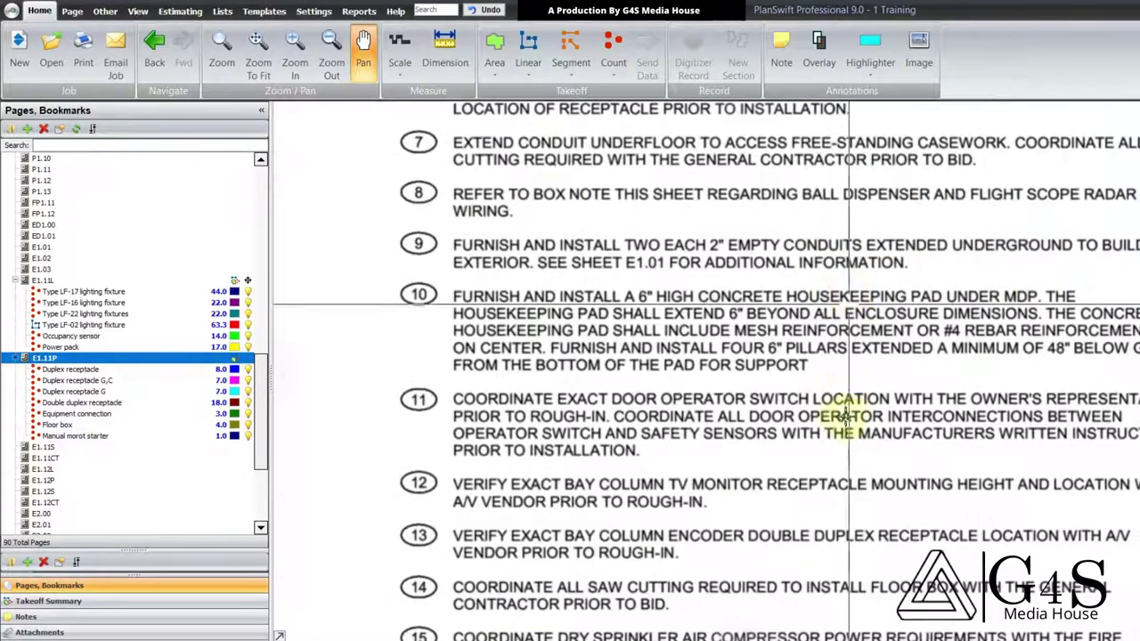
pyautogui.moveTo(846, 421); pyautogui.dragTo(812, 344)
pyautogui.moveTo(810, 476); pyautogui.dragTo(807, 297)
pyautogui.scroll(-4, 804, 306)
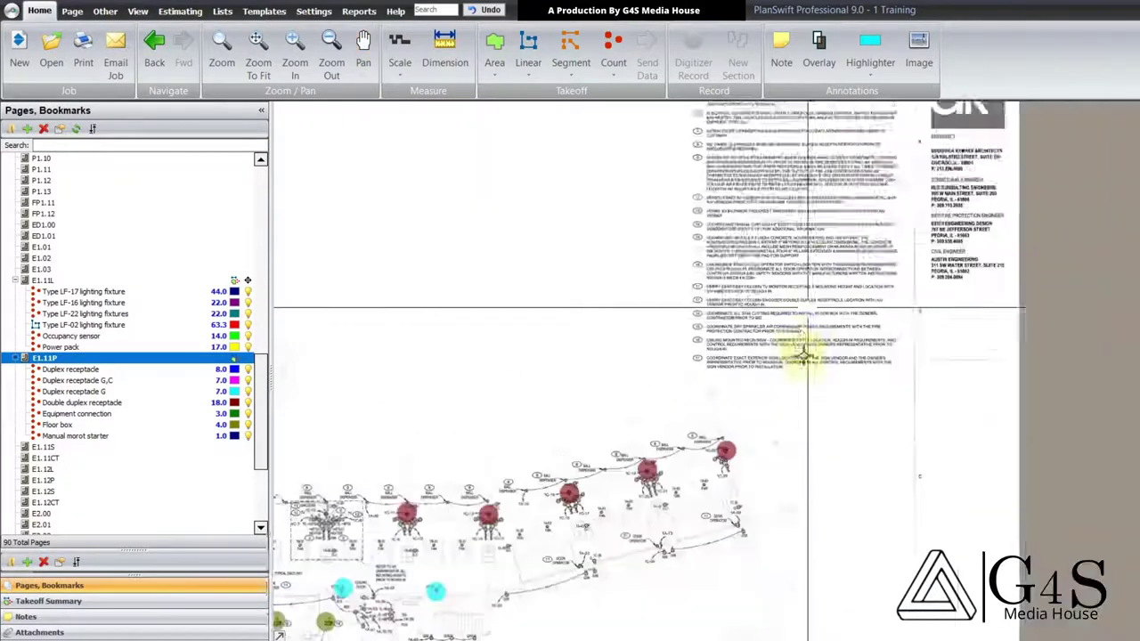
# Step: Find the boxed notes on the sheet and examine the one covering data cable and conduit for each hitting bay
pyautogui.moveTo(781, 473); pyautogui.dragTo(792, 298)
pyautogui.moveTo(826, 456); pyautogui.dragTo(828, 307)
pyautogui.moveTo(823, 423); pyautogui.dragTo(824, 322)
pyautogui.moveTo(774, 430); pyautogui.dragTo(805, 396)
pyautogui.scroll(4, 814, 356)
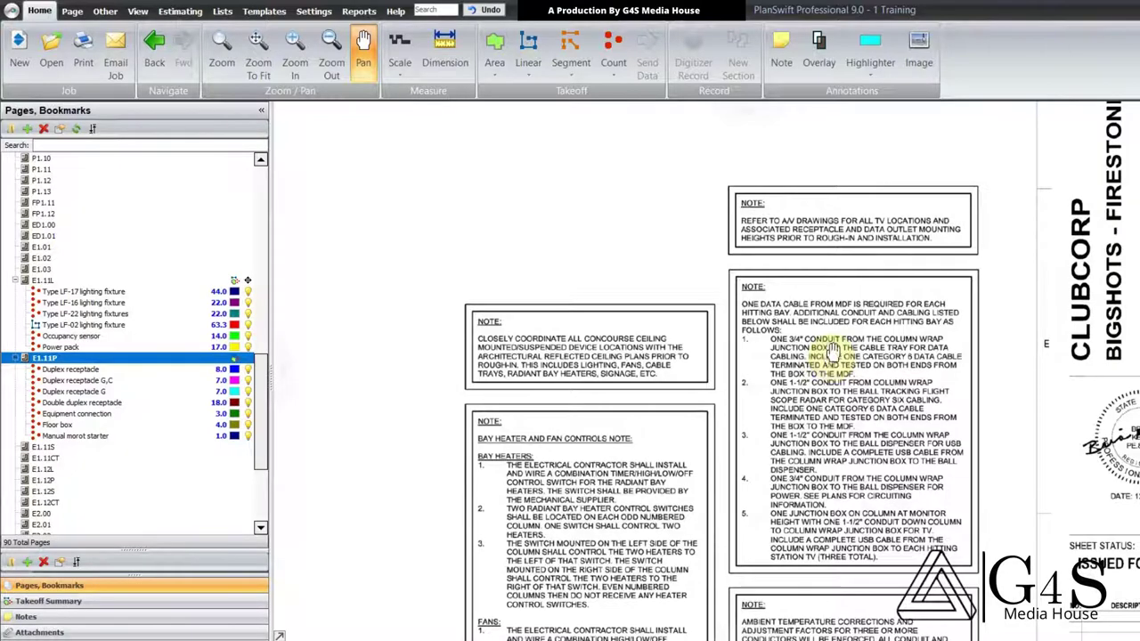
pyautogui.moveTo(830, 357); pyautogui.dragTo(880, 321)
pyautogui.scroll(2, 687, 335)
pyautogui.moveTo(701, 393); pyautogui.dragTo(704, 371)
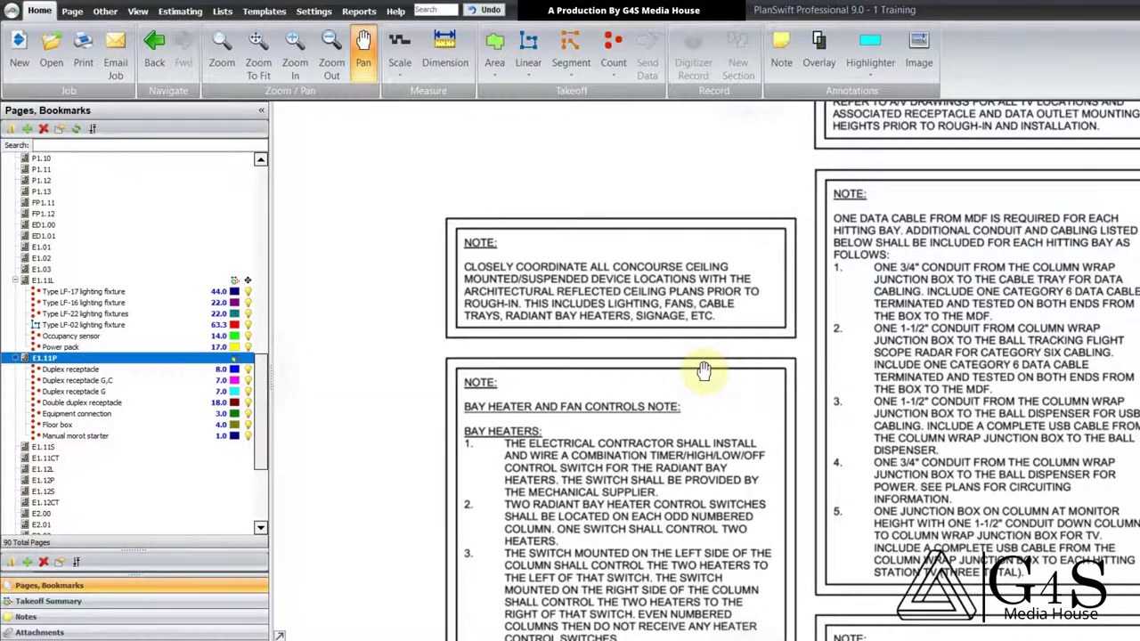
# Step: Read the boxed bay heater and fan controls note and the note on coordinating rough-ins in the hitting stations
pyautogui.moveTo(704, 370); pyautogui.dragTo(629, 366)
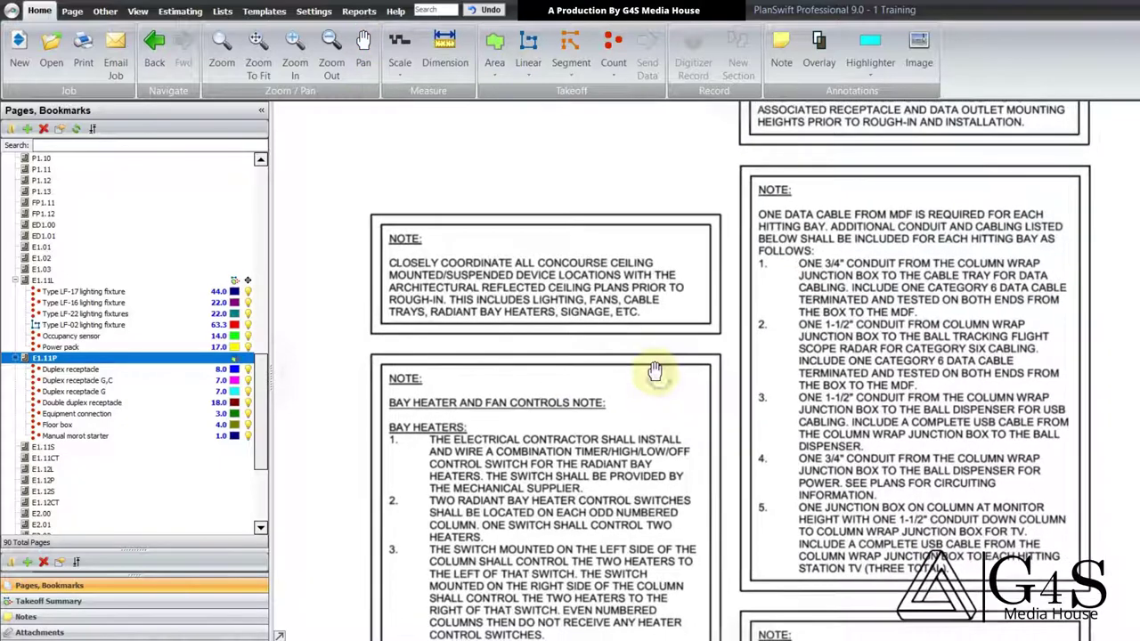
pyautogui.moveTo(664, 309); pyautogui.dragTo(685, 263)
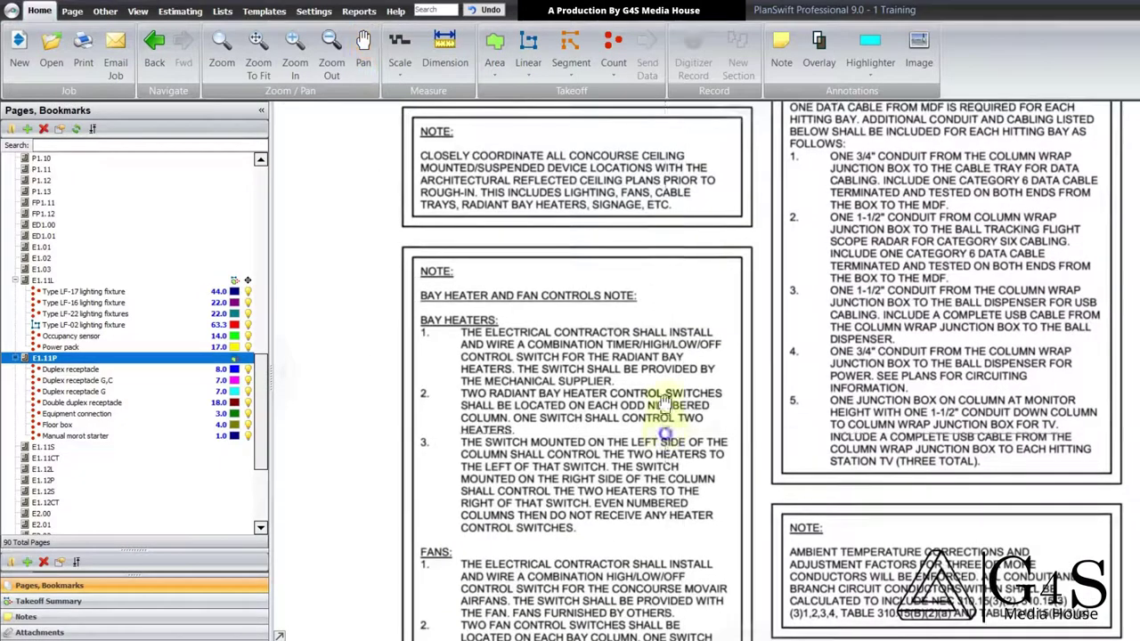
pyautogui.moveTo(667, 436); pyautogui.dragTo(667, 362)
pyautogui.moveTo(518, 311); pyautogui.dragTo(523, 298)
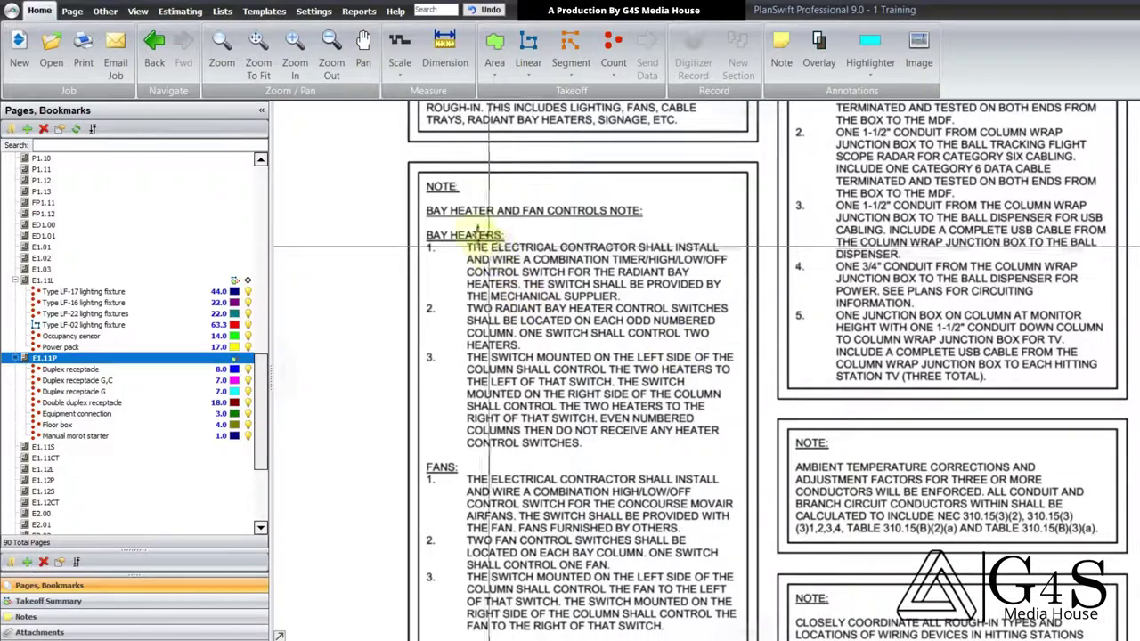
pyautogui.scroll(-2, 477, 332)
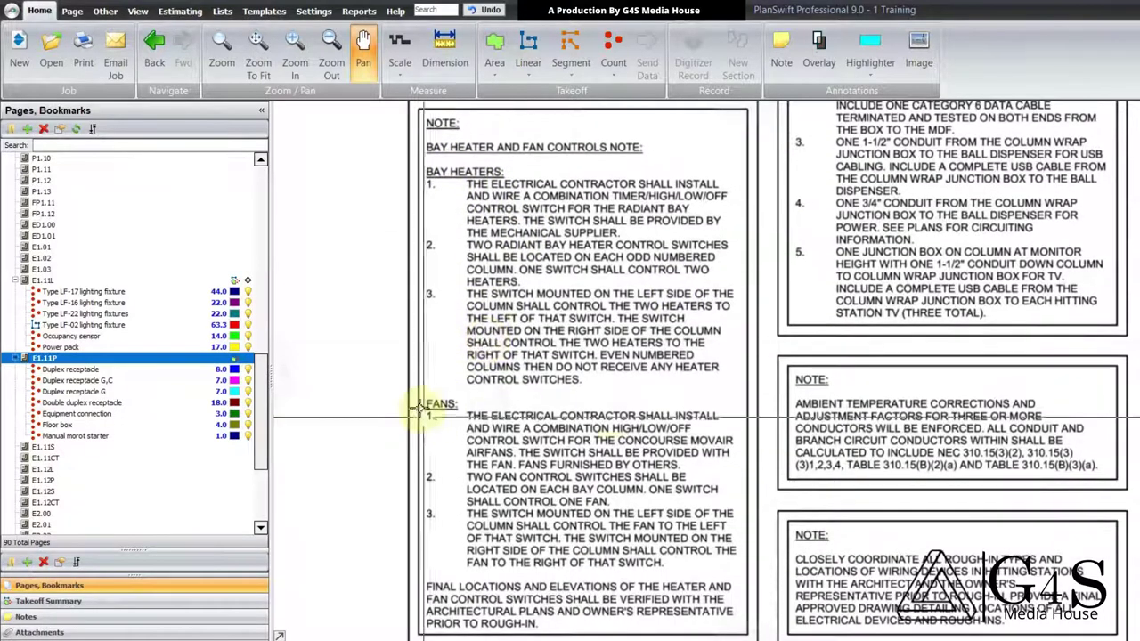
pyautogui.moveTo(624, 458); pyautogui.dragTo(512, 364)
pyautogui.moveTo(775, 485); pyautogui.dragTo(692, 476)
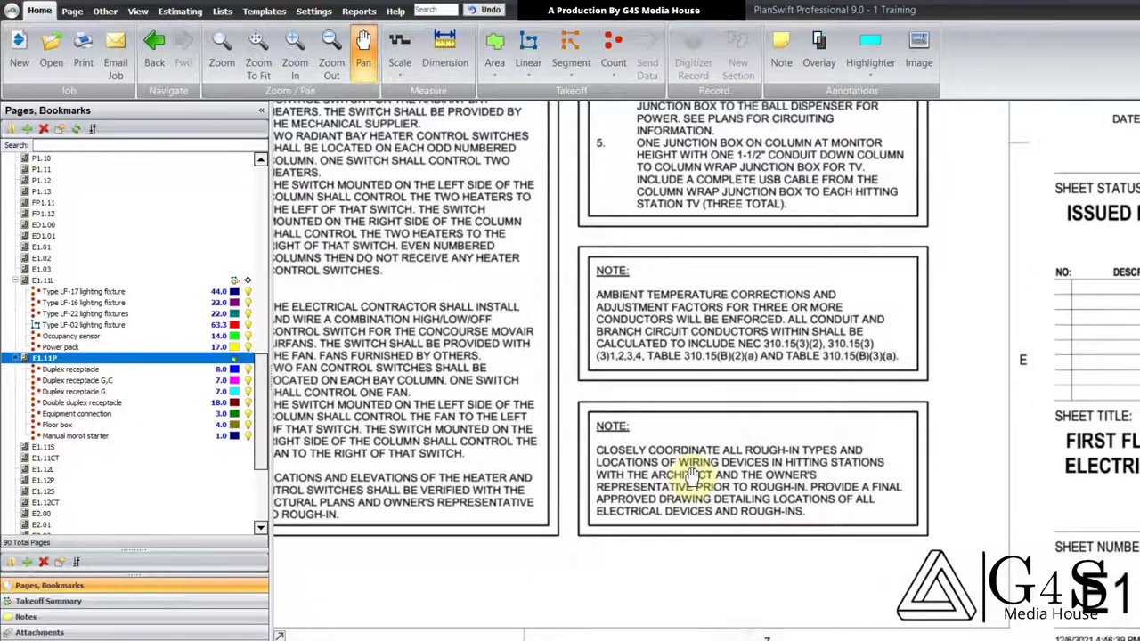
pyautogui.moveTo(721, 481); pyautogui.dragTo(718, 486)
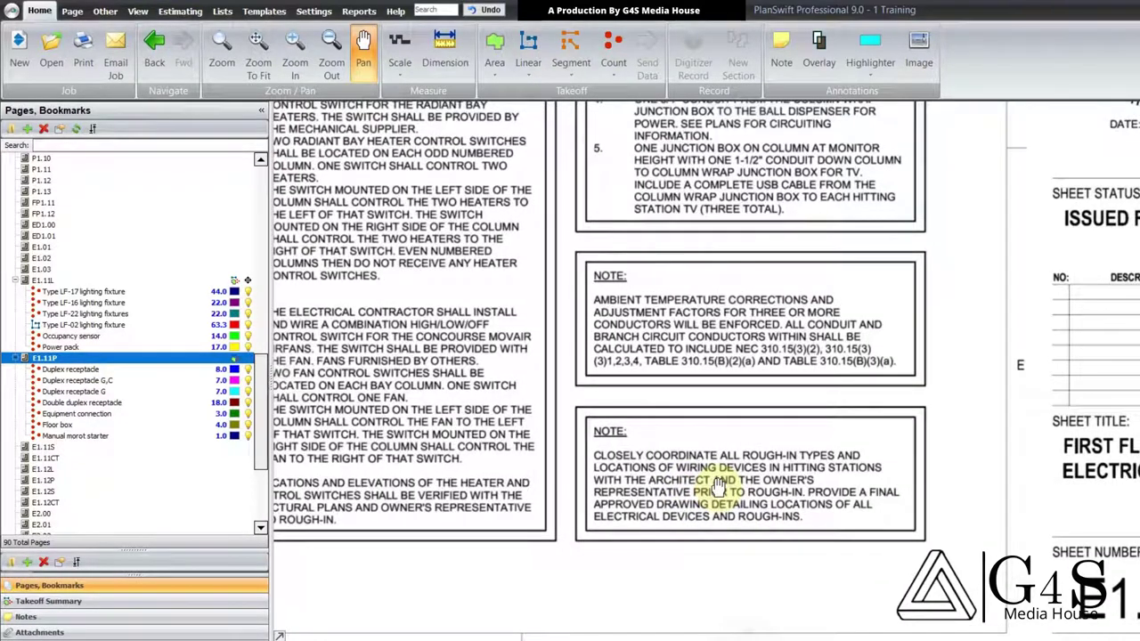
# Step: Examine the boxed note about coordinating hitting station rough-ins and providing a final approved drawing of electrical device locations
pyautogui.moveTo(874, 459)
pyautogui.mouseDown()
pyautogui.moveTo(855, 618)
pyautogui.moveTo(863, 446)
pyautogui.moveTo(831, 461)
pyautogui.mouseUp()
pyautogui.scroll(3, 801, 498)
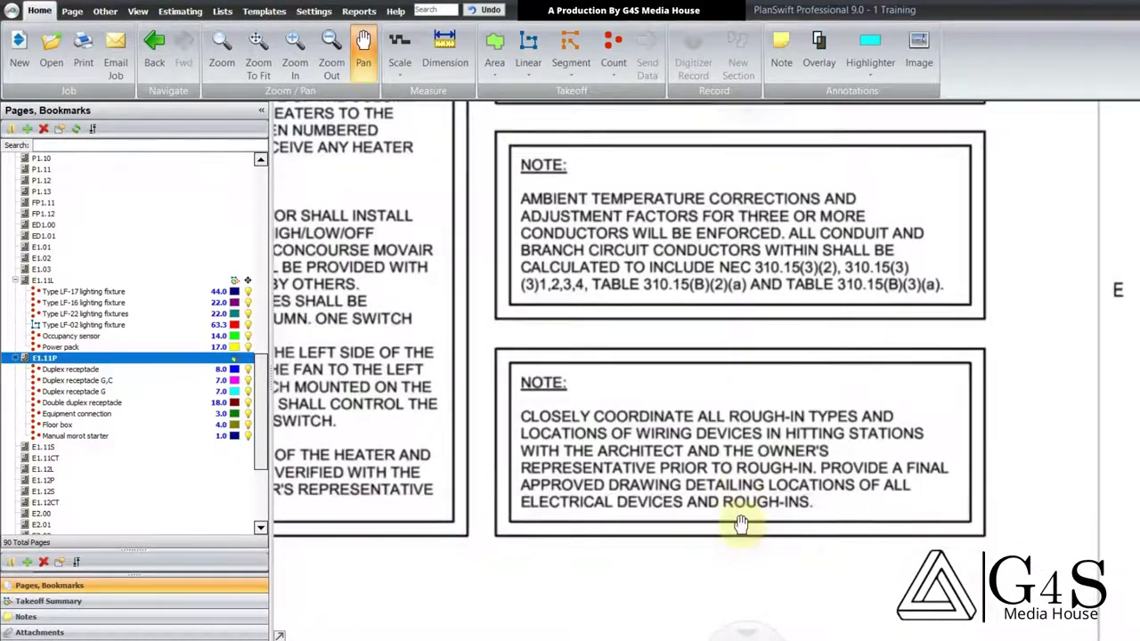
pyautogui.moveTo(741, 524); pyautogui.dragTo(724, 522)
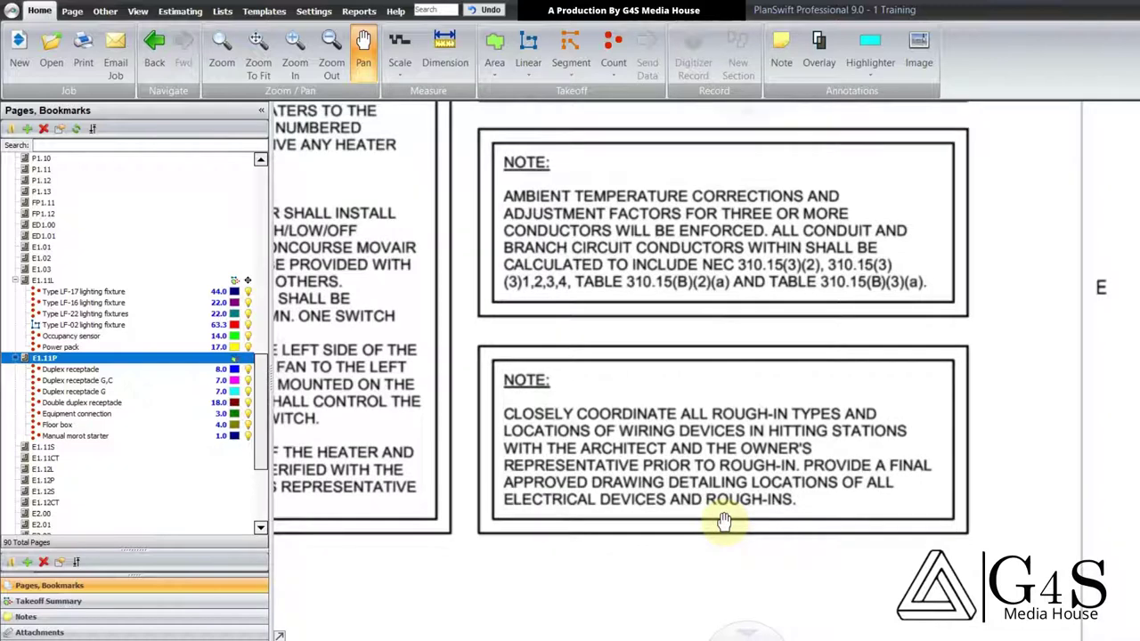
pyautogui.press('Escape')
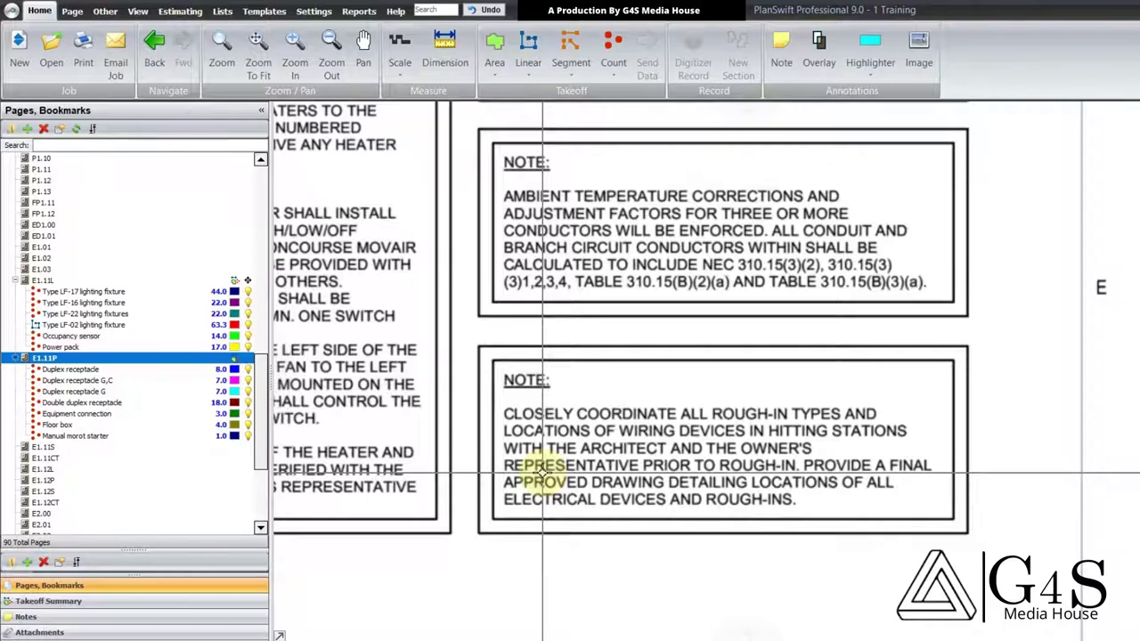
pyautogui.moveTo(837, 482); pyautogui.dragTo(837, 473)
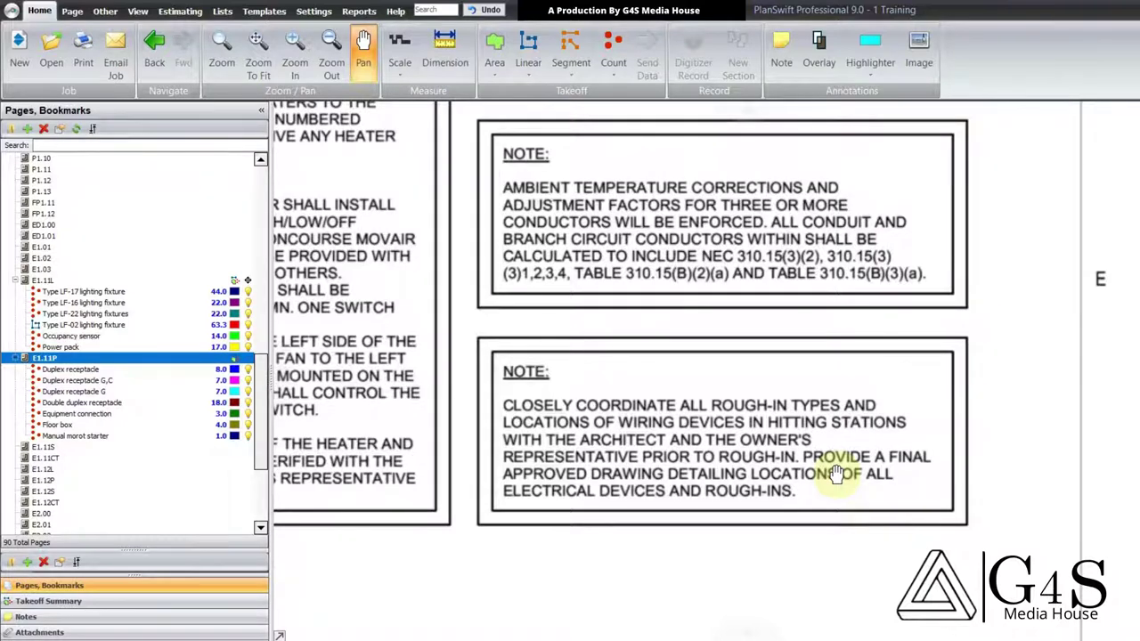
pyautogui.scroll(-1, 860, 513)
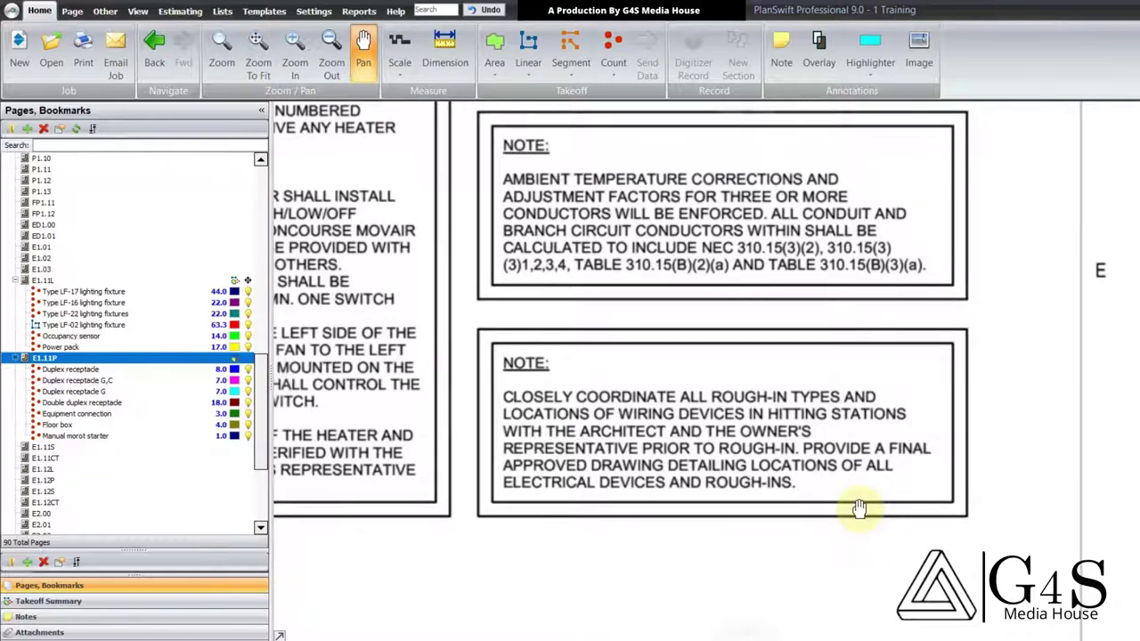
pyautogui.moveTo(860, 509); pyautogui.dragTo(883, 549)
pyautogui.press('Escape')
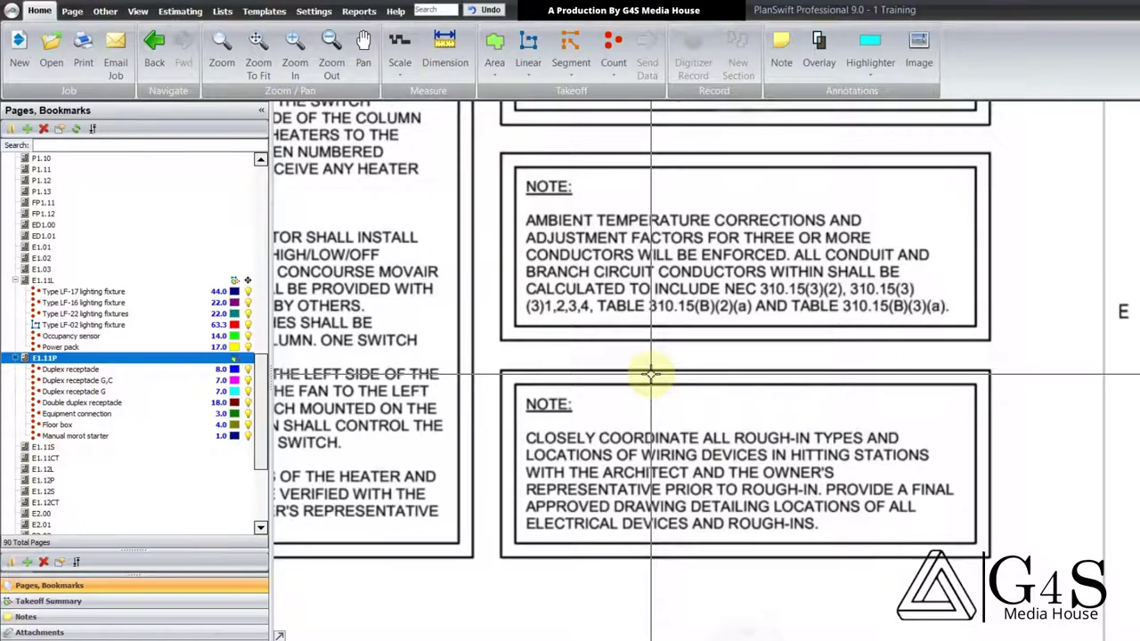
pyautogui.scroll(-2, 651, 374)
pyautogui.moveTo(570, 419); pyautogui.dragTo(659, 419)
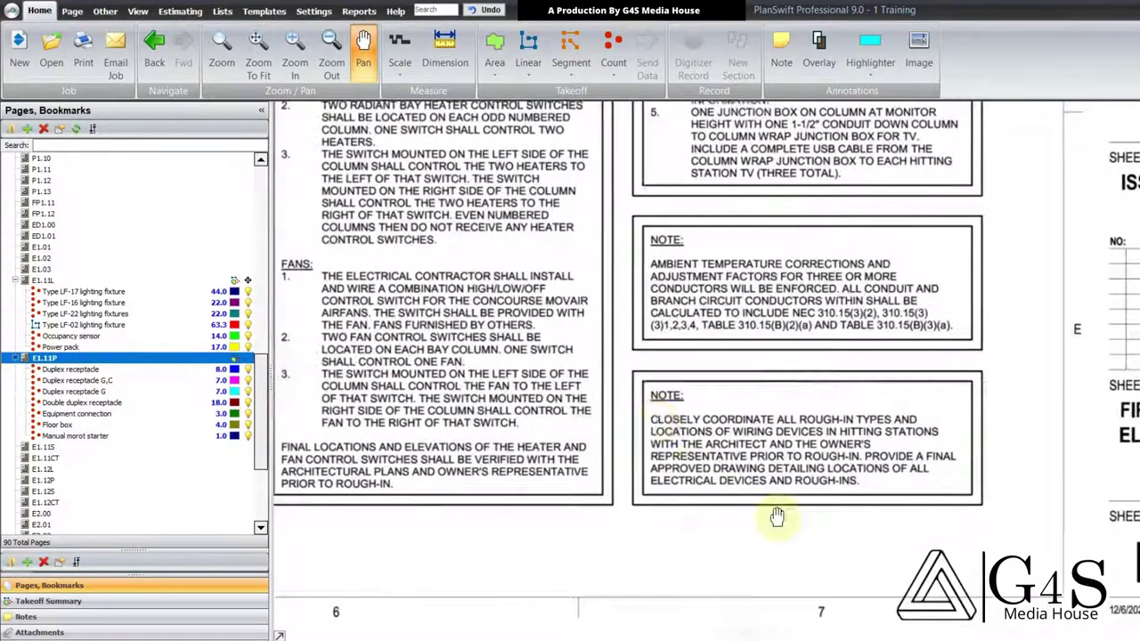
# Step: Return to the first floor electrical power plan and find the dashed bar area beside the event room
pyautogui.moveTo(778, 517); pyautogui.dragTo(833, 522)
pyautogui.scroll(-4, 830, 513)
pyautogui.moveTo(628, 356); pyautogui.dragTo(710, 485)
pyautogui.moveTo(629, 354); pyautogui.dragTo(679, 477)
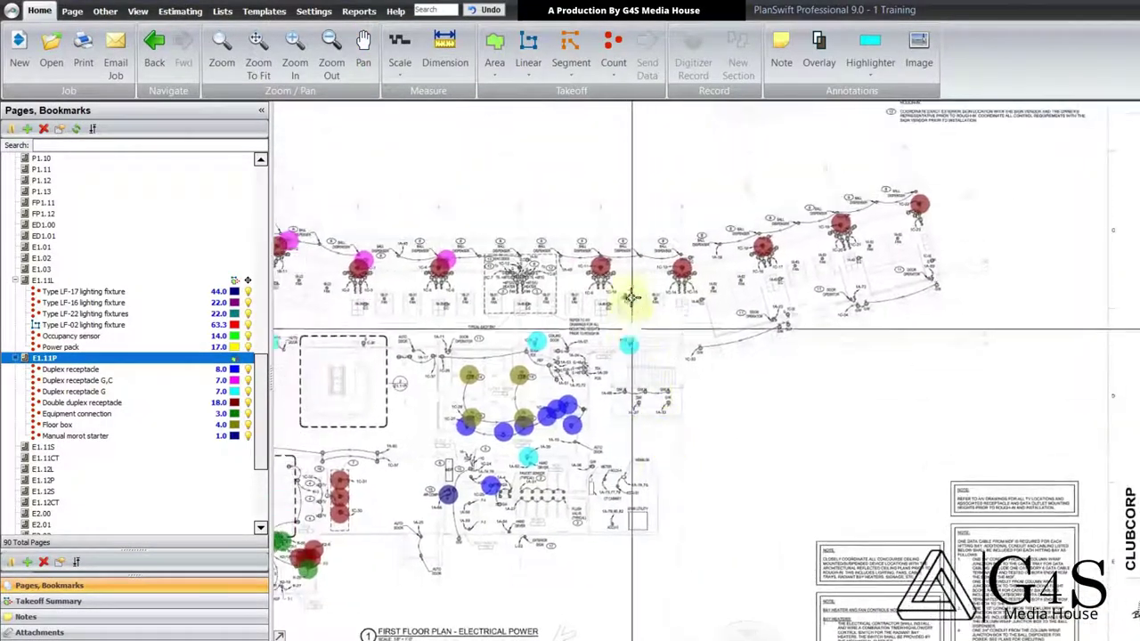
pyautogui.scroll(2, 631, 299)
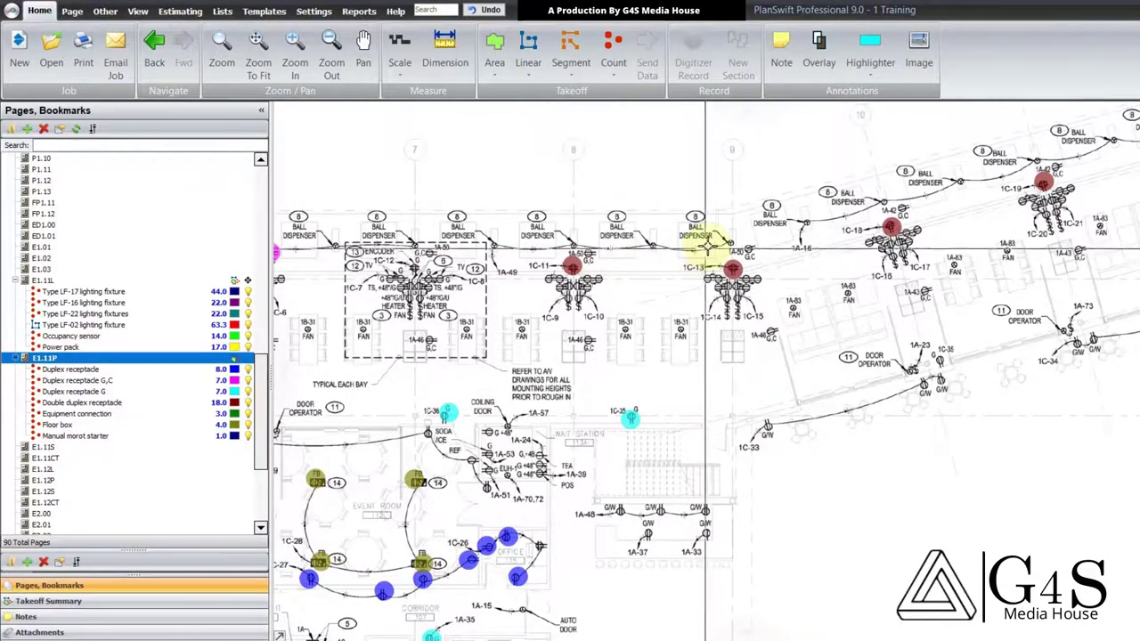
pyautogui.moveTo(650, 402)
pyautogui.mouseDown()
pyautogui.moveTo(682, 349)
pyautogui.moveTo(736, 338)
pyautogui.mouseUp()
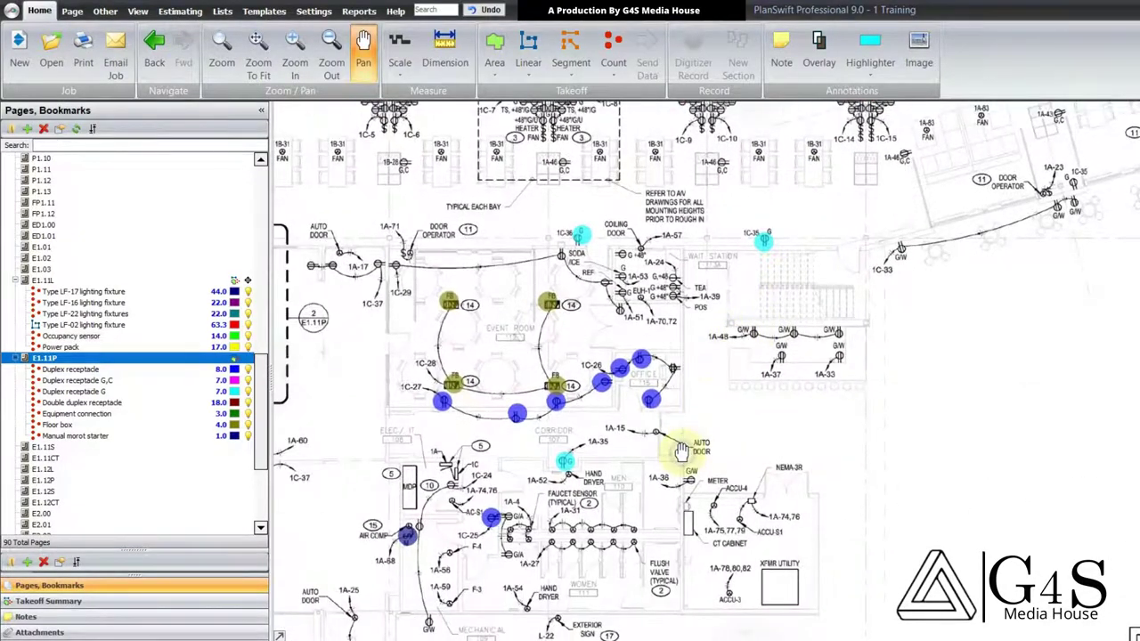
pyautogui.moveTo(682, 452)
pyautogui.mouseDown()
pyautogui.moveTo(965, 443)
pyautogui.moveTo(1070, 421)
pyautogui.mouseUp()
pyautogui.moveTo(645, 357)
pyautogui.mouseDown()
pyautogui.moveTo(834, 318)
pyautogui.moveTo(838, 251)
pyautogui.moveTo(794, 330)
pyautogui.moveTo(793, 243)
pyautogui.moveTo(724, 409)
pyautogui.mouseUp()
pyautogui.press('Escape')
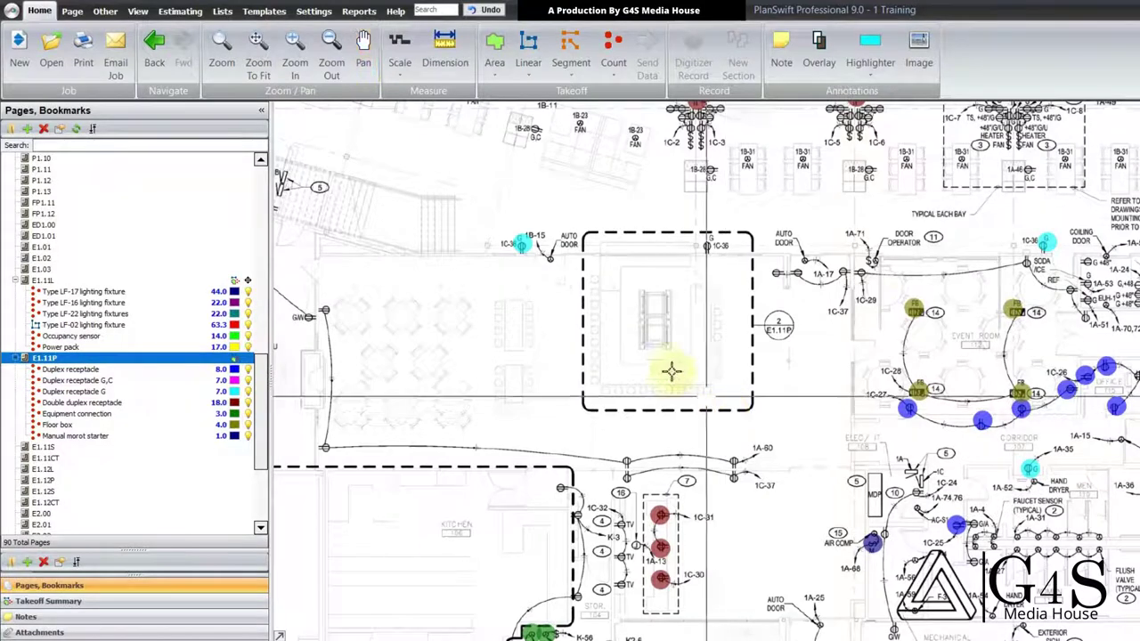
# Step: Examine the dashed outline around the bar and its detail callout 2/E1.11P
pyautogui.scroll(2, 669, 395)
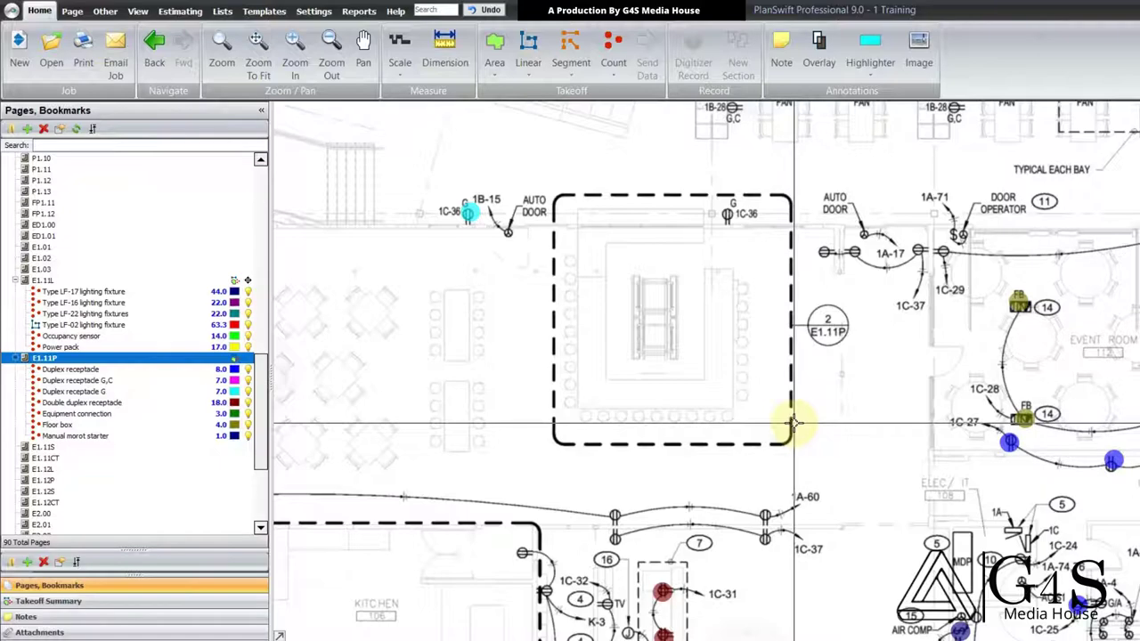
pyautogui.moveTo(761, 467)
pyautogui.mouseDown()
pyautogui.moveTo(774, 361)
pyautogui.moveTo(778, 376)
pyautogui.mouseUp()
pyautogui.moveTo(741, 464); pyautogui.dragTo(700, 535)
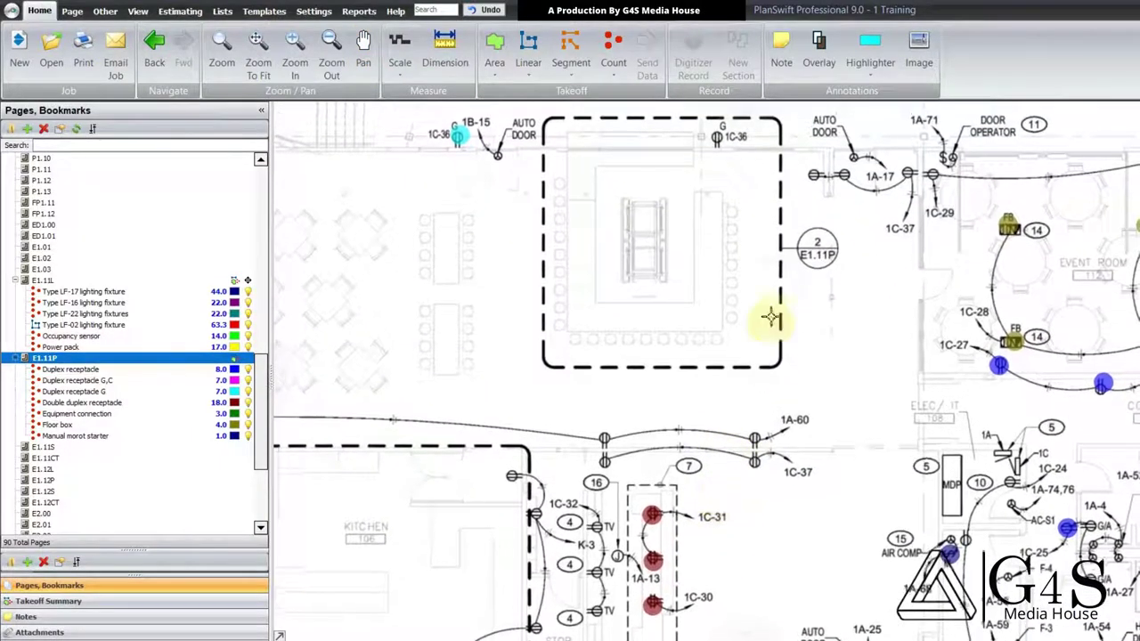
pyautogui.moveTo(777, 270); pyautogui.dragTo(766, 343)
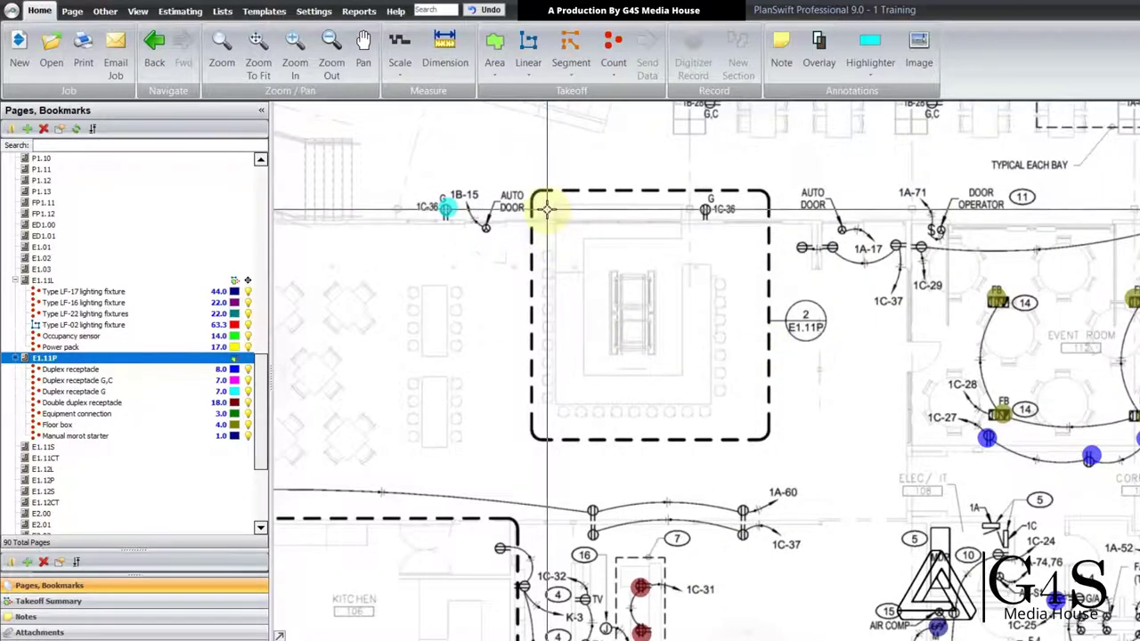
pyautogui.moveTo(591, 367); pyautogui.dragTo(592, 358)
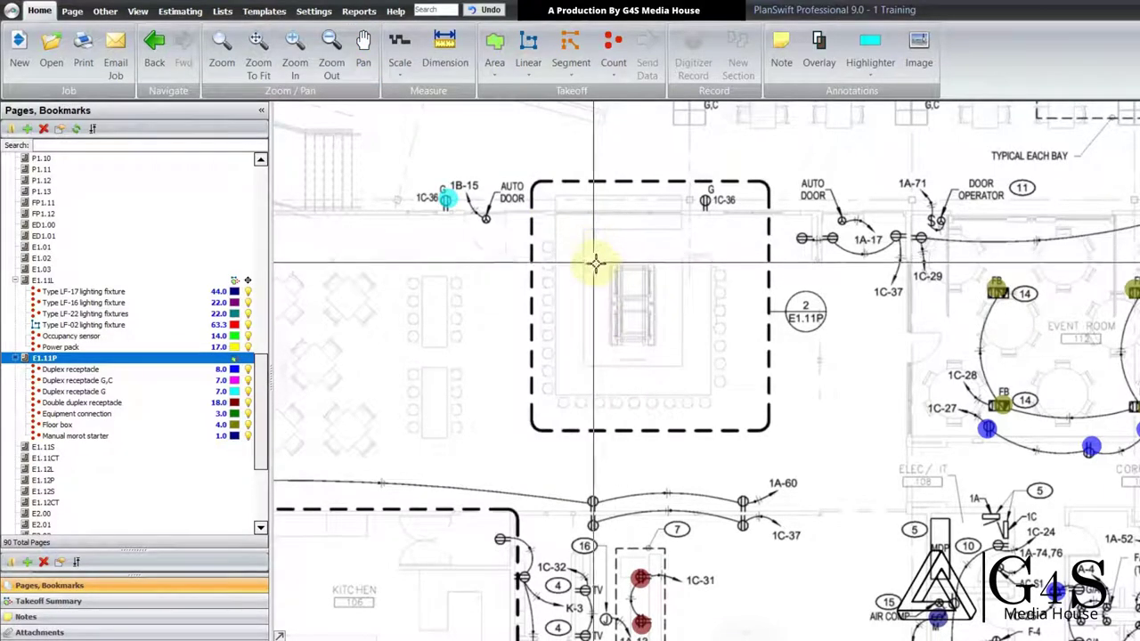
pyautogui.moveTo(690, 347); pyautogui.dragTo(691, 336)
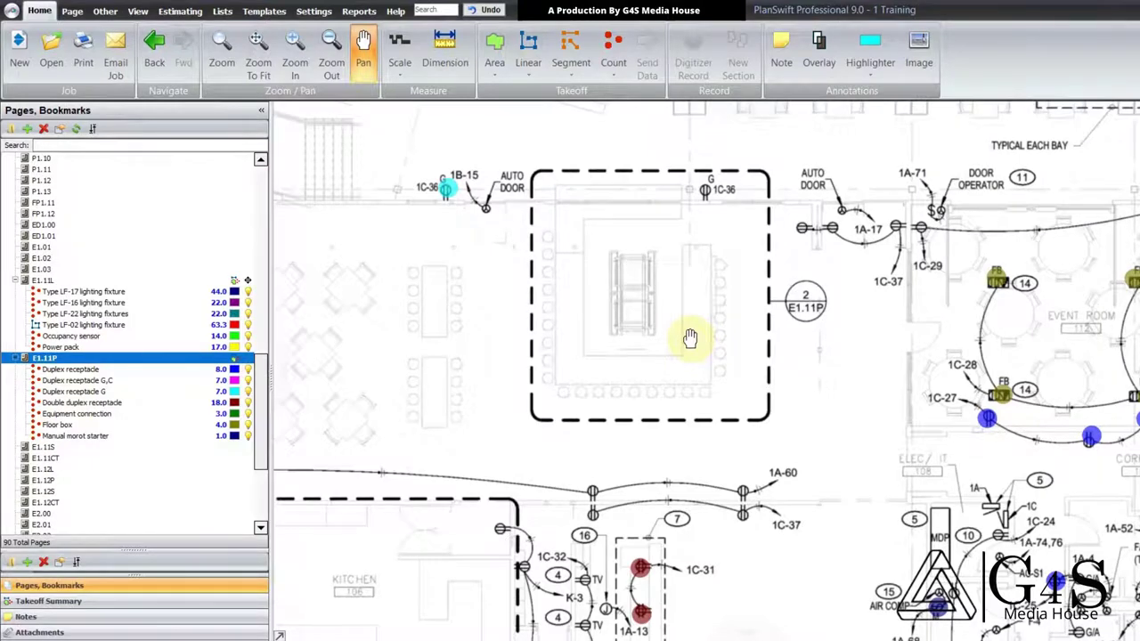
pyautogui.moveTo(690, 338); pyautogui.dragTo(694, 318)
pyautogui.moveTo(815, 320); pyautogui.dragTo(754, 418)
pyautogui.scroll(2, 767, 372)
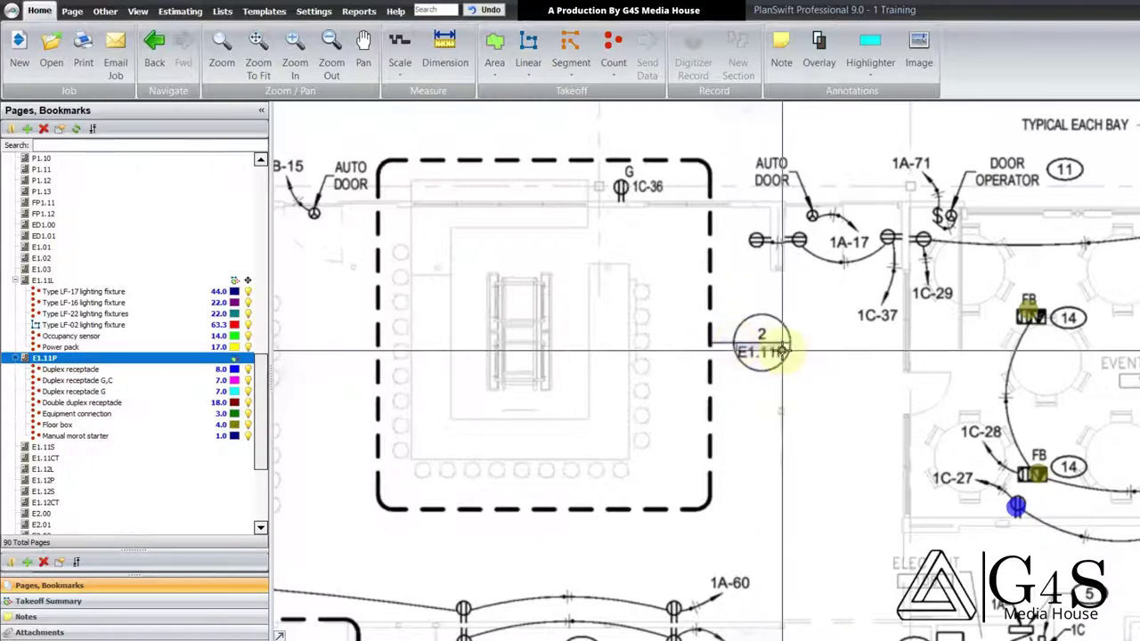
pyautogui.moveTo(506, 425); pyautogui.dragTo(553, 391)
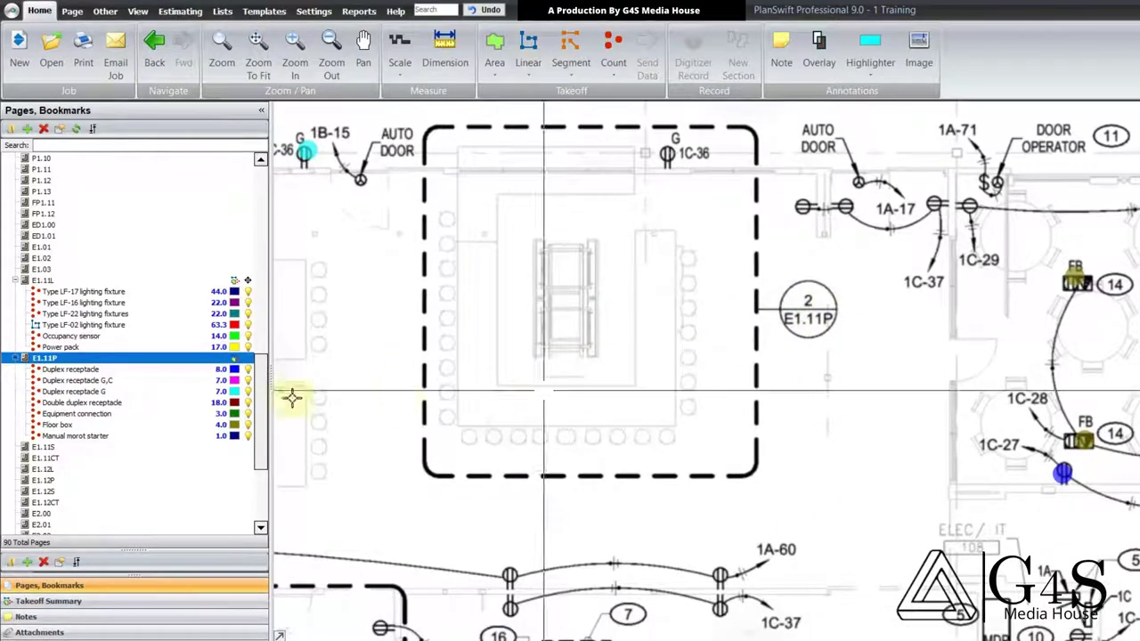
# Step: Find the enlarged detail 2, First Floor Plan - Electrical Power - Bar, on the same sheet
pyautogui.moveTo(762, 415); pyautogui.dragTo(780, 270)
pyautogui.scroll(-3, 774, 348)
pyautogui.moveTo(738, 458); pyautogui.dragTo(772, 281)
pyautogui.moveTo(707, 419); pyautogui.dragTo(736, 366)
pyautogui.moveTo(789, 422); pyautogui.dragTo(675, 441)
pyautogui.scroll(1, 728, 431)
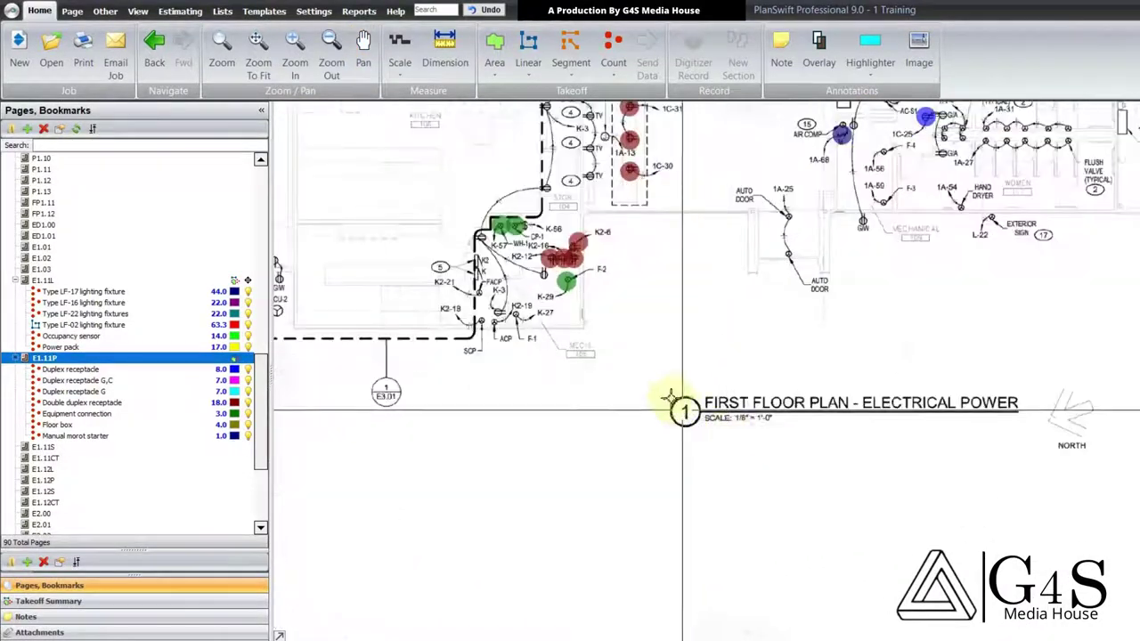
pyautogui.moveTo(636, 488)
pyautogui.mouseDown()
pyautogui.moveTo(948, 303)
pyautogui.moveTo(926, 270)
pyautogui.mouseUp()
pyautogui.moveTo(741, 443)
pyautogui.mouseDown()
pyautogui.moveTo(939, 386)
pyautogui.moveTo(1069, 371)
pyautogui.mouseUp()
pyautogui.moveTo(608, 496); pyautogui.dragTo(689, 489)
pyautogui.click(365, 462)
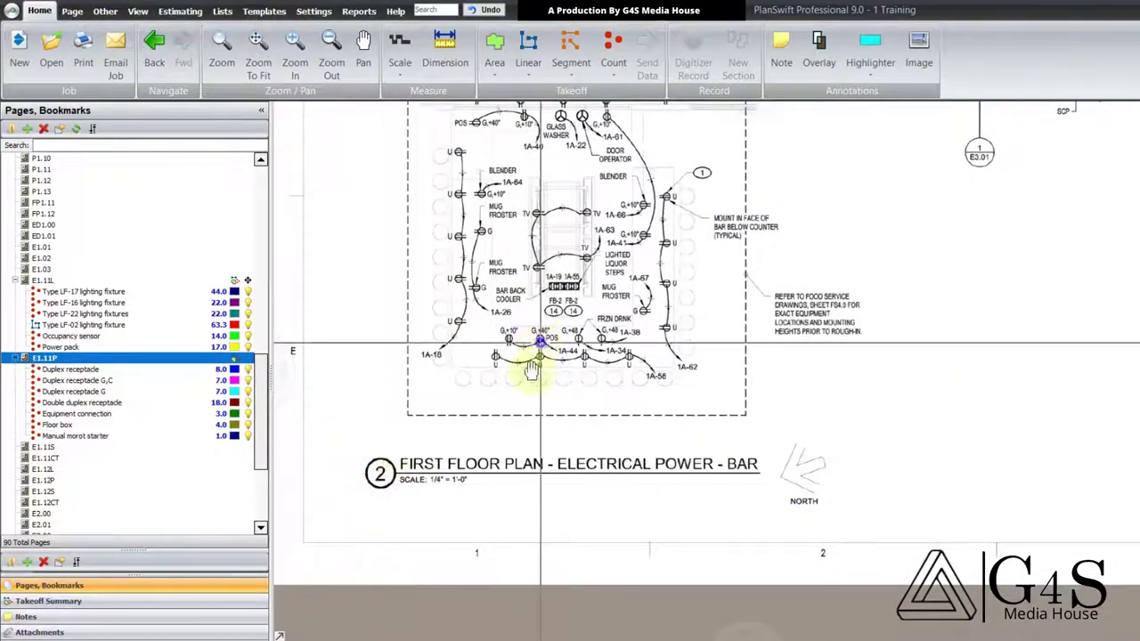
# Step: Examine the receptacles and equipment connections on the enlarged bar plan, including those tagged with keyed note 1
pyautogui.scroll(3, 488, 370)
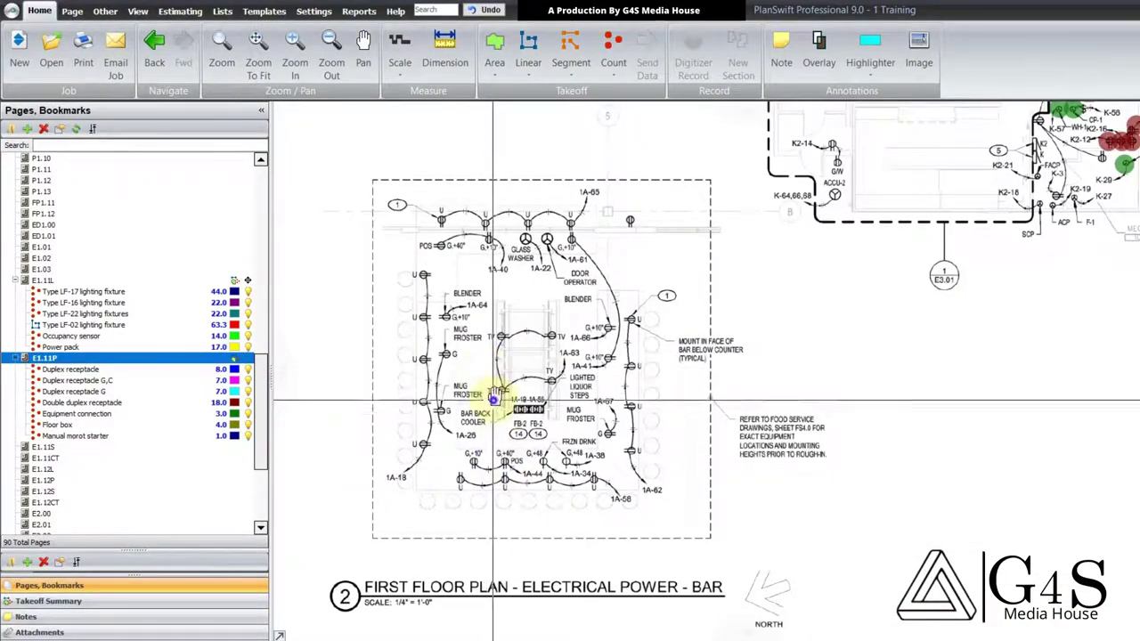
pyautogui.moveTo(497, 398); pyautogui.dragTo(501, 388)
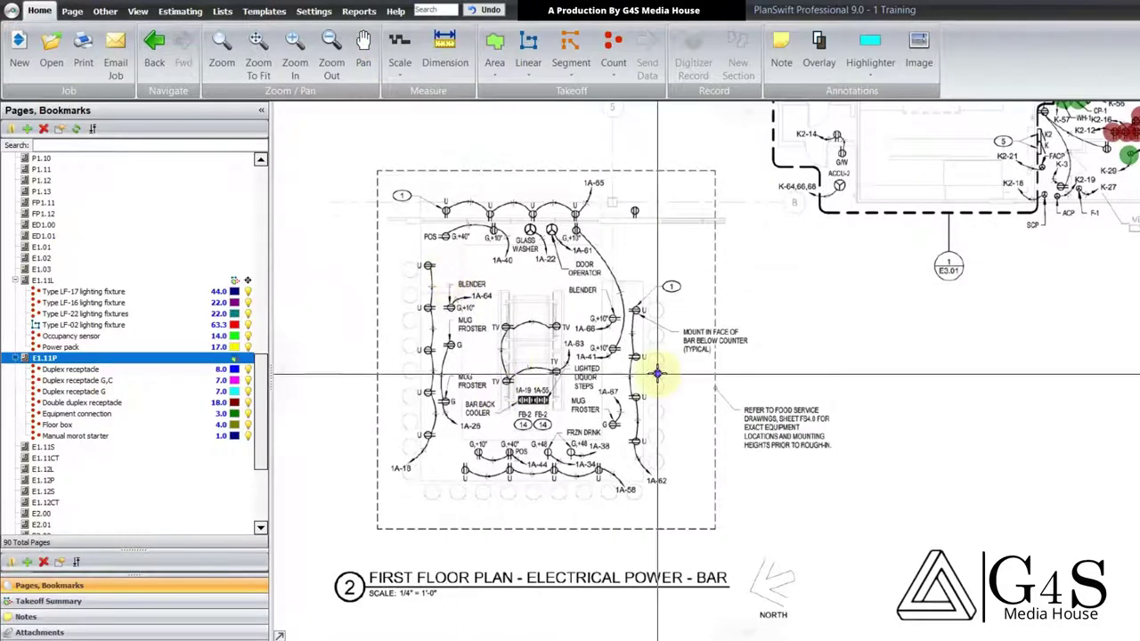
pyautogui.scroll(2, 656, 386)
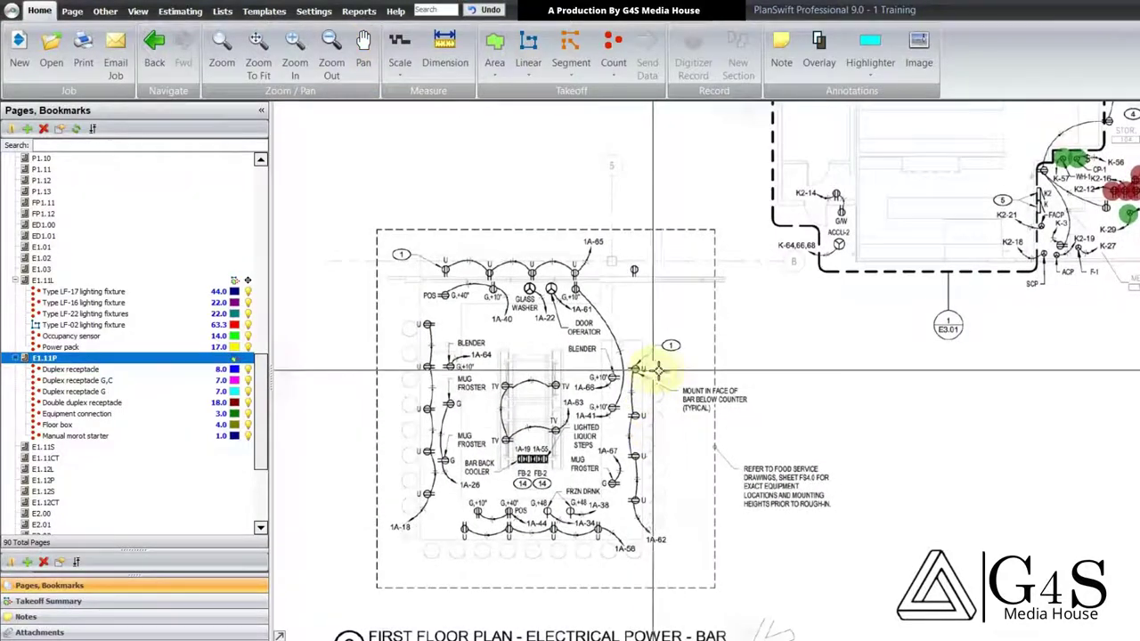
pyautogui.scroll(1, 663, 366)
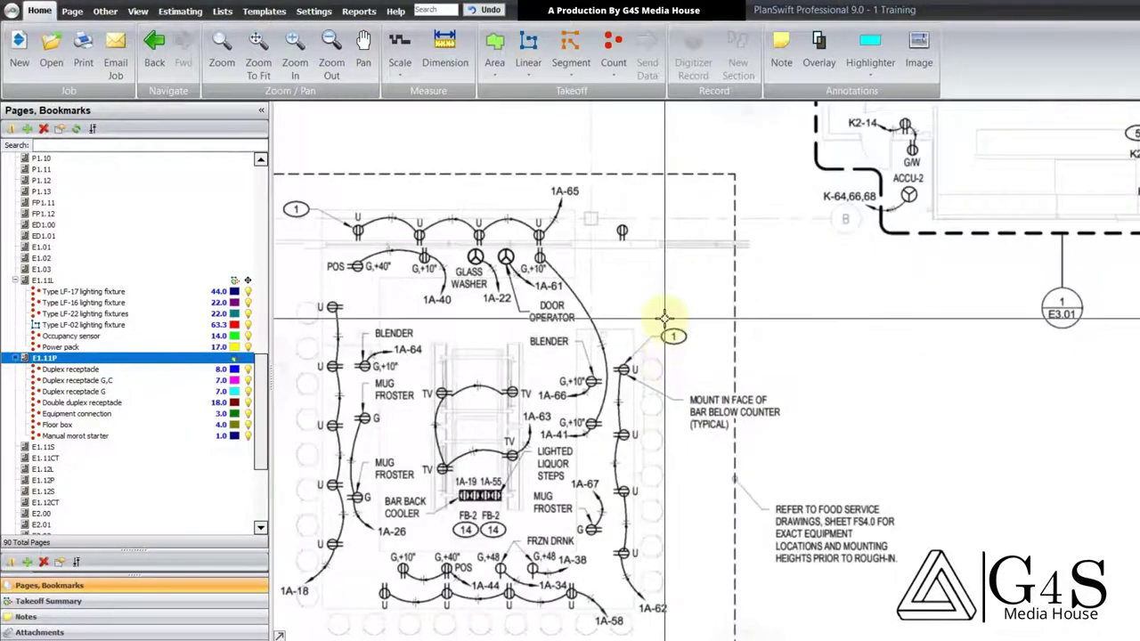
pyautogui.moveTo(843, 291); pyautogui.dragTo(814, 320)
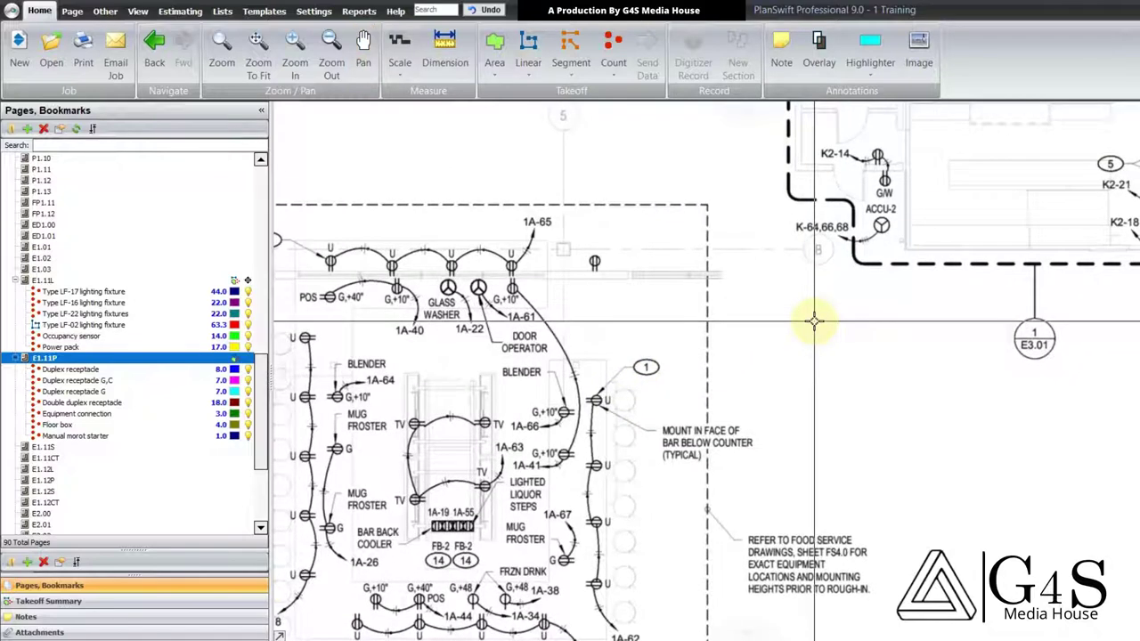
pyautogui.moveTo(738, 387); pyautogui.dragTo(893, 364)
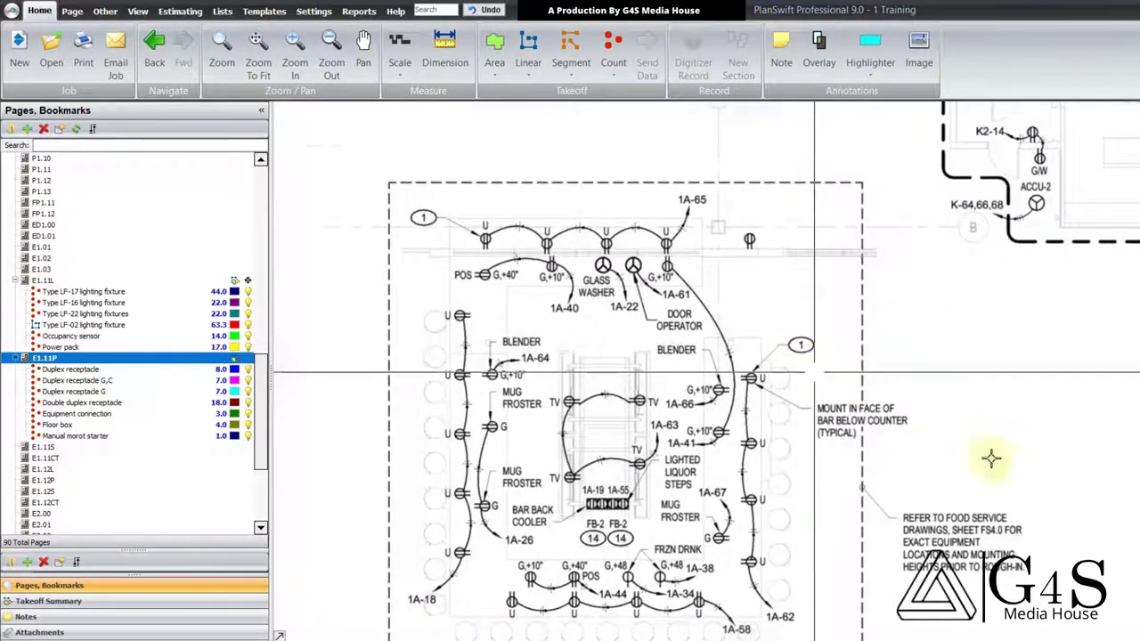
# Step: Find note 1 in the sheet's keyed electrical notes for the tagged bar receptacles
pyautogui.moveTo(982, 409)
pyautogui.mouseDown()
pyautogui.moveTo(968, 377)
pyautogui.moveTo(819, 439)
pyautogui.mouseUp()
pyautogui.scroll(-1, 820, 440)
pyautogui.moveTo(926, 362); pyautogui.dragTo(609, 565)
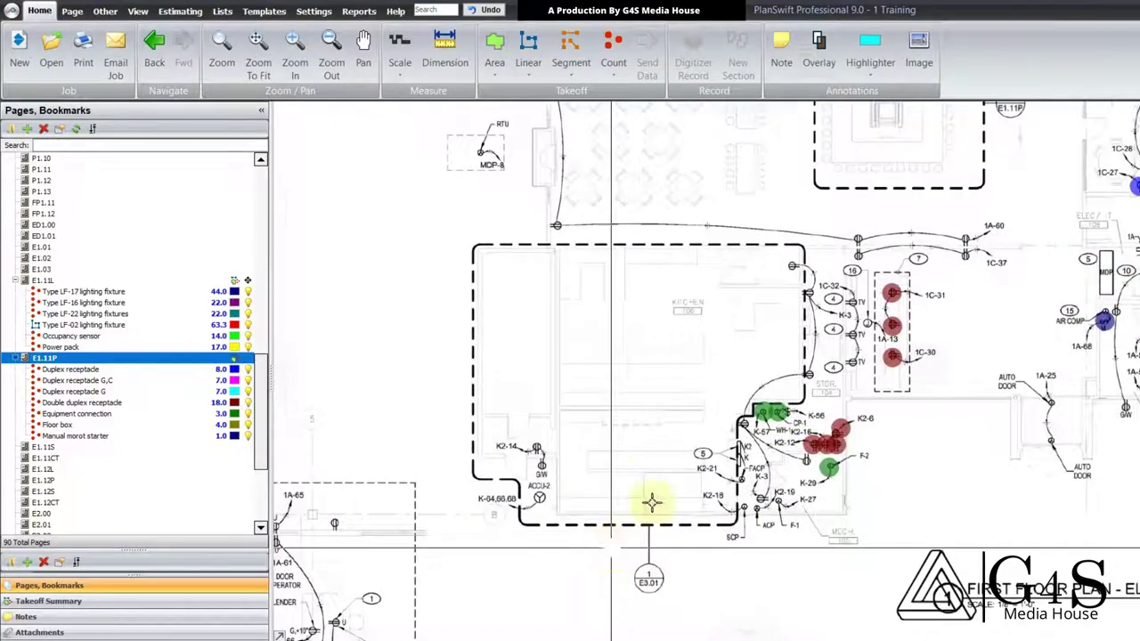
pyautogui.scroll(-2, 651, 502)
pyautogui.moveTo(926, 294); pyautogui.dragTo(595, 554)
pyautogui.moveTo(898, 366); pyautogui.dragTo(699, 526)
pyautogui.scroll(4, 763, 247)
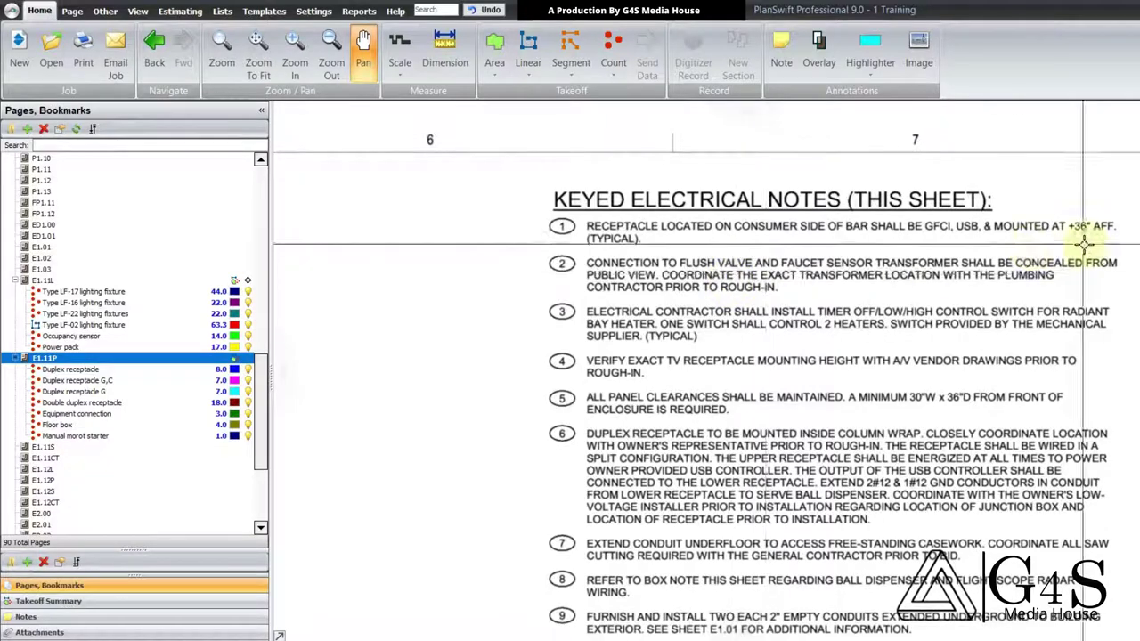
pyautogui.moveTo(1084, 244); pyautogui.dragTo(998, 274)
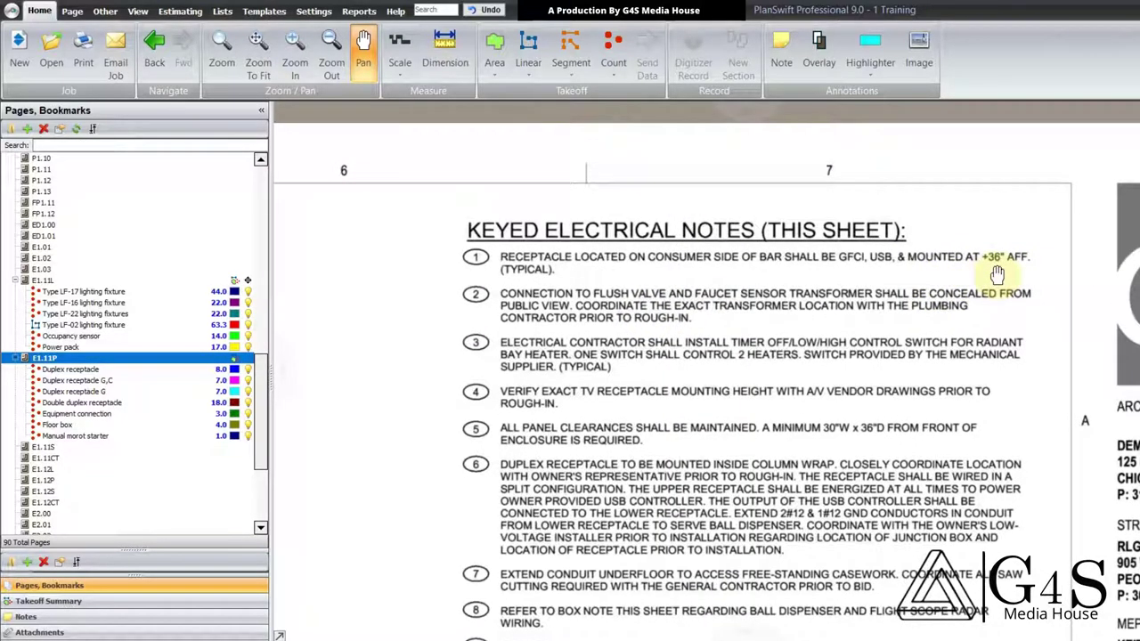
pyautogui.press('Escape')
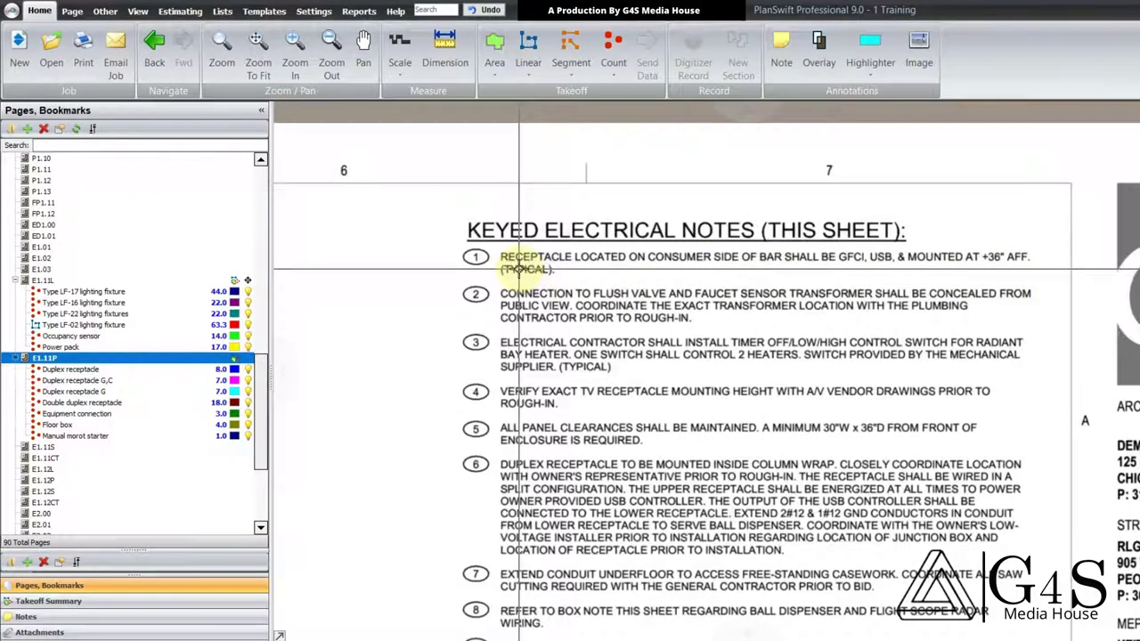
# Step: Read keyed note 1 for the type and mounting height of receptacles on the consumer side of the bar
pyautogui.scroll(2, 557, 285)
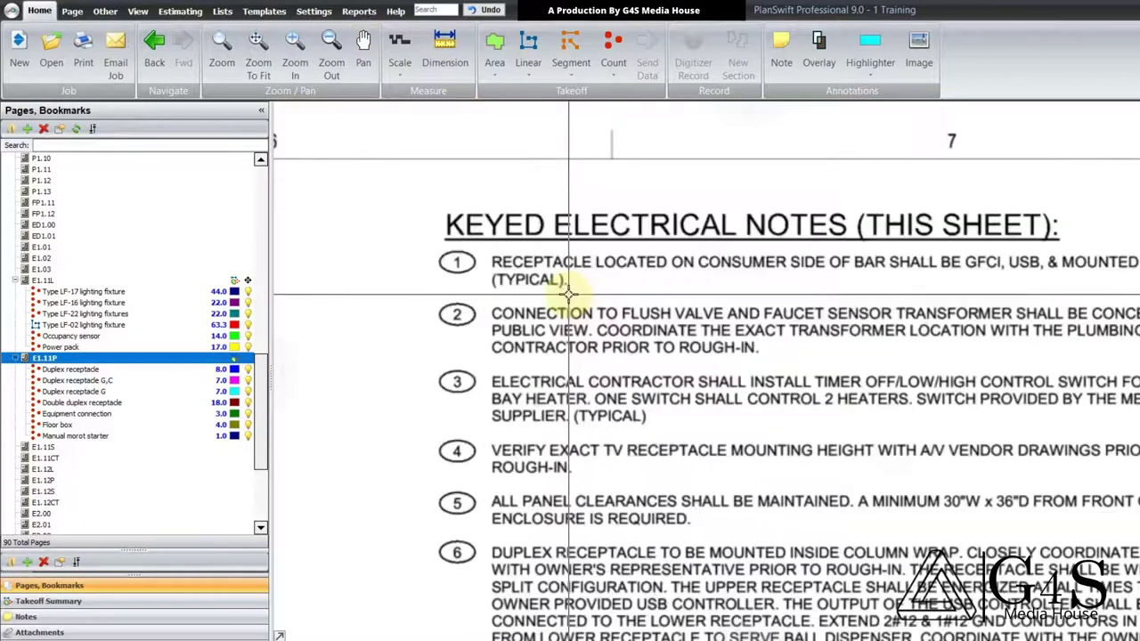
pyautogui.moveTo(566, 290); pyautogui.dragTo(566, 291)
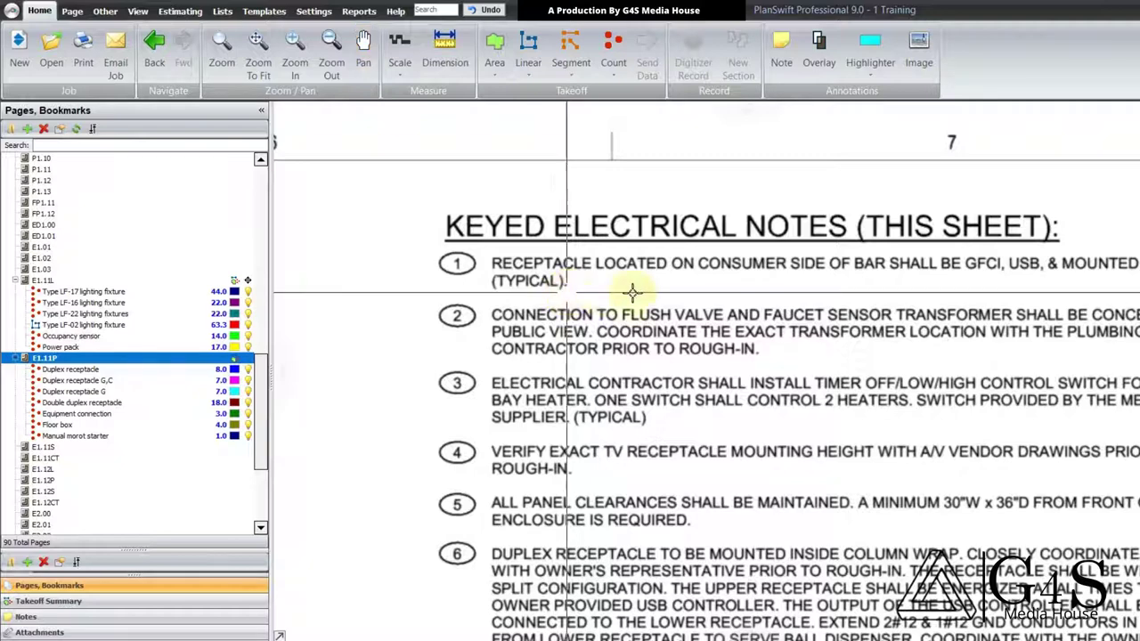
pyautogui.moveTo(628, 293); pyautogui.dragTo(588, 304)
pyautogui.moveTo(713, 305); pyautogui.dragTo(650, 305)
pyautogui.moveTo(858, 299); pyautogui.dragTo(791, 301)
pyautogui.moveTo(910, 306); pyautogui.dragTo(911, 297)
pyautogui.press('Escape')
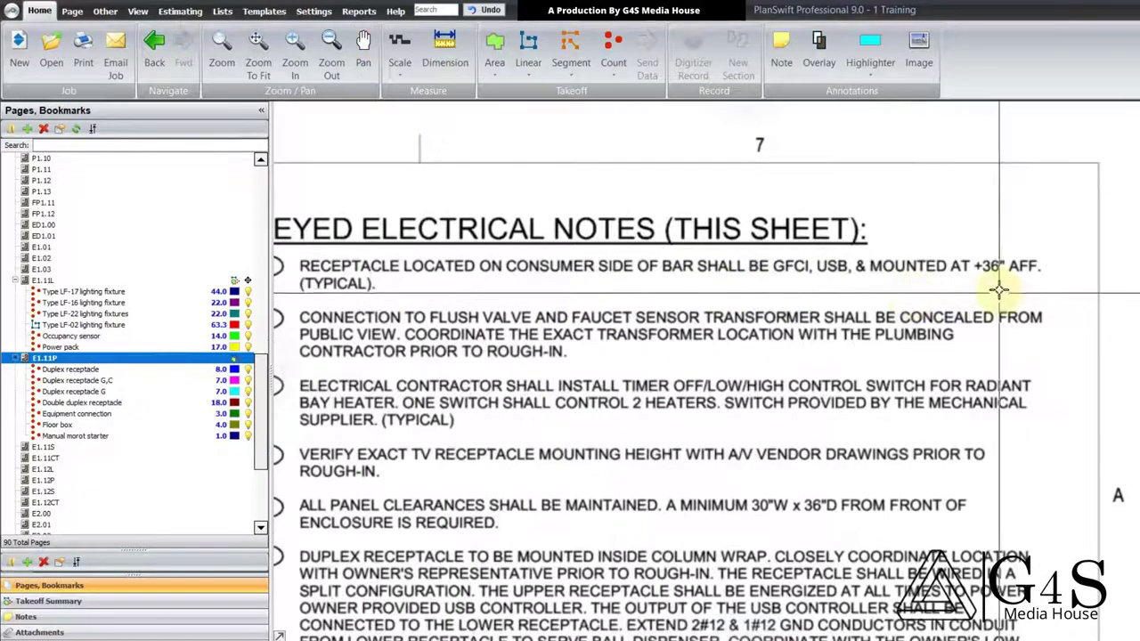
pyautogui.scroll(1, 1002, 283)
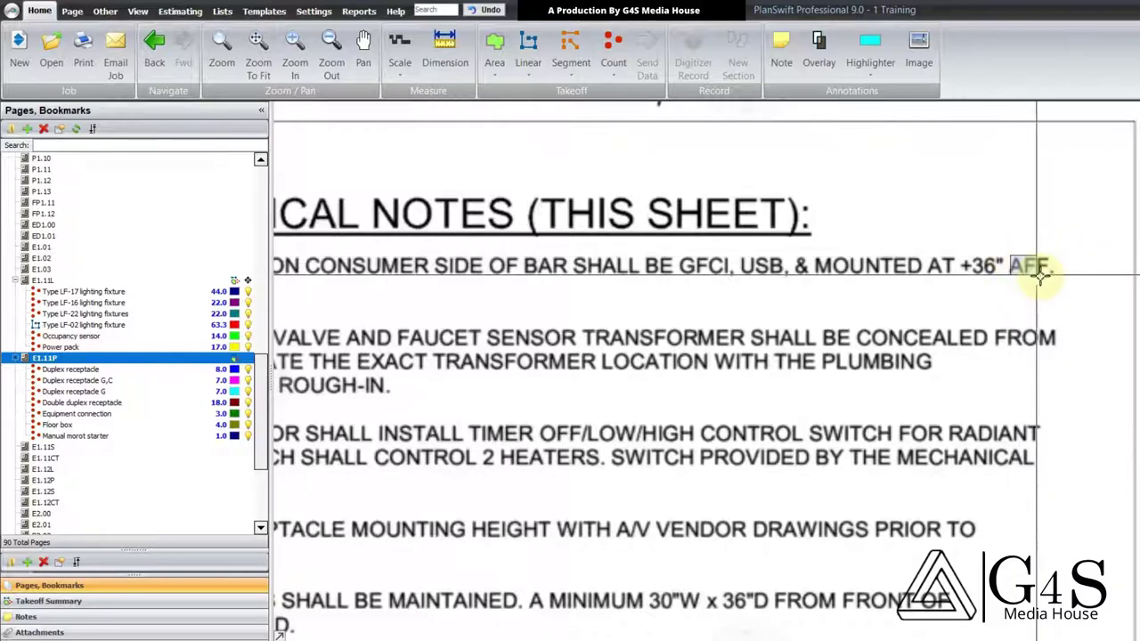
pyautogui.scroll(-3, 739, 267)
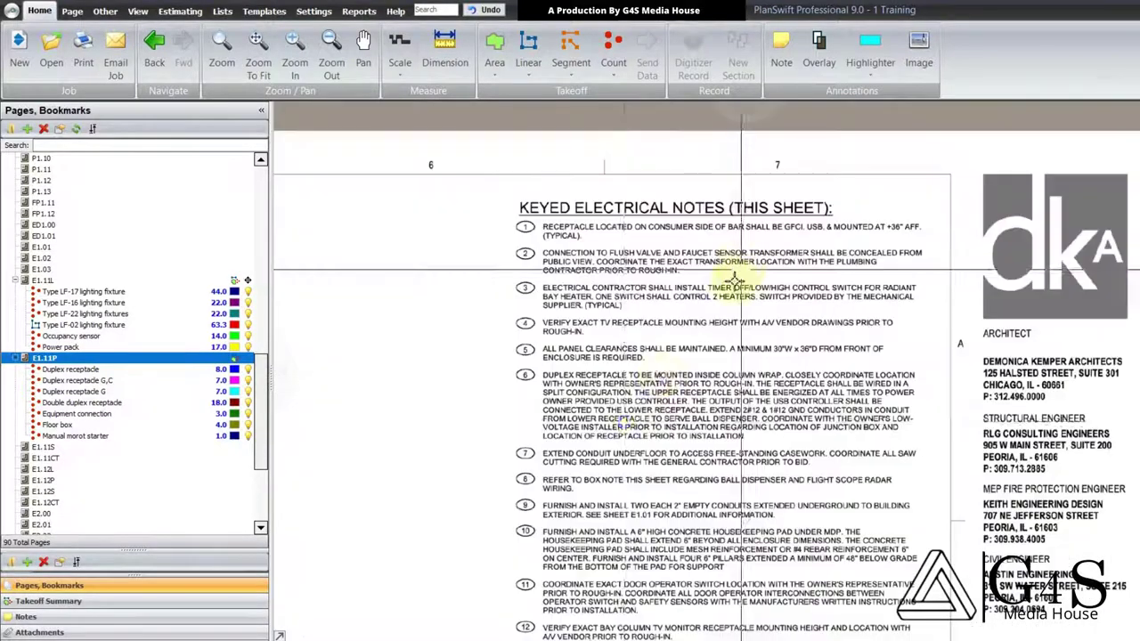
# Step: Return to the enlarged bar plan and locate the bar-face receptacles tagged with keyed note 1
pyautogui.scroll(2, 667, 343)
pyautogui.moveTo(661, 410); pyautogui.dragTo(855, 234)
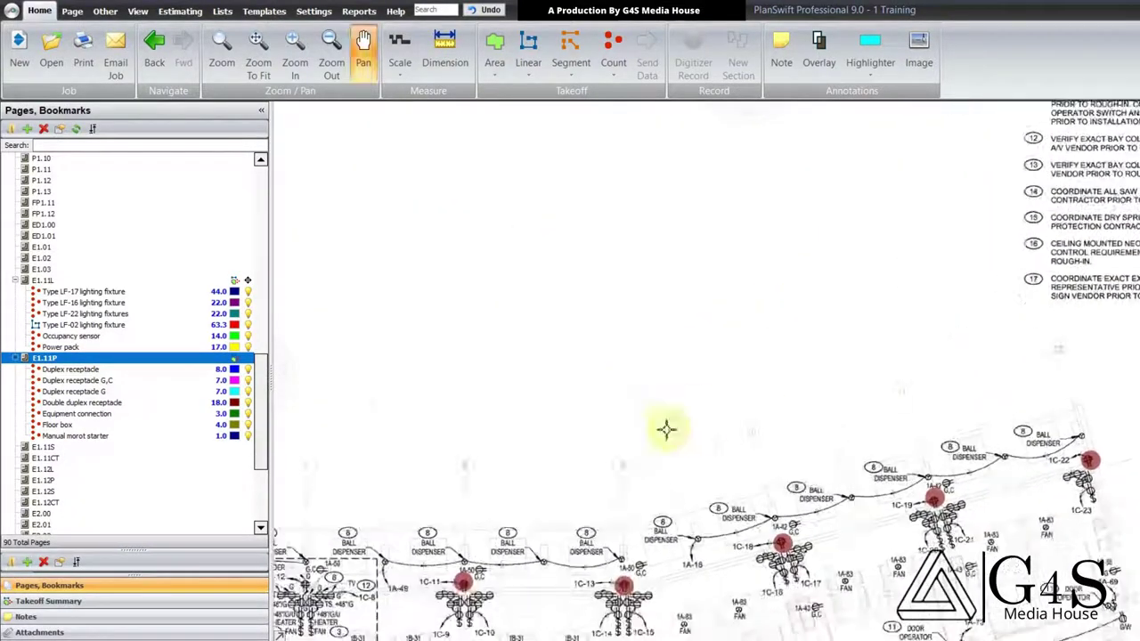
pyautogui.moveTo(667, 430)
pyautogui.mouseDown()
pyautogui.moveTo(858, 282)
pyautogui.moveTo(818, 277)
pyautogui.moveTo(929, 211)
pyautogui.moveTo(718, 353)
pyautogui.moveTo(784, 298)
pyautogui.mouseUp()
pyautogui.moveTo(691, 467); pyautogui.dragTo(899, 343)
pyautogui.moveTo(704, 496)
pyautogui.mouseDown()
pyautogui.moveTo(748, 400)
pyautogui.moveTo(580, 369)
pyautogui.moveTo(591, 389)
pyautogui.mouseUp()
pyautogui.moveTo(590, 453); pyautogui.dragTo(613, 419)
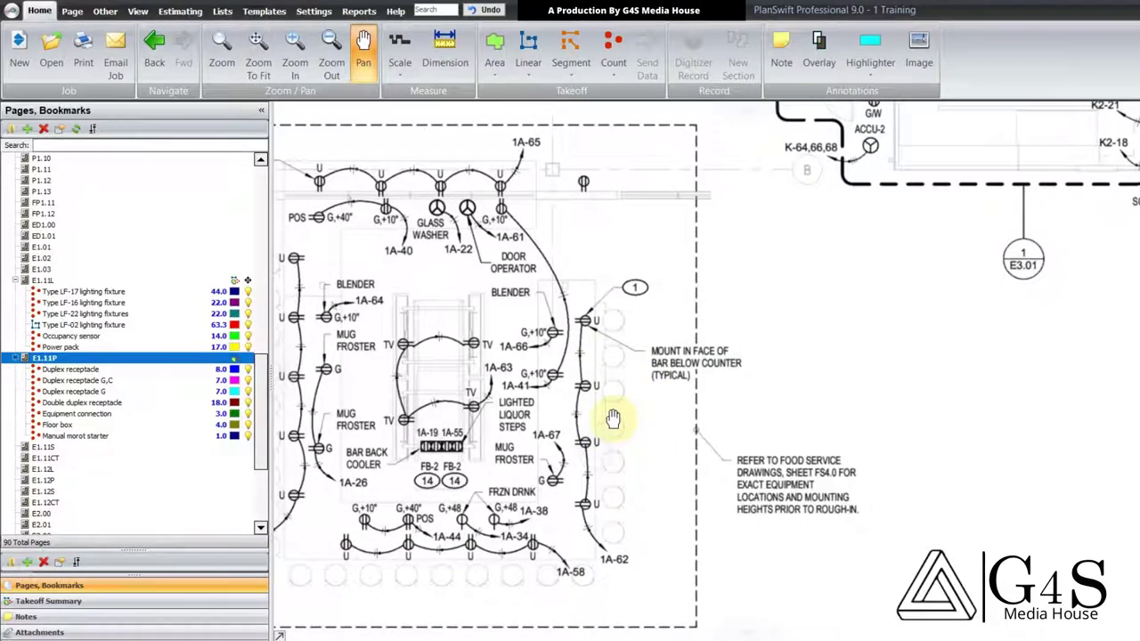
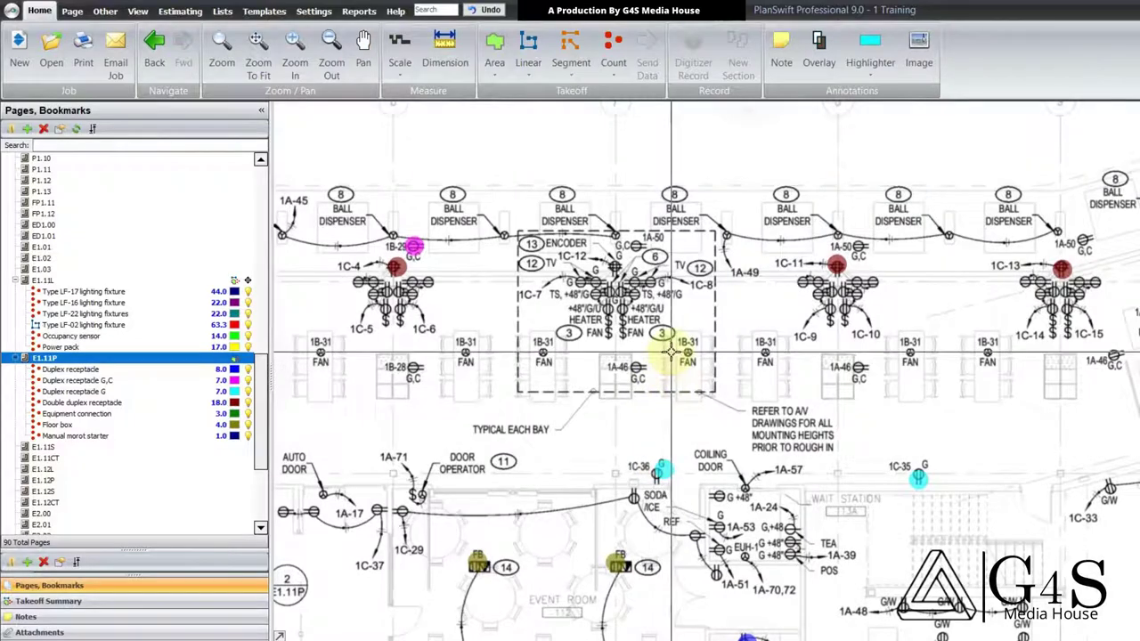
# Step: Examine the heater controls tagged 3 in the typical bay and find note 3 in the keyed electrical notes
pyautogui.scroll(3, 663, 367)
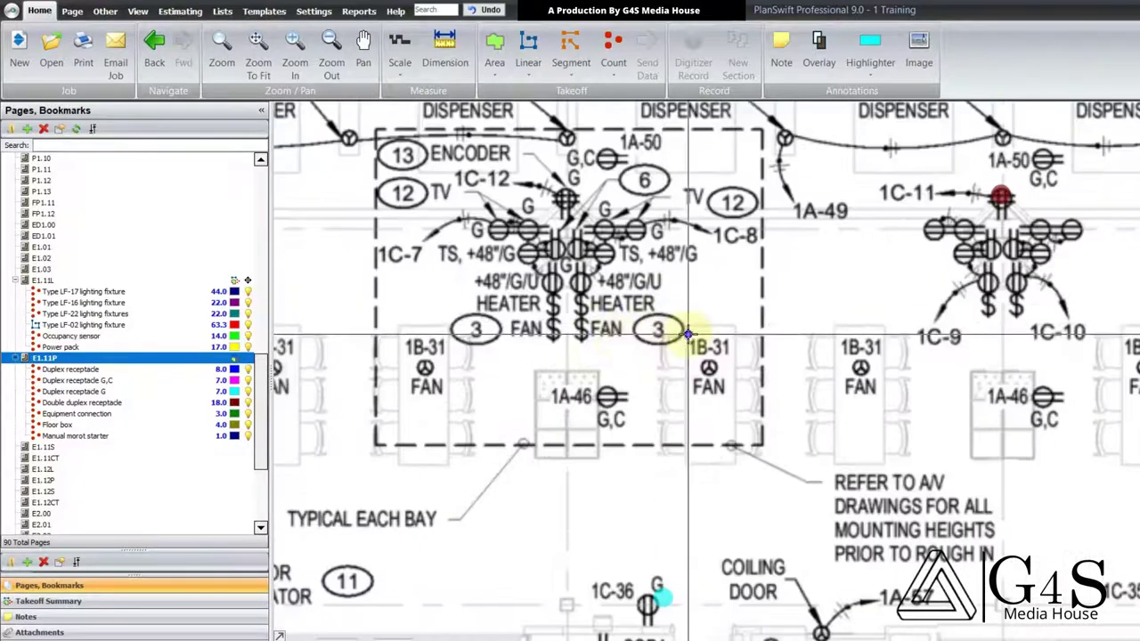
pyautogui.scroll(-6, 668, 327)
pyautogui.scroll(5, 717, 440)
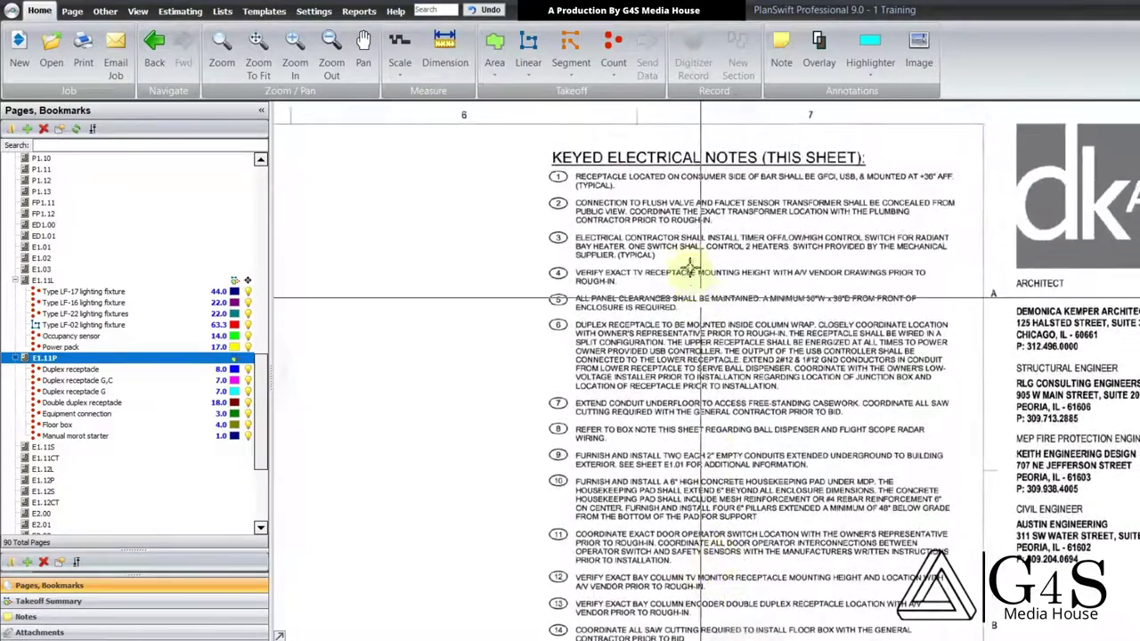
pyautogui.scroll(4, 687, 247)
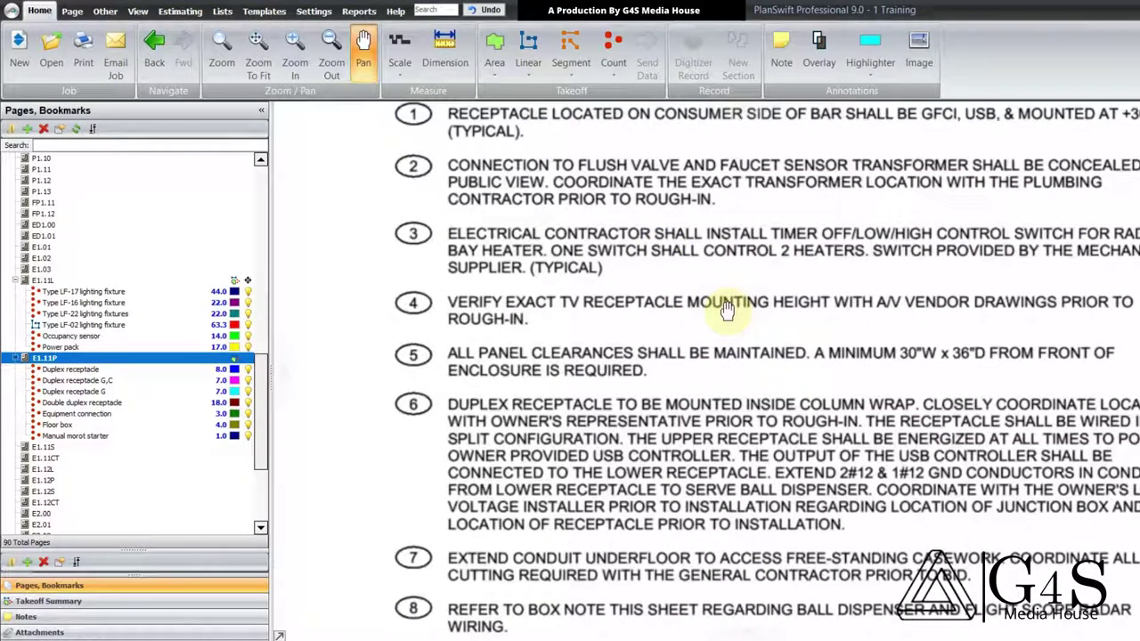
# Step: Read keyed note 3 for the radiant bay heater switch type, the heaters it controls and who provides it
pyautogui.press('Escape')
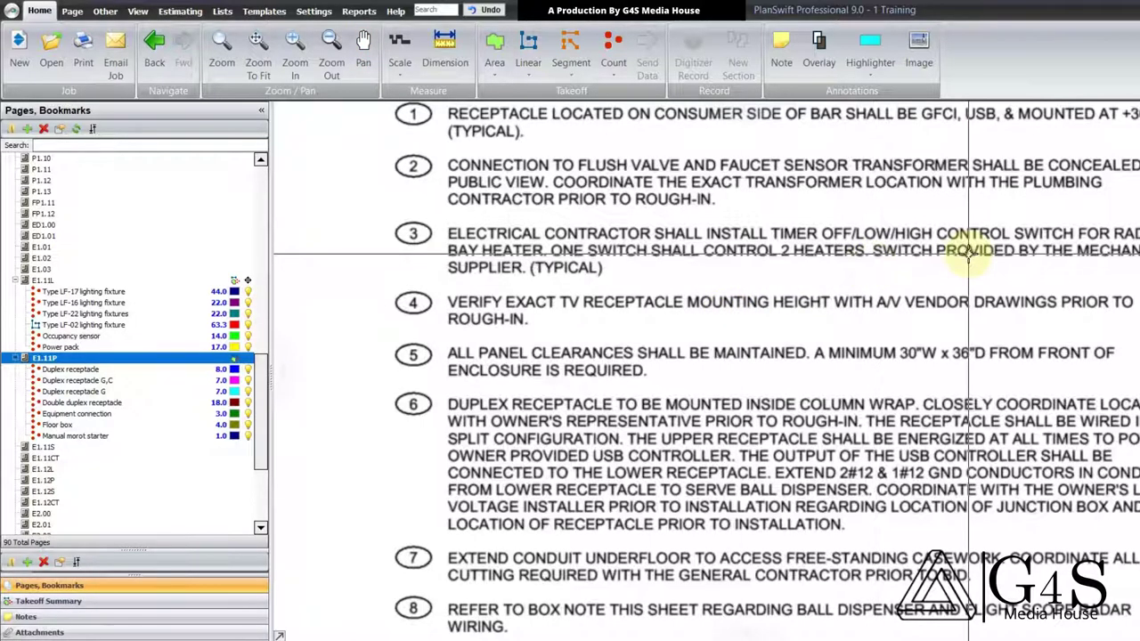
pyautogui.moveTo(1003, 261); pyautogui.dragTo(964, 267)
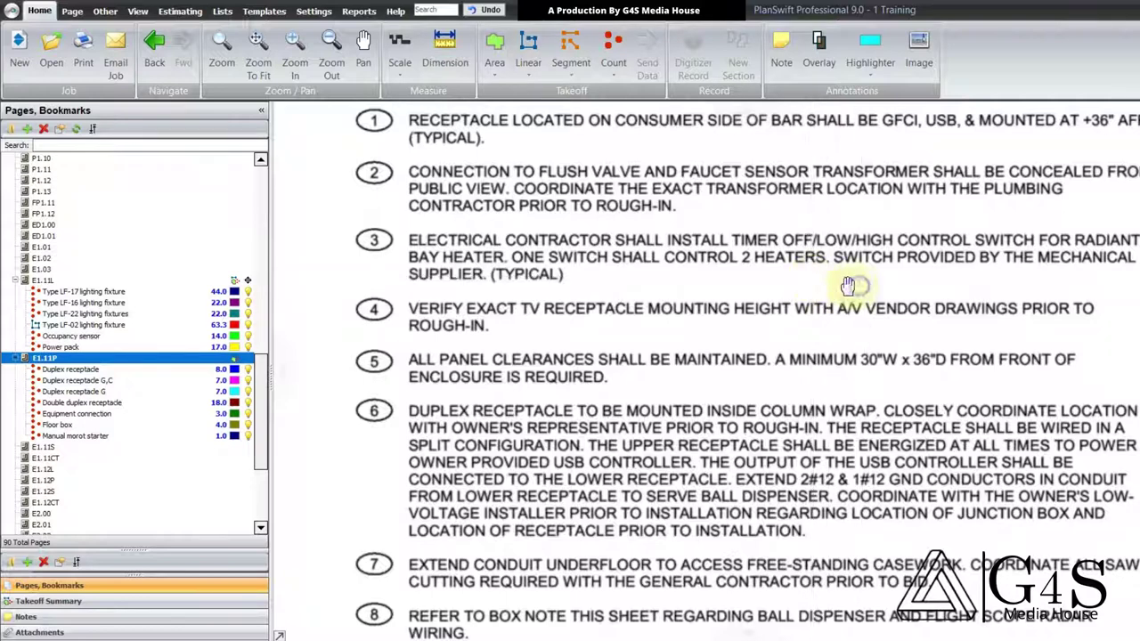
pyautogui.moveTo(858, 285); pyautogui.dragTo(840, 285)
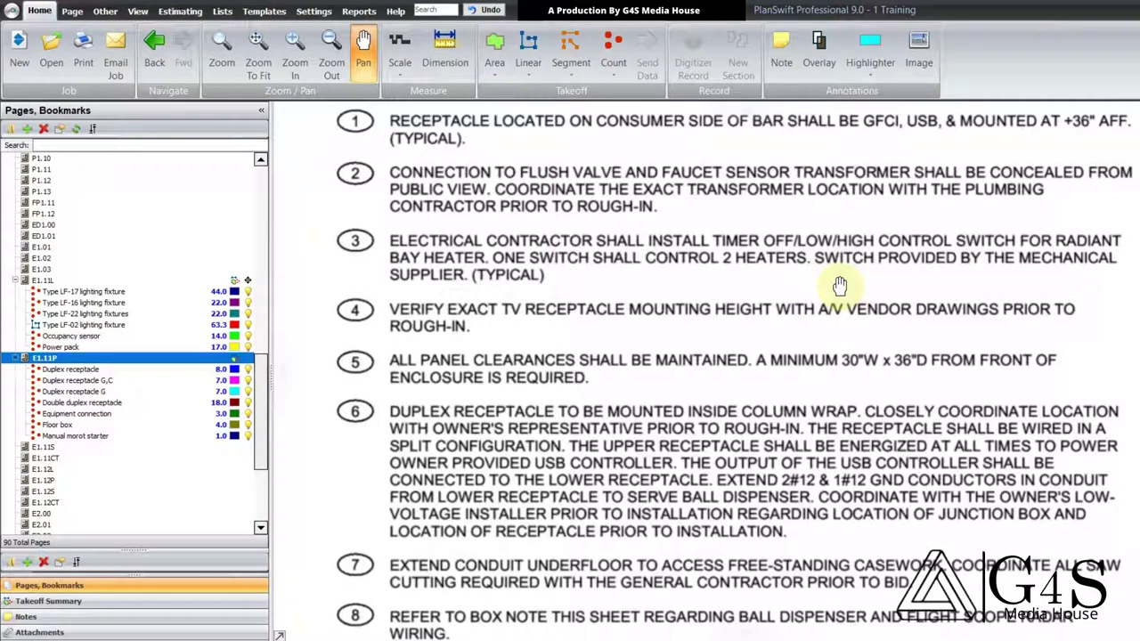
pyautogui.press('Escape')
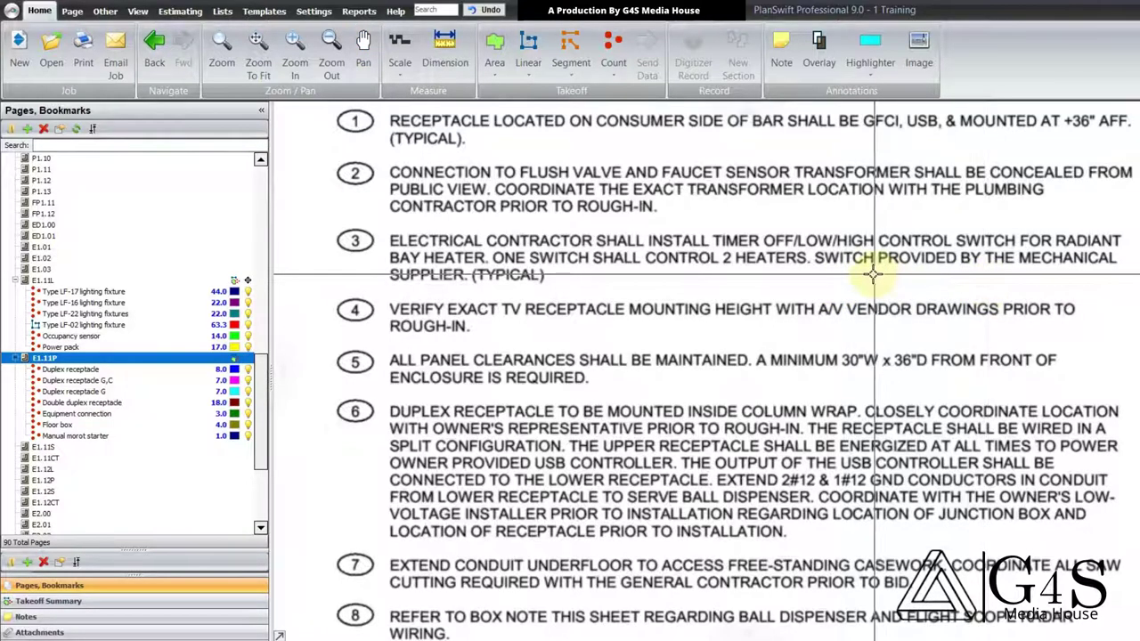
pyautogui.moveTo(814, 259); pyautogui.dragTo(1124, 268)
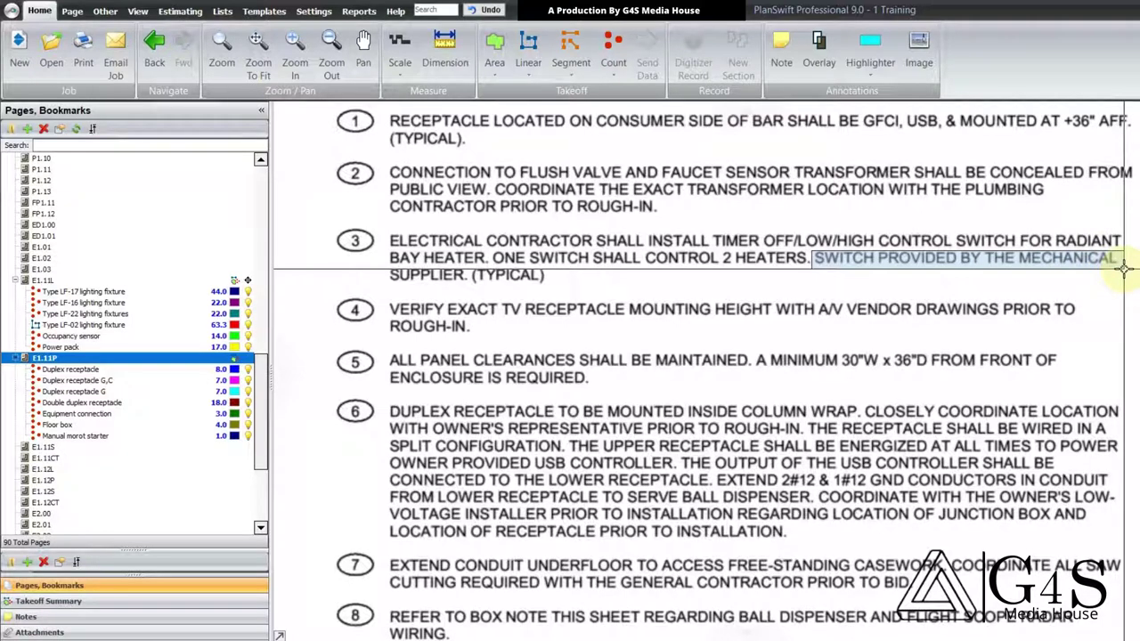
pyautogui.moveTo(1124, 269); pyautogui.dragTo(1124, 268)
pyautogui.moveTo(595, 289); pyautogui.dragTo(621, 282)
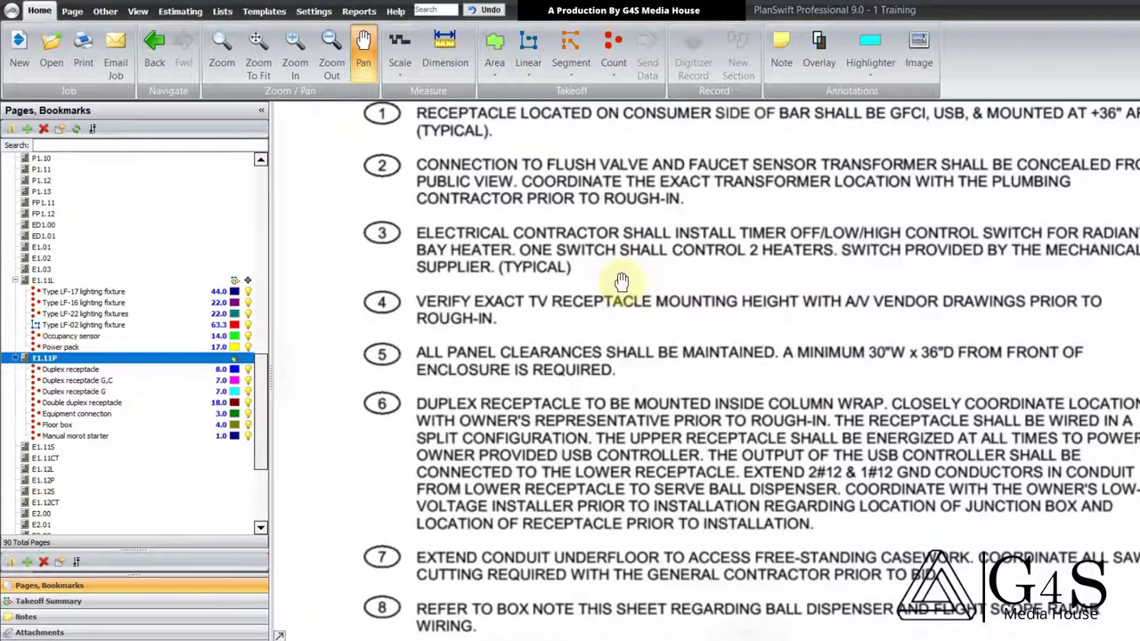
pyautogui.press('Escape')
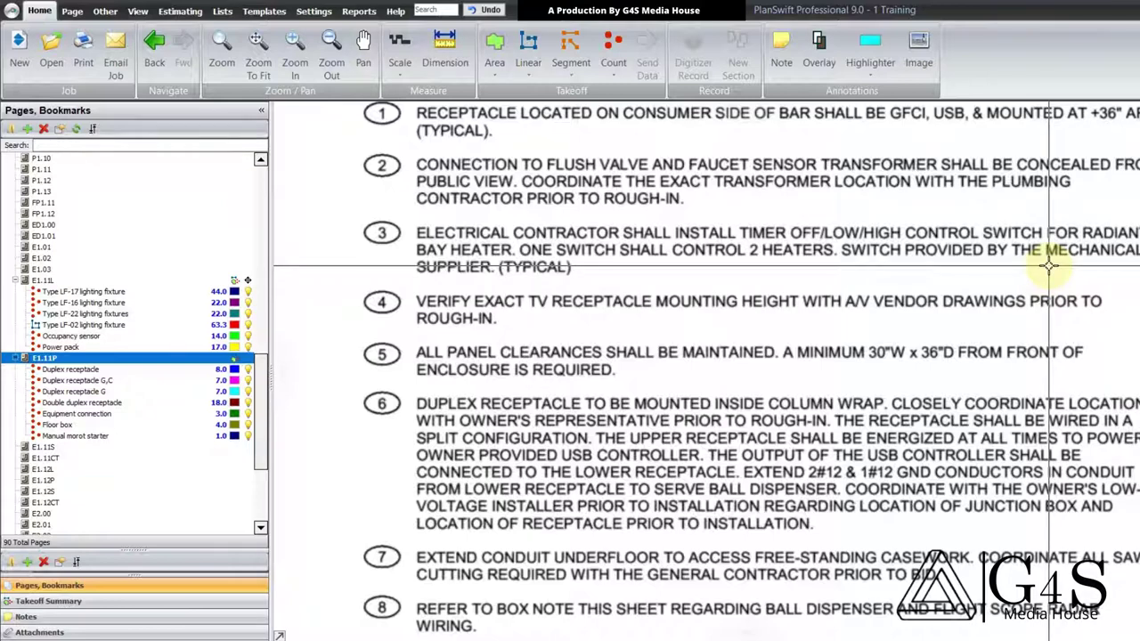
pyautogui.moveTo(605, 450); pyautogui.dragTo(868, 275)
pyautogui.scroll(-2, 867, 275)
pyautogui.moveTo(720, 409); pyautogui.dragTo(685, 419)
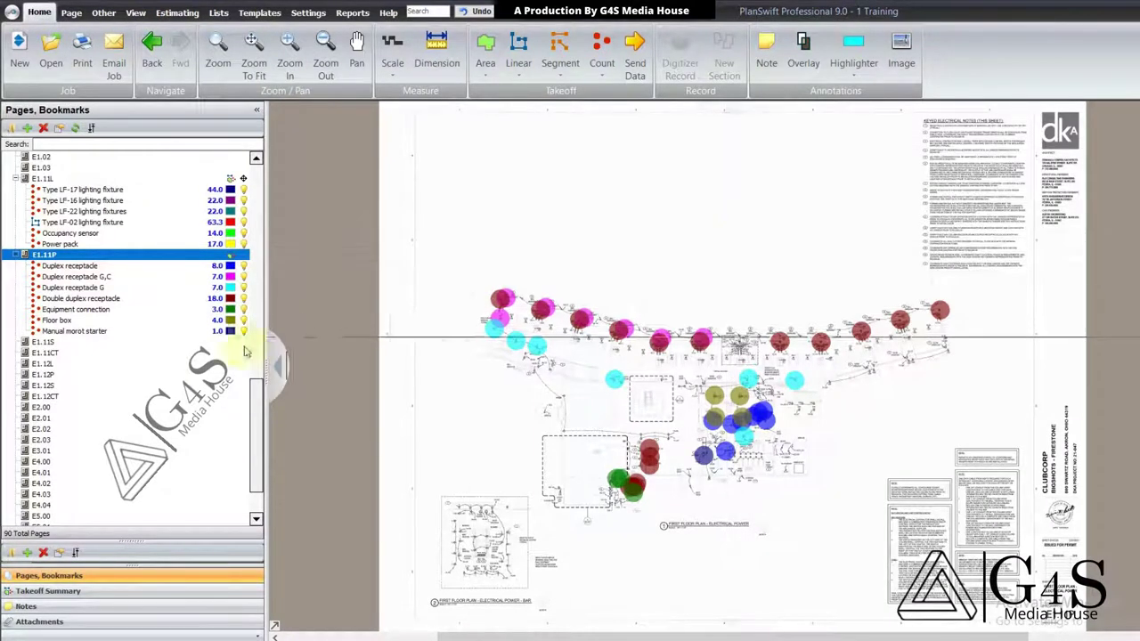
# Step: Open sheet E1.11S and bring the west part of its First Floor Plan - Electrical Systems into readable view
pyautogui.click(169, 345)
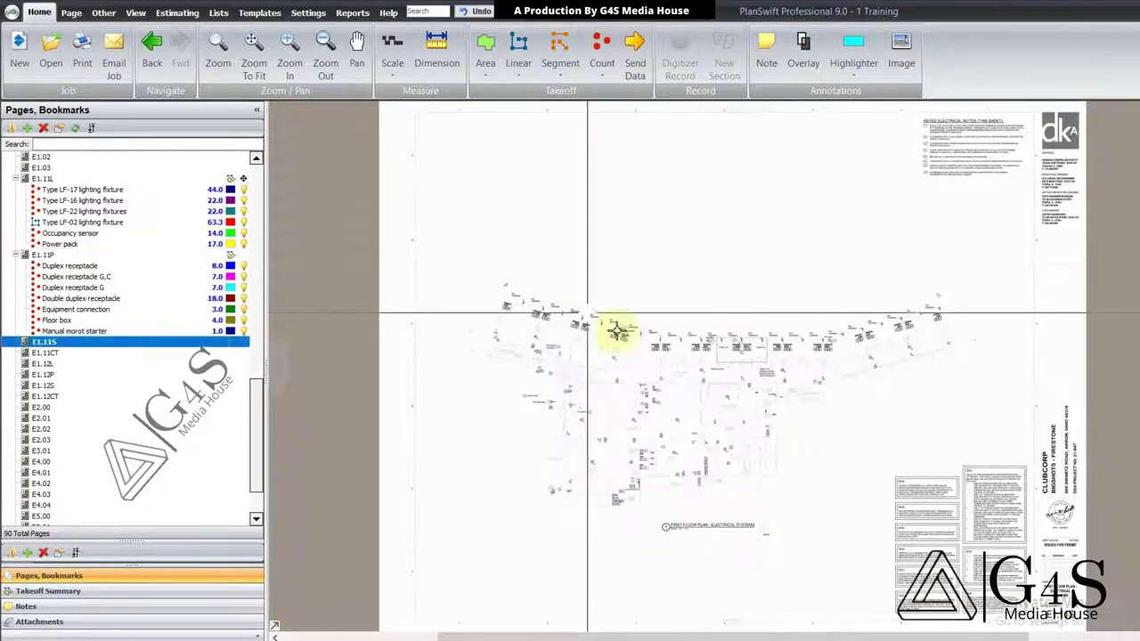
pyautogui.scroll(3, 659, 356)
pyautogui.scroll(2, 558, 300)
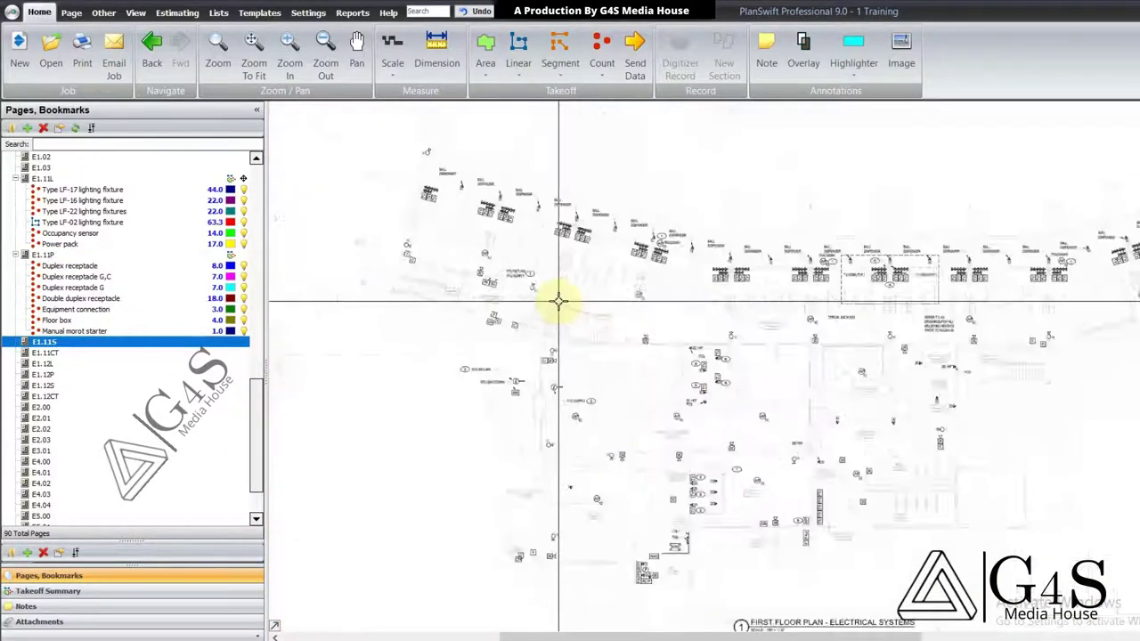
pyautogui.moveTo(580, 273); pyautogui.dragTo(581, 301)
pyautogui.scroll(2, 521, 317)
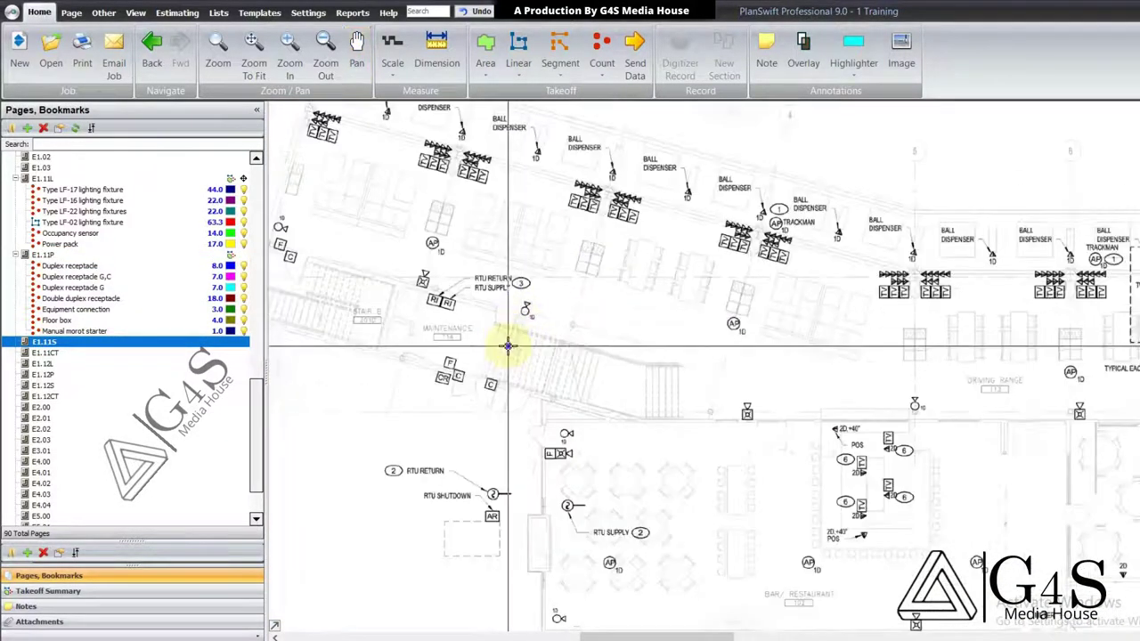
# Step: Examine the systems device symbols across the bays, maintenance room, bar/restaurant and remaining first floor areas
pyautogui.moveTo(510, 348); pyautogui.dragTo(541, 347)
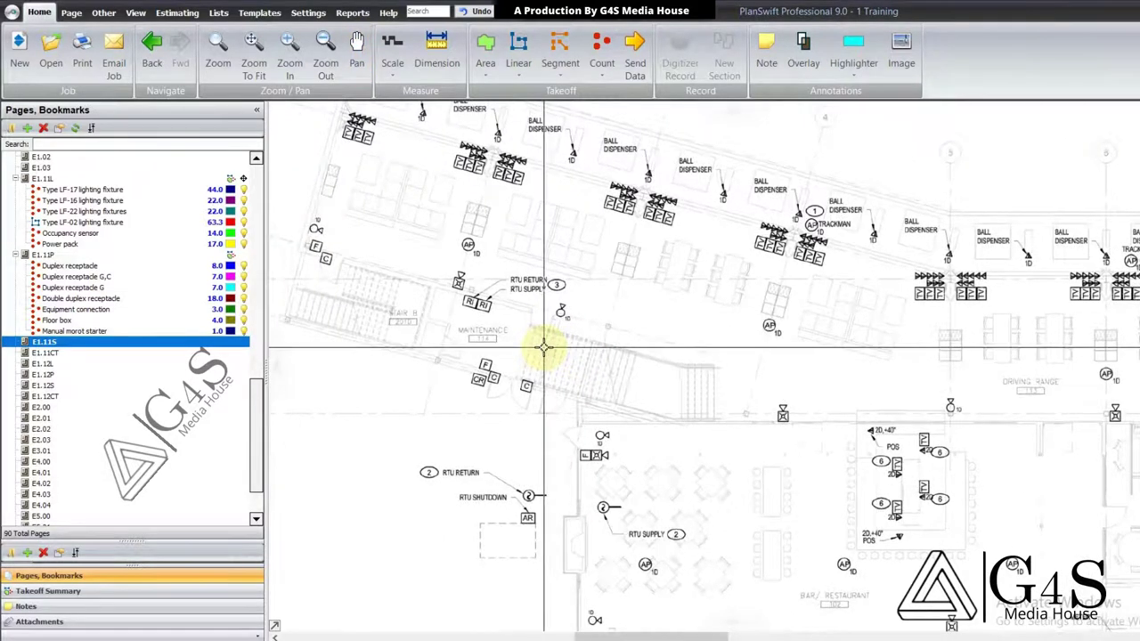
pyautogui.moveTo(590, 285); pyautogui.dragTo(589, 317)
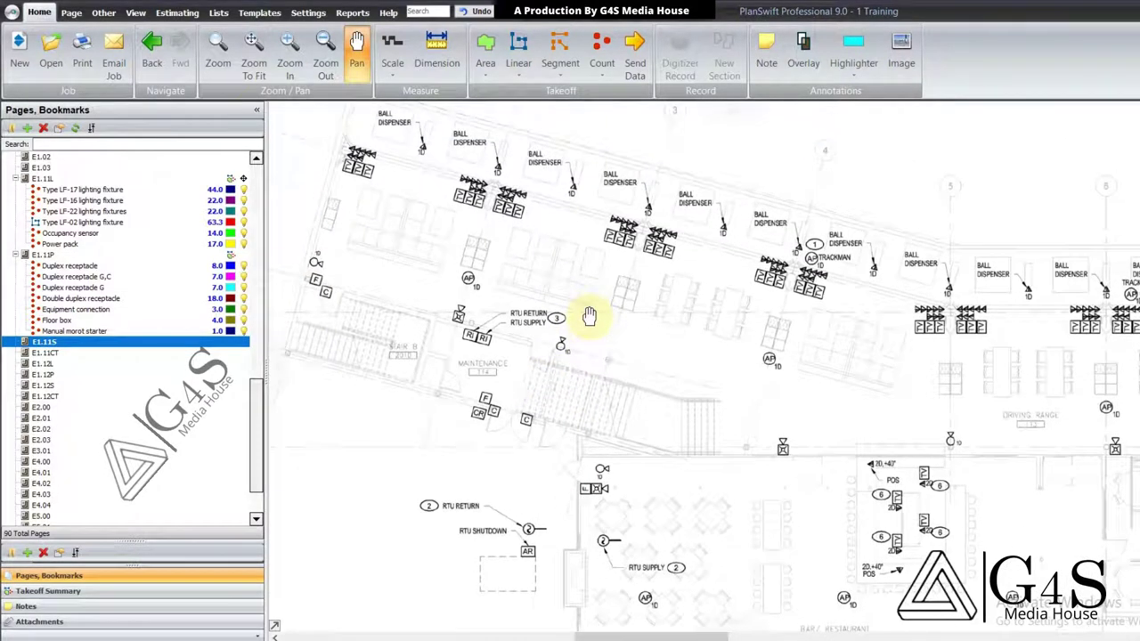
pyautogui.moveTo(590, 316); pyautogui.dragTo(575, 282)
pyautogui.moveTo(854, 416); pyautogui.dragTo(799, 325)
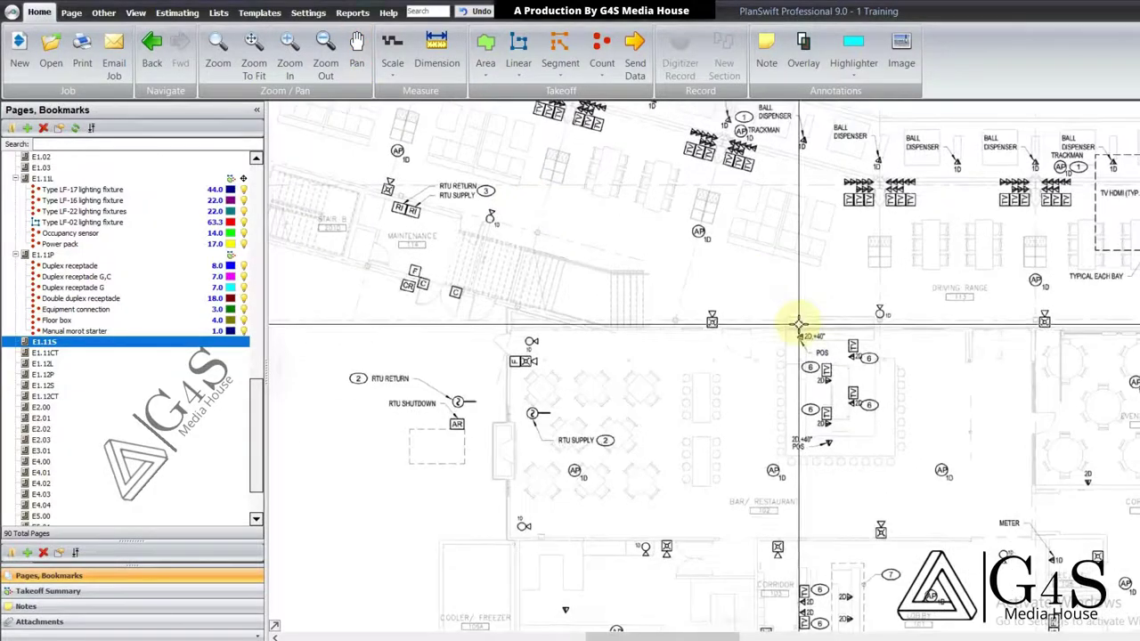
pyautogui.scroll(1, 531, 333)
pyautogui.moveTo(608, 391); pyautogui.dragTo(611, 364)
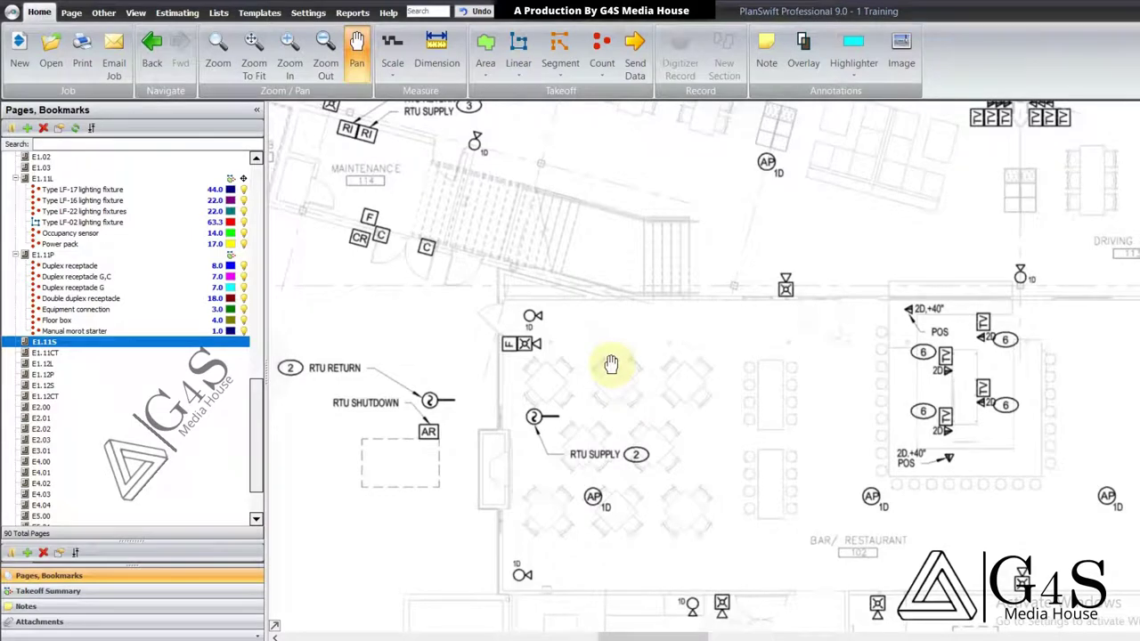
pyautogui.scroll(-3, 611, 364)
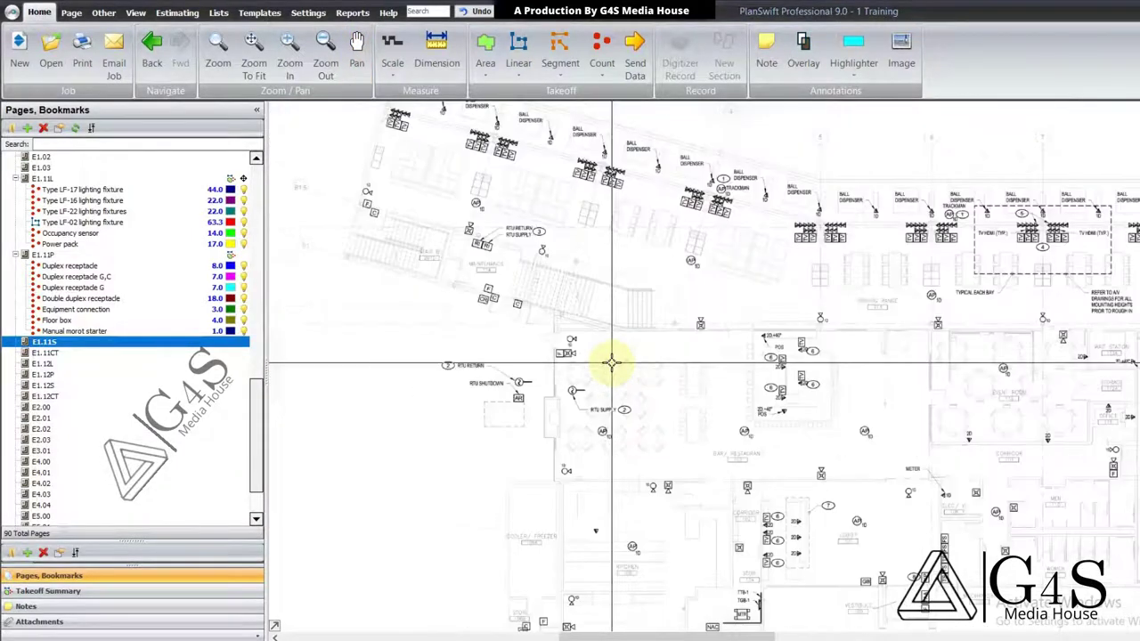
pyautogui.moveTo(732, 383)
pyautogui.mouseDown()
pyautogui.moveTo(728, 336)
pyautogui.moveTo(714, 393)
pyautogui.mouseUp()
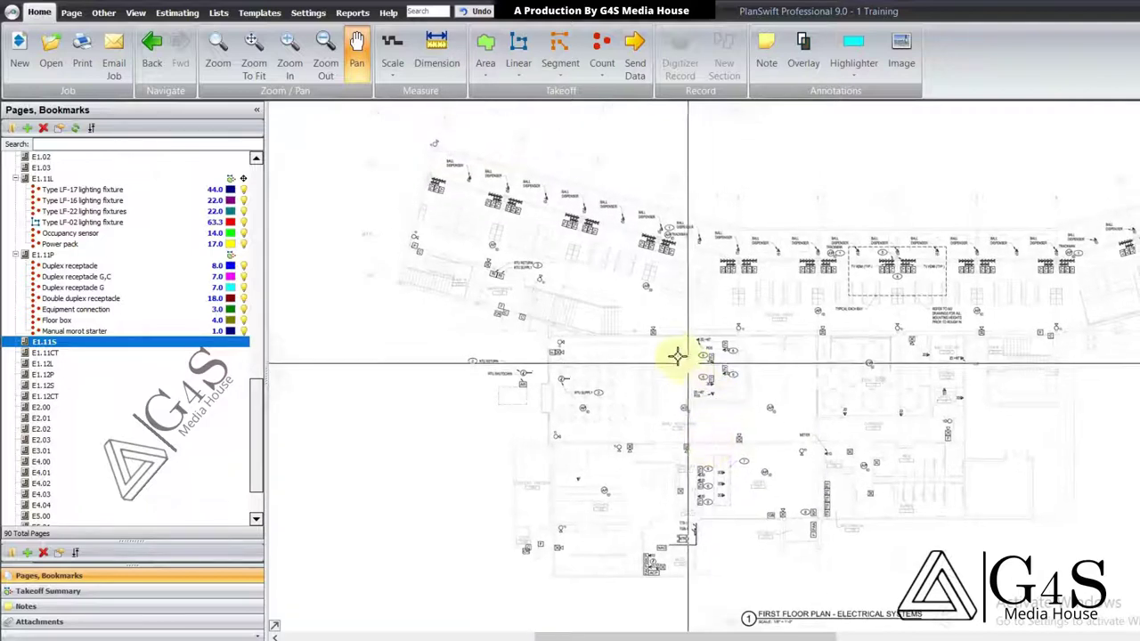
pyautogui.moveTo(564, 384); pyautogui.dragTo(576, 378)
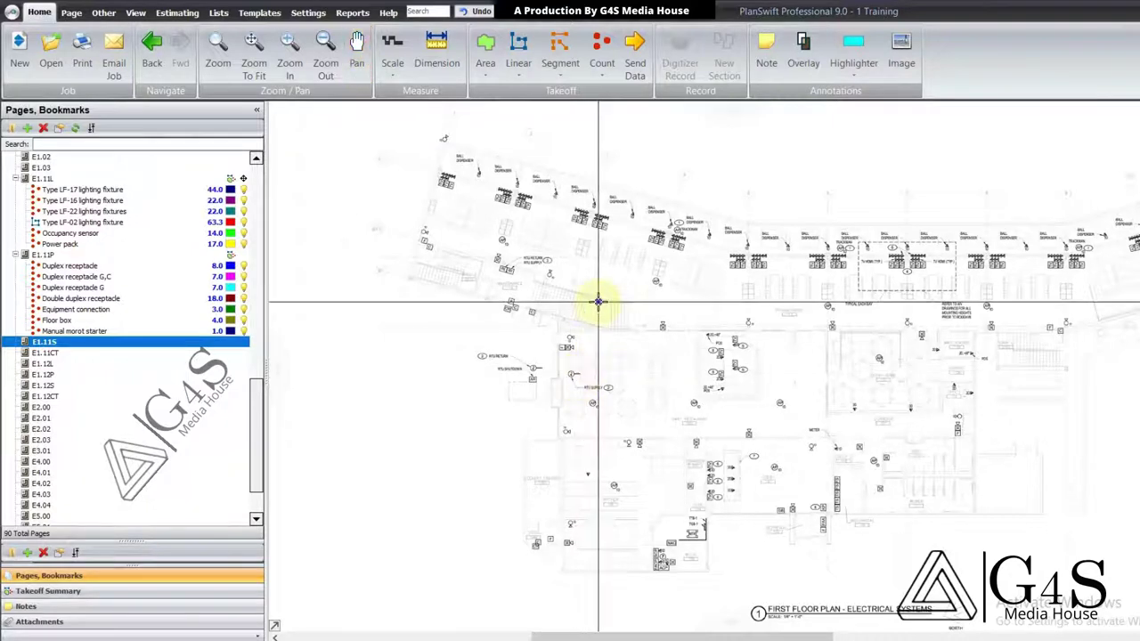
pyautogui.moveTo(597, 301); pyautogui.dragTo(596, 322)
pyautogui.press('Escape')
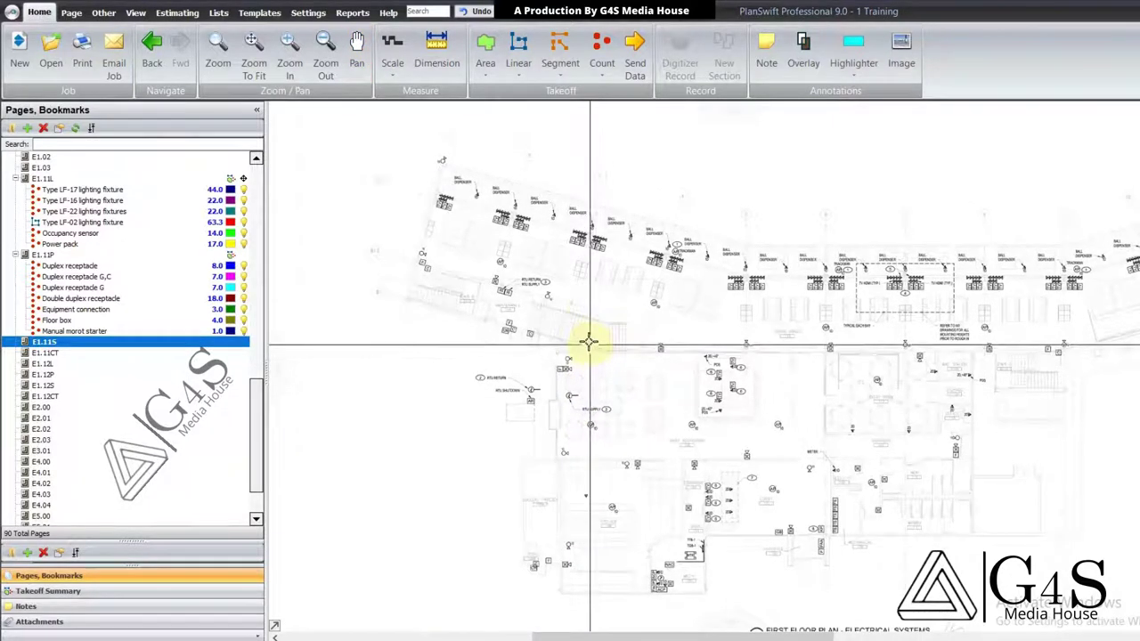
# Step: Open sheet E4.00 in a new tab alongside the E1.11S systems plan
pyautogui.rightClick(595, 293)
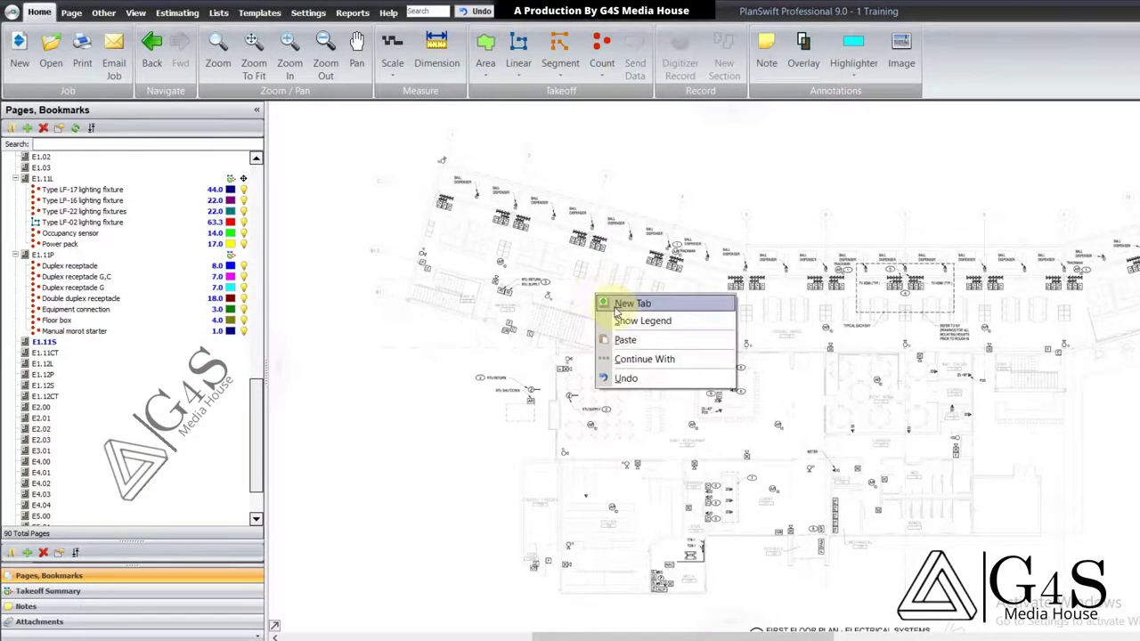
pyautogui.click(618, 304)
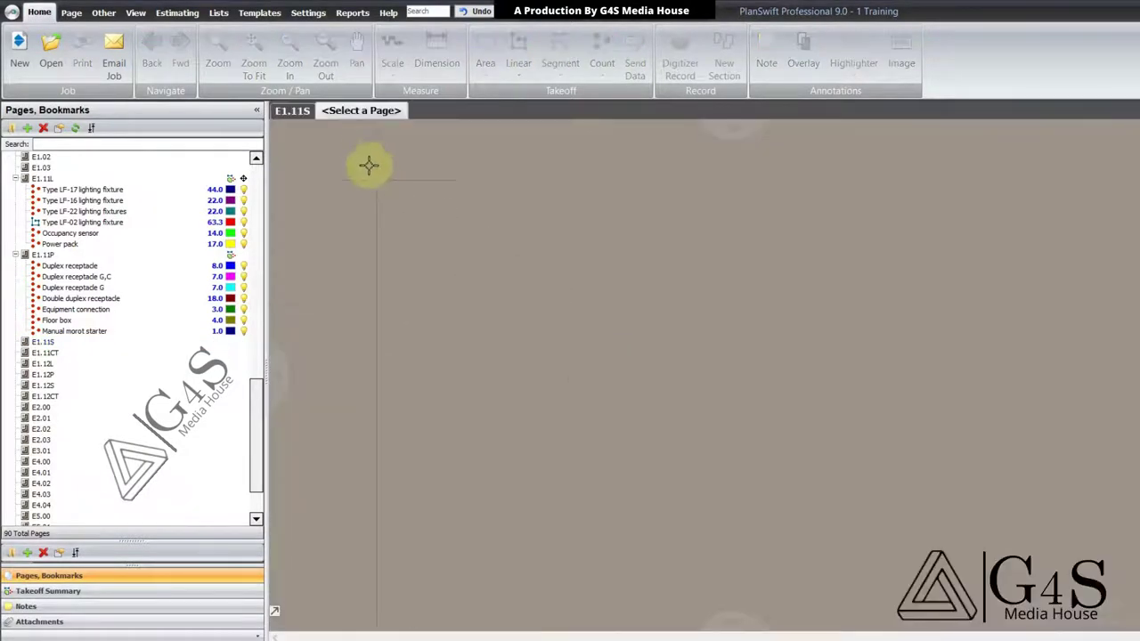
pyautogui.click(163, 409)
pyautogui.scroll(-1, 159, 410)
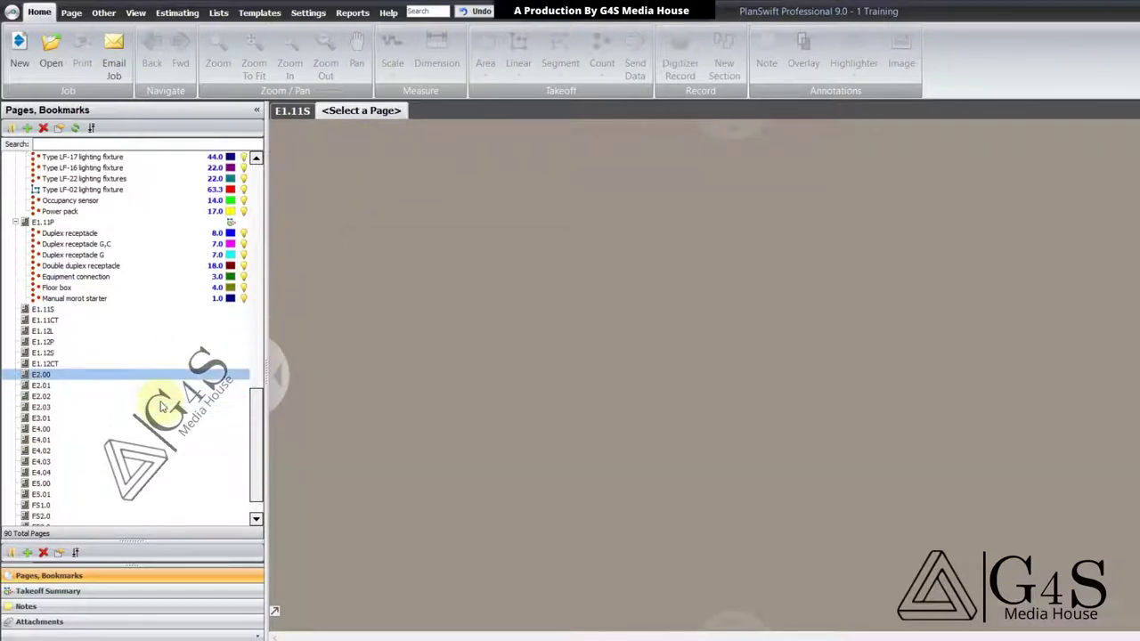
pyautogui.doubleClick(103, 431)
# Step: Find the AP symbol, item 3, in the Telephone and Data Equipment Schedule
pyautogui.scroll(5, 516, 378)
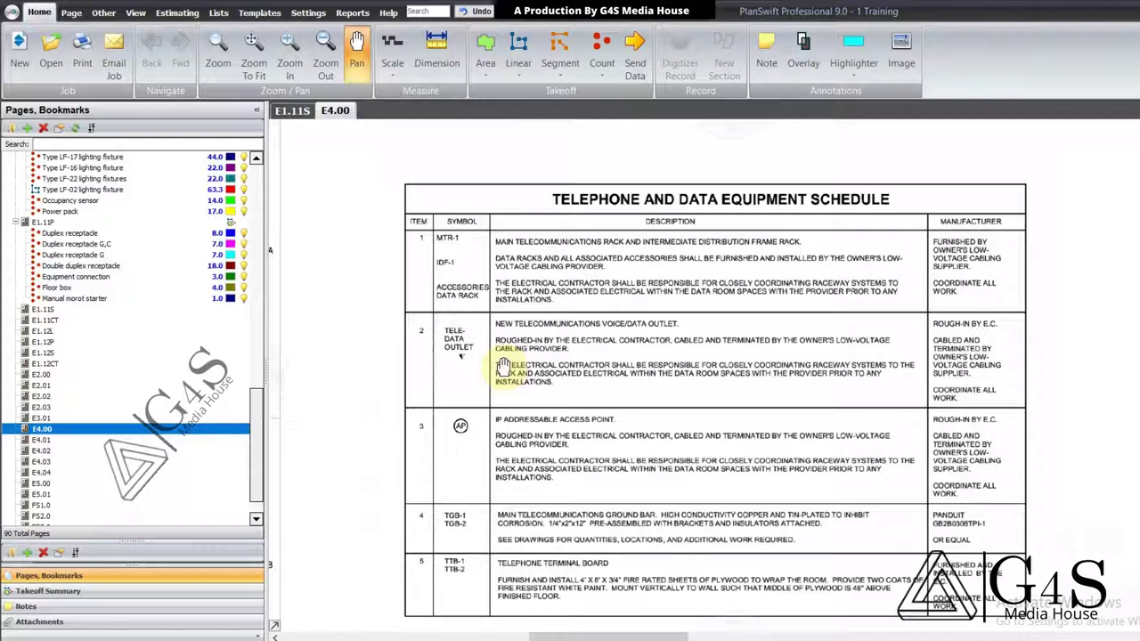
pyautogui.moveTo(503, 366); pyautogui.dragTo(503, 263)
pyautogui.scroll(3, 509, 356)
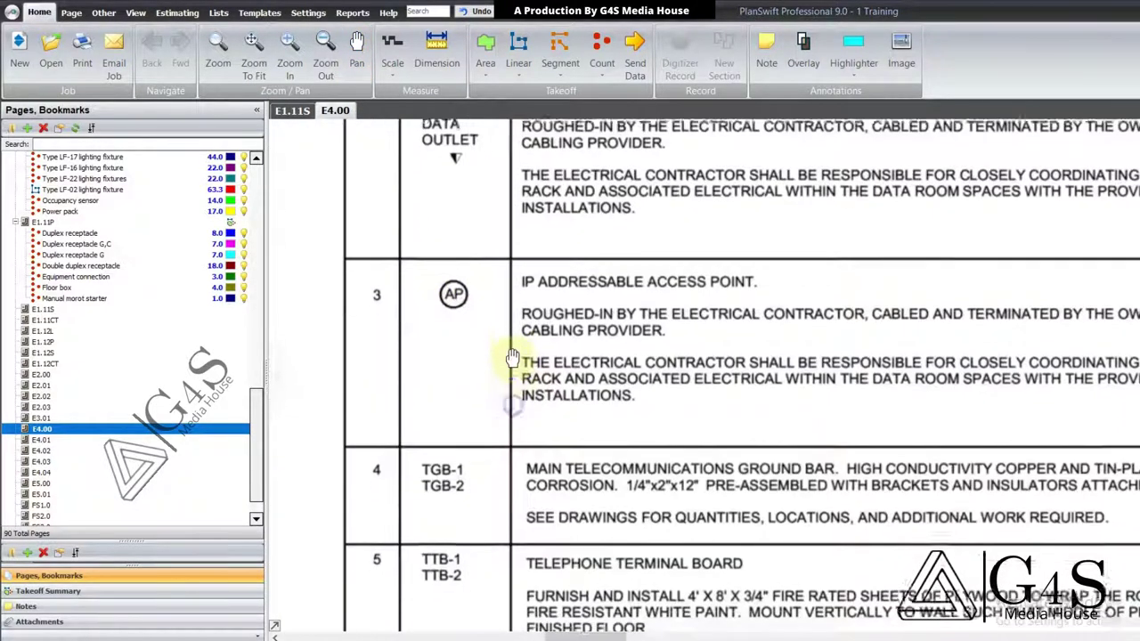
pyautogui.moveTo(629, 349)
pyautogui.mouseDown()
pyautogui.moveTo(606, 371)
pyautogui.moveTo(605, 400)
pyautogui.mouseUp()
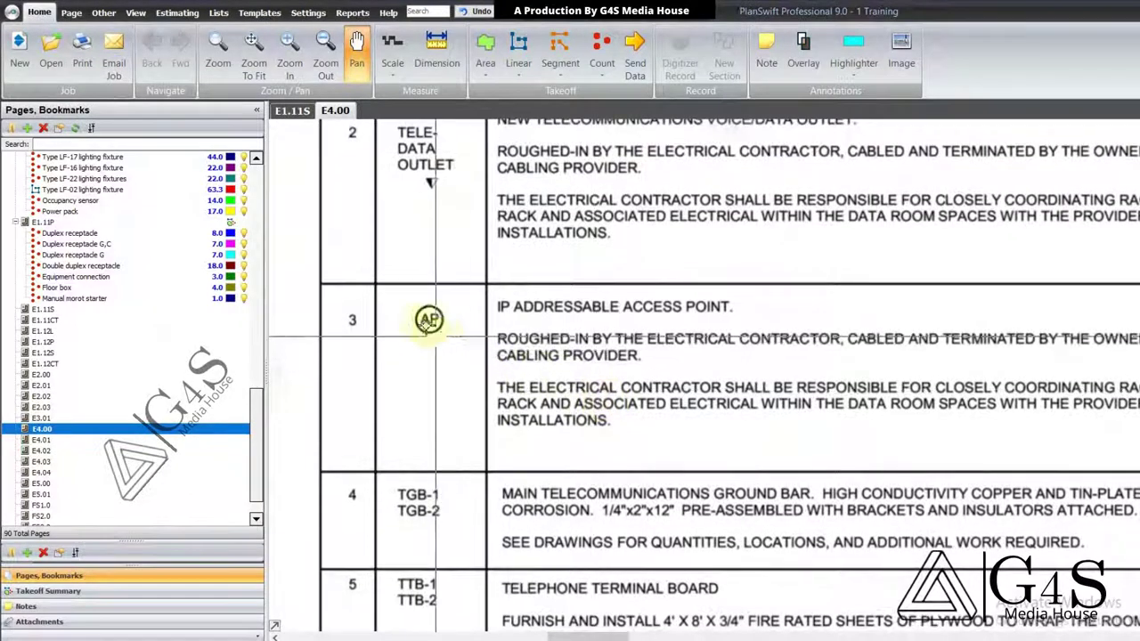
pyautogui.moveTo(412, 301); pyautogui.dragTo(443, 353)
# Step: Read the AP item's description for the device type and the electrical contractor's rough-in and raceway responsibilities
pyautogui.moveTo(670, 335); pyautogui.dragTo(660, 344)
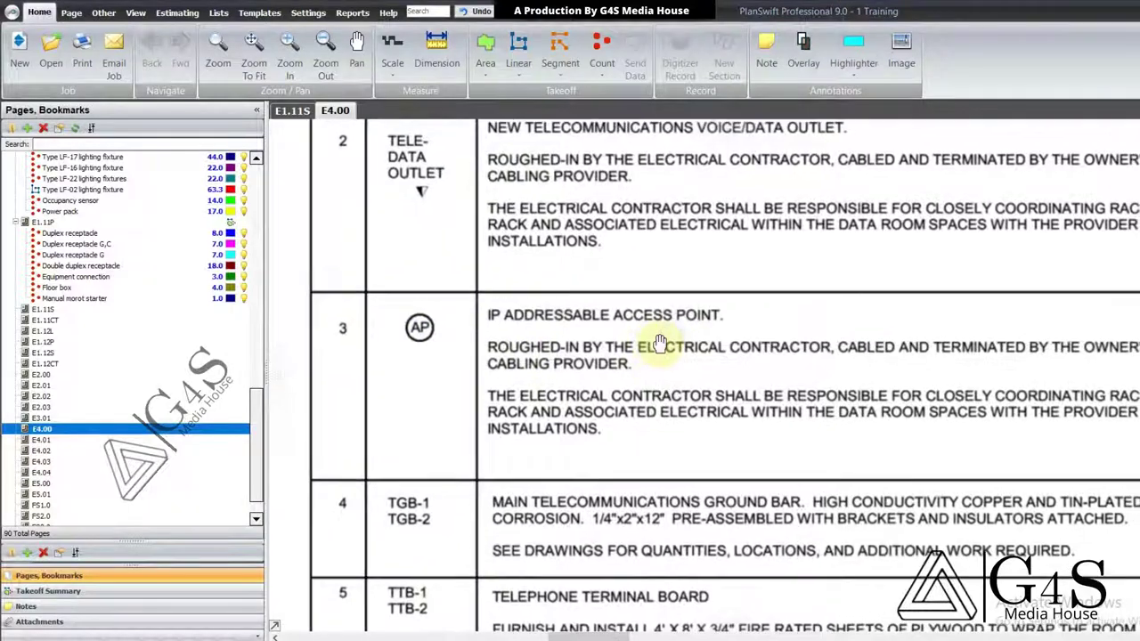
pyautogui.press('Escape')
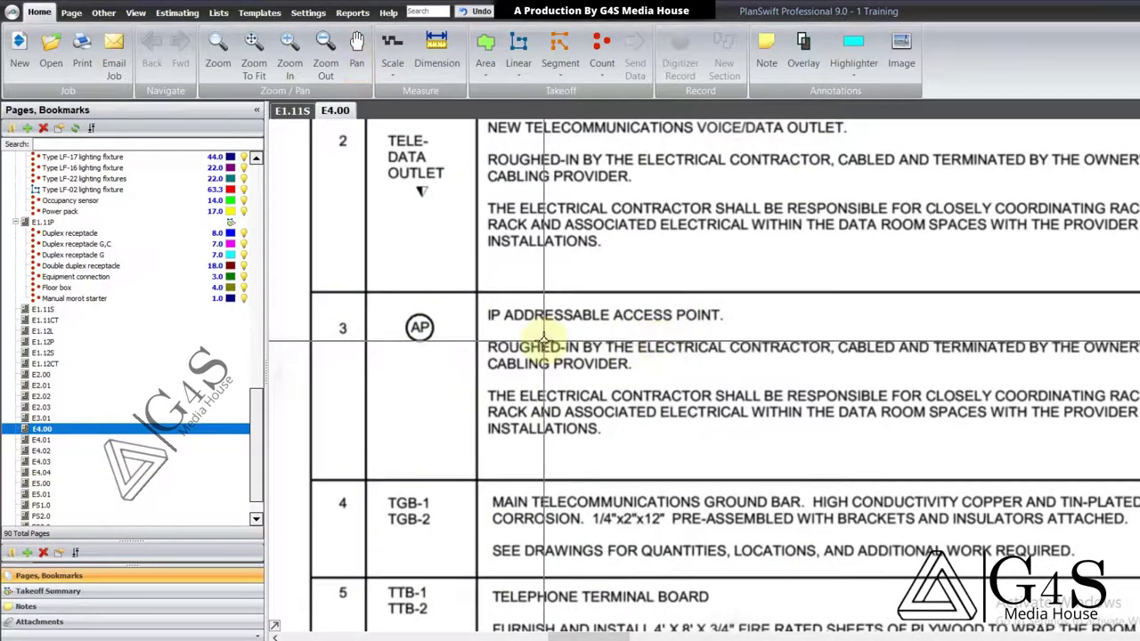
pyautogui.moveTo(641, 408); pyautogui.dragTo(606, 391)
pyautogui.moveTo(713, 393)
pyautogui.mouseDown()
pyautogui.moveTo(689, 393)
pyautogui.moveTo(702, 409)
pyautogui.mouseUp()
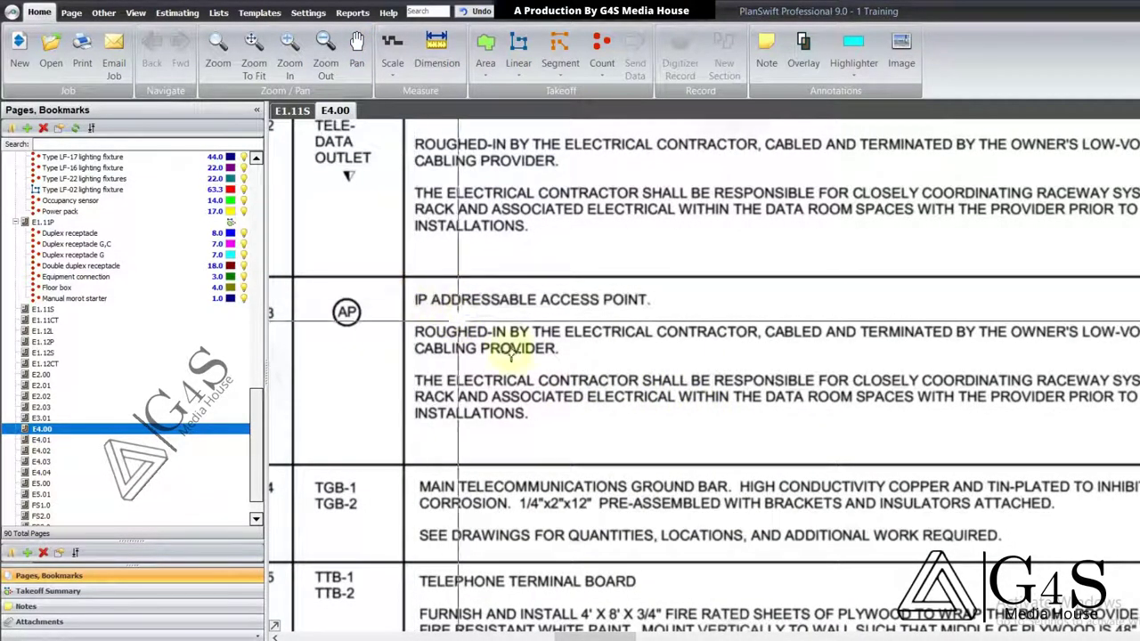
pyautogui.moveTo(618, 415); pyautogui.dragTo(597, 413)
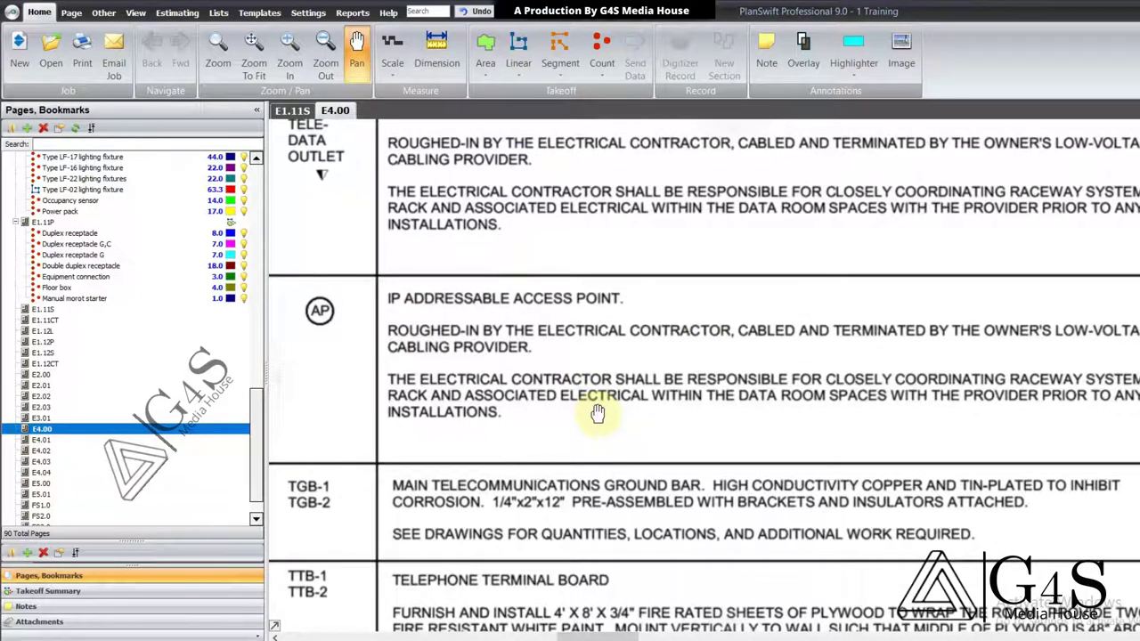
# Step: Review item 3's requirements on sheet E4.00 for access point rough-in, owner-provided low-voltage cabling and raceway coordination with the data room
pyautogui.moveTo(598, 412); pyautogui.dragTo(582, 408)
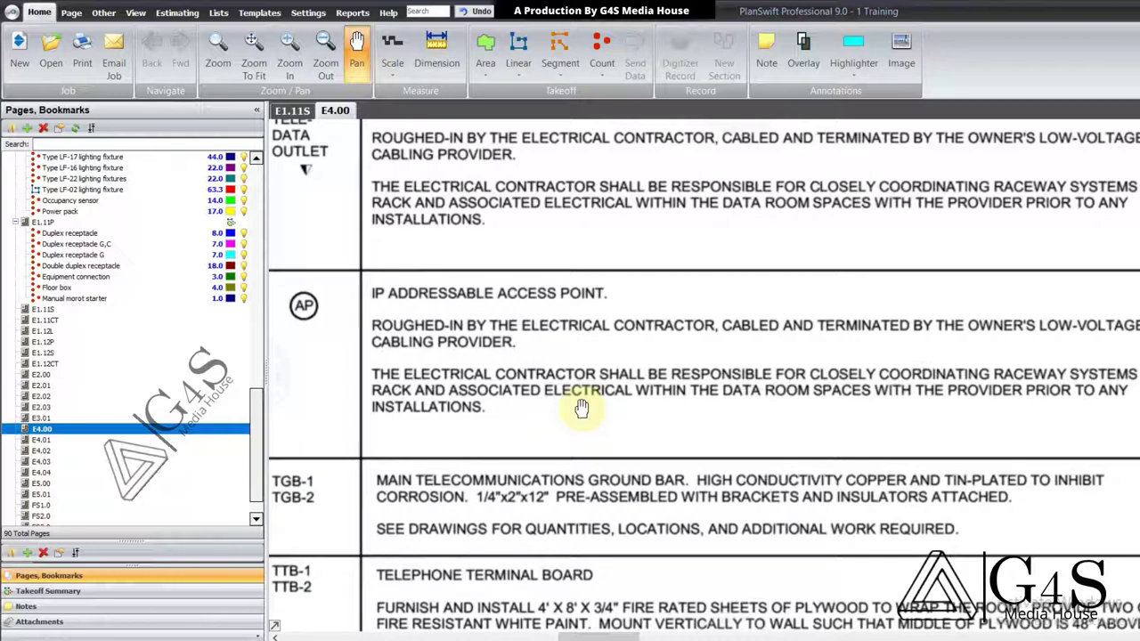
pyautogui.press('Escape')
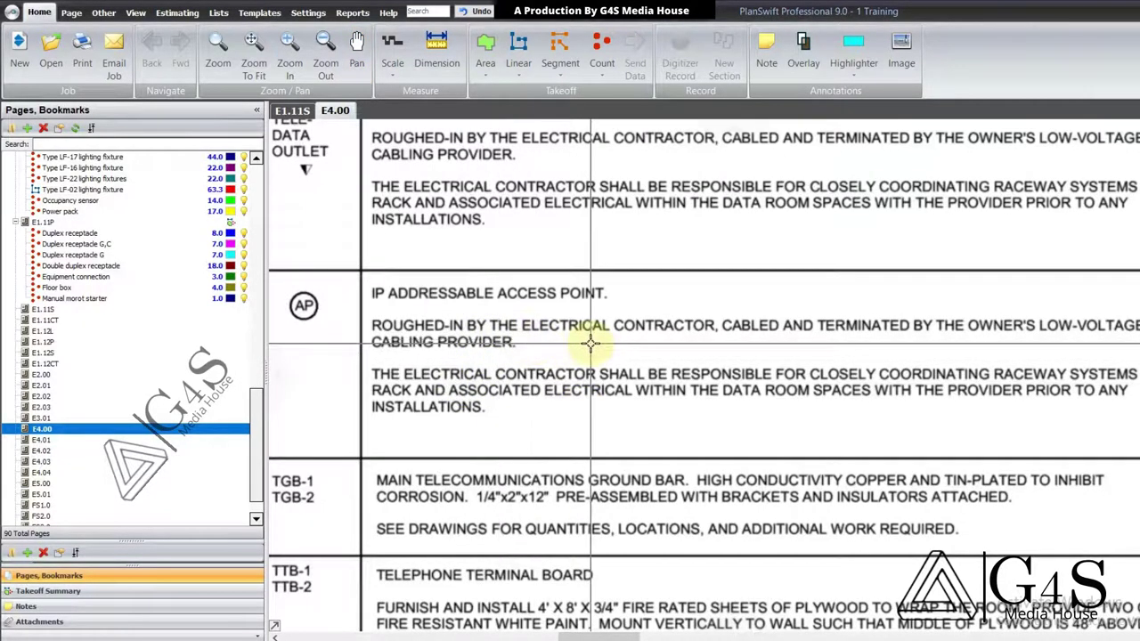
pyautogui.moveTo(782, 351); pyautogui.dragTo(773, 354)
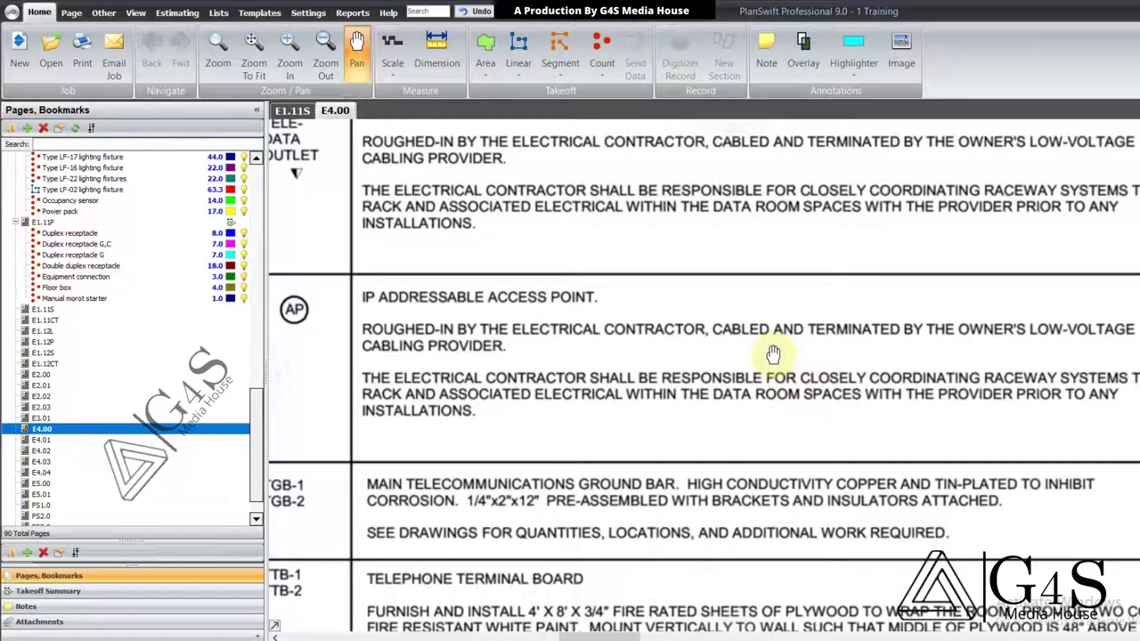
pyautogui.rightClick(772, 355)
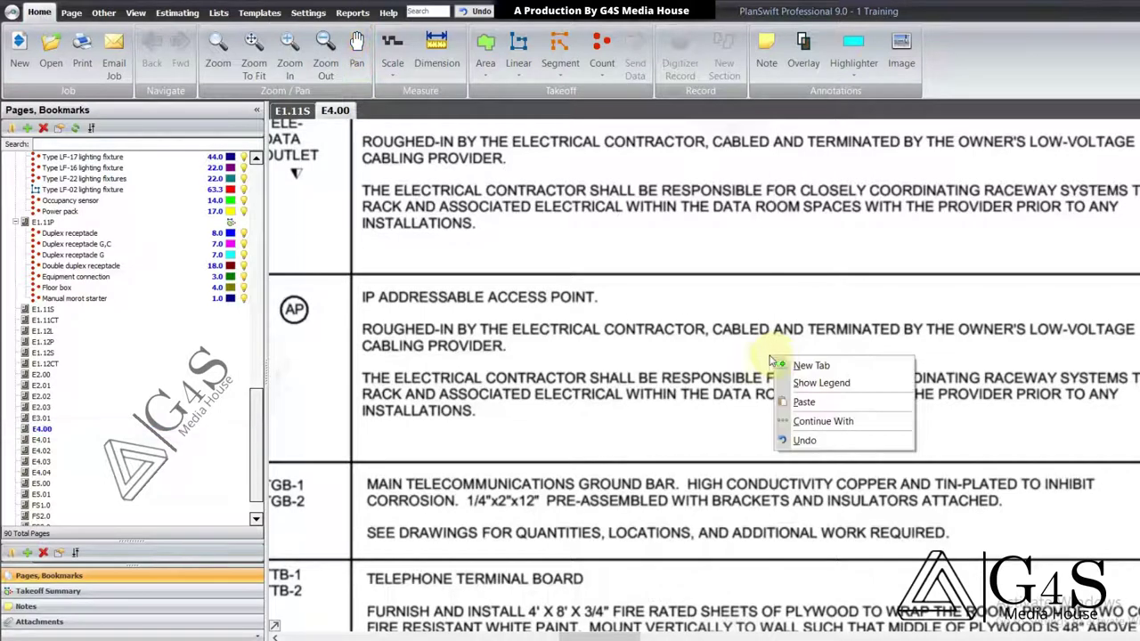
pyautogui.moveTo(663, 403); pyautogui.dragTo(666, 366)
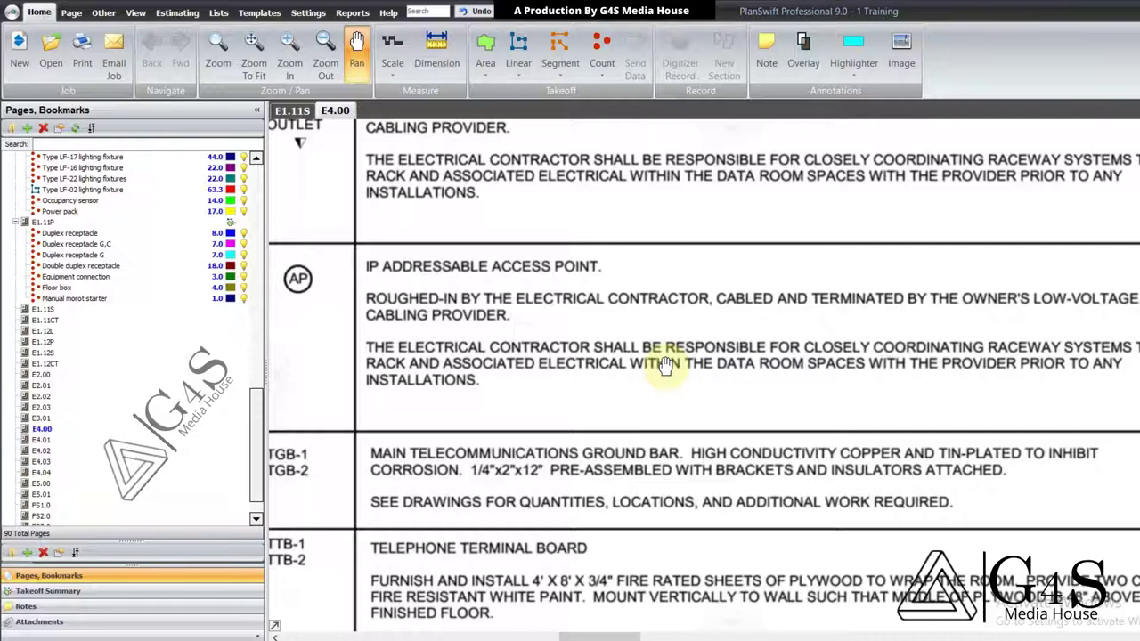
pyautogui.moveTo(665, 366); pyautogui.dragTo(666, 367)
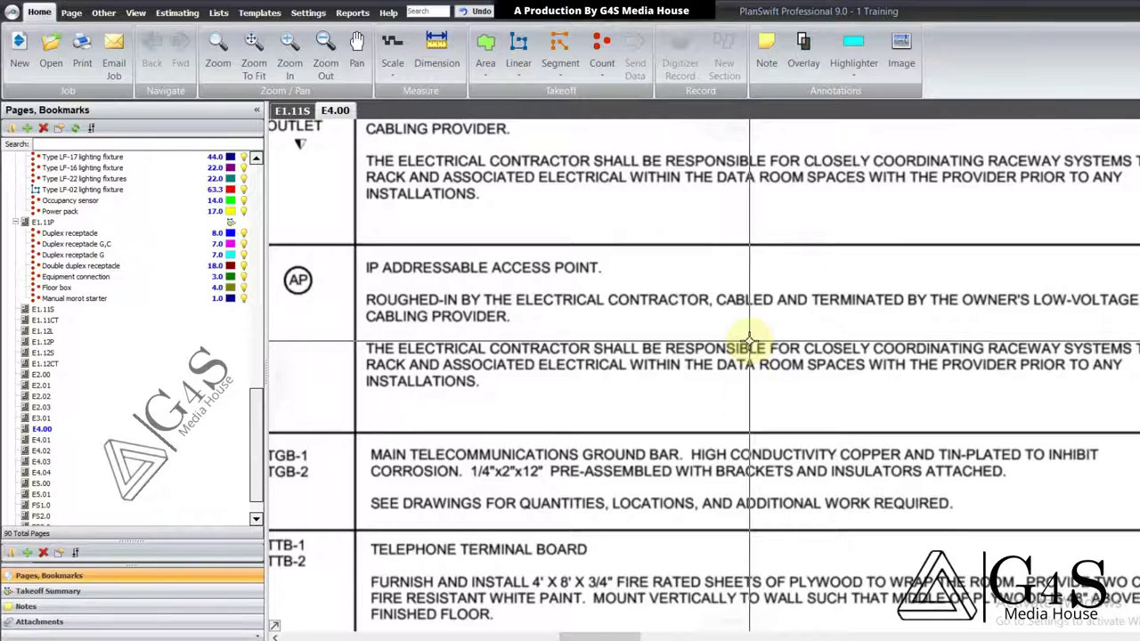
pyautogui.moveTo(730, 400); pyautogui.dragTo(731, 385)
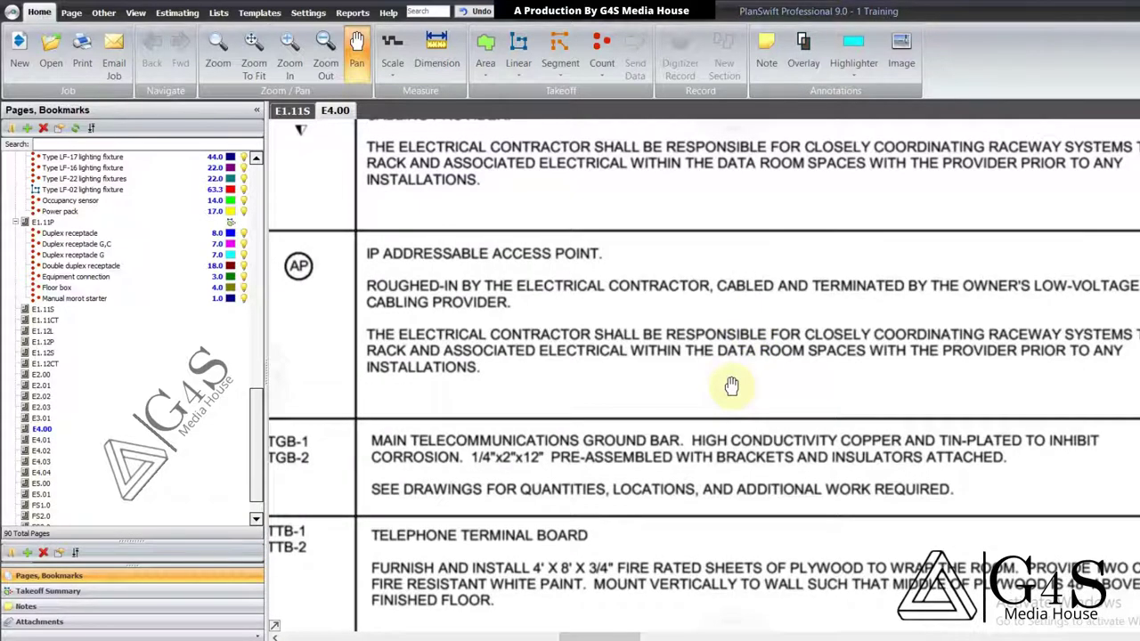
pyautogui.moveTo(611, 433); pyautogui.dragTo(629, 409)
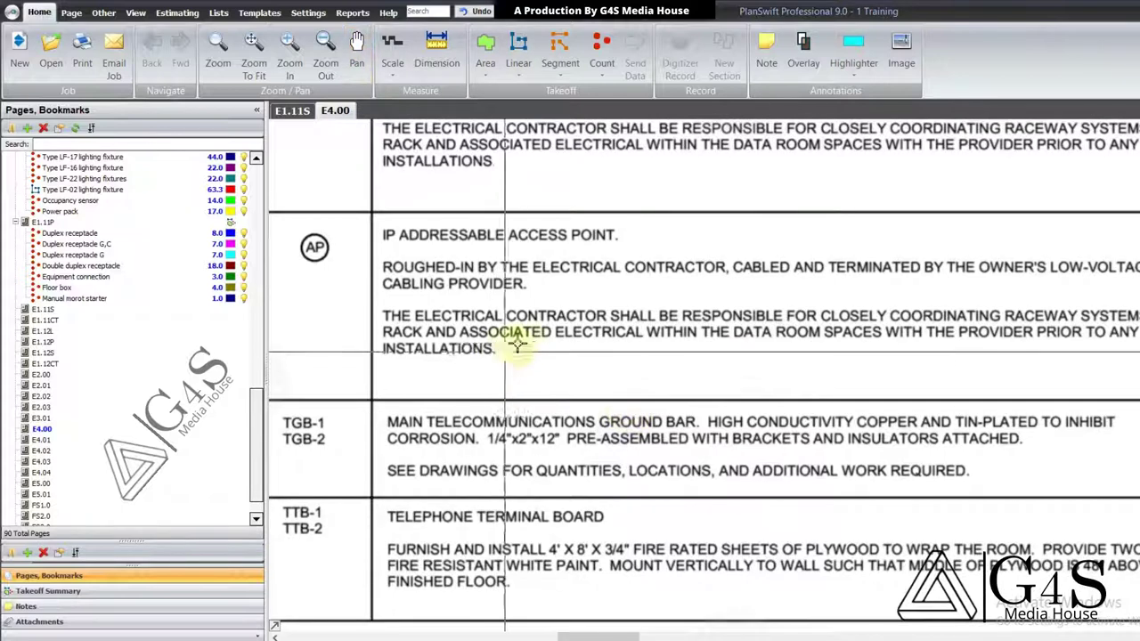
pyautogui.moveTo(748, 358); pyautogui.dragTo(715, 367)
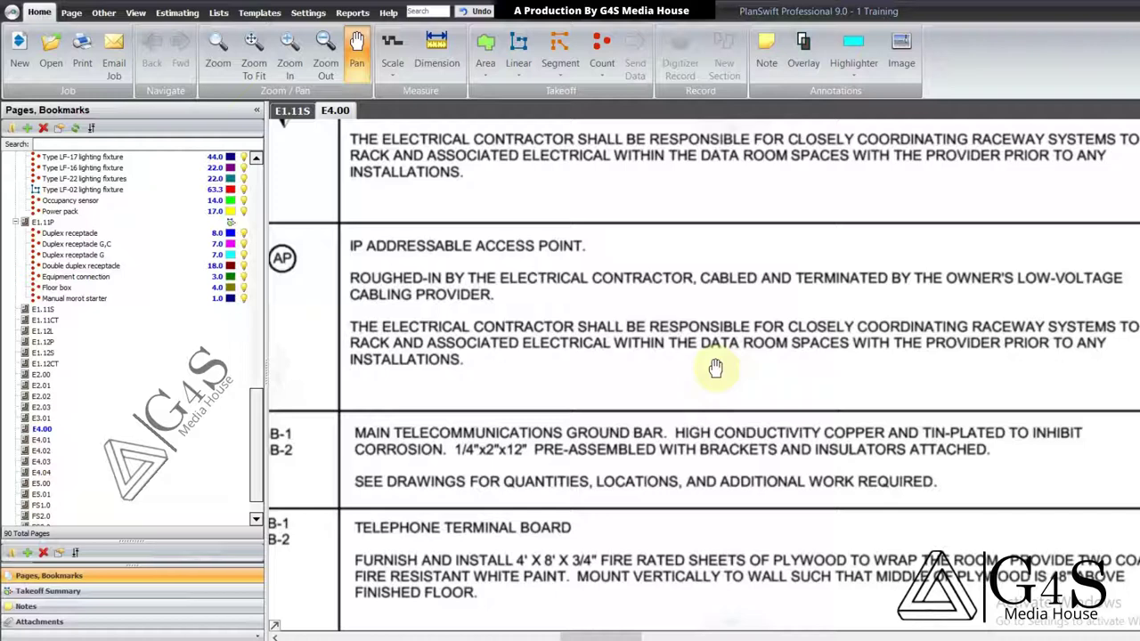
pyautogui.moveTo(722, 366); pyautogui.dragTo(761, 364)
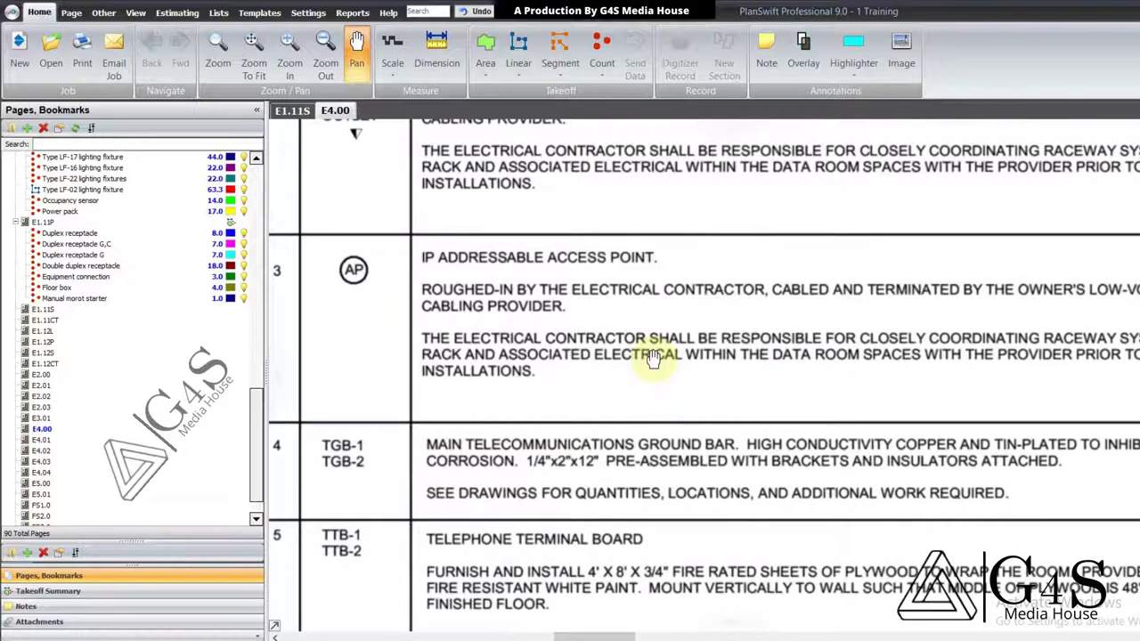
pyautogui.moveTo(584, 349); pyautogui.dragTo(595, 367)
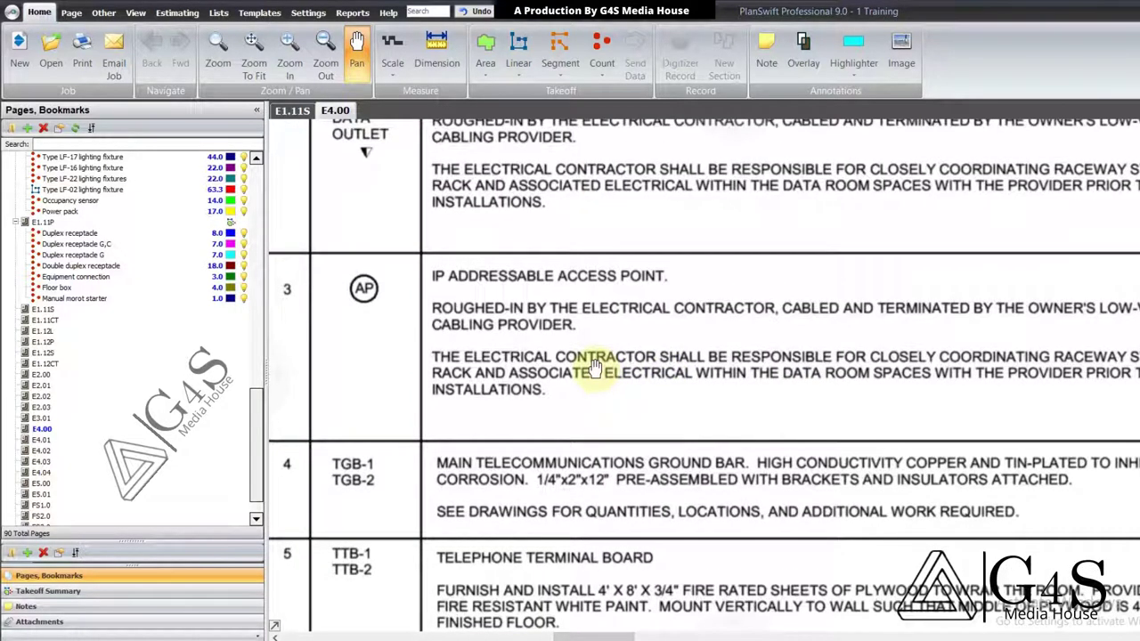
pyautogui.press('Escape')
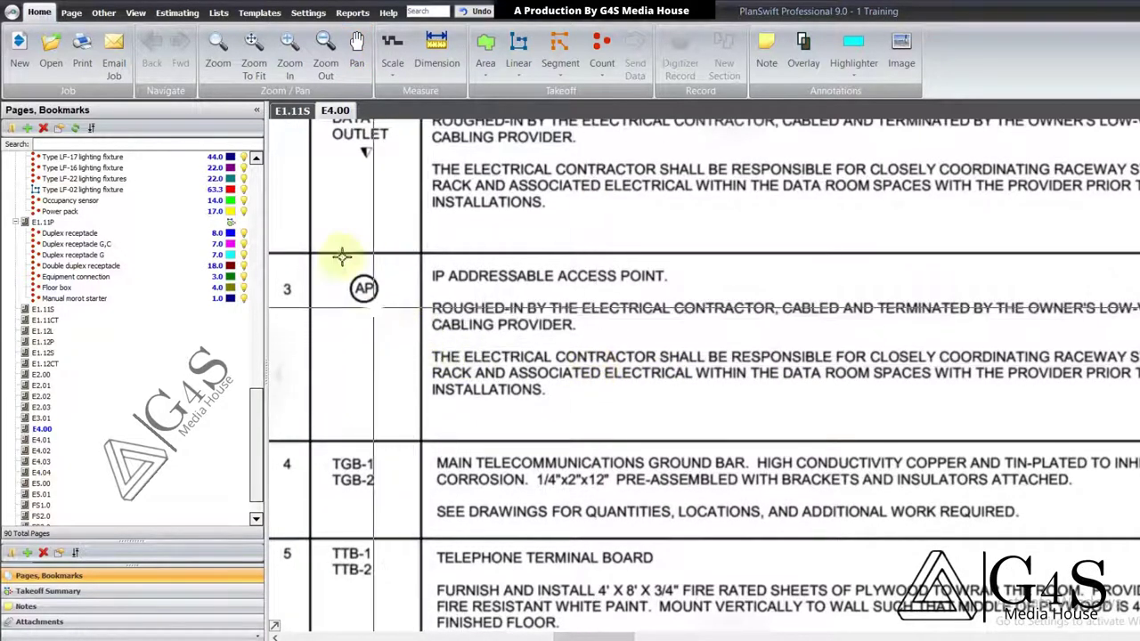
# Step: Create a count takeoff named Access Point on sheet E1.11S with a solid blue circle marker
pyautogui.click(298, 114)
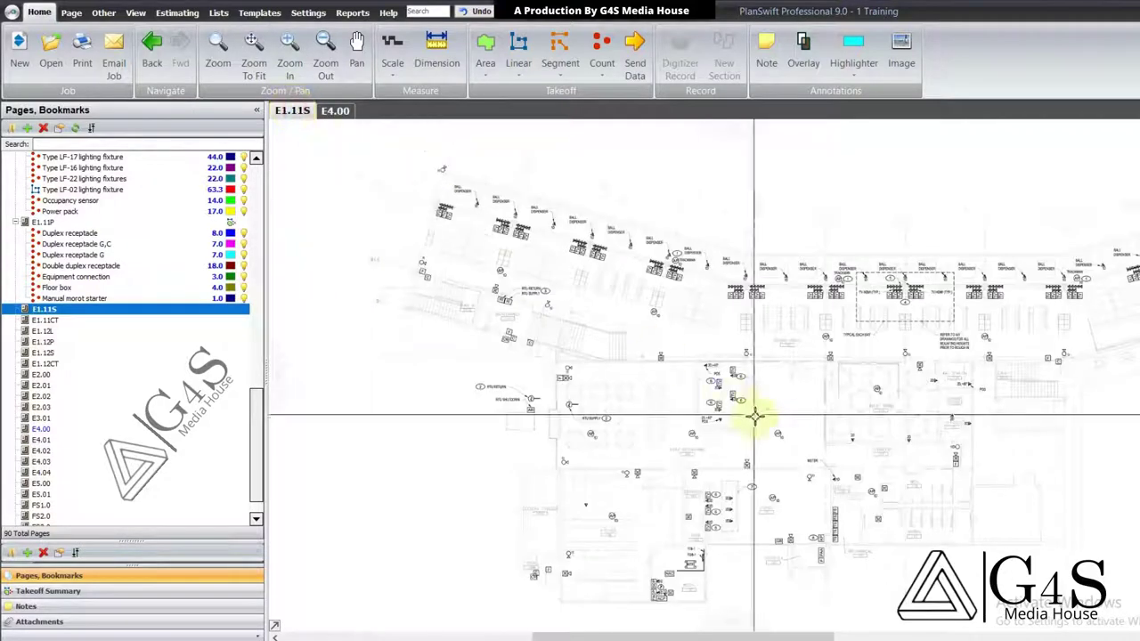
pyautogui.scroll(5, 693, 356)
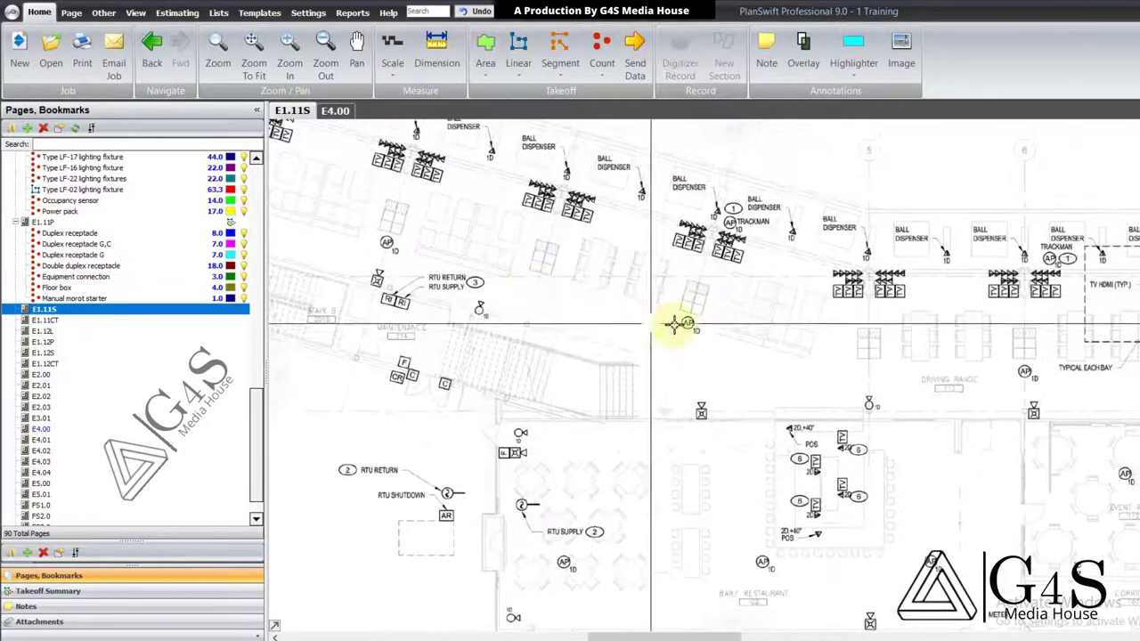
pyautogui.scroll(-1, 738, 357)
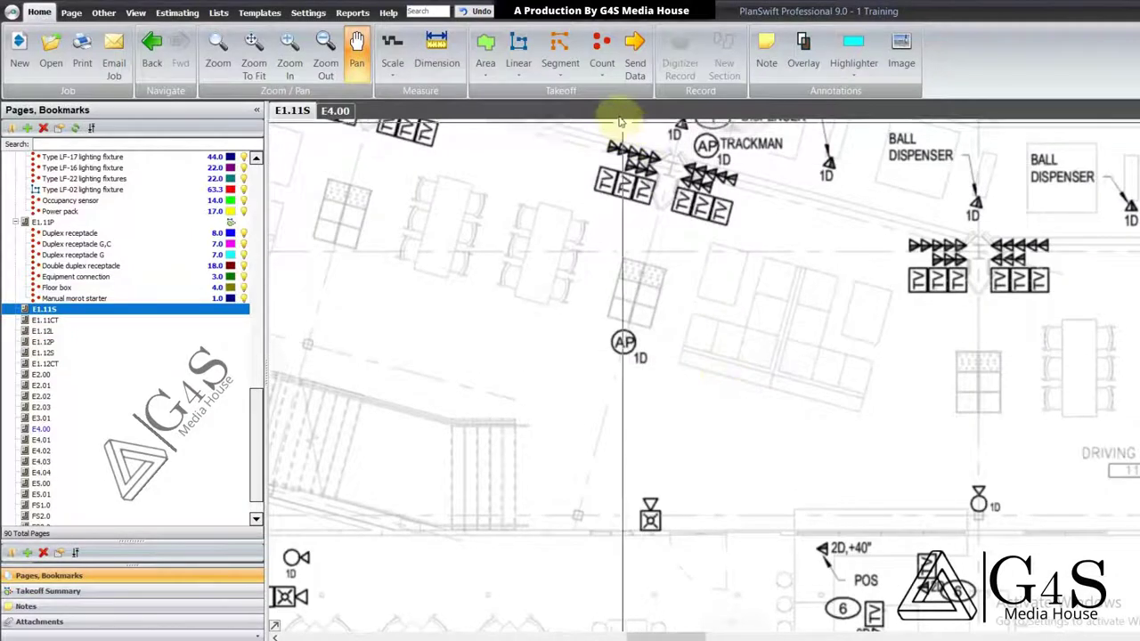
pyautogui.click(602, 43)
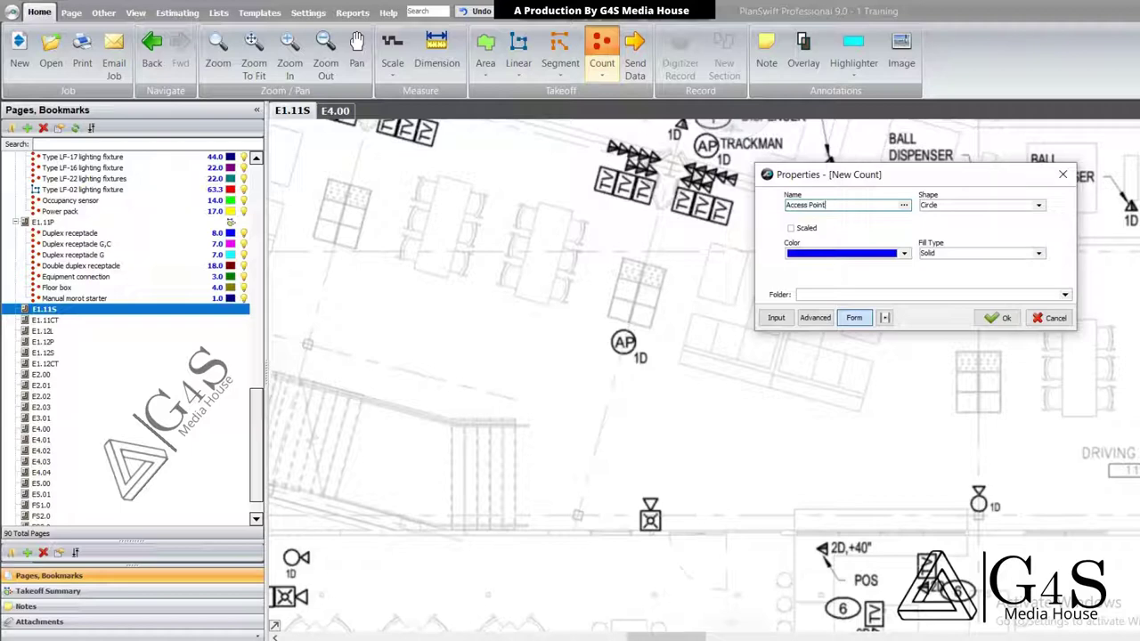
pyautogui.click(988, 317)
# Step: Mark the AP symbols behind the driving range bays, from the central bays to both angled ends, as Access Point counts
pyautogui.click(624, 344)
pyautogui.scroll(-3, 893, 346)
pyautogui.moveTo(912, 406); pyautogui.dragTo(802, 386)
pyautogui.click(901, 370)
pyautogui.moveTo(873, 418); pyautogui.dragTo(555, 404)
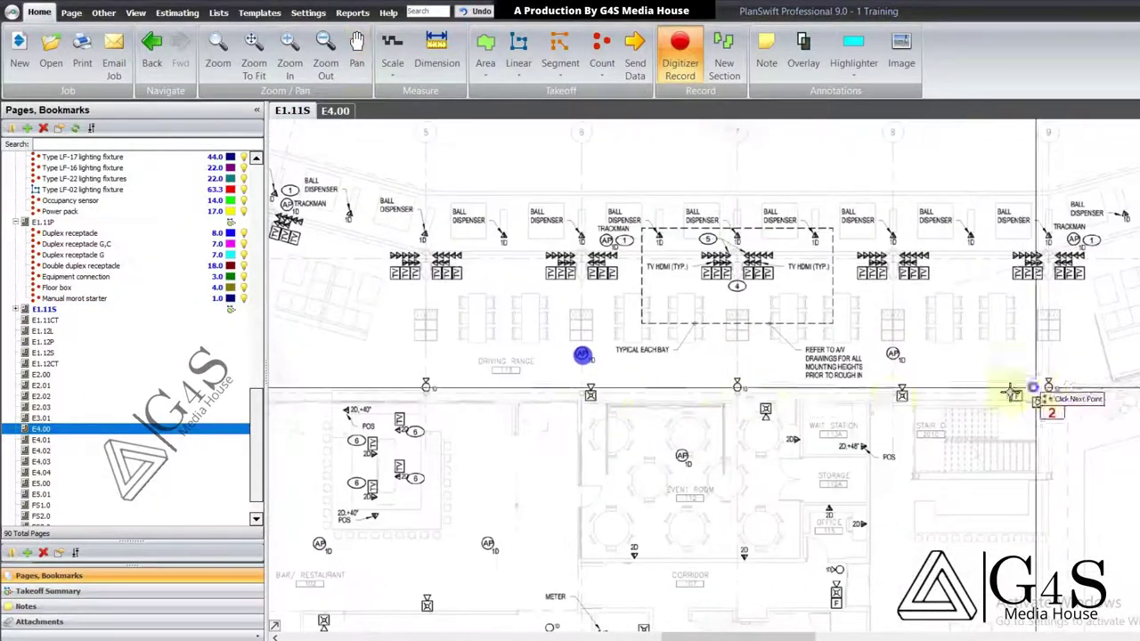
pyautogui.click(893, 354)
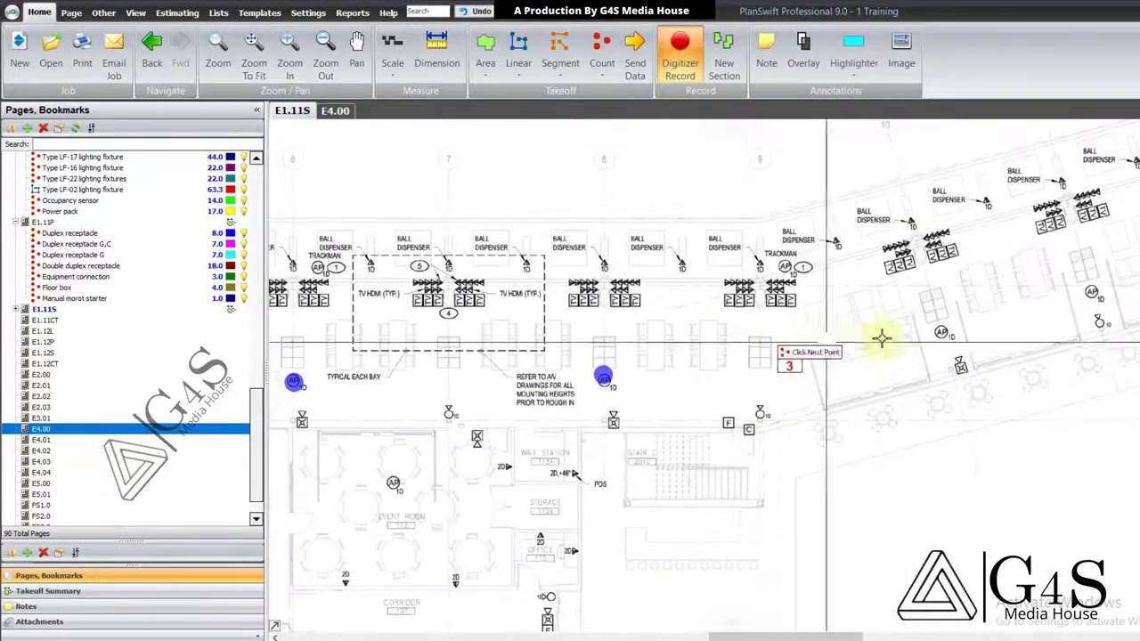
pyautogui.click(939, 328)
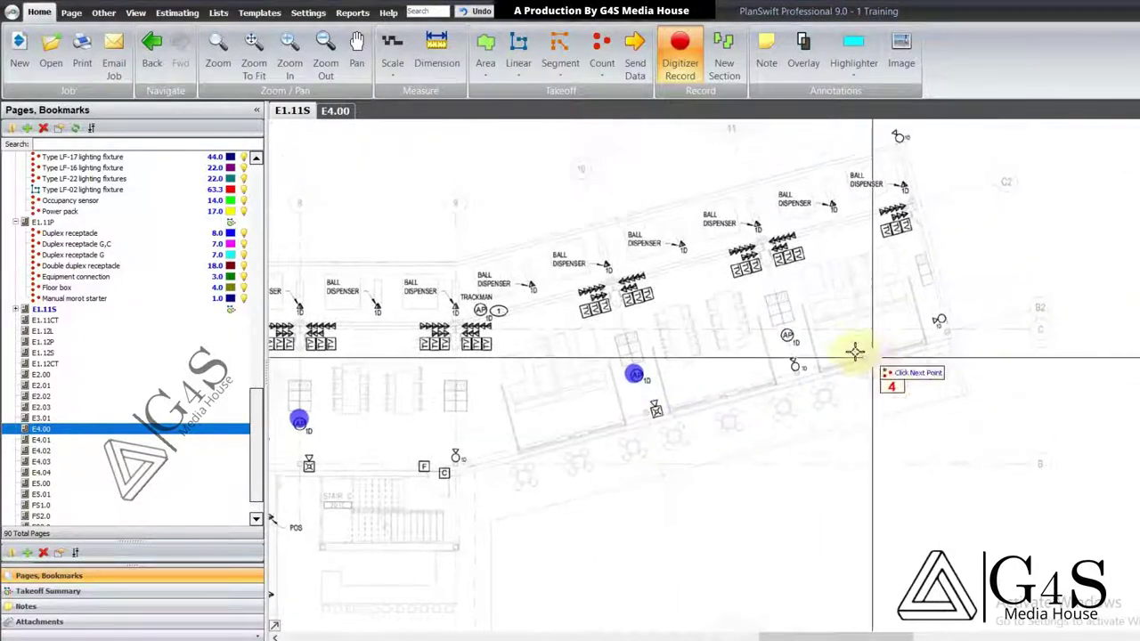
pyautogui.click(788, 335)
pyautogui.moveTo(290, 457); pyautogui.dragTo(919, 394)
pyautogui.moveTo(578, 428); pyautogui.dragTo(1118, 420)
pyautogui.moveTo(584, 372)
pyautogui.mouseDown()
pyautogui.moveTo(836, 421)
pyautogui.moveTo(620, 410)
pyautogui.moveTo(674, 424)
pyautogui.mouseUp()
pyautogui.click(524, 301)
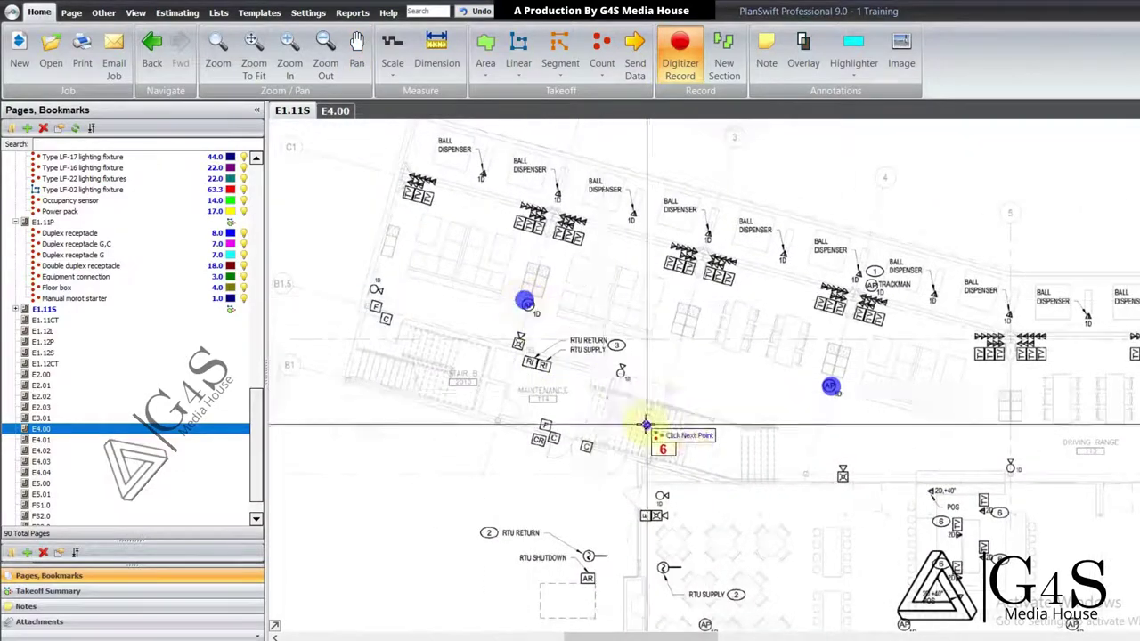
# Step: Mark the AP symbols in the bar/restaurant, lobby, kitchen and remaining first floor rooms, and finish the Access Point count
pyautogui.moveTo(678, 482); pyautogui.dragTo(657, 351)
pyautogui.moveTo(799, 500); pyautogui.dragTo(639, 295)
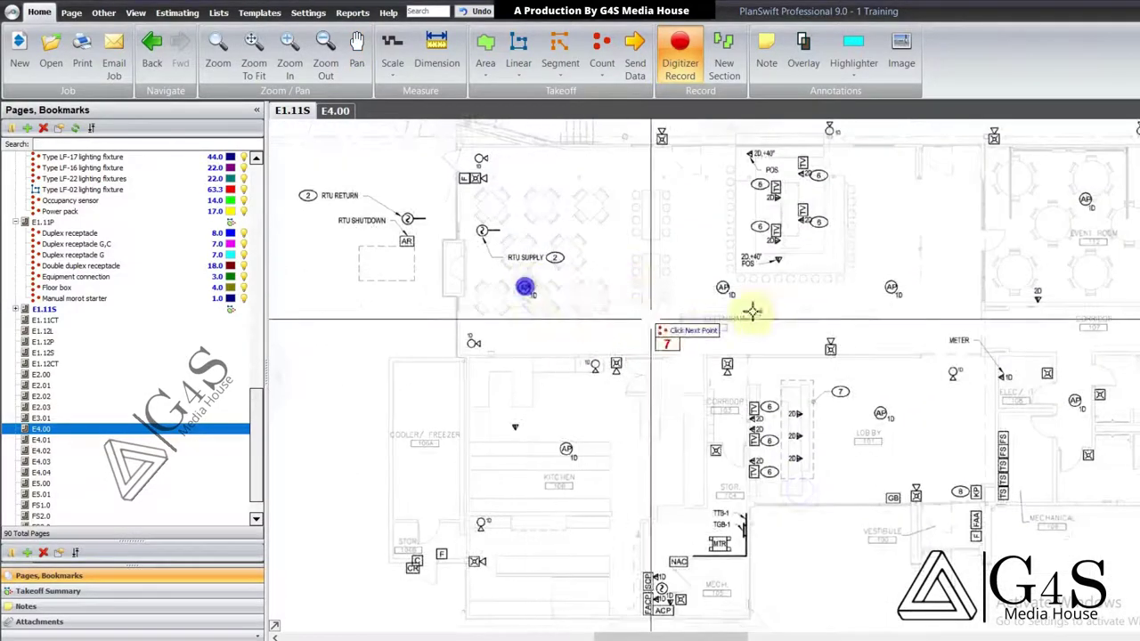
pyautogui.click(700, 281)
pyautogui.click(888, 285)
pyautogui.moveTo(1005, 377); pyautogui.dragTo(876, 342)
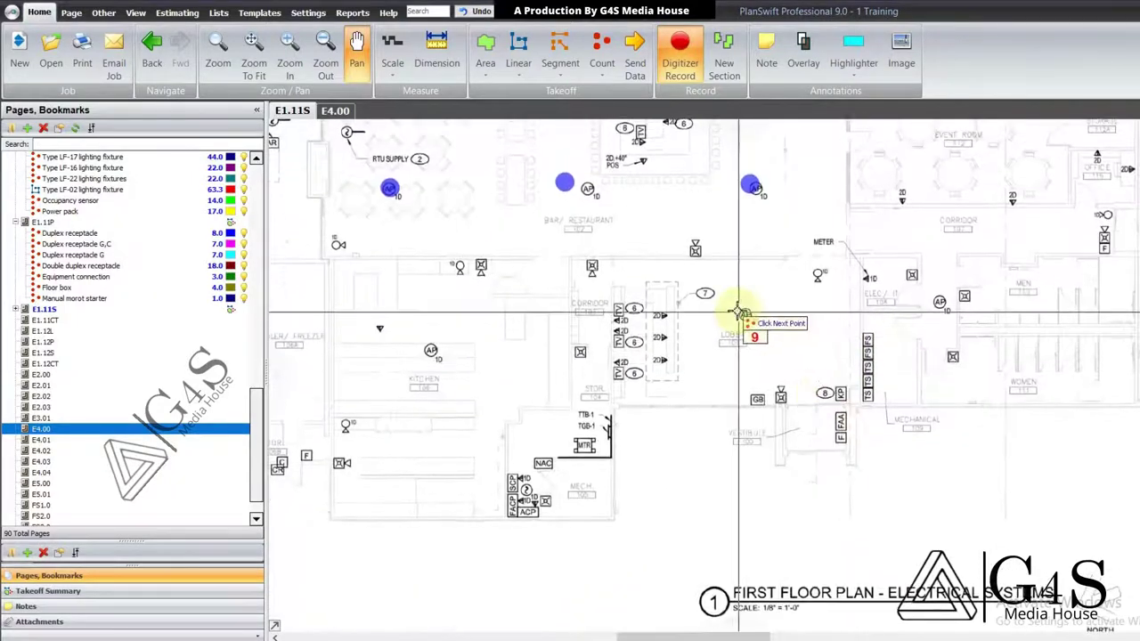
pyautogui.click(605, 359)
pyautogui.moveTo(739, 401); pyautogui.dragTo(559, 432)
pyautogui.click(964, 361)
pyautogui.moveTo(968, 311); pyautogui.dragTo(914, 441)
pyautogui.moveTo(911, 372); pyautogui.dragTo(1096, 438)
pyautogui.moveTo(715, 338); pyautogui.dragTo(937, 357)
pyautogui.rightClick(700, 293)
pyautogui.click(718, 321)
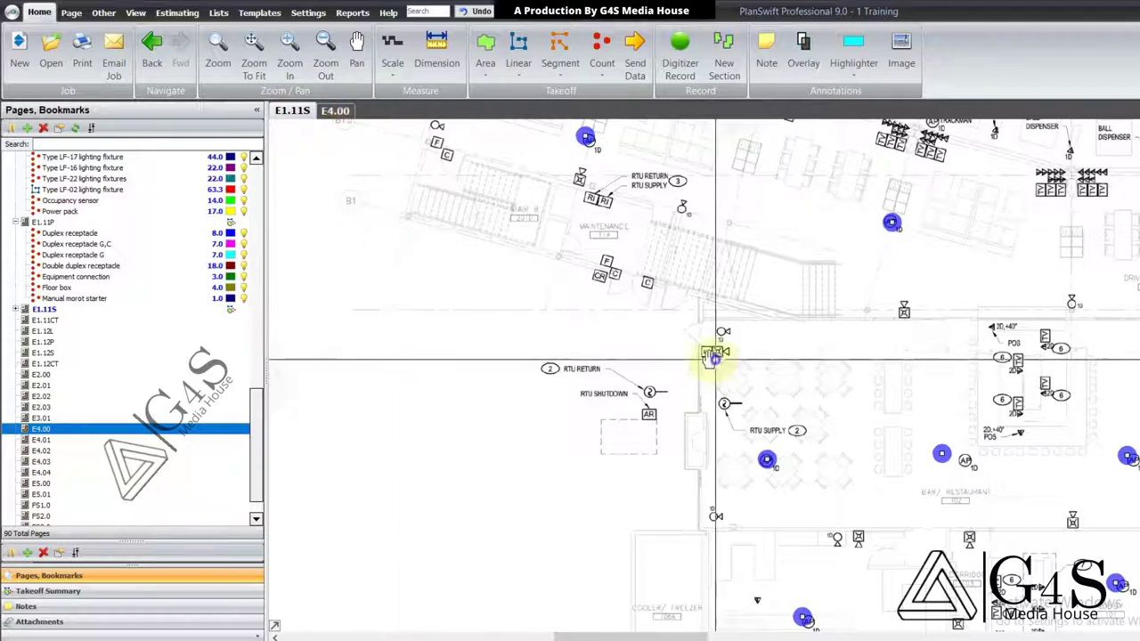
# Step: Look up the triangle symbol grouped above the driving range TVs in the Telephone and Data Equipment Schedule on sheet E4.00
pyautogui.moveTo(712, 357); pyautogui.dragTo(682, 369)
pyautogui.moveTo(710, 301); pyautogui.dragTo(682, 400)
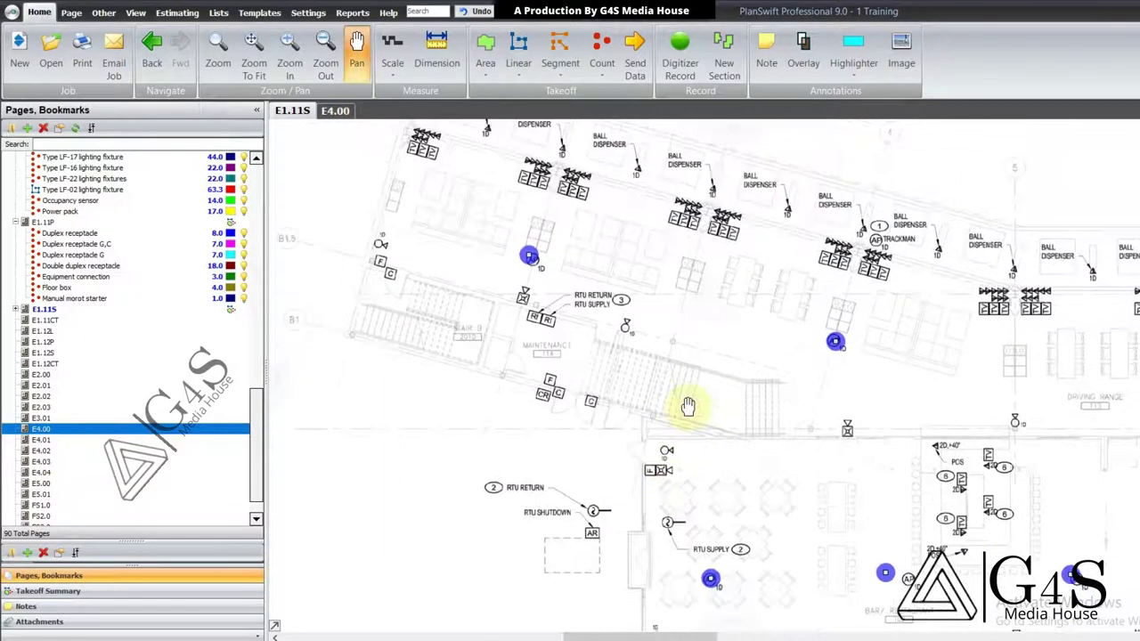
pyautogui.scroll(4, 539, 267)
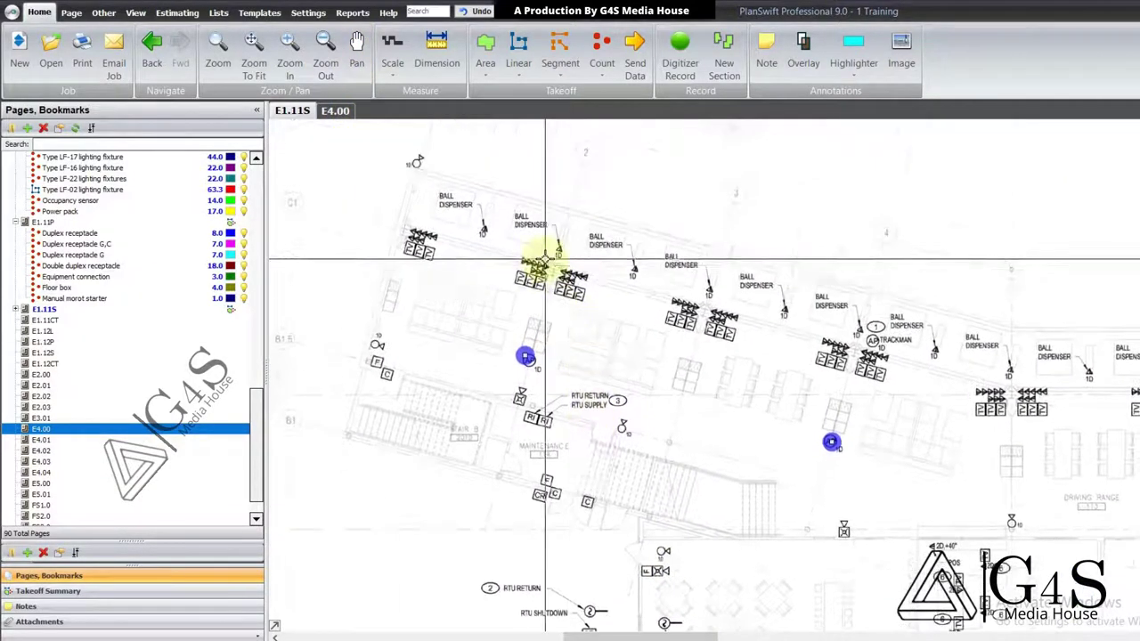
pyautogui.moveTo(563, 349); pyautogui.dragTo(647, 356)
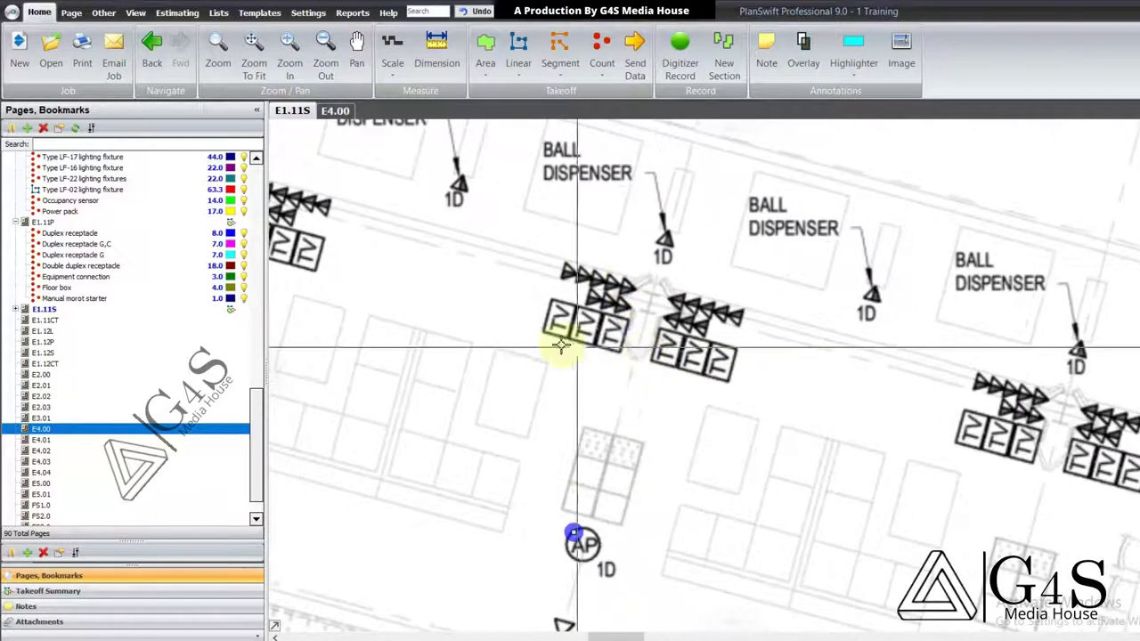
pyautogui.moveTo(561, 345); pyautogui.dragTo(578, 330)
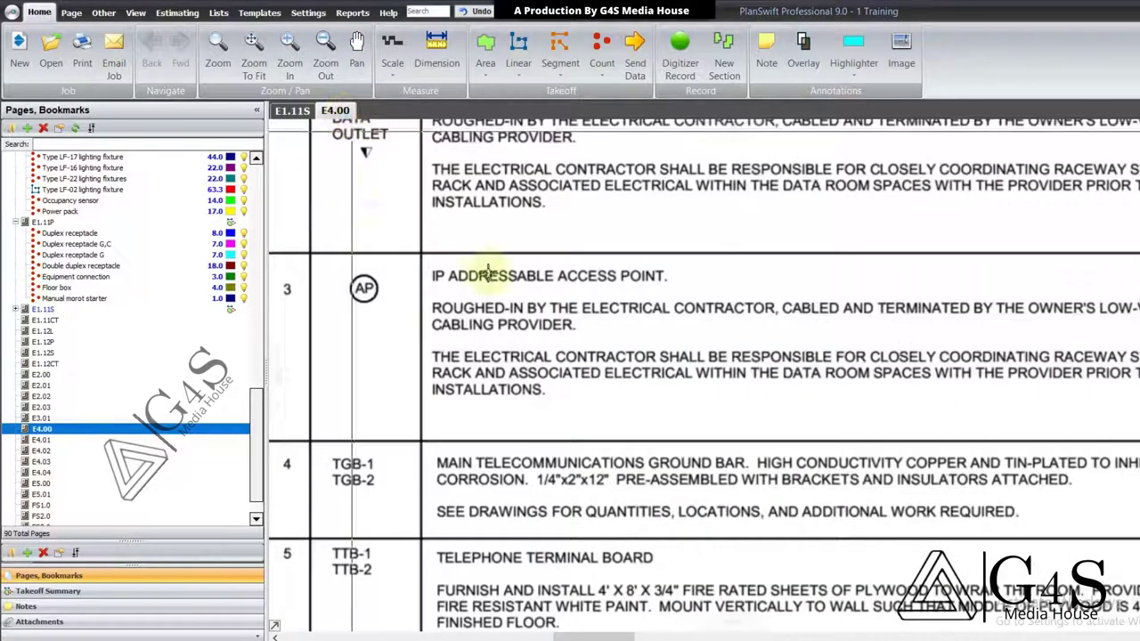
pyautogui.moveTo(674, 381); pyautogui.dragTo(736, 403)
pyautogui.moveTo(675, 440); pyautogui.dragTo(727, 245)
pyautogui.moveTo(662, 416); pyautogui.dragTo(660, 544)
pyautogui.scroll(5, 604, 331)
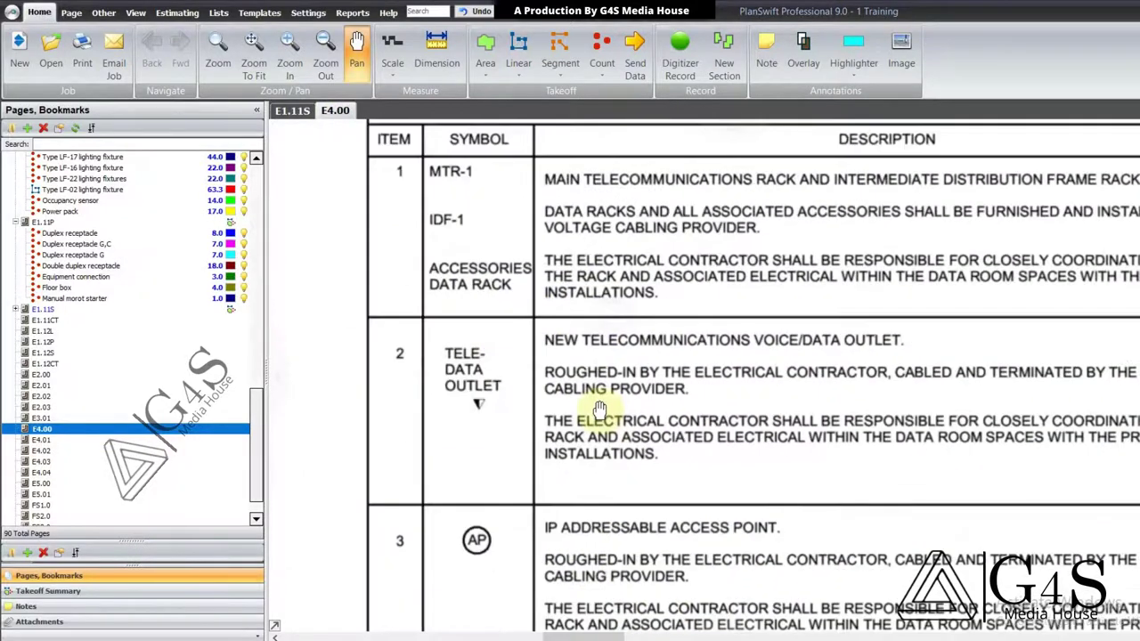
# Step: Read item 2's tele-data outlet description and manufacturer notes for the rough-in and cabling responsibilities
pyautogui.moveTo(488, 423); pyautogui.dragTo(489, 393)
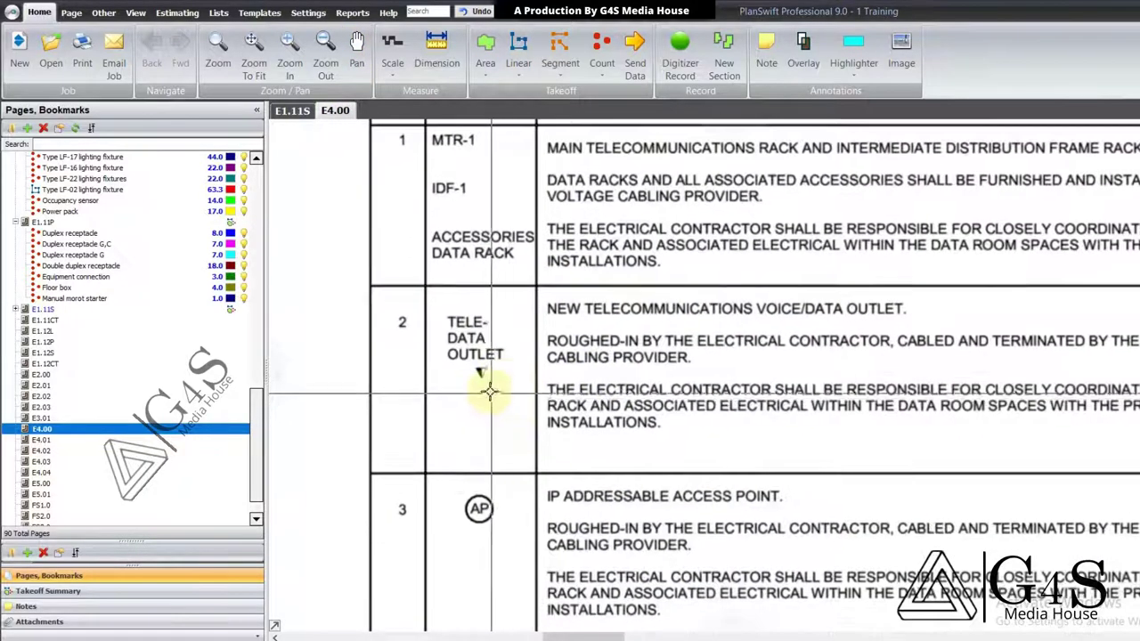
pyautogui.scroll(2, 489, 393)
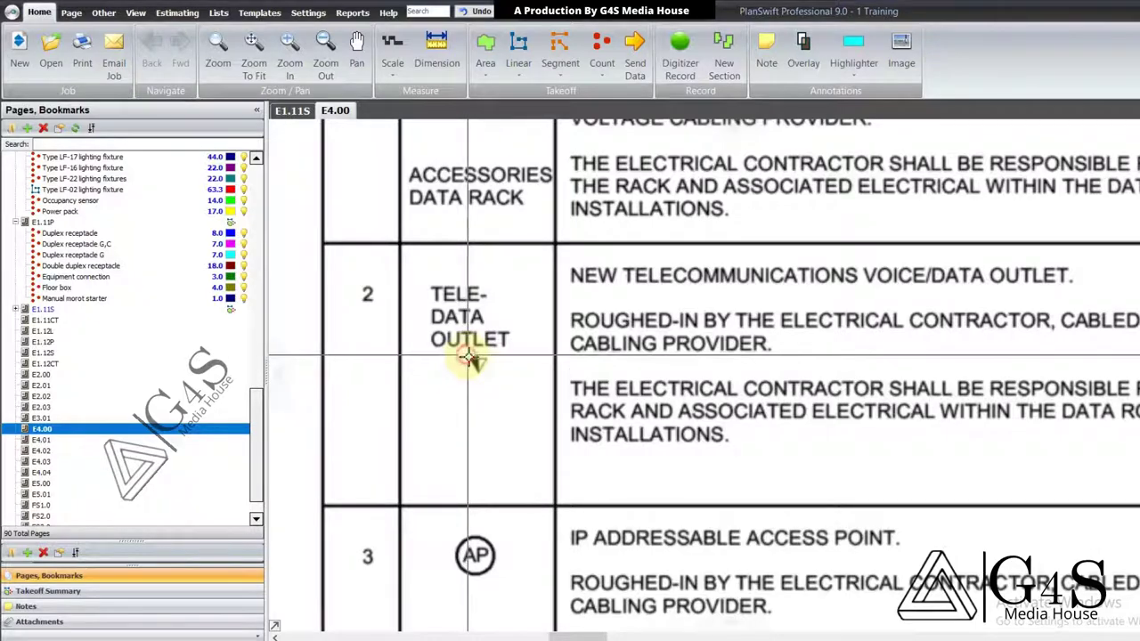
pyautogui.scroll(-5, 721, 433)
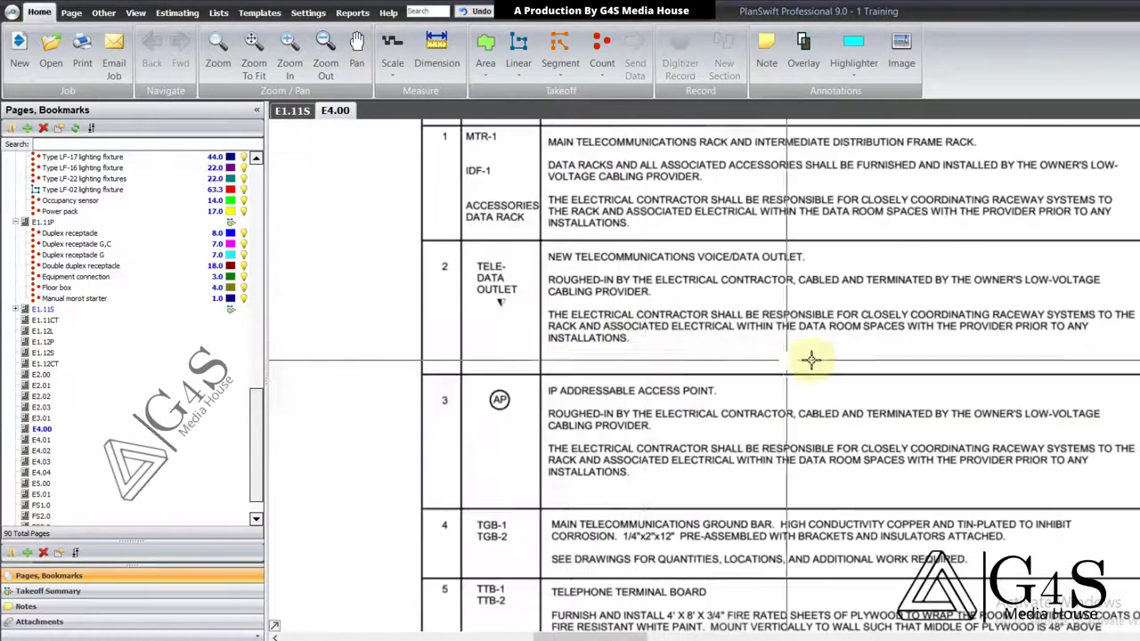
pyautogui.moveTo(808, 401); pyautogui.dragTo(674, 405)
pyautogui.moveTo(591, 409); pyautogui.dragTo(728, 399)
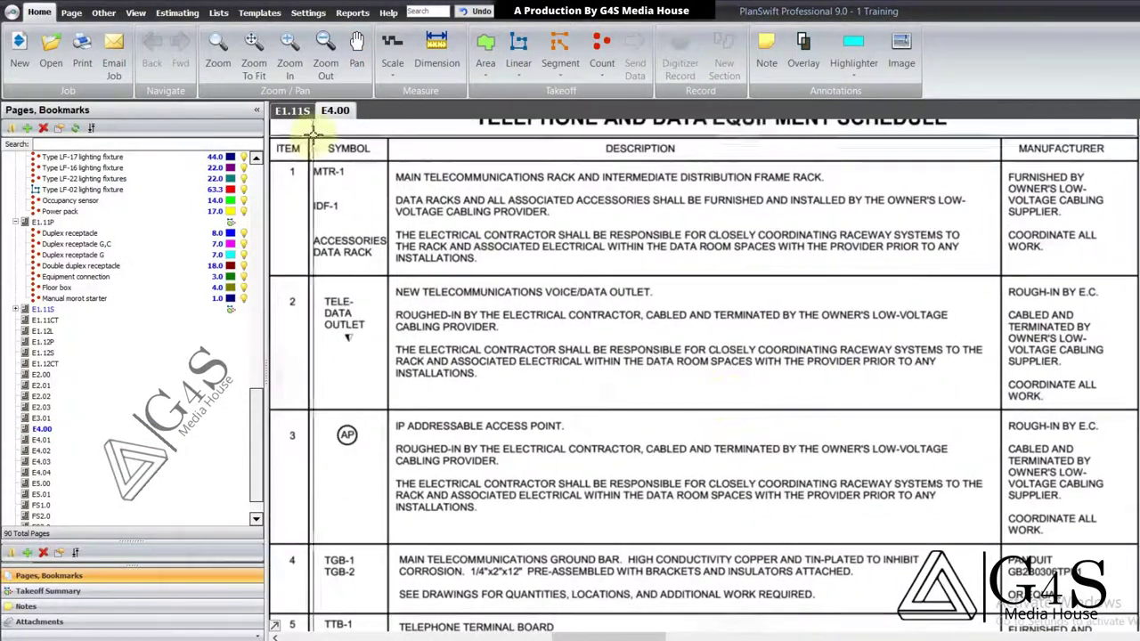
# Step: Create a count takeoff named Tele/Data outlet on sheet E1.11S with a solid magenta circle marker
pyautogui.click(294, 111)
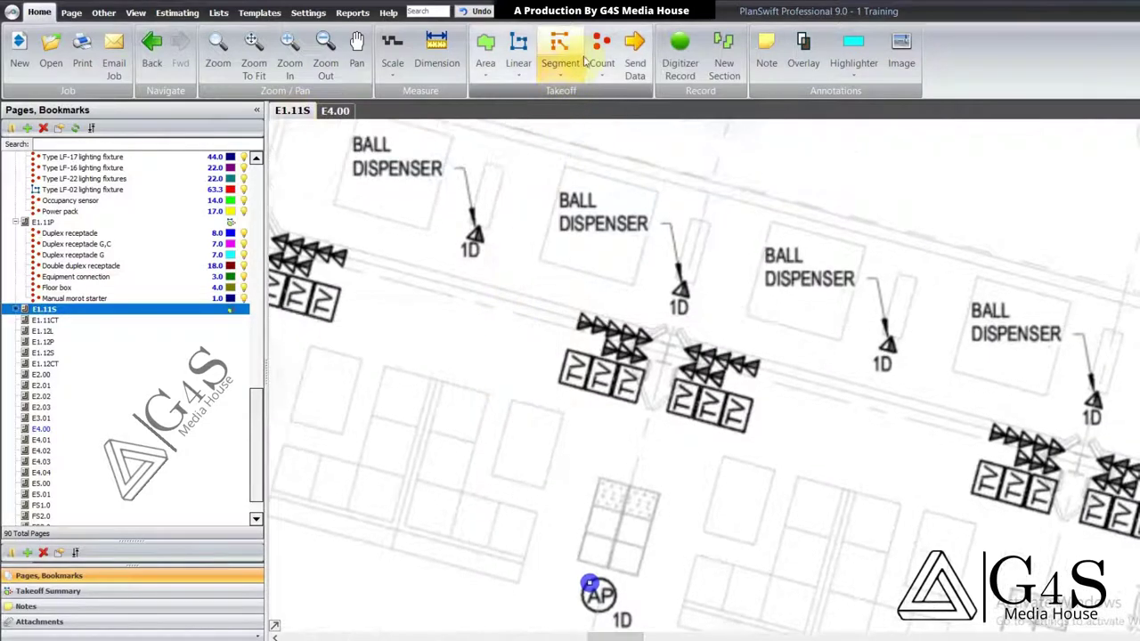
pyautogui.click(597, 44)
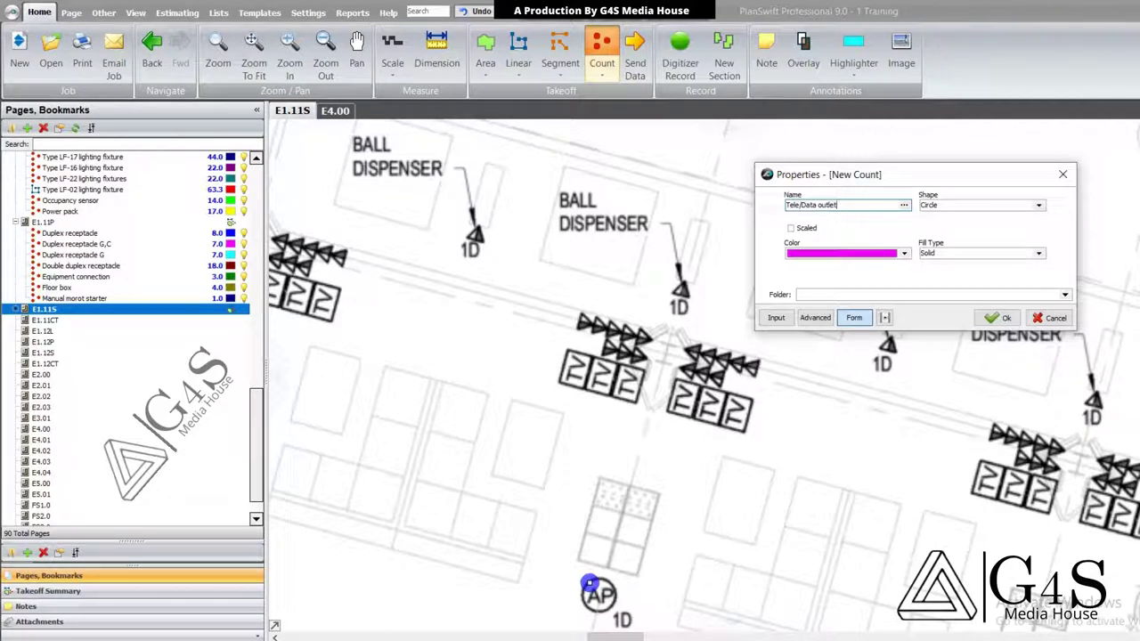
pyautogui.click(999, 318)
# Step: Mark each tele/data triangle above the TVs just right of gridline 2 in the driving range
pyautogui.click(758, 362)
pyautogui.click(739, 360)
pyautogui.click(726, 358)
pyautogui.click(712, 354)
pyautogui.click(697, 351)
pyautogui.click(688, 370)
pyautogui.click(704, 374)
pyautogui.click(723, 381)
# Step: Mark each tele/data triangle above the TVs just left of gridline 2 in the driving range
pyautogui.click(633, 358)
pyautogui.click(621, 355)
pyautogui.click(605, 352)
pyautogui.click(581, 321)
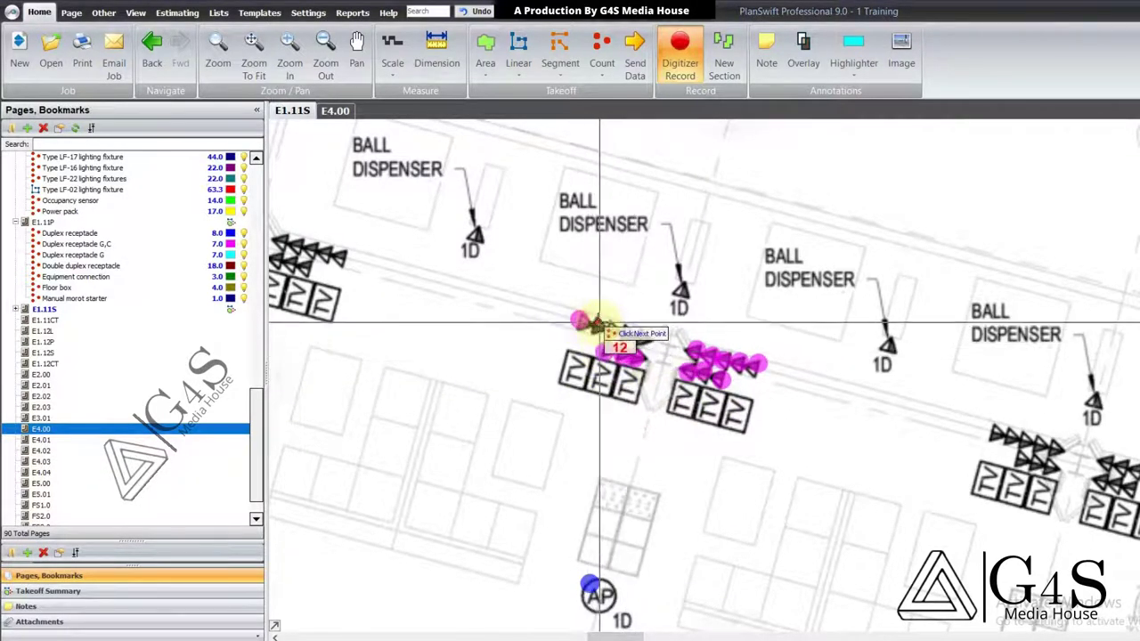
pyautogui.click(611, 325)
pyautogui.click(628, 330)
pyautogui.click(645, 335)
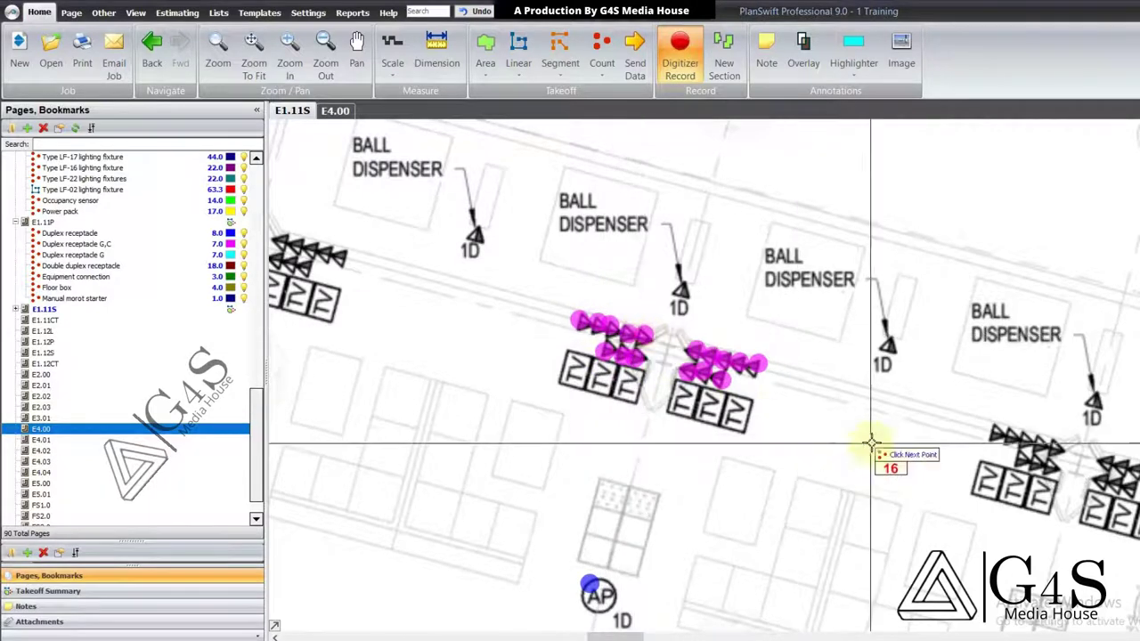
# Step: Mark the tele/data triangles above the TVs just left of gridline 3
pyautogui.moveTo(999, 458); pyautogui.dragTo(742, 367)
pyautogui.click(730, 338)
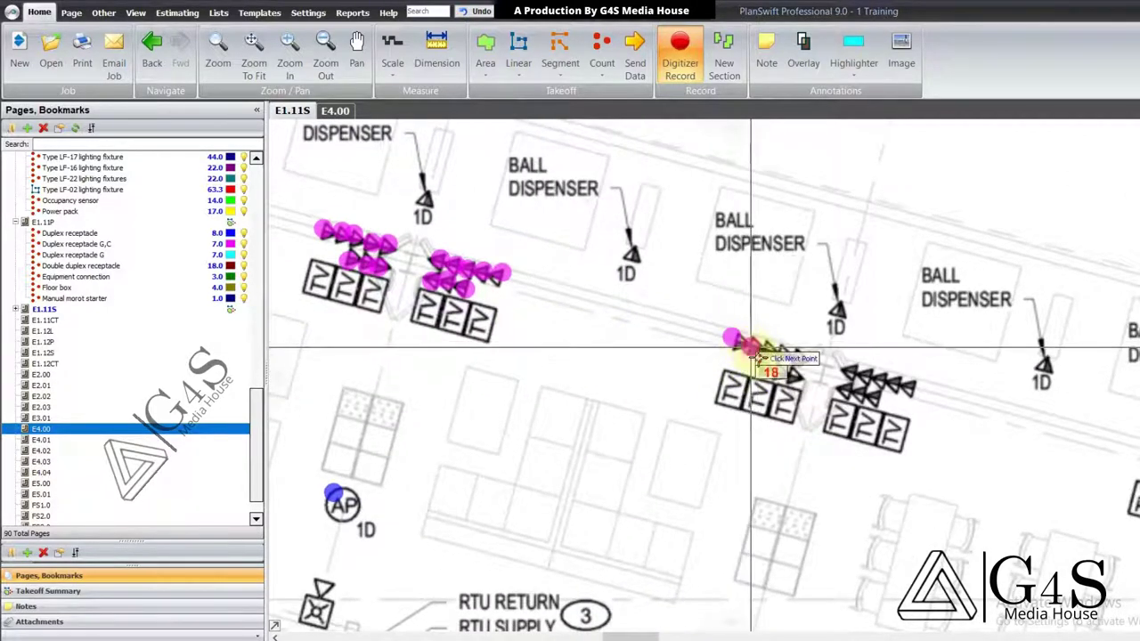
pyautogui.click(790, 352)
pyautogui.click(805, 355)
pyautogui.click(795, 378)
pyautogui.click(775, 374)
pyautogui.click(754, 370)
# Step: Mark the tele/data triangles above the TVs just right of gridline 3
pyautogui.moveTo(883, 420); pyautogui.dragTo(712, 384)
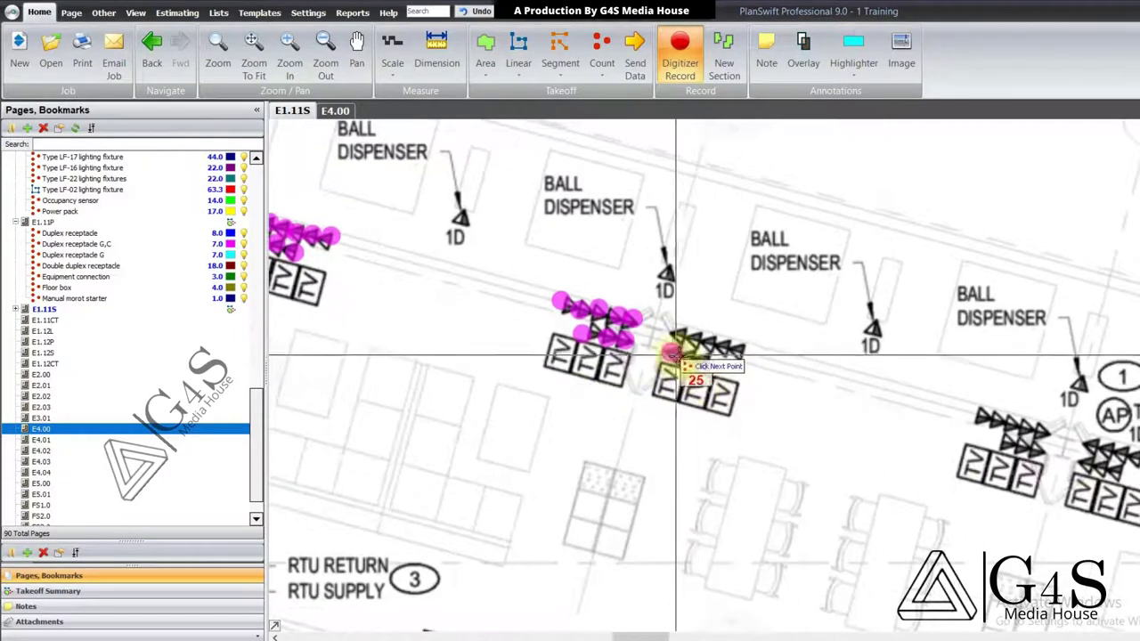
pyautogui.click(741, 354)
pyautogui.click(736, 349)
pyautogui.click(713, 346)
pyautogui.click(695, 342)
pyautogui.click(695, 339)
pyautogui.click(681, 335)
# Step: Mark the tele/data triangles above the TVs just left of gridline 4
pyautogui.moveTo(976, 447); pyautogui.dragTo(709, 372)
pyautogui.click(714, 340)
pyautogui.click(727, 343)
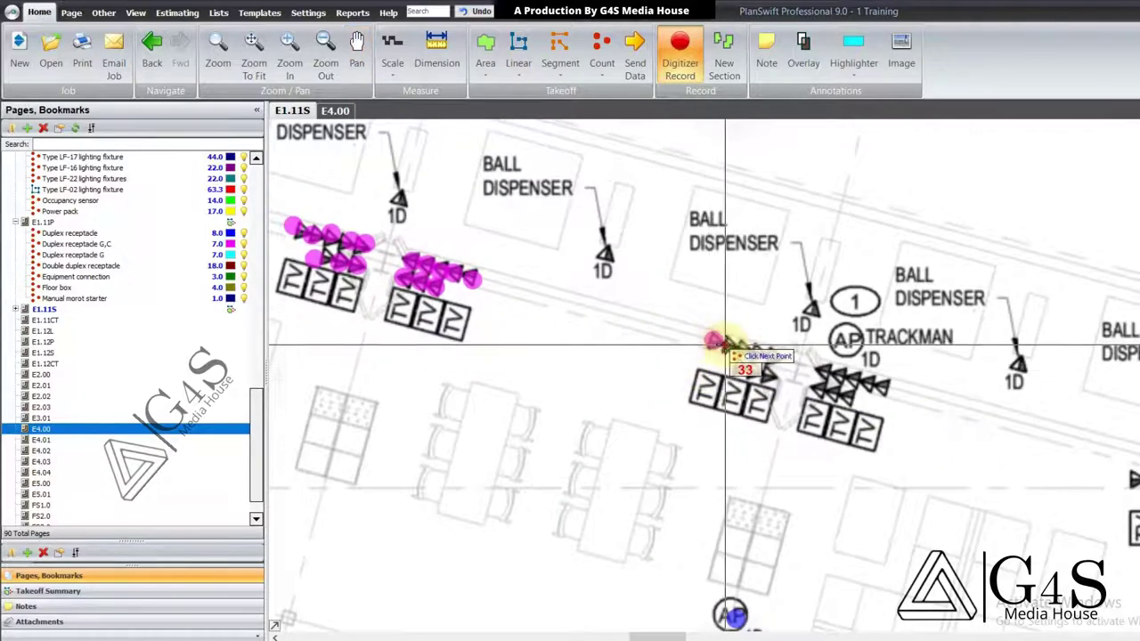
pyautogui.click(771, 356)
pyautogui.click(771, 372)
pyautogui.click(753, 371)
pyautogui.click(735, 369)
# Step: Mark the tele/data triangles above the TVs just right of gridline 4, beside the Trackman access point
pyautogui.moveTo(871, 404); pyautogui.dragTo(776, 367)
pyautogui.click(725, 350)
pyautogui.click(741, 356)
pyautogui.click(757, 363)
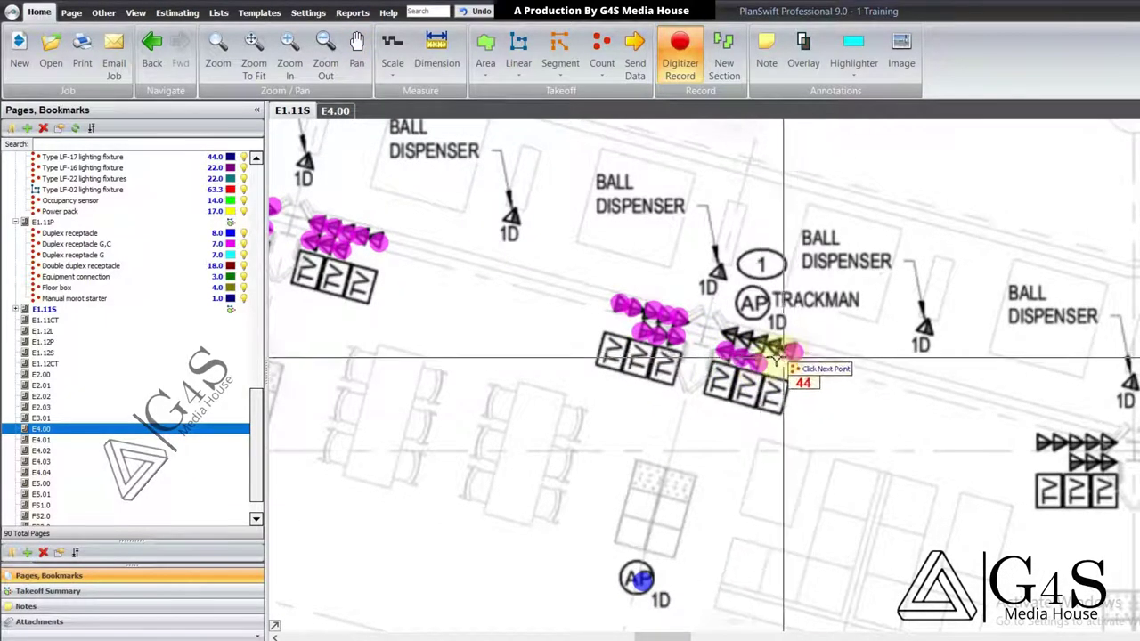
pyautogui.click(764, 342)
pyautogui.click(745, 339)
pyautogui.click(731, 334)
# Step: Mark the first two tele/data triangles in the TV group left of gridline 5 and finish the Tele/Data outlet count
pyautogui.moveTo(887, 374); pyautogui.dragTo(760, 392)
pyautogui.moveTo(875, 470); pyautogui.dragTo(781, 401)
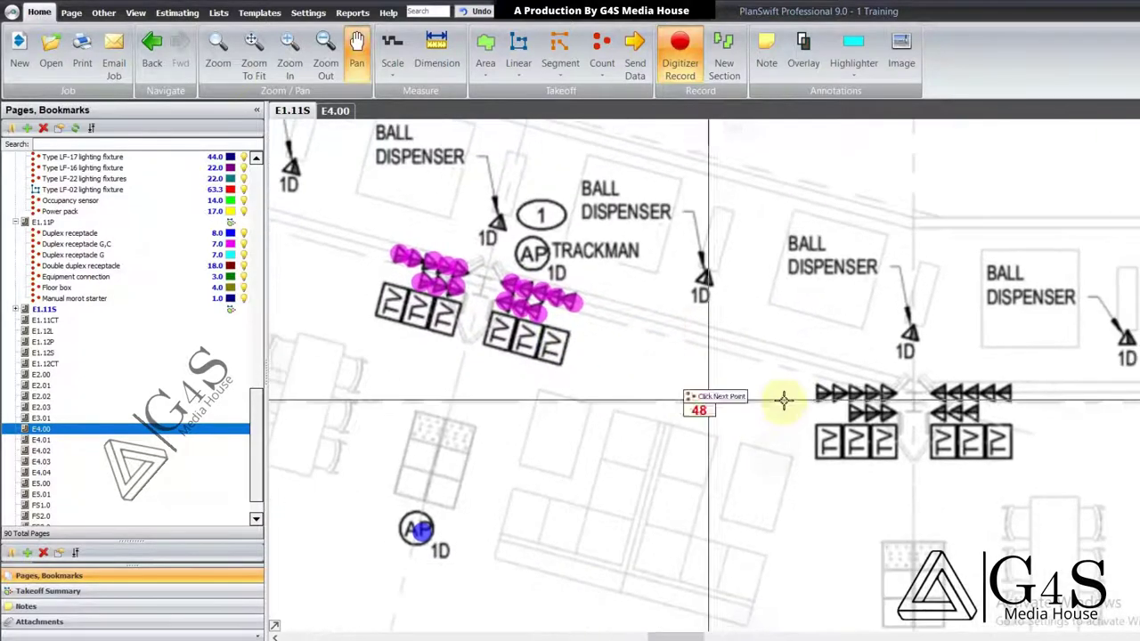
pyautogui.click(818, 394)
pyautogui.click(842, 393)
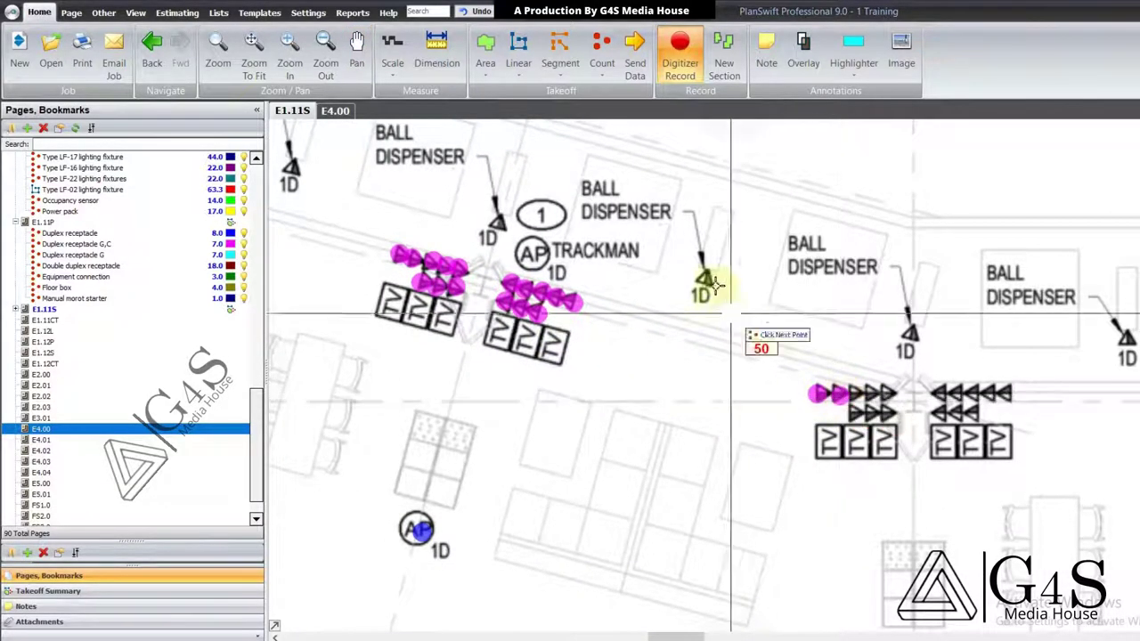
pyautogui.rightClick(723, 299)
pyautogui.click(753, 306)
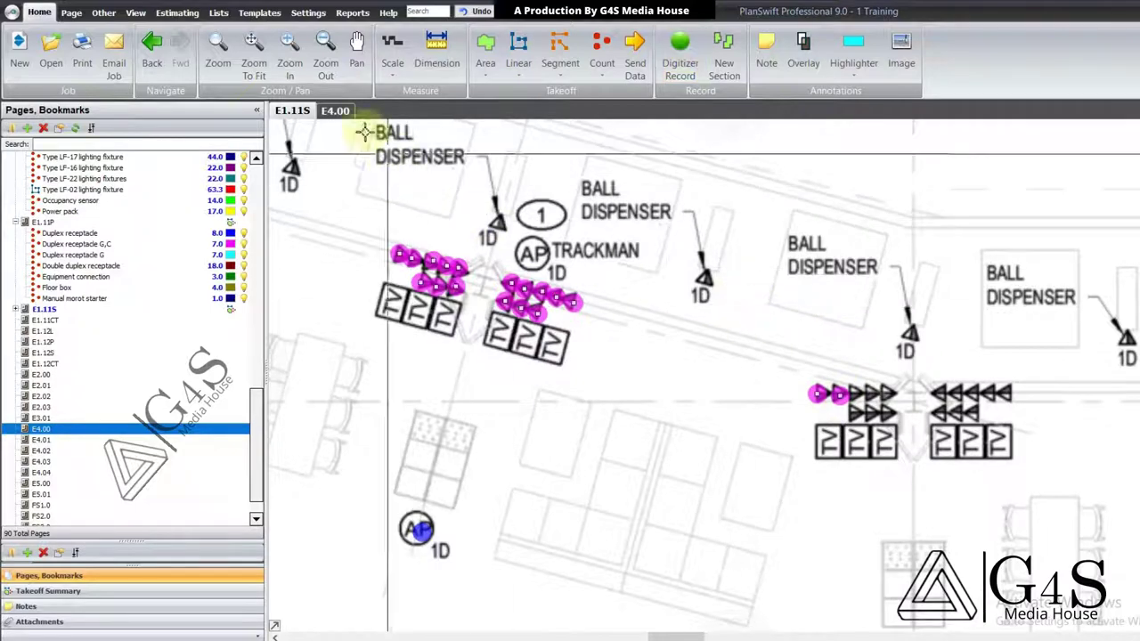
# Step: Review the tele-data outlet and access point entries on sheet E4.00, including the manufacturer notes on who roughs in and who cables
pyautogui.click(334, 110)
pyautogui.moveTo(757, 341); pyautogui.dragTo(760, 338)
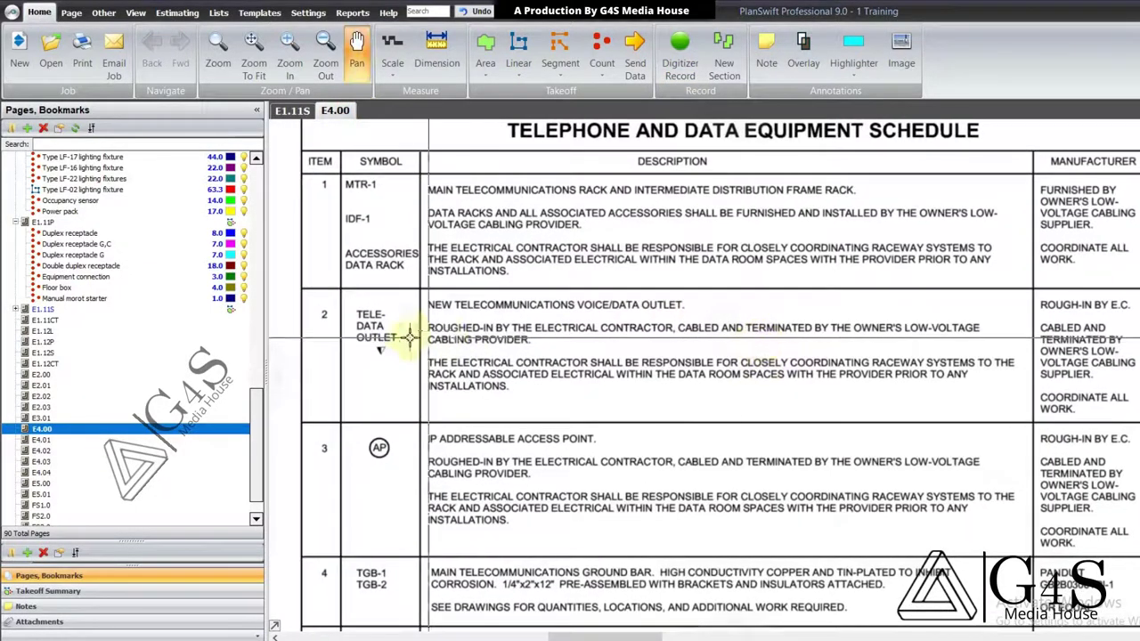
pyautogui.moveTo(427, 325); pyautogui.dragTo(496, 363)
pyautogui.scroll(2, 497, 374)
pyautogui.moveTo(622, 382); pyautogui.dragTo(589, 348)
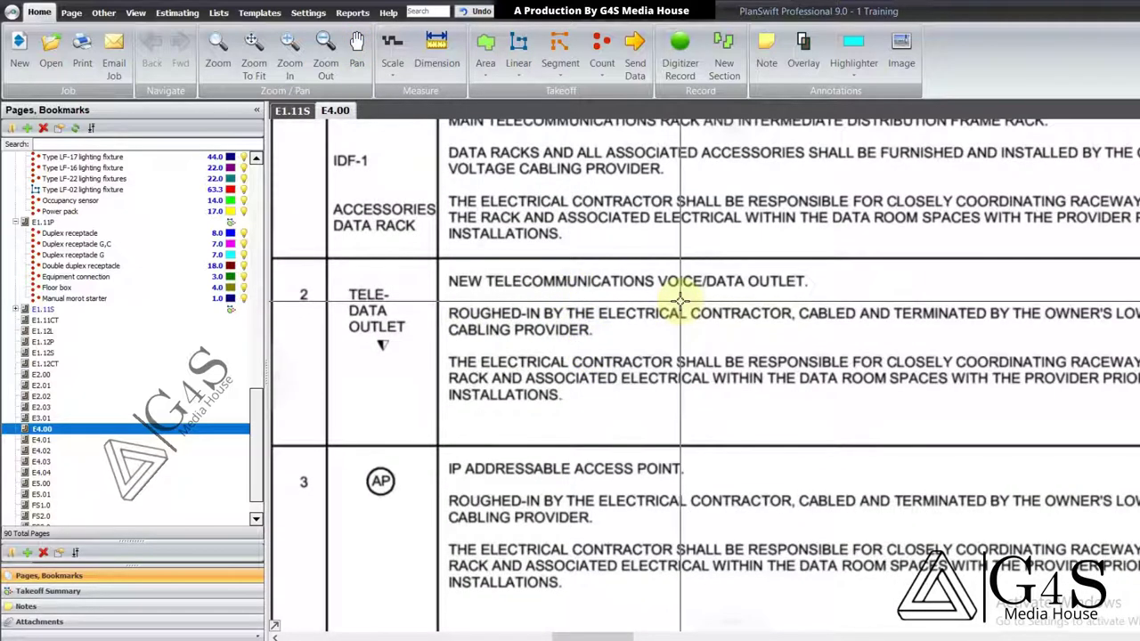
pyautogui.moveTo(800, 357); pyautogui.dragTo(718, 368)
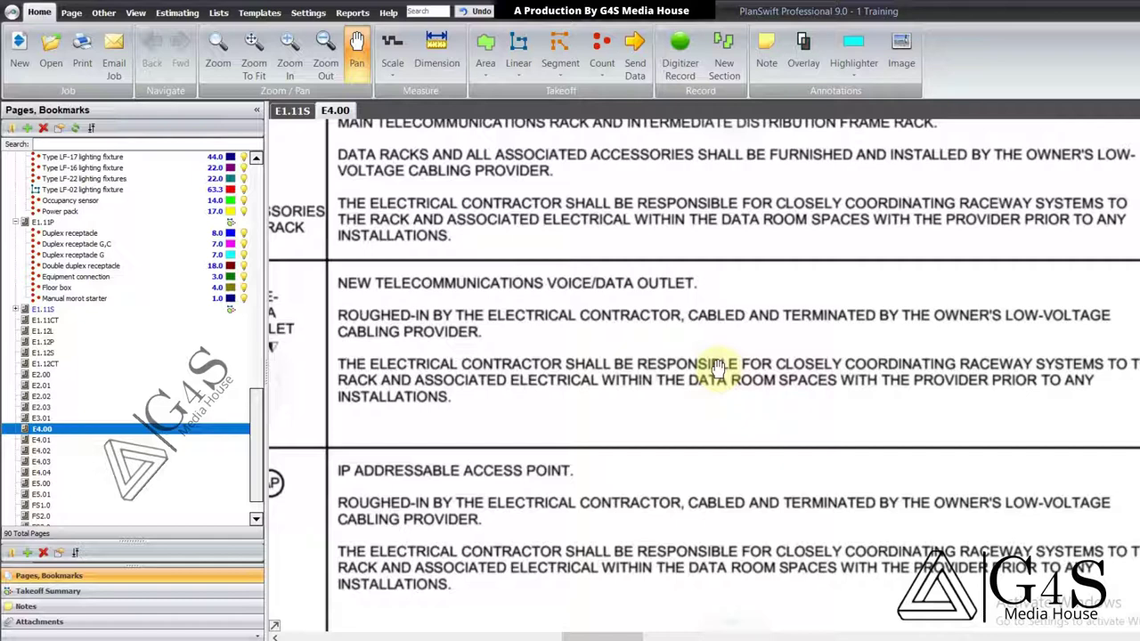
pyautogui.moveTo(718, 368); pyautogui.dragTo(755, 350)
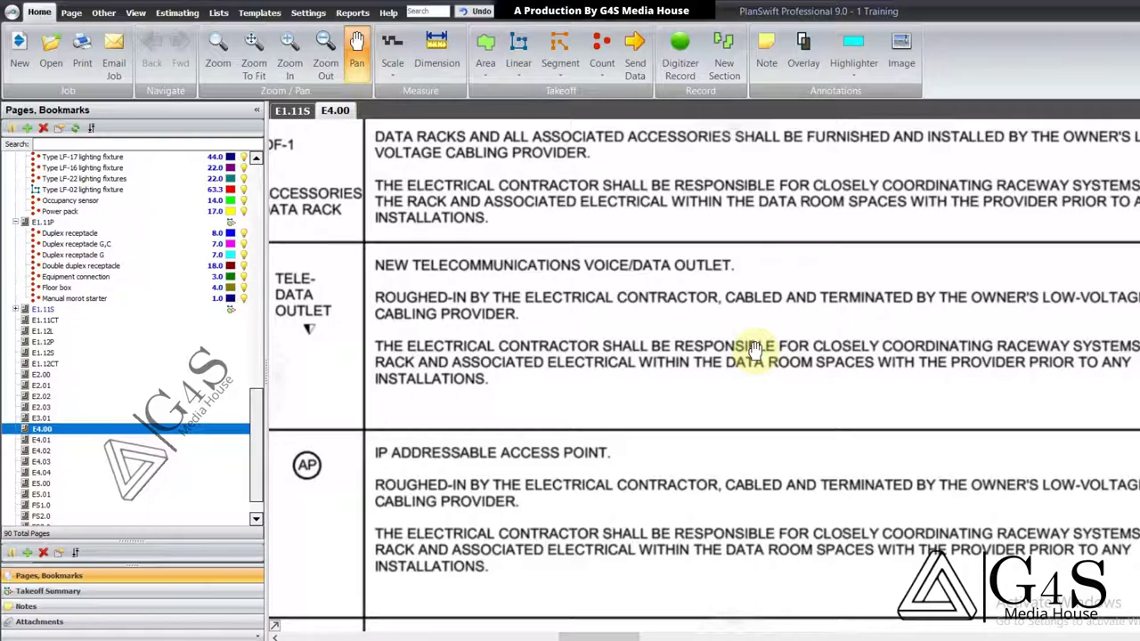
pyautogui.moveTo(809, 420)
pyautogui.mouseDown()
pyautogui.moveTo(802, 390)
pyautogui.moveTo(763, 400)
pyautogui.moveTo(832, 427)
pyautogui.moveTo(898, 425)
pyautogui.mouseUp()
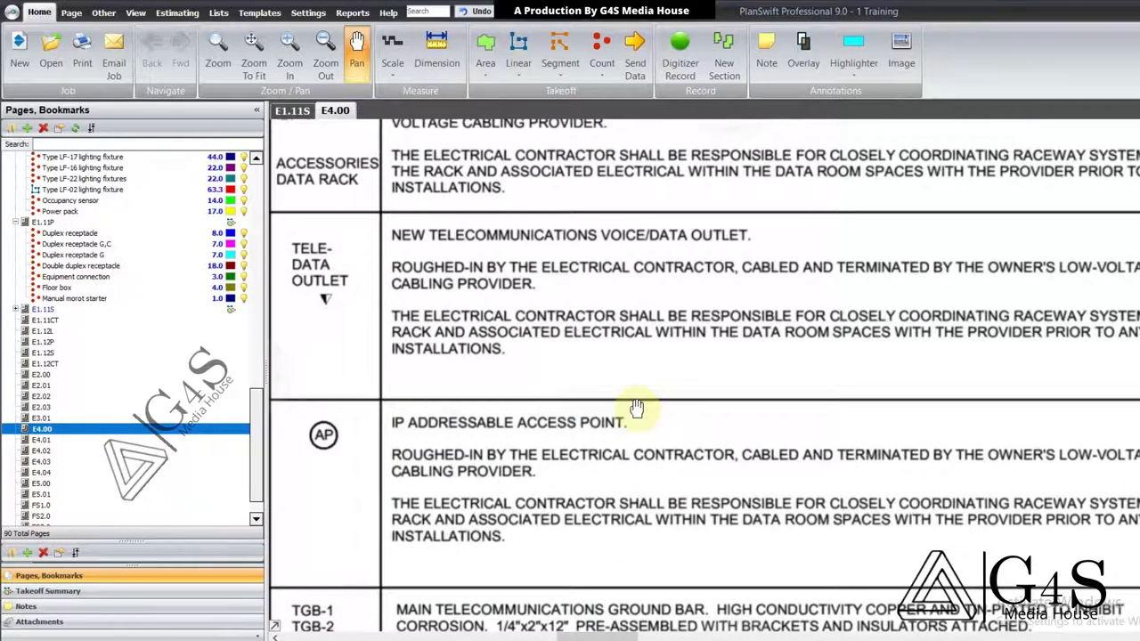
pyautogui.moveTo(637, 408); pyautogui.dragTo(634, 408)
pyautogui.moveTo(948, 439); pyautogui.dragTo(629, 433)
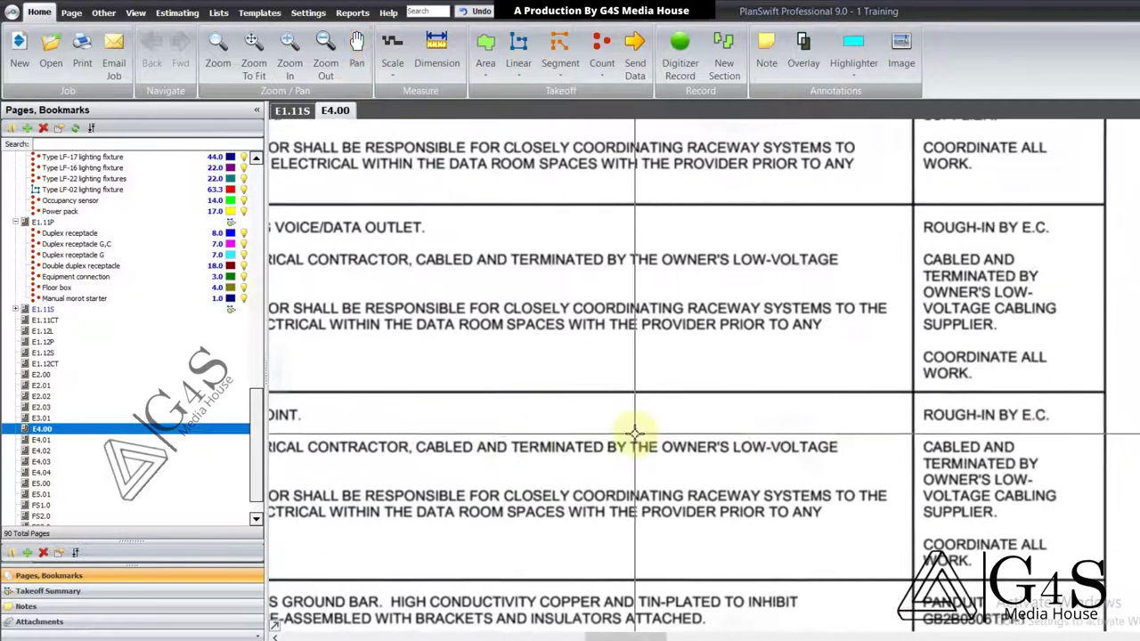
pyautogui.moveTo(778, 433)
pyautogui.mouseDown()
pyautogui.moveTo(716, 478)
pyautogui.moveTo(669, 539)
pyautogui.mouseUp()
pyautogui.moveTo(871, 377)
pyautogui.mouseDown()
pyautogui.moveTo(865, 508)
pyautogui.moveTo(853, 353)
pyautogui.moveTo(849, 392)
pyautogui.mouseUp()
pyautogui.scroll(-1, 854, 350)
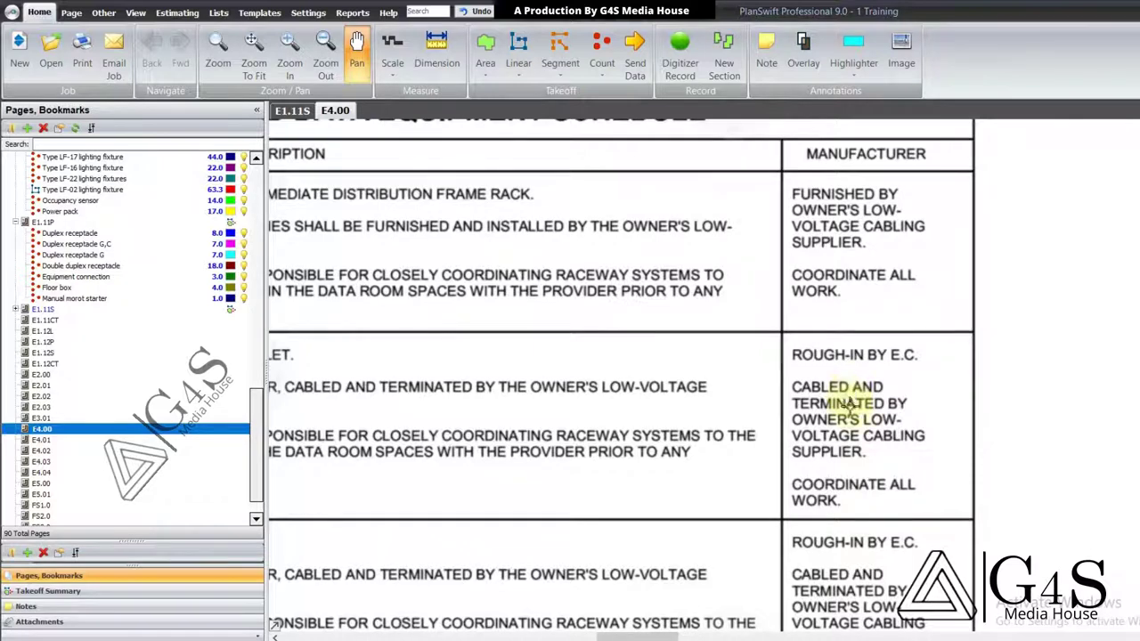
pyautogui.scroll(-1, 848, 398)
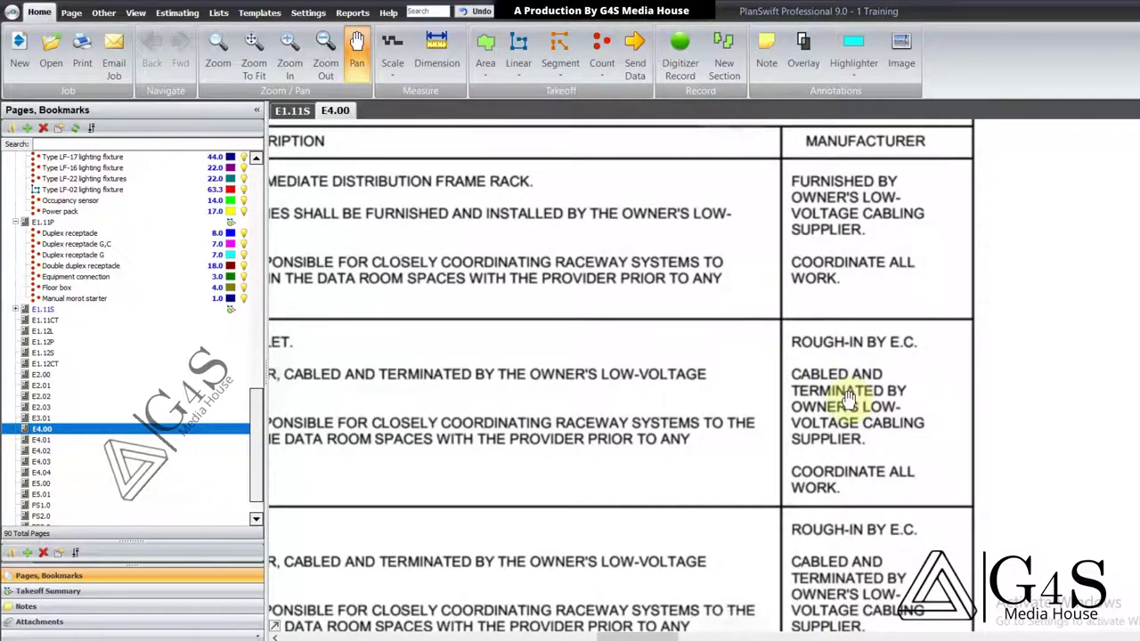
pyautogui.moveTo(849, 398); pyautogui.dragTo(852, 442)
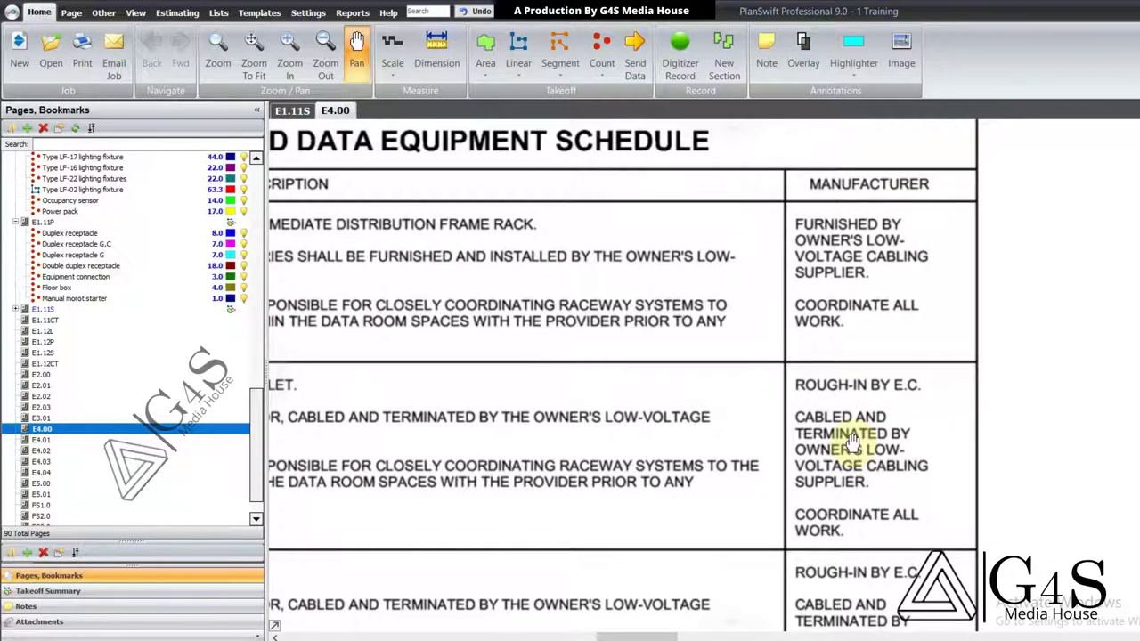
# Step: Find the Camera Equipment Schedule on sheet E4.00 and read the camera symbol, description and coordination requirements
pyautogui.moveTo(752, 419); pyautogui.dragTo(957, 403)
pyautogui.moveTo(601, 435); pyautogui.dragTo(890, 401)
pyautogui.moveTo(560, 407); pyautogui.dragTo(598, 344)
pyautogui.moveTo(604, 457); pyautogui.dragTo(591, 277)
pyautogui.scroll(-2, 534, 293)
pyautogui.moveTo(570, 430); pyautogui.dragTo(536, 285)
pyautogui.moveTo(510, 320); pyautogui.dragTo(514, 233)
pyautogui.moveTo(511, 381); pyautogui.dragTo(509, 351)
pyautogui.moveTo(649, 334); pyautogui.dragTo(632, 356)
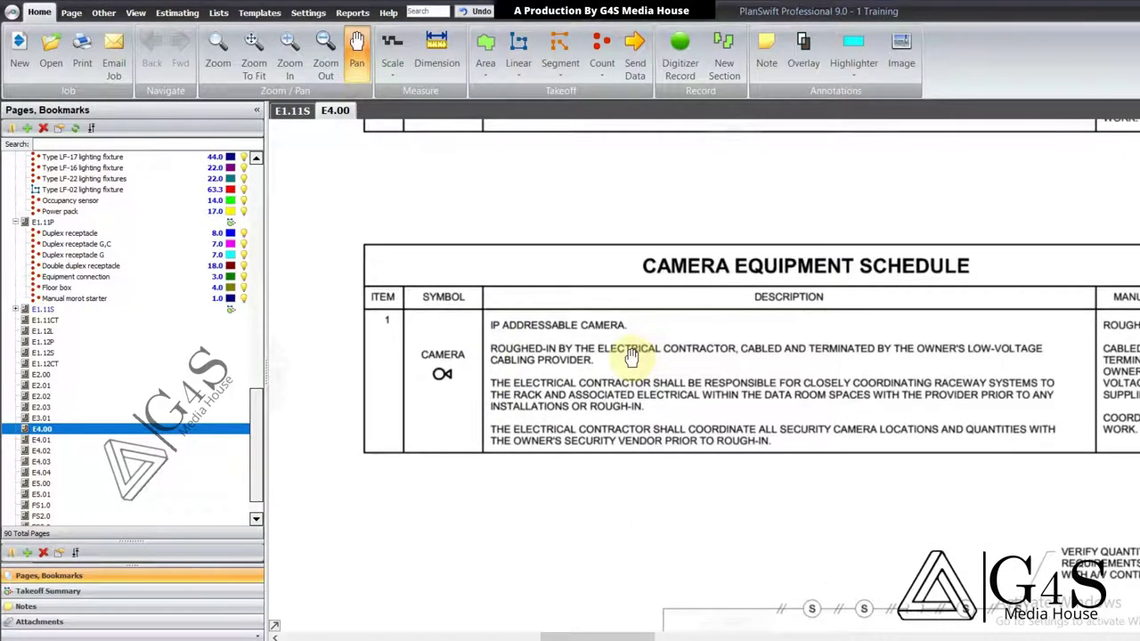
pyautogui.moveTo(573, 390); pyautogui.dragTo(538, 391)
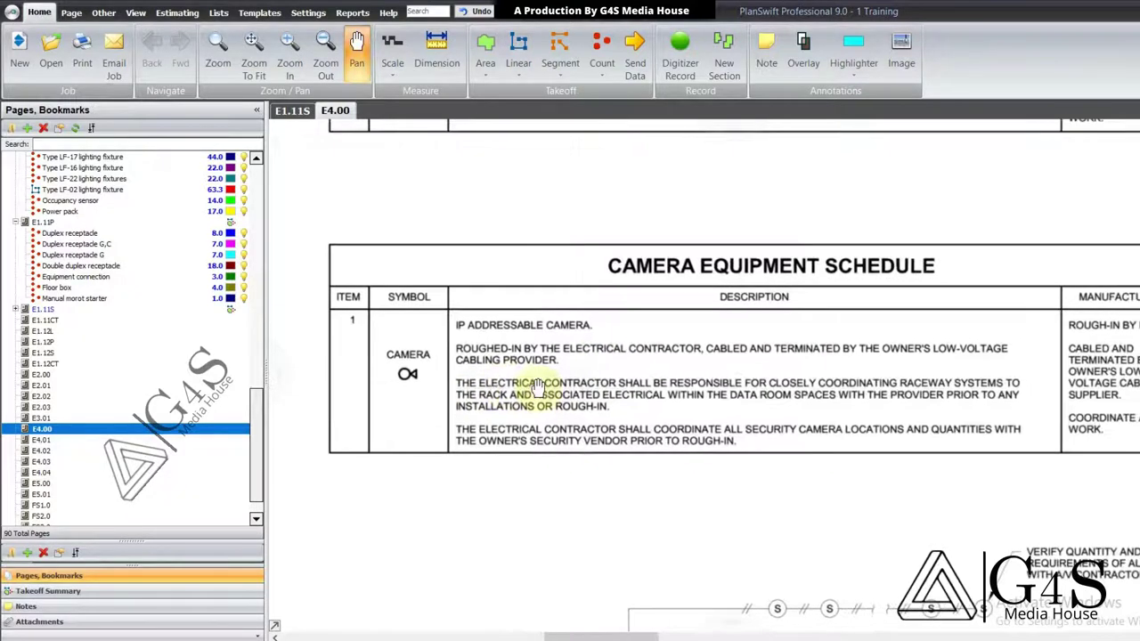
pyautogui.scroll(2, 437, 376)
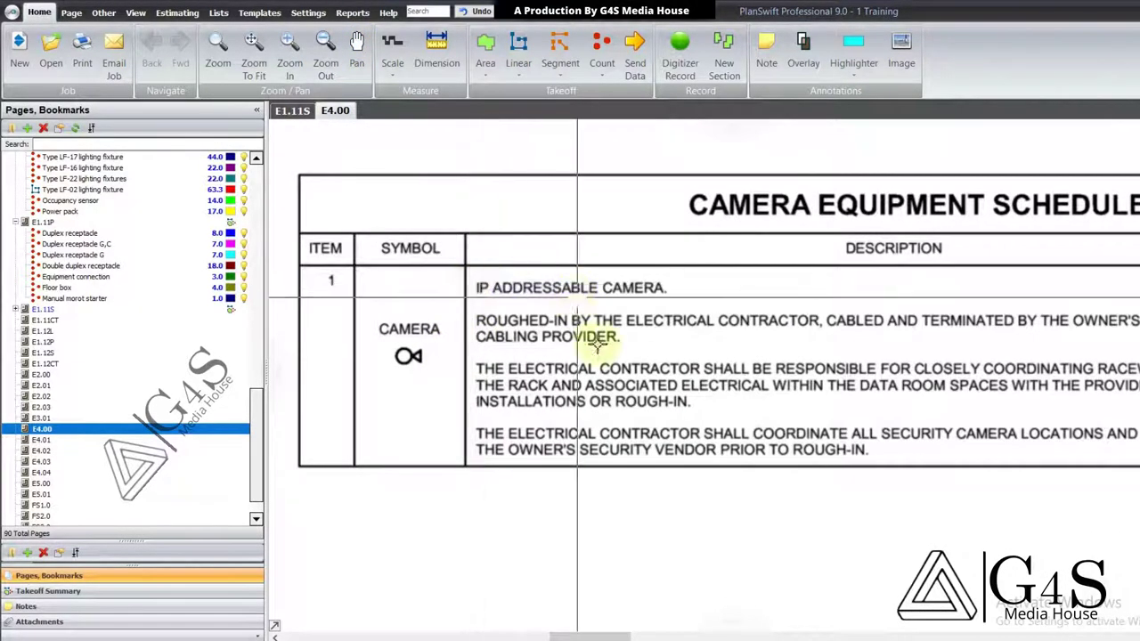
pyautogui.moveTo(622, 375); pyautogui.dragTo(552, 369)
pyautogui.moveTo(408, 308)
pyautogui.mouseDown()
pyautogui.moveTo(450, 326)
pyautogui.moveTo(545, 336)
pyautogui.mouseUp()
pyautogui.moveTo(815, 400); pyautogui.dragTo(764, 376)
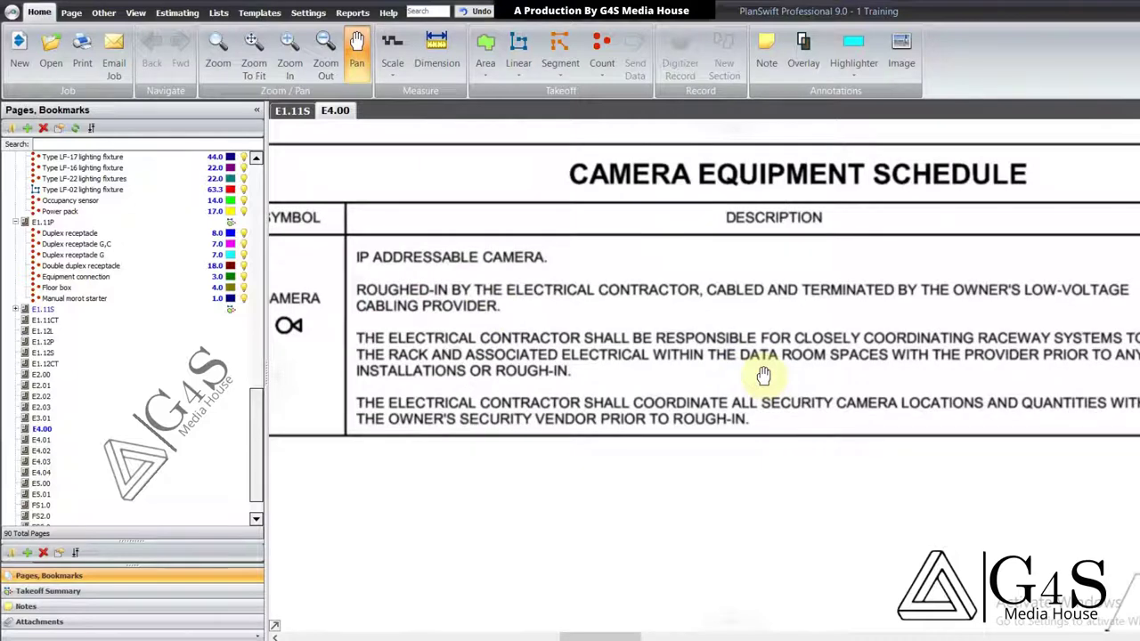
pyautogui.moveTo(764, 376); pyautogui.dragTo(705, 373)
pyautogui.moveTo(853, 460)
pyautogui.mouseDown()
pyautogui.moveTo(828, 444)
pyautogui.moveTo(682, 460)
pyautogui.mouseUp()
# Step: Examine the Speaker System Riser Diagram below the camera schedule on sheet E4.00
pyautogui.moveTo(903, 457)
pyautogui.mouseDown()
pyautogui.moveTo(878, 455)
pyautogui.moveTo(890, 333)
pyautogui.mouseUp()
pyautogui.scroll(-1, 858, 400)
pyautogui.moveTo(805, 489)
pyautogui.mouseDown()
pyautogui.moveTo(825, 407)
pyautogui.moveTo(838, 435)
pyautogui.mouseUp()
pyautogui.moveTo(719, 401); pyautogui.dragTo(753, 191)
pyautogui.moveTo(733, 401); pyautogui.dragTo(728, 245)
pyautogui.scroll(-3, 722, 265)
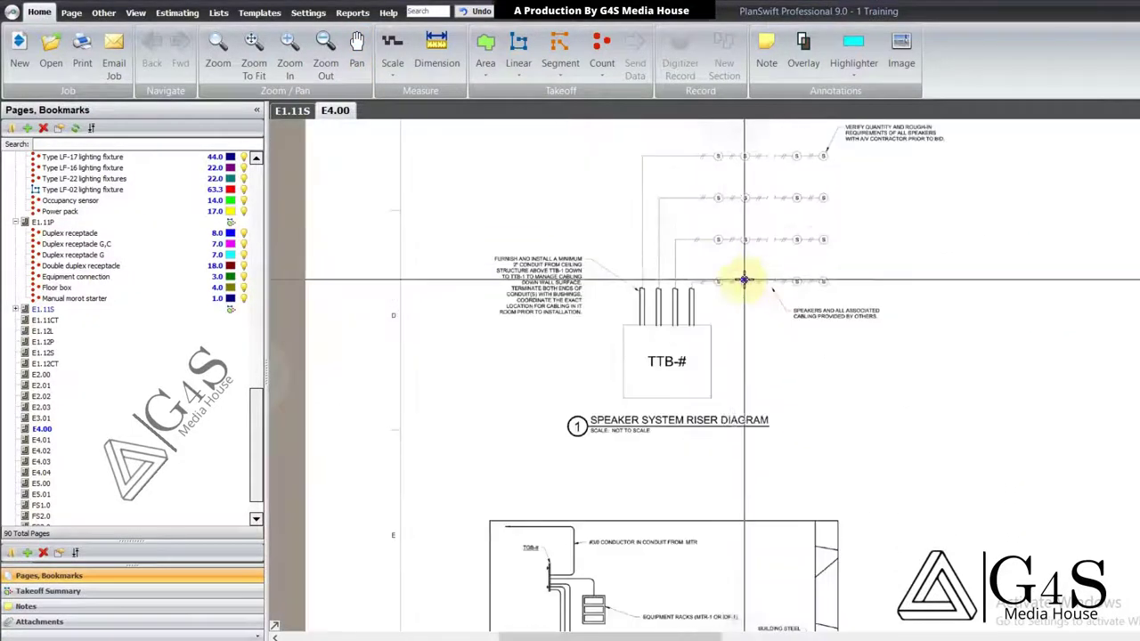
# Step: Create a count takeoff named Camera on sheet E1.11S with a solid cyan circle marker
pyautogui.click(292, 110)
pyautogui.moveTo(781, 326); pyautogui.dragTo(773, 376)
pyautogui.scroll(-3, 597, 339)
pyautogui.moveTo(598, 420); pyautogui.dragTo(831, 252)
pyautogui.moveTo(760, 437); pyautogui.dragTo(810, 332)
pyautogui.moveTo(654, 412); pyautogui.dragTo(763, 410)
pyautogui.scroll(2, 660, 347)
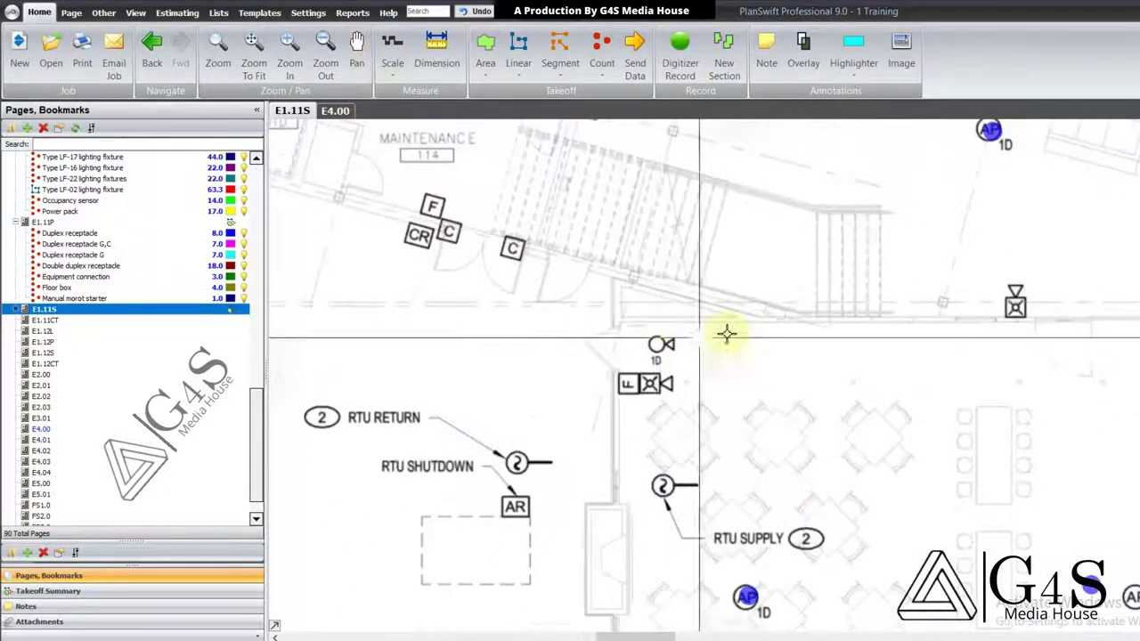
pyautogui.click(611, 46)
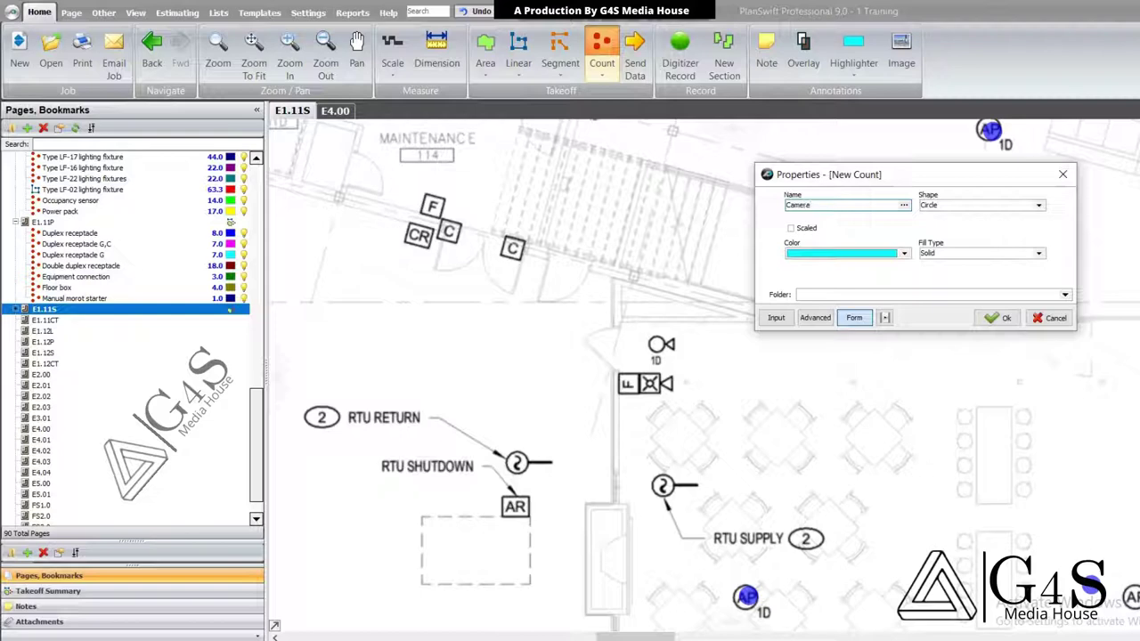
pyautogui.click(1003, 318)
# Step: Mark the camera symbols along the outer wall of the bar/restaurant and in the kitchen
pyautogui.click(664, 343)
pyautogui.moveTo(580, 262); pyautogui.dragTo(565, 215)
pyautogui.scroll(-1, 580, 244)
pyautogui.moveTo(736, 427); pyautogui.dragTo(751, 252)
pyautogui.moveTo(687, 415); pyautogui.dragTo(686, 337)
pyautogui.click(636, 288)
pyautogui.moveTo(669, 461); pyautogui.dragTo(664, 295)
pyautogui.click(634, 378)
# Step: Mark the camera symbols from the lobby and Elec/IT room across to the event room side of the building
pyautogui.moveTo(867, 442); pyautogui.dragTo(623, 406)
pyautogui.moveTo(761, 364); pyautogui.dragTo(678, 430)
pyautogui.moveTo(881, 416); pyautogui.dragTo(717, 396)
pyautogui.moveTo(784, 354); pyautogui.dragTo(770, 430)
pyautogui.click(793, 250)
pyautogui.moveTo(919, 333); pyautogui.dragTo(644, 390)
pyautogui.moveTo(903, 326); pyautogui.dragTo(821, 463)
pyautogui.click(847, 343)
pyautogui.moveTo(944, 280); pyautogui.dragTo(851, 458)
pyautogui.moveTo(889, 341); pyautogui.dragTo(865, 403)
pyautogui.moveTo(977, 363); pyautogui.dragTo(935, 390)
pyautogui.click(539, 361)
# Step: Mark the camera symbols at the far ends of the driving range, including the one near gridline C1
pyautogui.moveTo(895, 343); pyautogui.dragTo(370, 444)
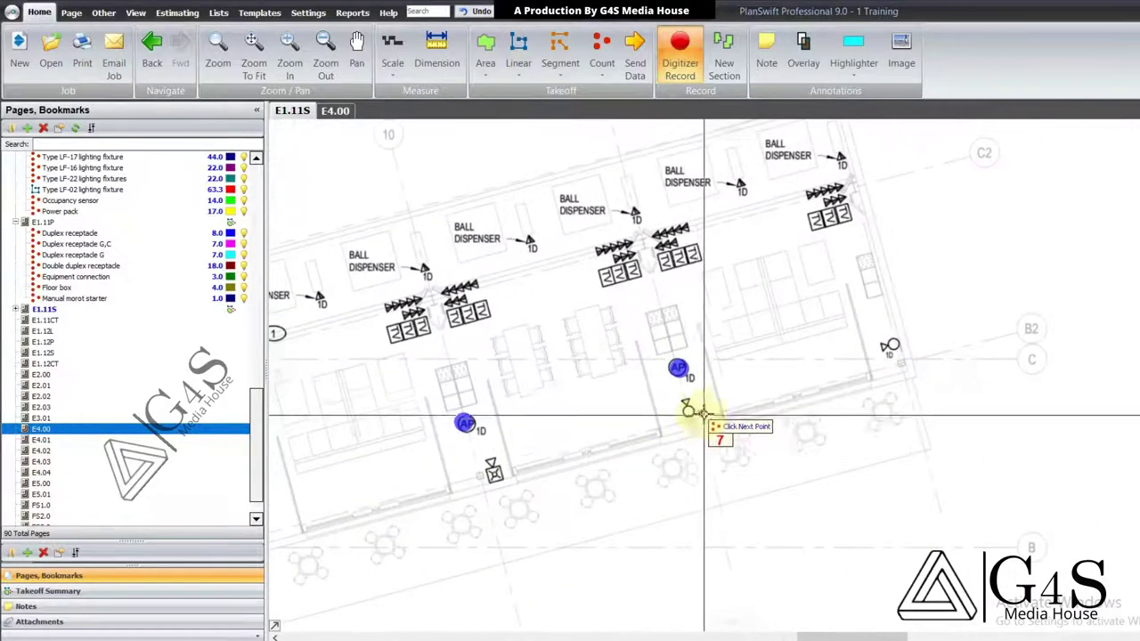
pyautogui.moveTo(492, 329); pyautogui.dragTo(835, 376)
pyautogui.moveTo(711, 390); pyautogui.dragTo(565, 436)
pyautogui.click(1034, 184)
pyautogui.moveTo(795, 272); pyautogui.dragTo(858, 247)
pyautogui.scroll(-3, 857, 246)
pyautogui.moveTo(381, 363); pyautogui.dragTo(789, 367)
pyautogui.moveTo(483, 351); pyautogui.dragTo(780, 390)
pyautogui.click(491, 211)
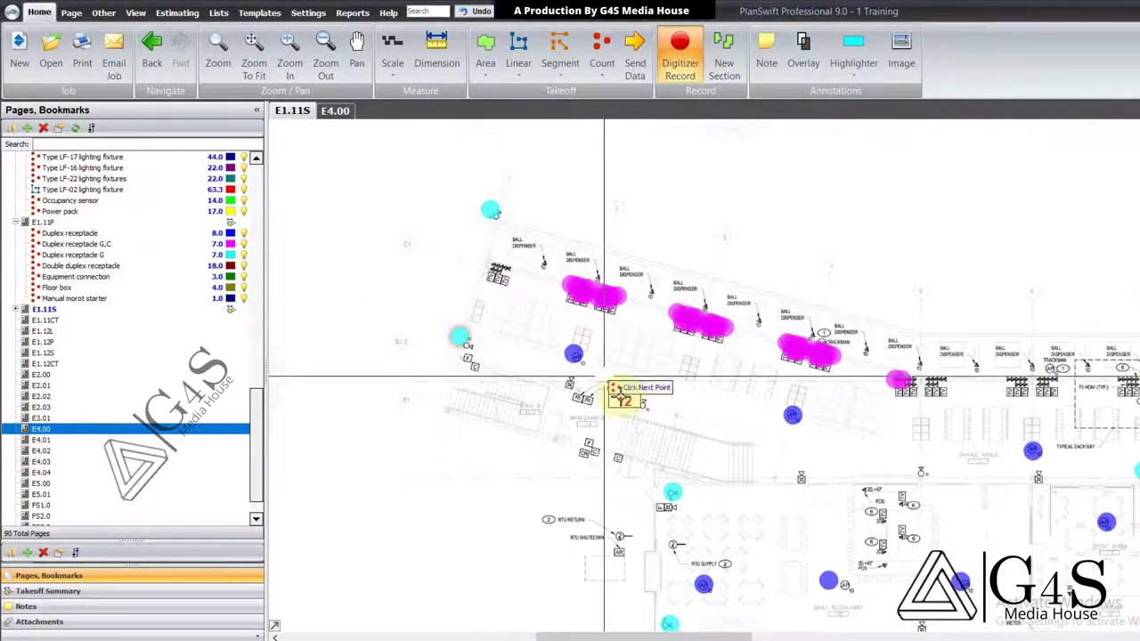
# Step: Mark the remaining camera symbols beside the maintenance room stairs and on the wall between the kitchen and bar/restaurant
pyautogui.moveTo(615, 391); pyautogui.dragTo(637, 312)
pyautogui.moveTo(742, 418); pyautogui.dragTo(738, 211)
pyautogui.moveTo(723, 369); pyautogui.dragTo(723, 329)
pyautogui.moveTo(776, 374); pyautogui.dragTo(763, 392)
pyautogui.scroll(2, 798, 273)
pyautogui.scroll(-2, 754, 402)
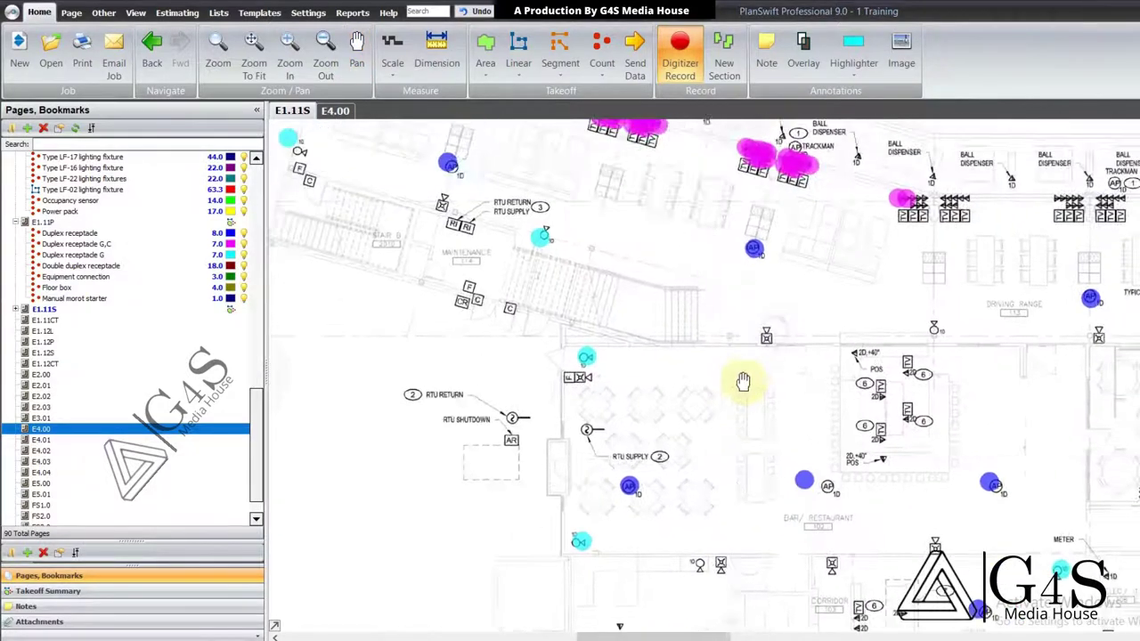
pyautogui.scroll(2, 768, 367)
pyautogui.moveTo(852, 368); pyautogui.dragTo(840, 350)
pyautogui.moveTo(840, 428); pyautogui.dragTo(850, 345)
pyautogui.scroll(2, 719, 340)
pyautogui.moveTo(713, 400); pyautogui.dragTo(793, 351)
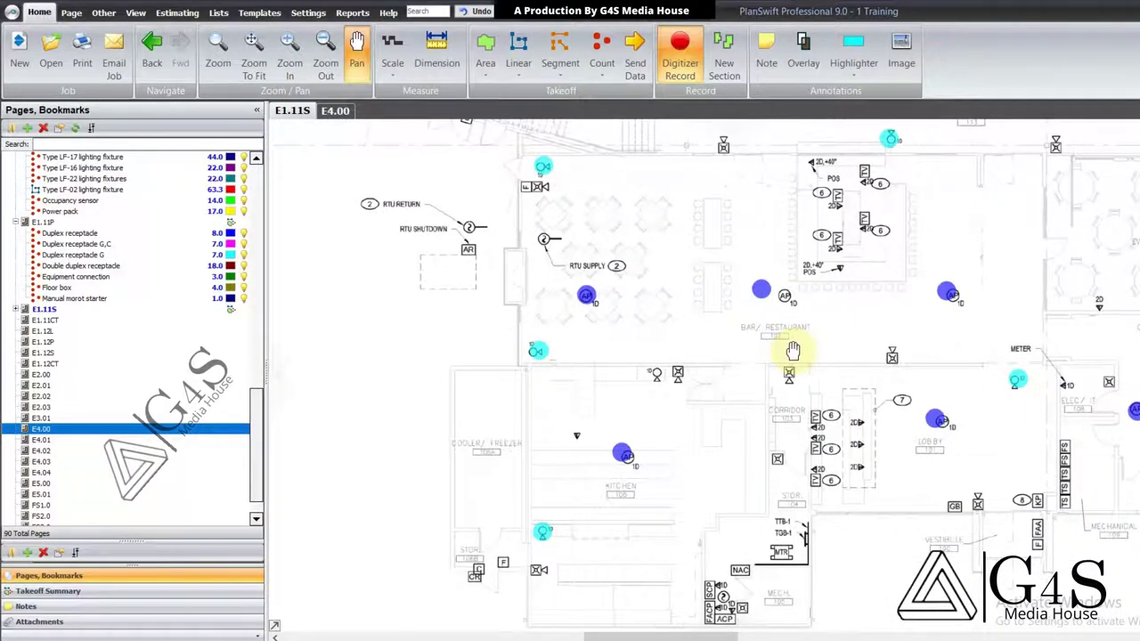
pyautogui.click(651, 375)
# Step: Check the kitchen and driving range for unmarked cameras and finish the Camera count
pyautogui.moveTo(710, 440); pyautogui.dragTo(677, 322)
pyautogui.moveTo(687, 389)
pyautogui.mouseDown()
pyautogui.moveTo(683, 348)
pyautogui.moveTo(633, 440)
pyautogui.moveTo(574, 508)
pyautogui.mouseUp()
pyautogui.moveTo(810, 350); pyautogui.dragTo(609, 525)
pyautogui.moveTo(740, 359); pyautogui.dragTo(741, 479)
pyautogui.moveTo(692, 346); pyautogui.dragTo(939, 351)
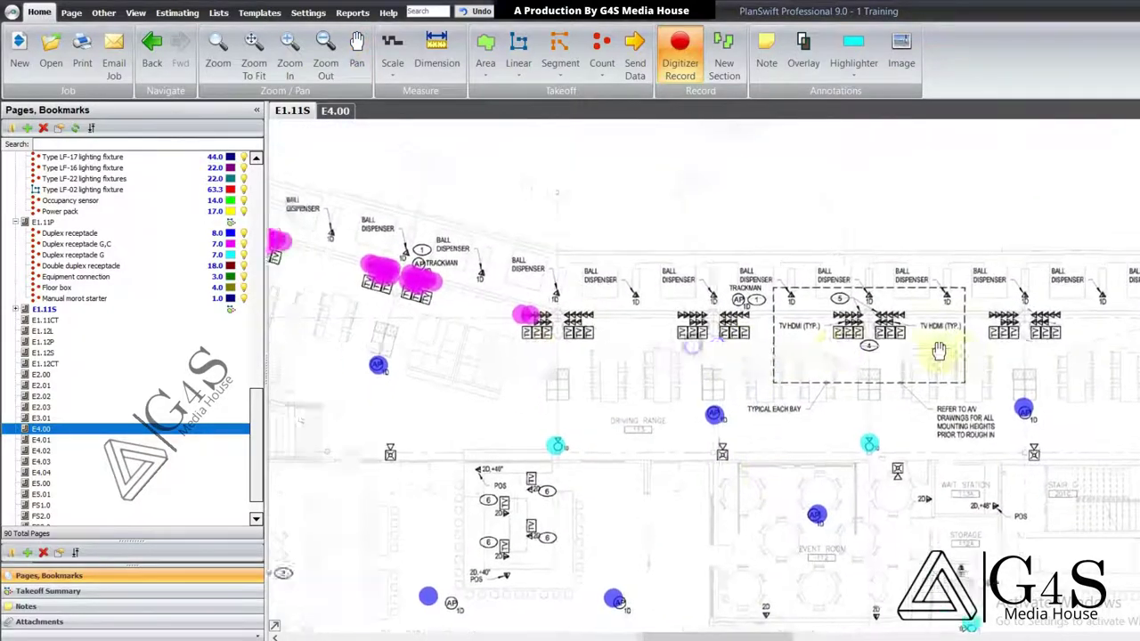
pyautogui.moveTo(756, 357); pyautogui.dragTo(799, 410)
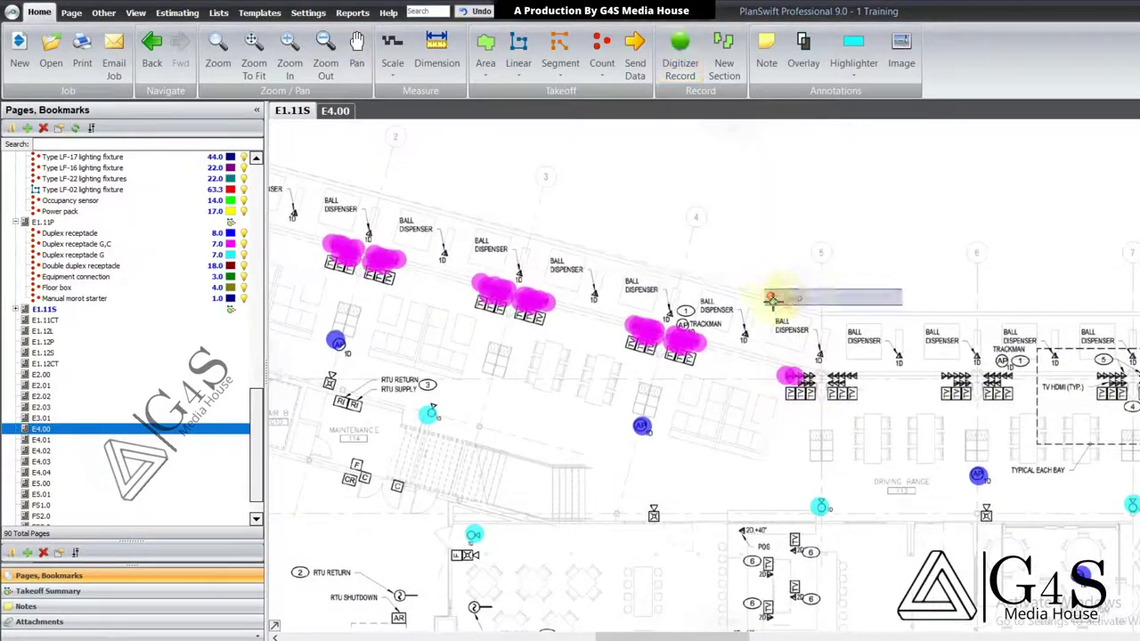
# Step: Create a count takeoff named "TV outlets" with dark red solid circle markers for the driving range plan
pyautogui.scroll(3, 674, 323)
pyautogui.moveTo(718, 355)
pyautogui.mouseDown()
pyautogui.moveTo(772, 295)
pyautogui.moveTo(748, 241)
pyautogui.mouseUp()
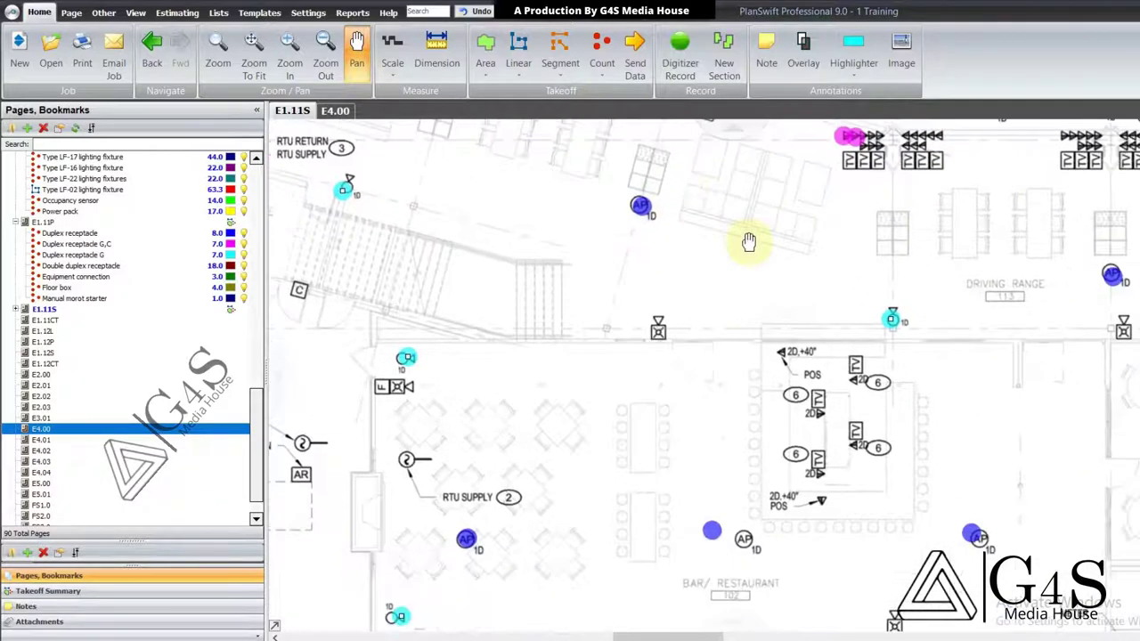
pyautogui.moveTo(743, 381); pyautogui.dragTo(829, 493)
pyautogui.moveTo(615, 321); pyautogui.dragTo(685, 425)
pyautogui.moveTo(451, 247); pyautogui.dragTo(541, 266)
pyautogui.scroll(3, 516, 259)
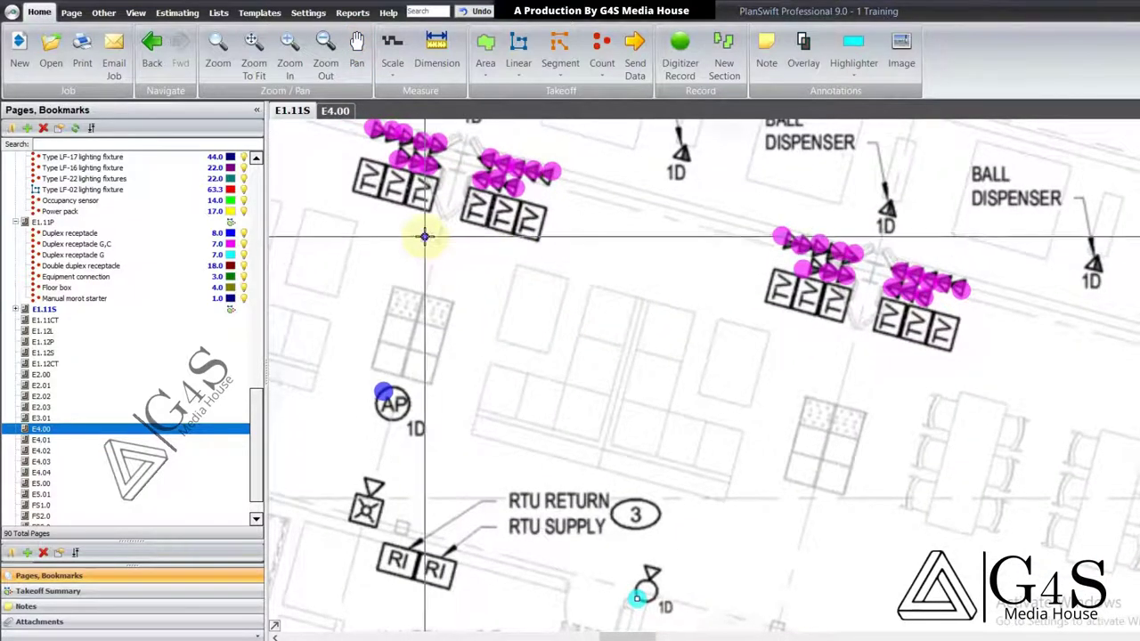
pyautogui.moveTo(425, 236); pyautogui.dragTo(654, 305)
pyautogui.moveTo(526, 319); pyautogui.dragTo(752, 366)
pyautogui.scroll(-2, 751, 366)
pyautogui.moveTo(739, 253); pyautogui.dragTo(700, 219)
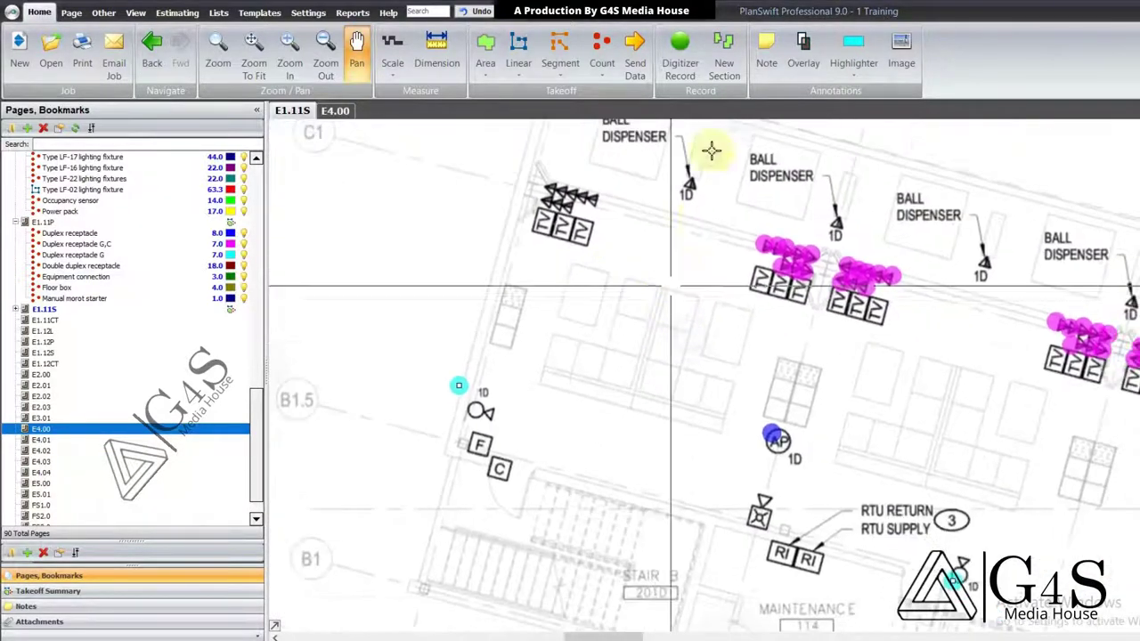
pyautogui.click(606, 52)
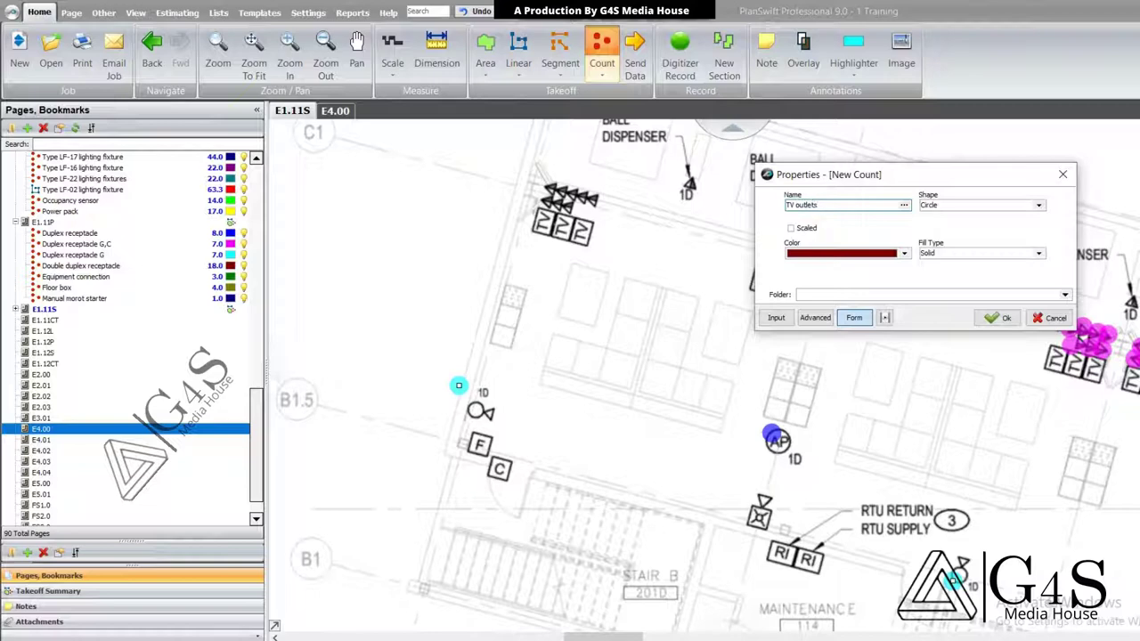
pyautogui.click(998, 318)
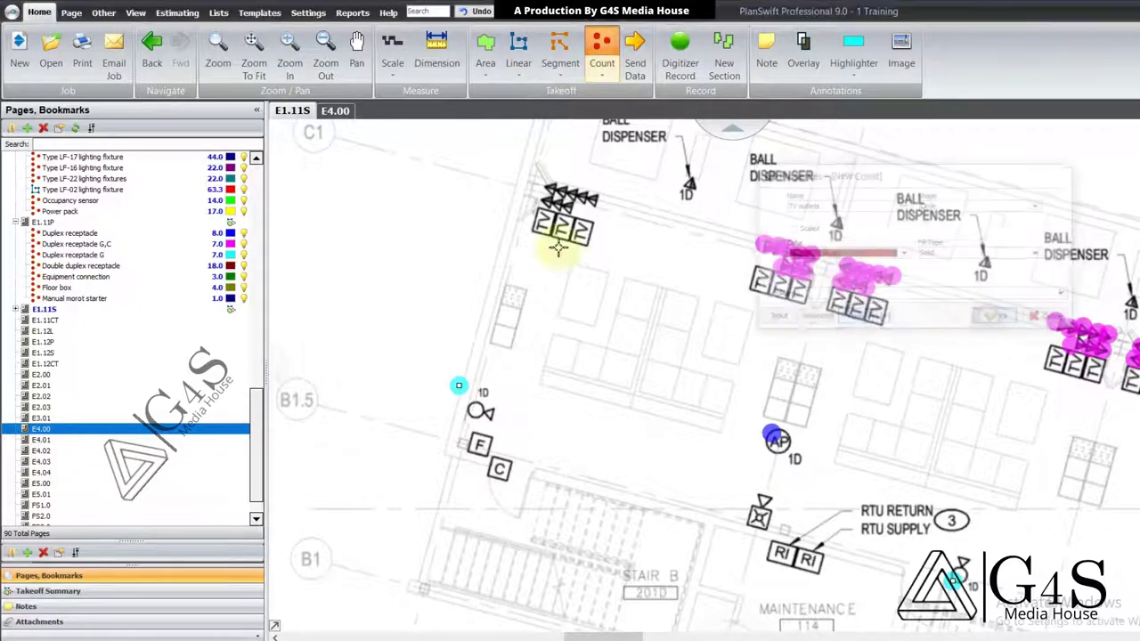
# Step: Mark the TV outlets in the driving range group near gridline C1 and the adjacent pair of groups
pyautogui.click(539, 226)
pyautogui.click(563, 232)
pyautogui.click(580, 233)
pyautogui.click(781, 287)
pyautogui.click(802, 291)
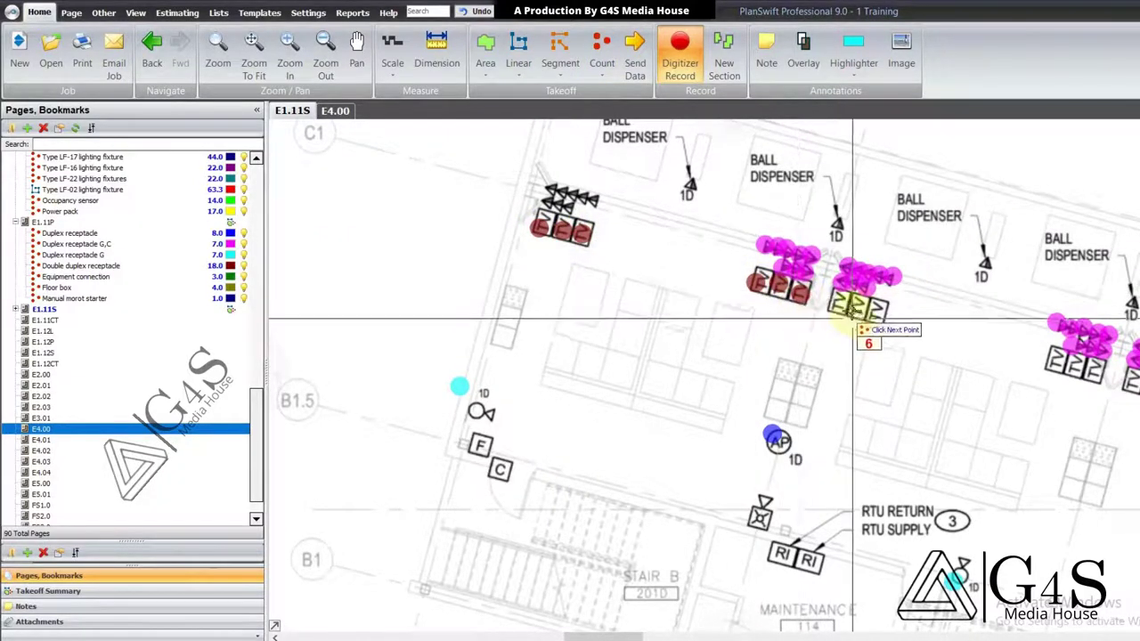
pyautogui.click(860, 307)
pyautogui.click(878, 310)
# Step: Mark the TV outlets in the next two pairs of driving range groups, up to the one beside the Trackman access point
pyautogui.moveTo(1033, 381); pyautogui.dragTo(753, 298)
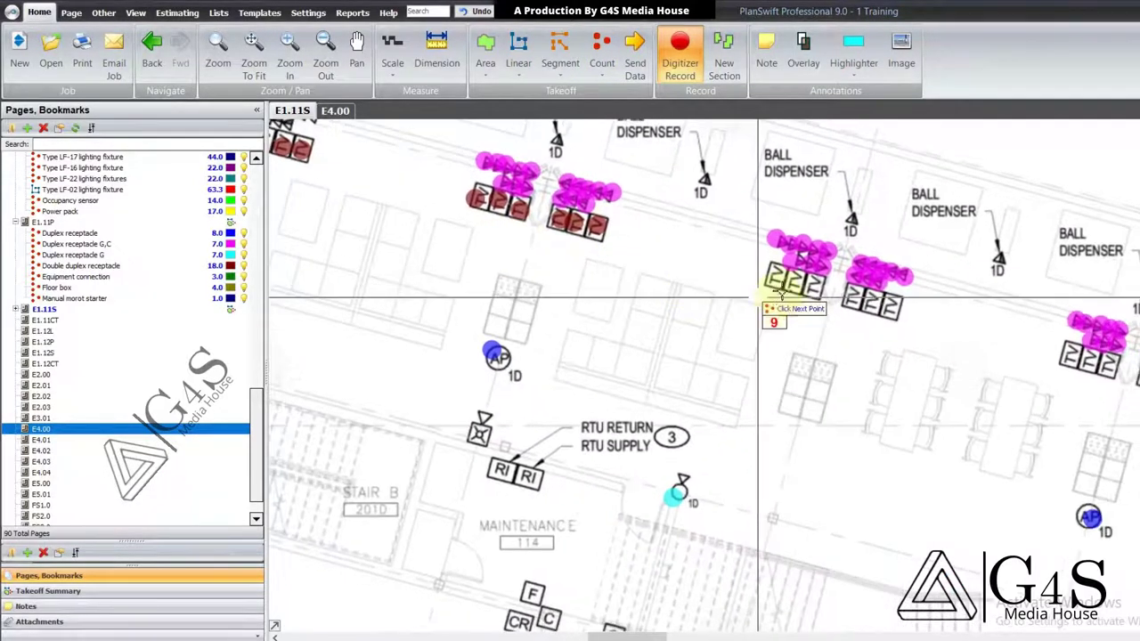
pyautogui.click(818, 286)
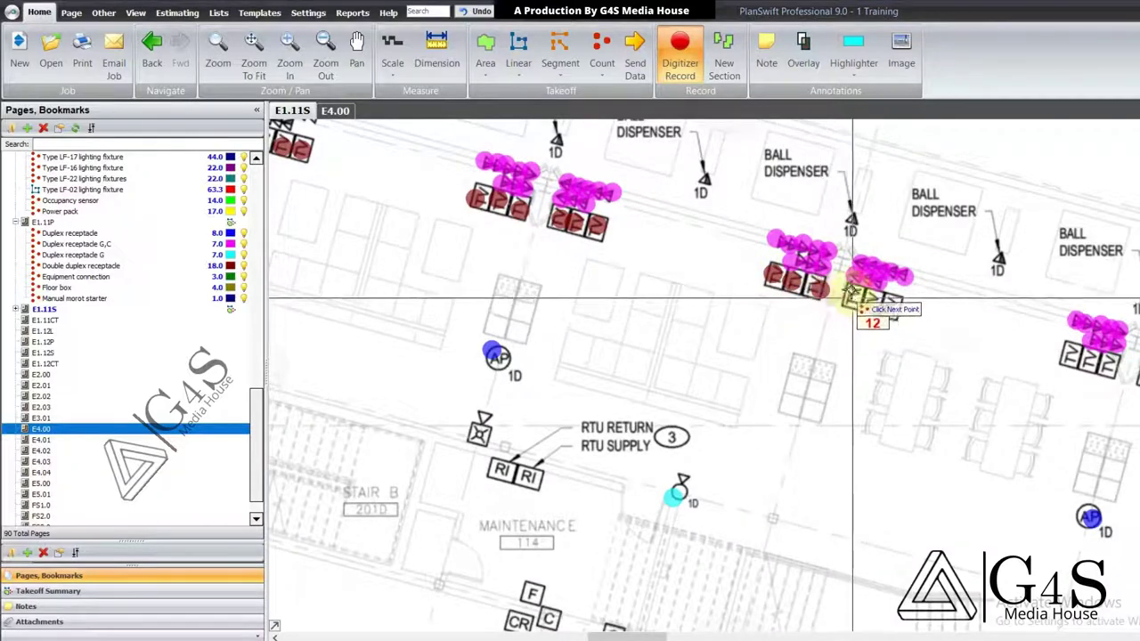
pyautogui.click(874, 304)
pyautogui.click(892, 305)
pyautogui.click(1057, 349)
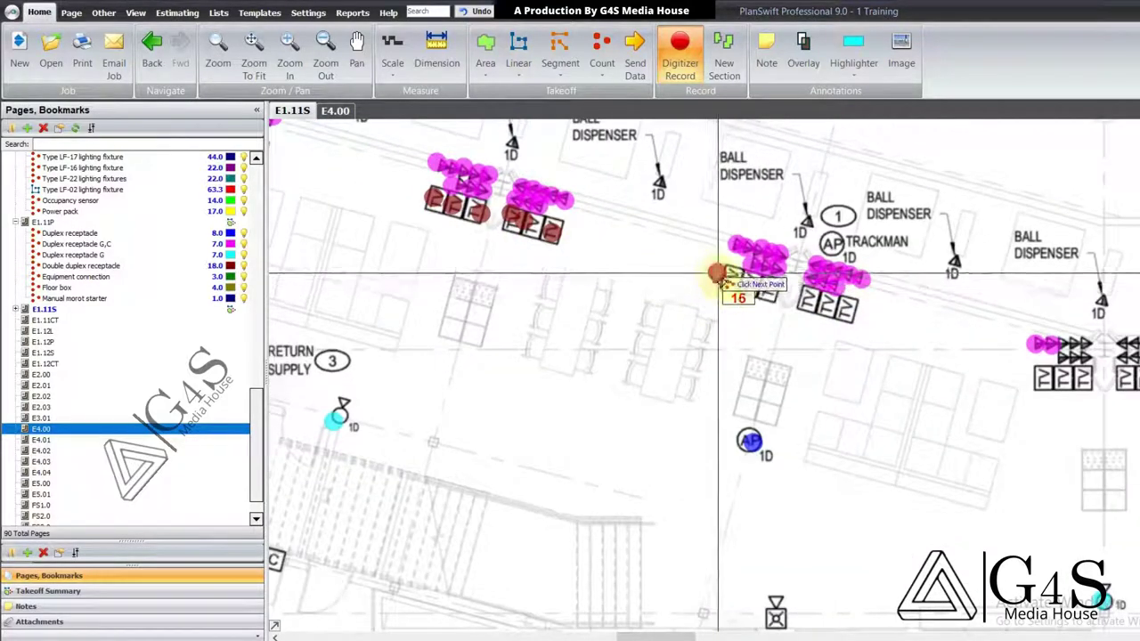
pyautogui.click(846, 309)
# Step: Check the driving range and bar/restaurant for TV symbols and stop the TV outlets count
pyautogui.moveTo(929, 380); pyautogui.dragTo(682, 310)
pyautogui.scroll(-2, 683, 310)
pyautogui.moveTo(914, 408)
pyautogui.mouseDown()
pyautogui.moveTo(730, 386)
pyautogui.moveTo(662, 420)
pyautogui.moveTo(677, 325)
pyautogui.moveTo(867, 327)
pyautogui.mouseUp()
pyautogui.moveTo(687, 338); pyautogui.dragTo(774, 384)
pyautogui.moveTo(700, 363); pyautogui.dragTo(746, 389)
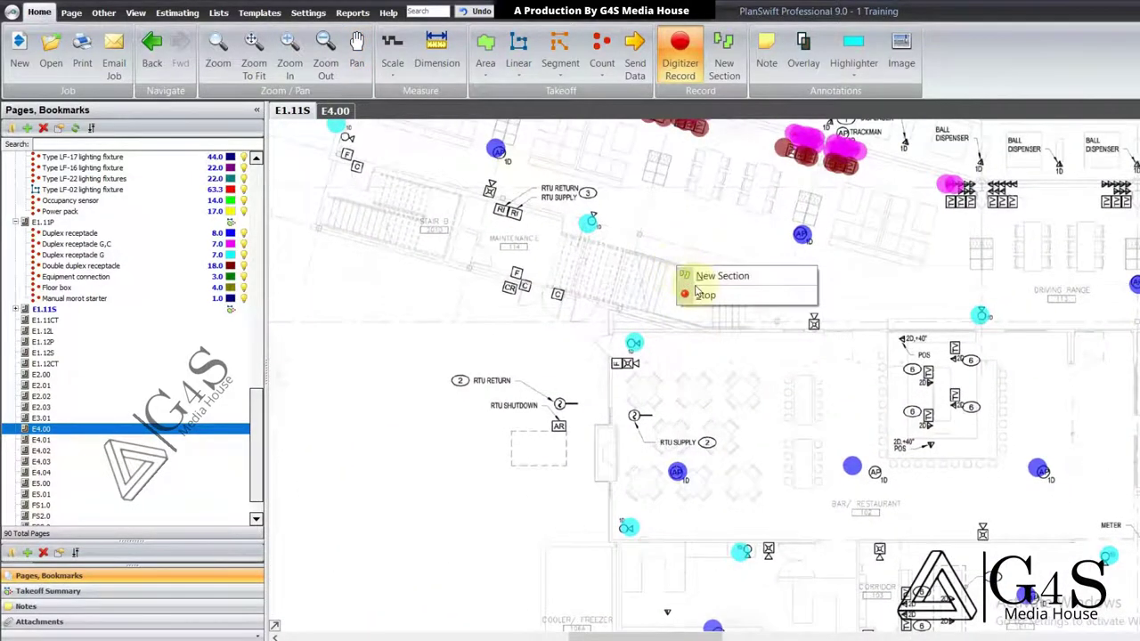
pyautogui.moveTo(763, 347); pyautogui.dragTo(746, 212)
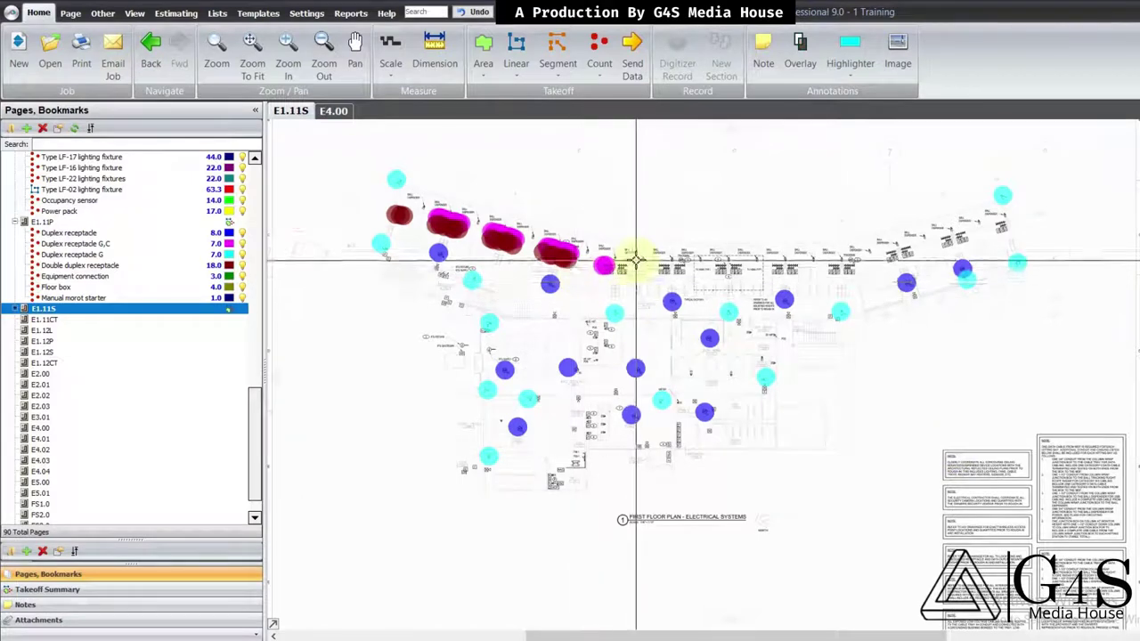
# Step: Examine the TV and data outlet groups around driving range gridline 5 and the POS data outlet at the bar
pyautogui.scroll(3, 634, 260)
pyautogui.moveTo(641, 287)
pyautogui.mouseDown()
pyautogui.moveTo(721, 344)
pyautogui.moveTo(718, 263)
pyautogui.moveTo(718, 320)
pyautogui.mouseUp()
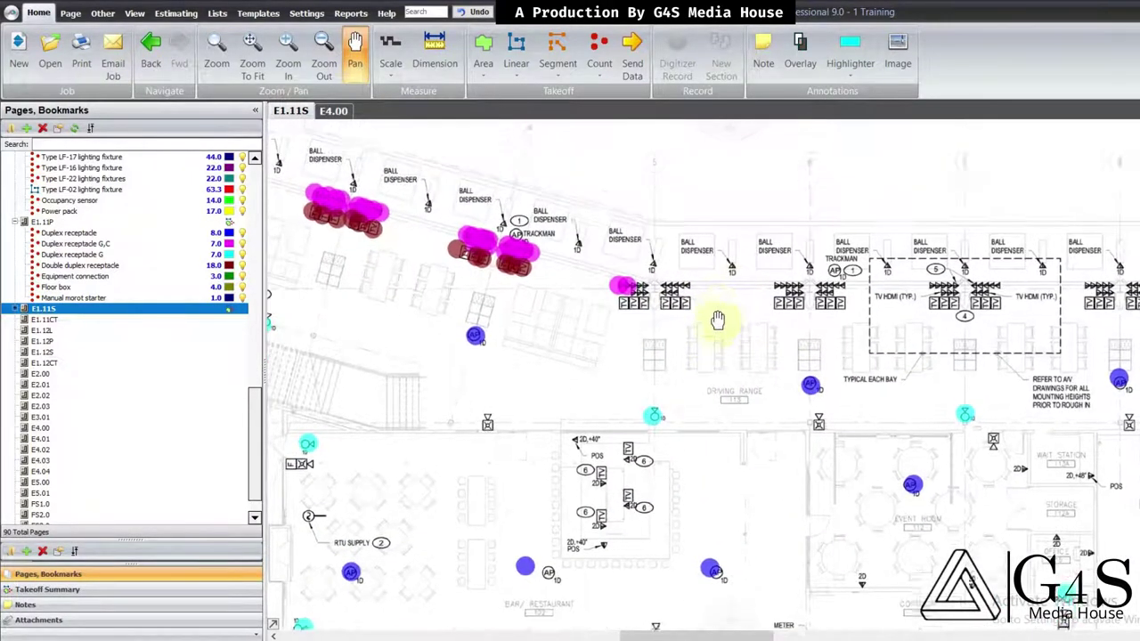
pyautogui.scroll(2, 575, 256)
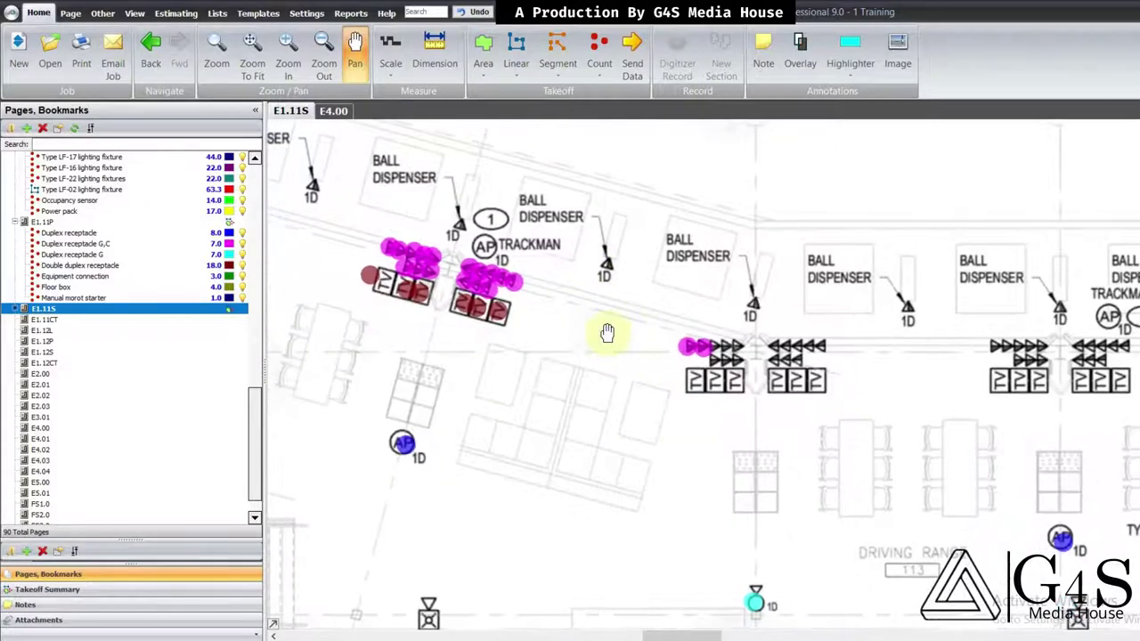
pyautogui.scroll(2, 613, 339)
pyautogui.moveTo(642, 351); pyautogui.dragTo(644, 352)
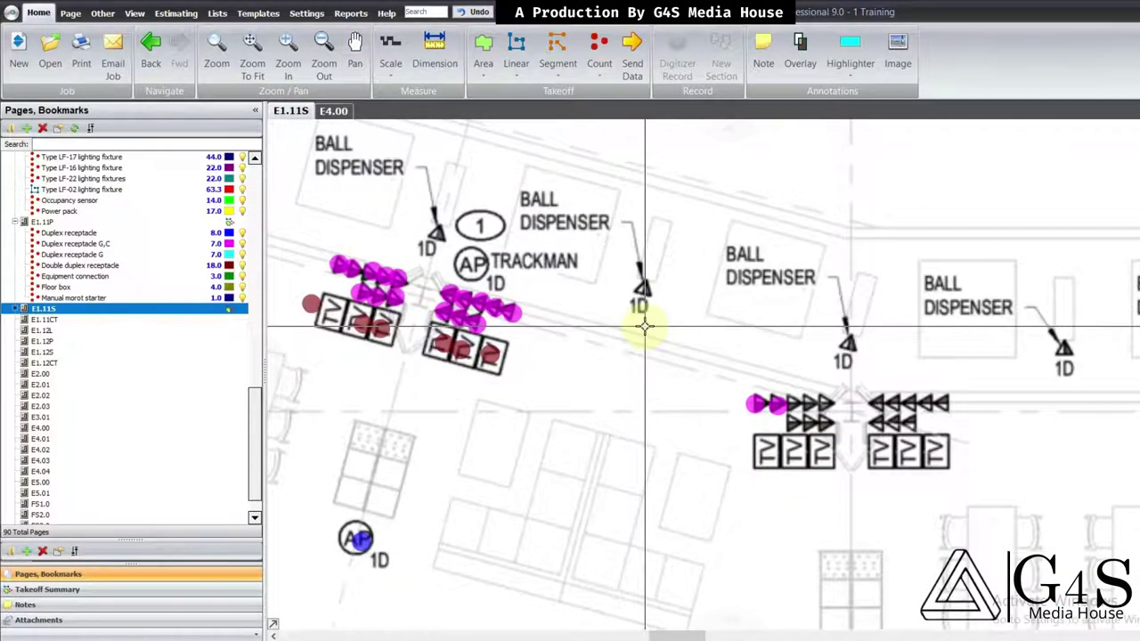
pyautogui.moveTo(709, 395); pyautogui.dragTo(630, 236)
pyautogui.scroll(-3, 650, 263)
pyautogui.moveTo(640, 402); pyautogui.dragTo(636, 306)
pyautogui.scroll(1, 622, 360)
pyautogui.scroll(1, 606, 361)
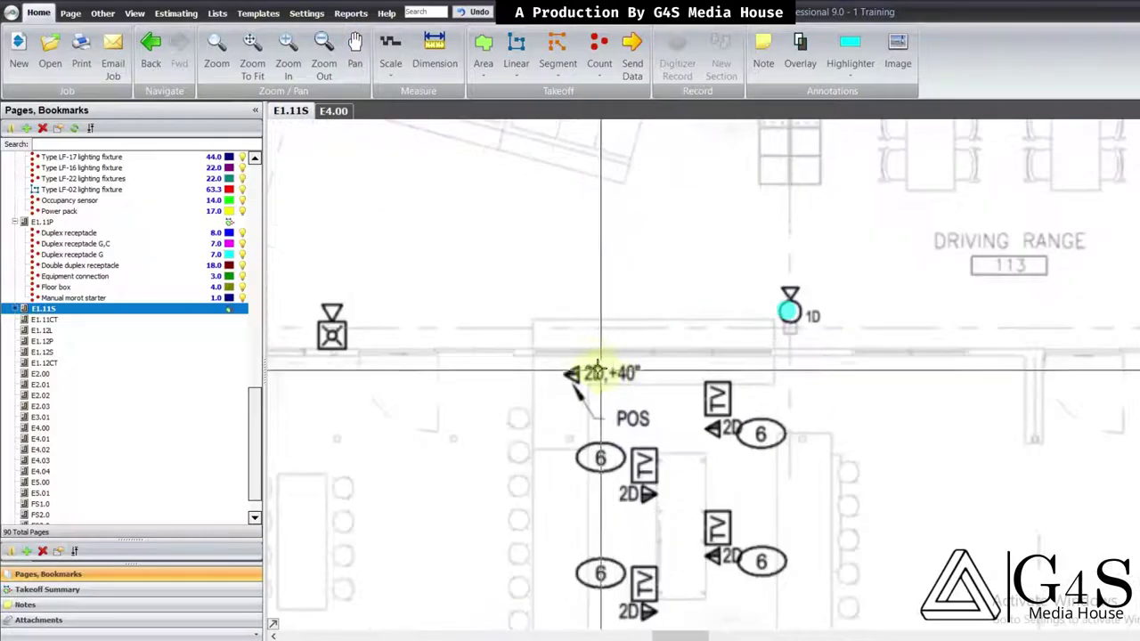
pyautogui.moveTo(611, 287); pyautogui.dragTo(631, 372)
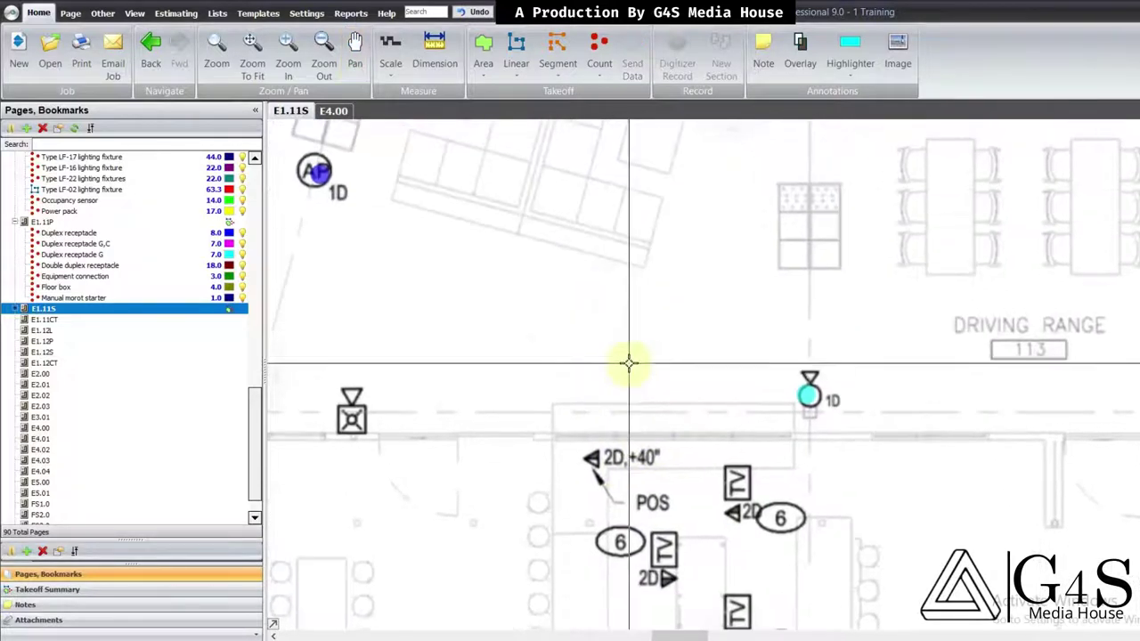
# Step: Examine the 1D data outlets at the ball dispensers beside the Trackman access point
pyautogui.scroll(-1, 628, 363)
pyautogui.moveTo(633, 306); pyautogui.dragTo(626, 430)
pyautogui.moveTo(627, 324)
pyautogui.mouseDown()
pyautogui.moveTo(629, 358)
pyautogui.moveTo(673, 415)
pyautogui.mouseUp()
pyautogui.moveTo(592, 313); pyautogui.dragTo(642, 383)
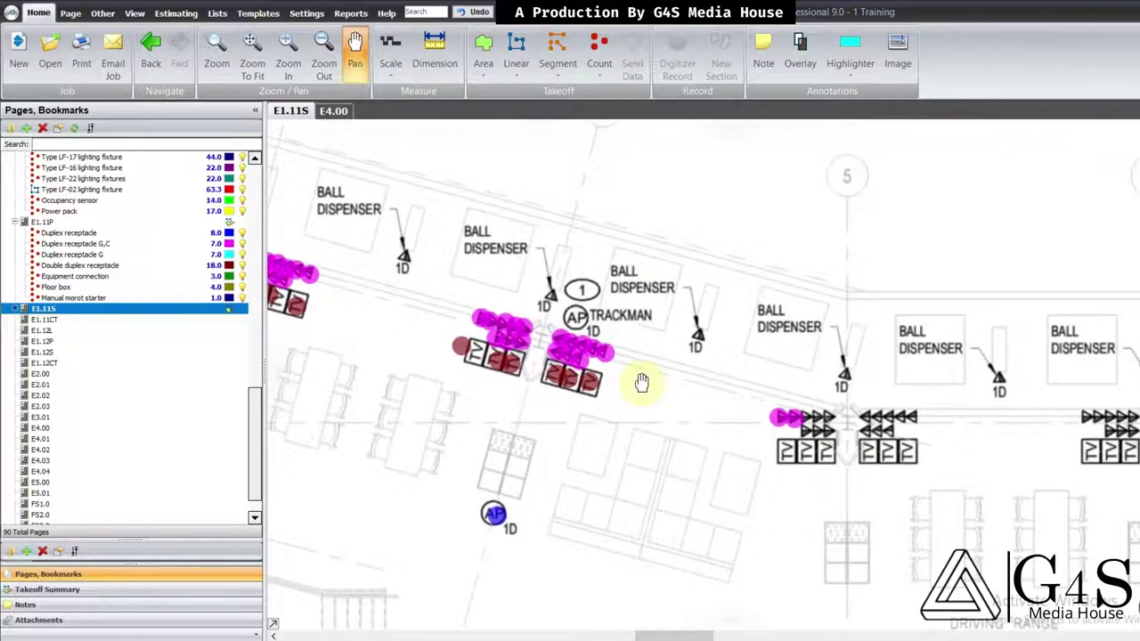
pyautogui.press('Escape')
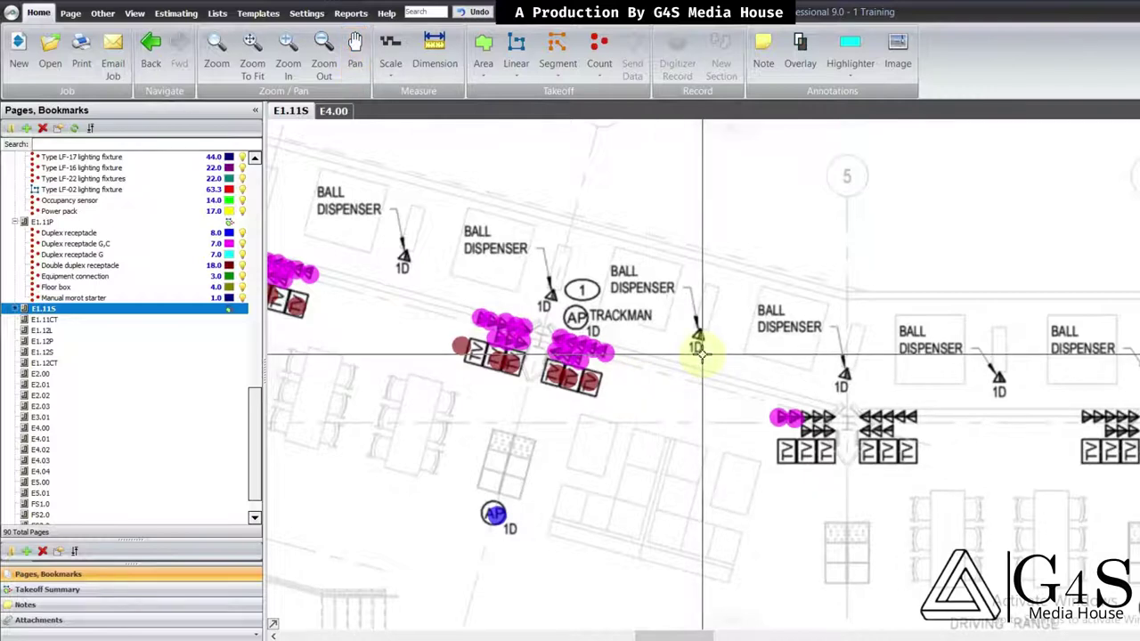
pyautogui.scroll(1, 702, 353)
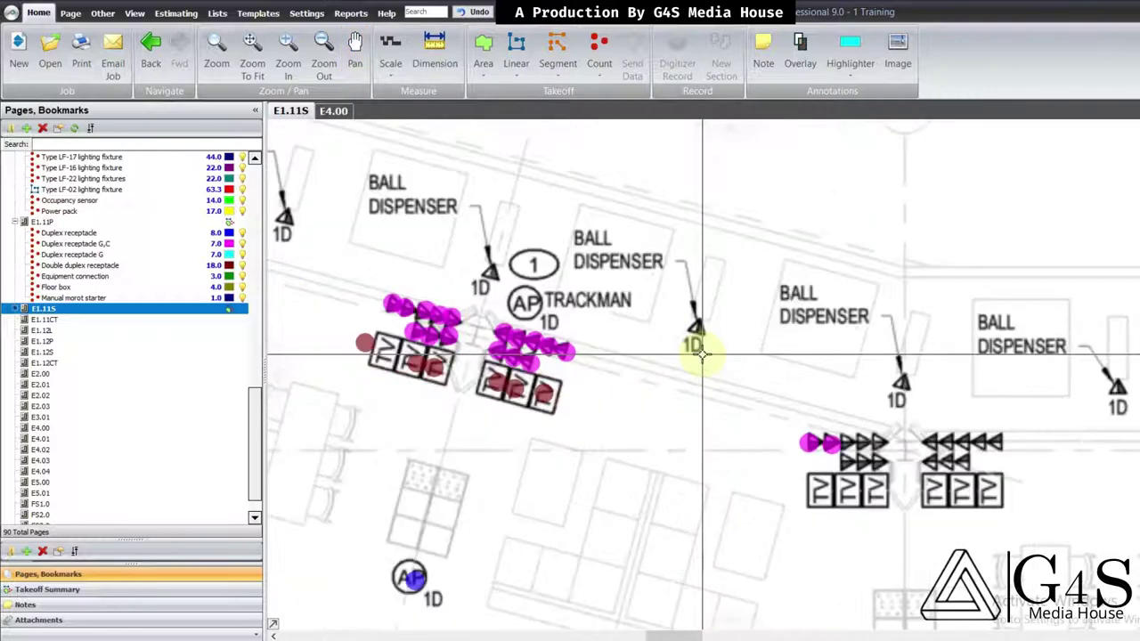
pyautogui.moveTo(768, 365); pyautogui.dragTo(748, 348)
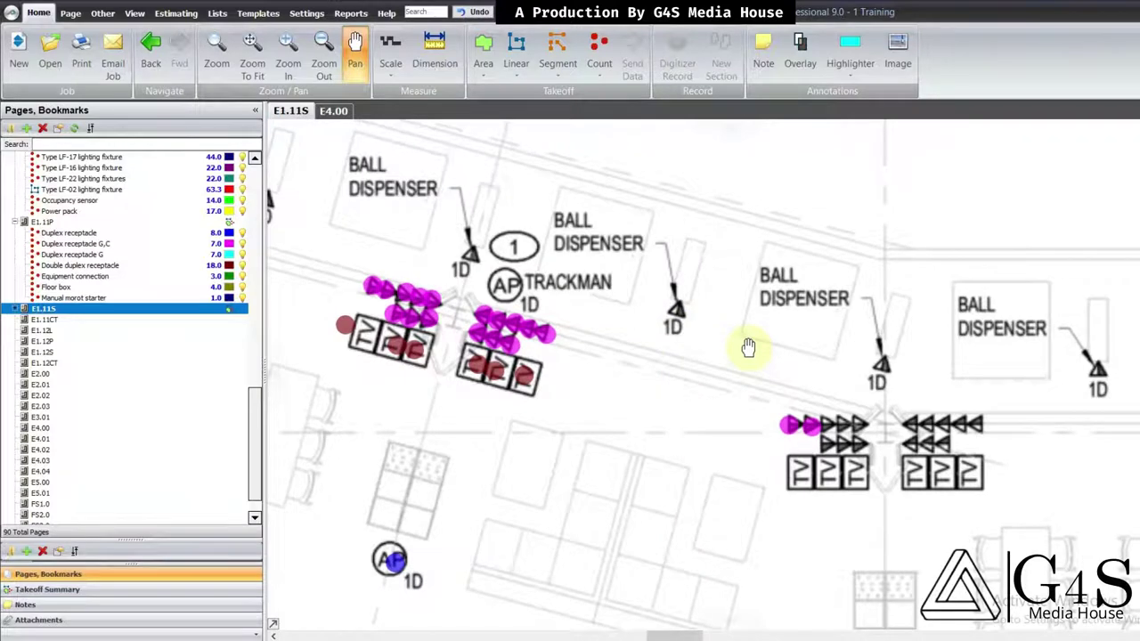
pyautogui.press('Escape')
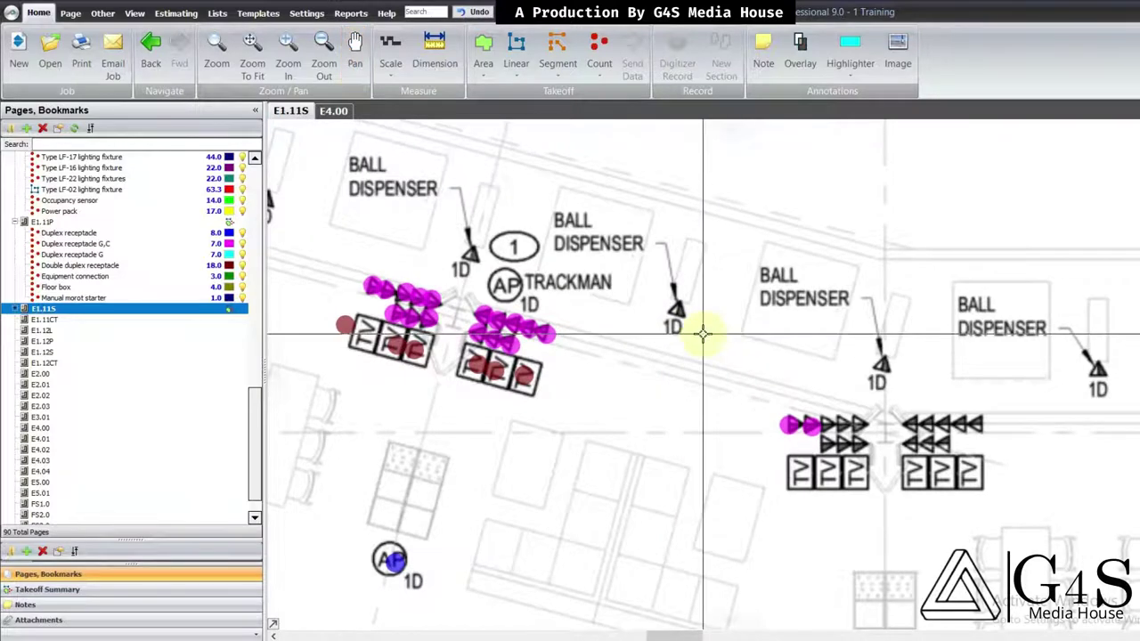
pyautogui.scroll(1, 700, 331)
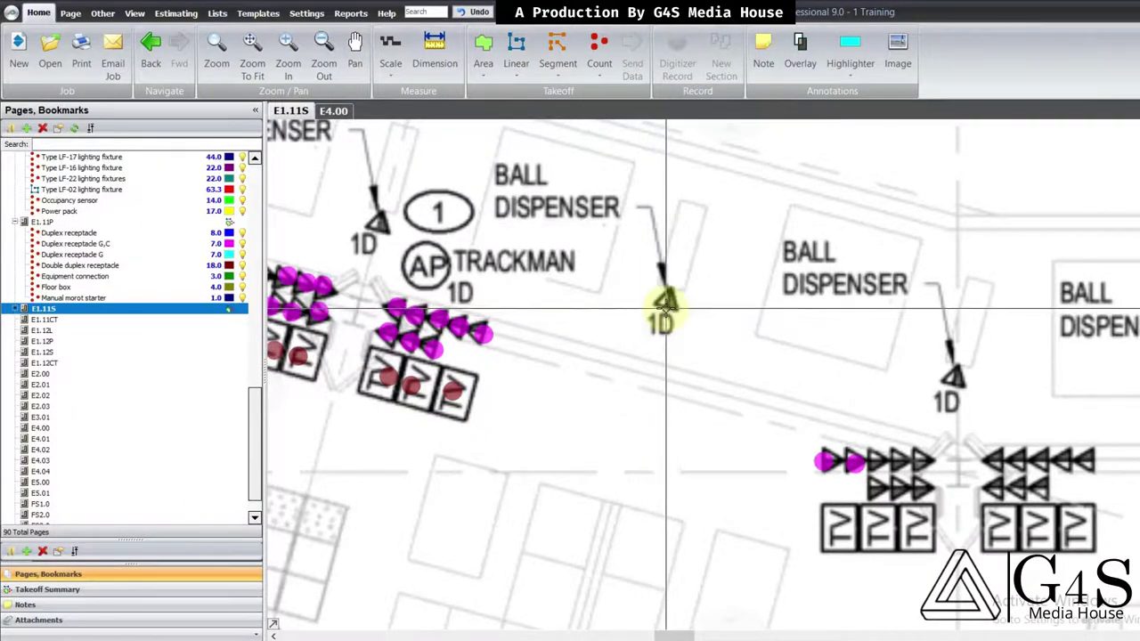
# Step: Examine the 2D data outlet labels at the bar's POS and TV locations and around the event room
pyautogui.scroll(-6, 793, 338)
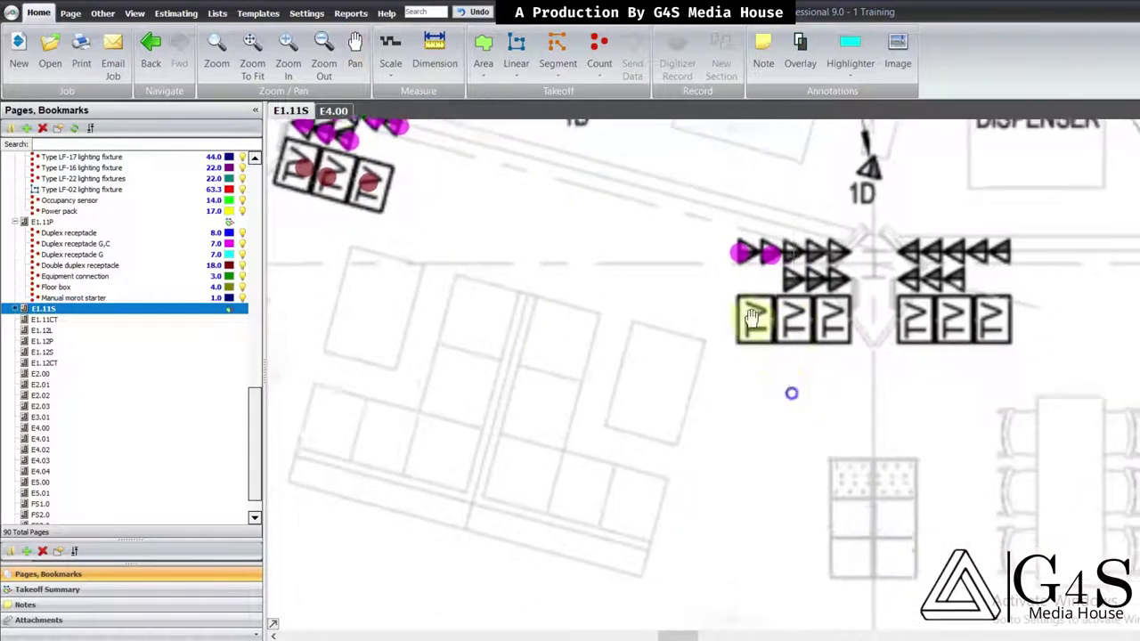
pyautogui.scroll(-4, 725, 321)
pyautogui.scroll(4, 666, 301)
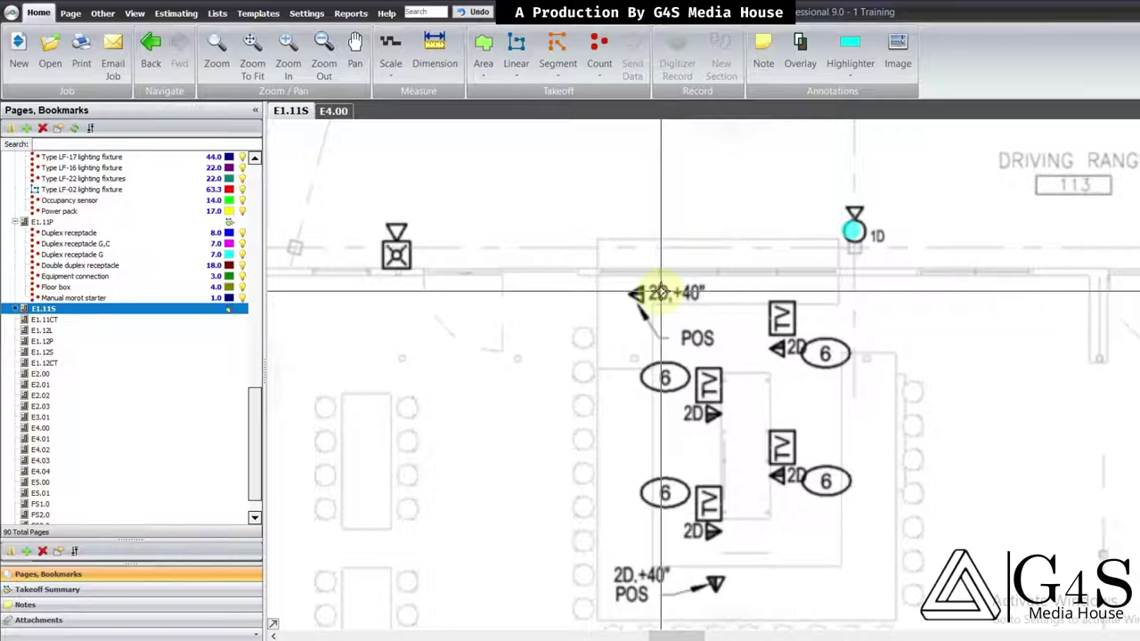
pyautogui.scroll(-3, 661, 291)
pyautogui.moveTo(714, 279)
pyautogui.mouseDown()
pyautogui.moveTo(717, 293)
pyautogui.moveTo(695, 281)
pyautogui.mouseUp()
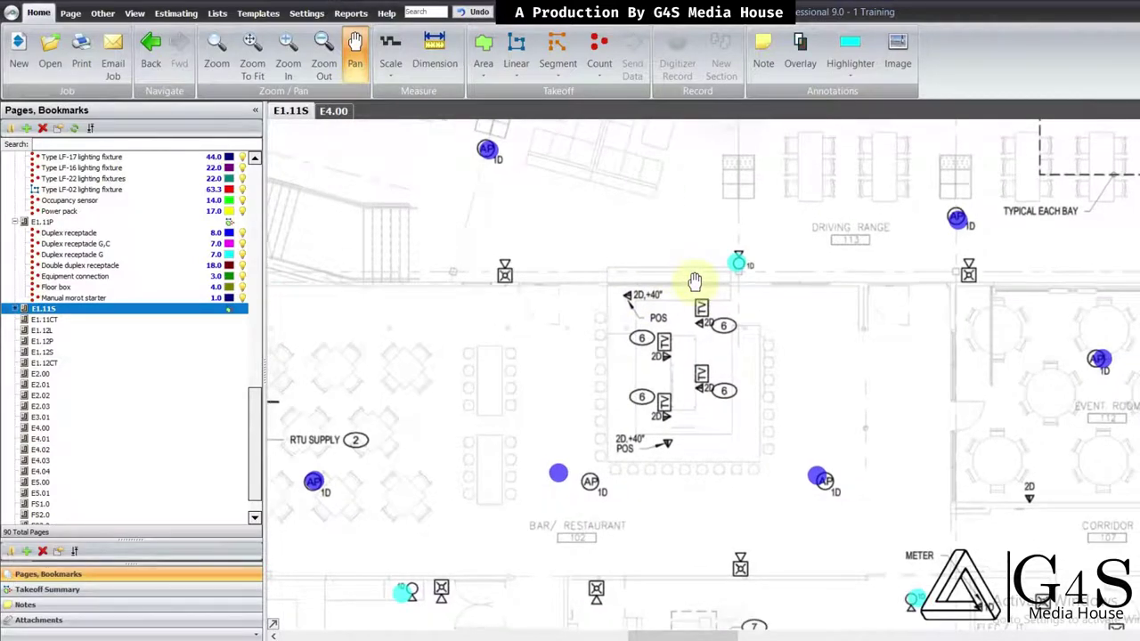
pyautogui.moveTo(695, 282); pyautogui.dragTo(649, 293)
pyautogui.moveTo(792, 358); pyautogui.dragTo(747, 328)
pyautogui.moveTo(781, 418); pyautogui.dragTo(775, 304)
pyautogui.moveTo(870, 376); pyautogui.dragTo(733, 349)
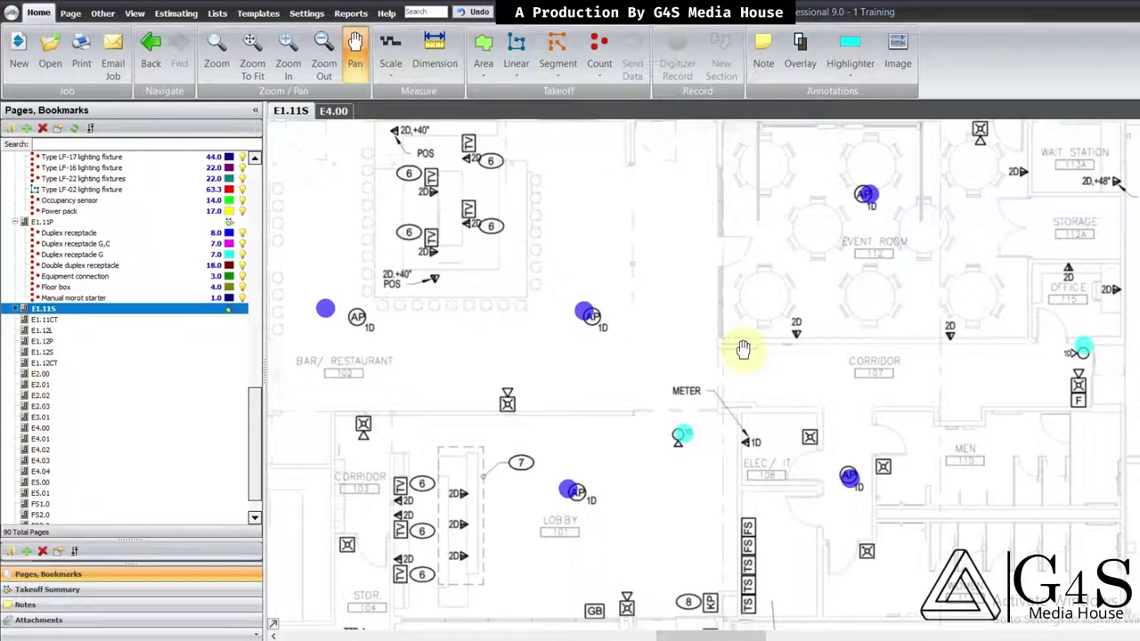
# Step: Trace the plan from the lobby to mechanical room 105 and examine the TTB-1 and TGB-1 locations
pyautogui.moveTo(838, 325); pyautogui.dragTo(989, 281)
pyautogui.moveTo(739, 539); pyautogui.dragTo(797, 425)
pyautogui.moveTo(667, 529); pyautogui.dragTo(706, 433)
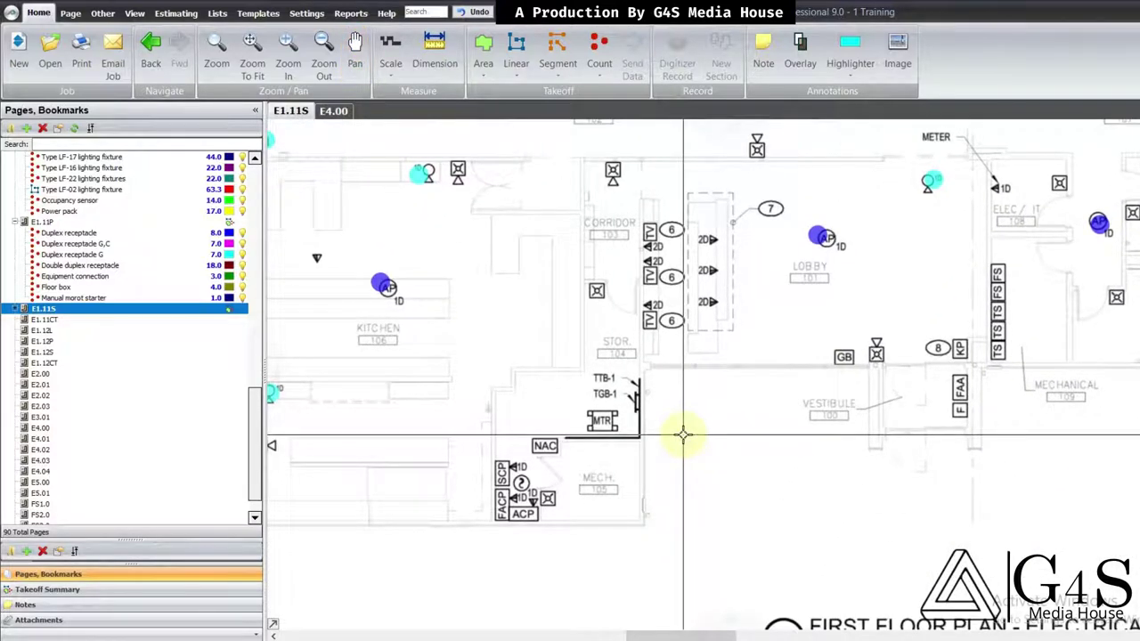
pyautogui.scroll(3, 669, 427)
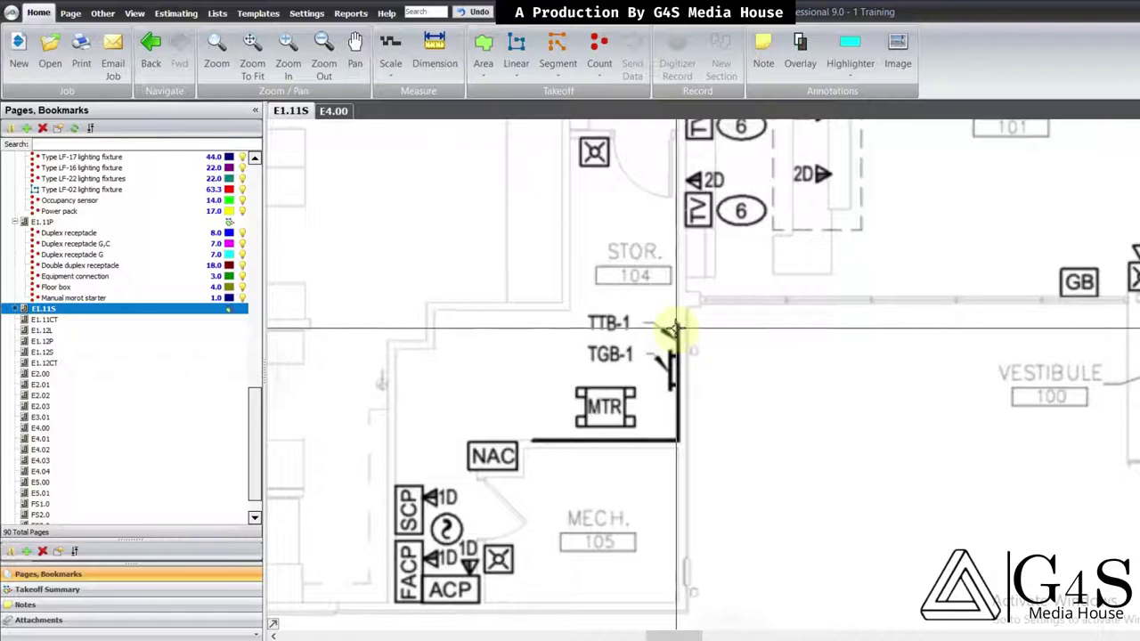
pyautogui.moveTo(706, 326); pyautogui.dragTo(707, 330)
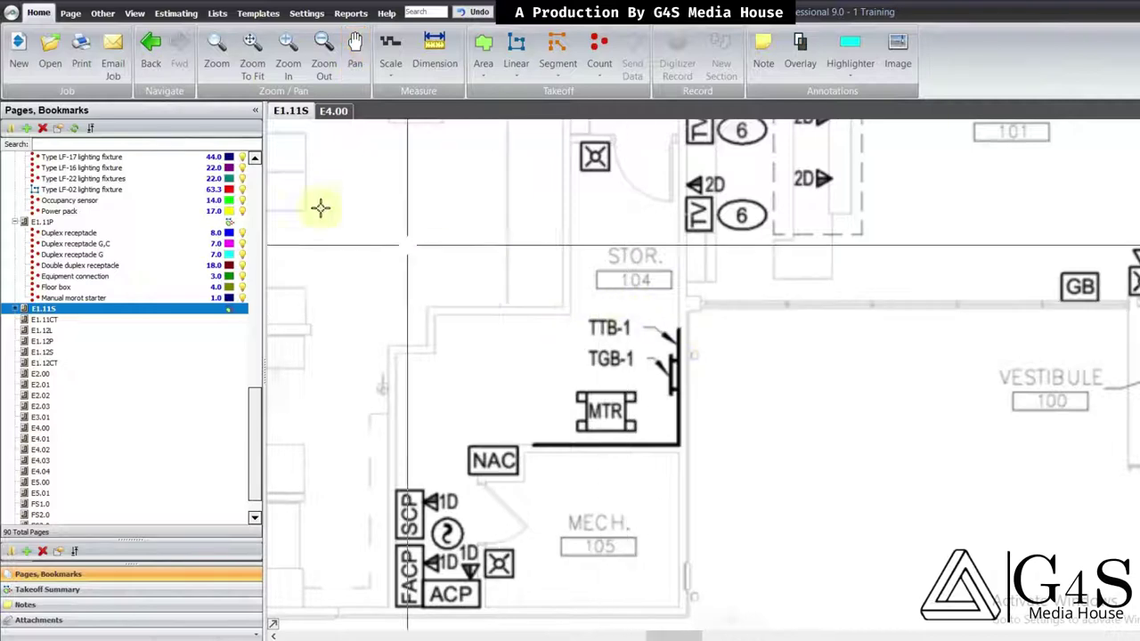
# Step: Examine the speaker system riser diagram on sheet E4.00, including the TTB conduit note and the speaker quantity note
pyautogui.click(333, 111)
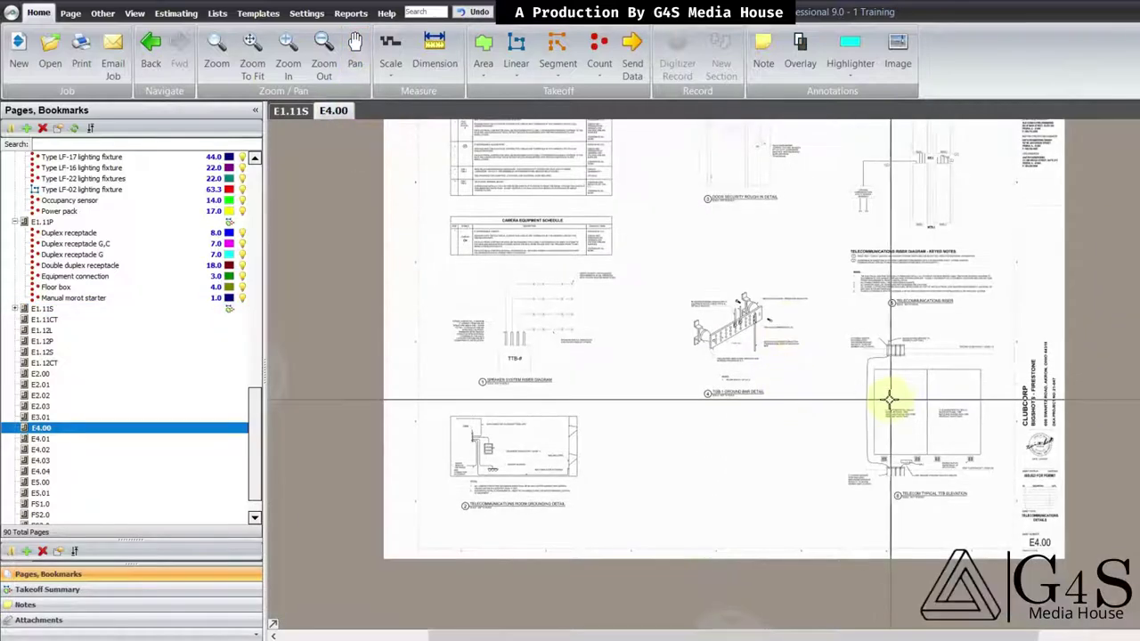
pyautogui.scroll(5, 725, 433)
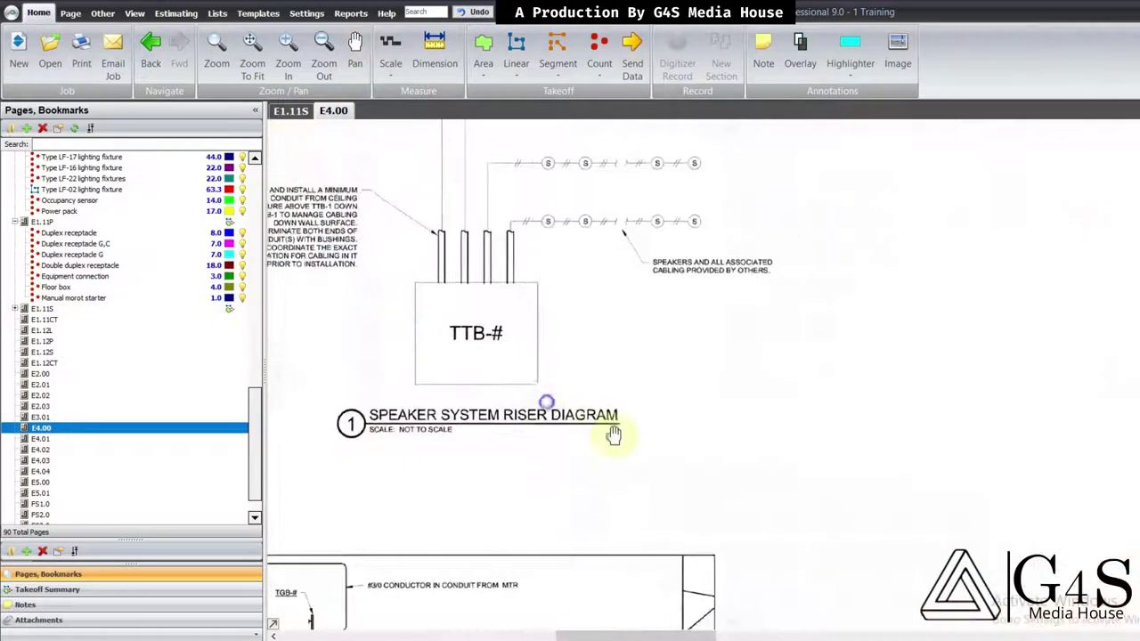
pyautogui.moveTo(614, 436)
pyautogui.mouseDown()
pyautogui.moveTo(565, 401)
pyautogui.moveTo(647, 460)
pyautogui.moveTo(674, 296)
pyautogui.moveTo(667, 509)
pyautogui.mouseUp()
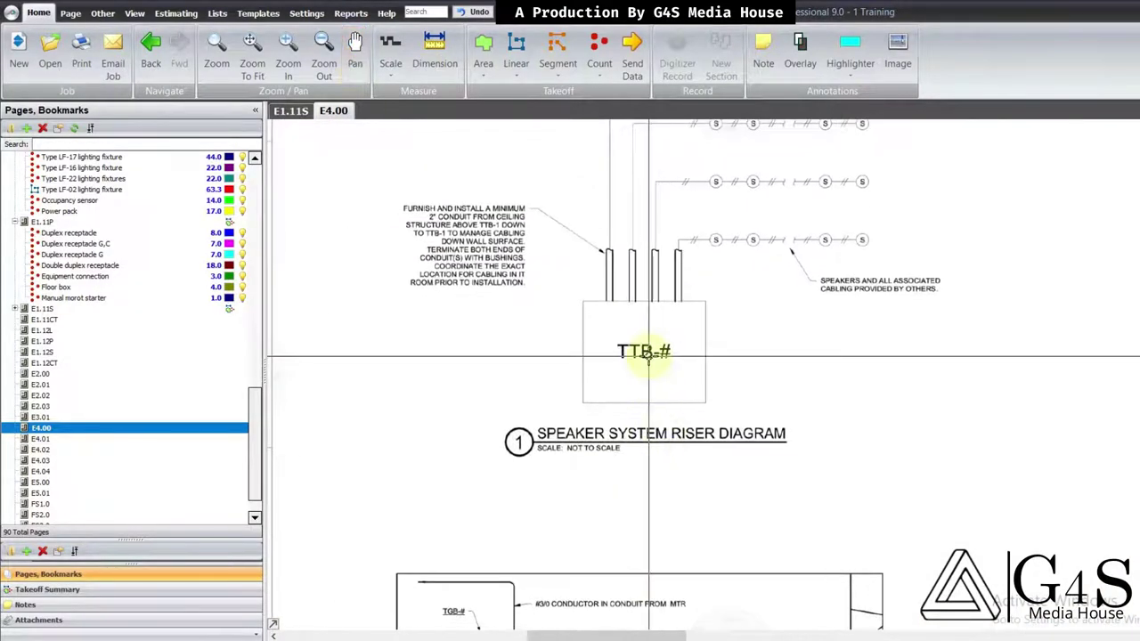
pyautogui.moveTo(733, 351); pyautogui.dragTo(732, 389)
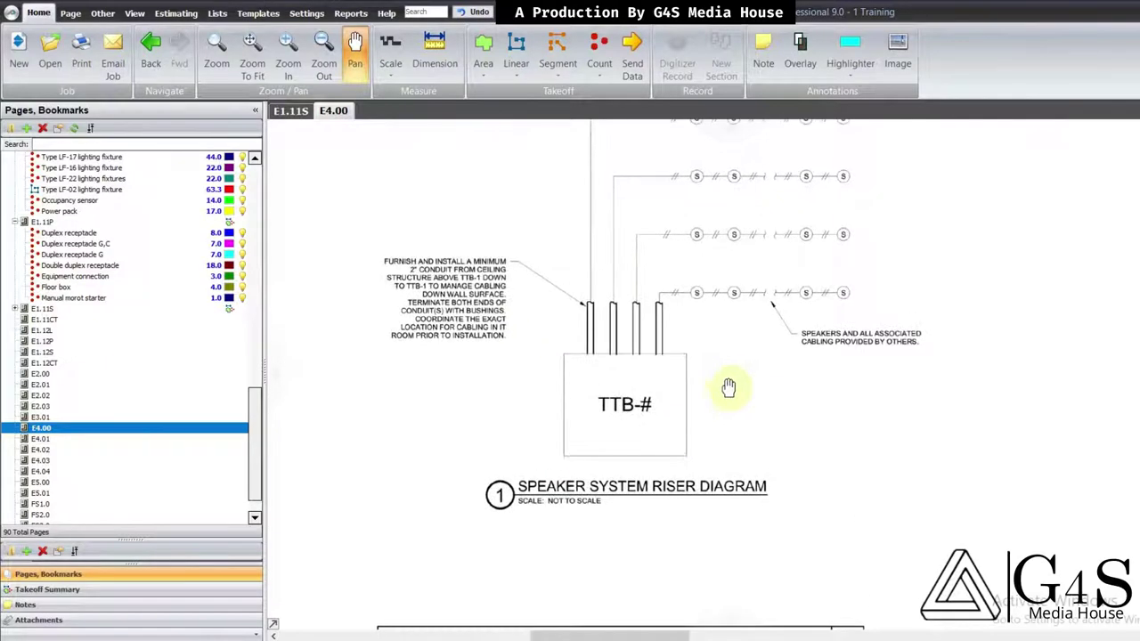
pyautogui.scroll(-1, 705, 389)
pyautogui.moveTo(845, 390); pyautogui.dragTo(532, 430)
pyautogui.moveTo(743, 407); pyautogui.dragTo(845, 412)
pyautogui.scroll(5, 606, 265)
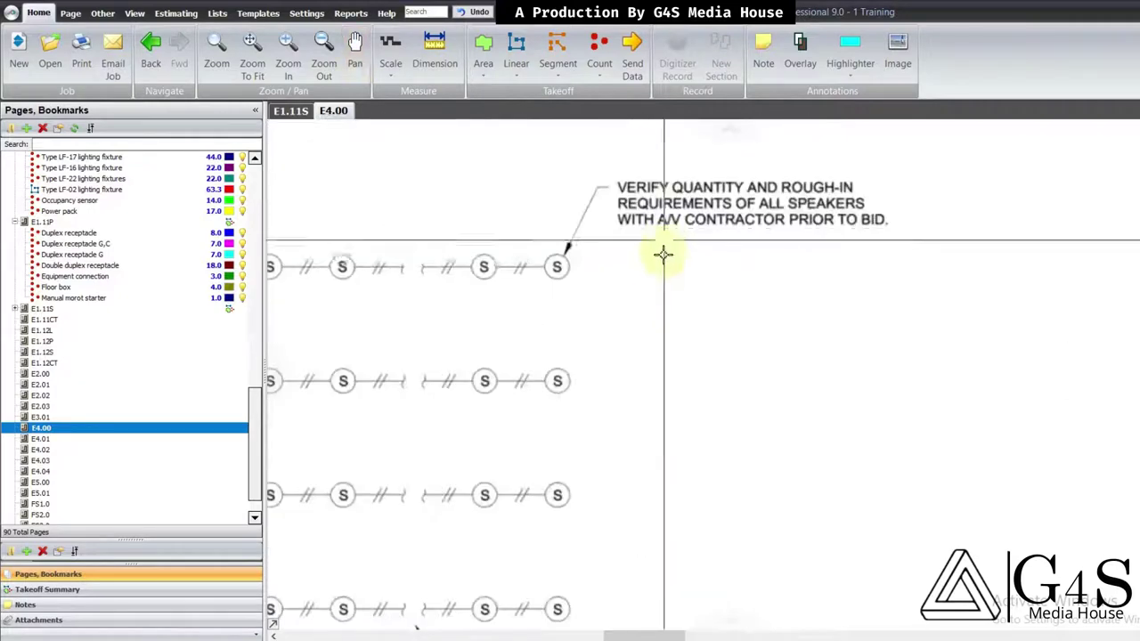
pyautogui.moveTo(632, 354); pyautogui.dragTo(722, 354)
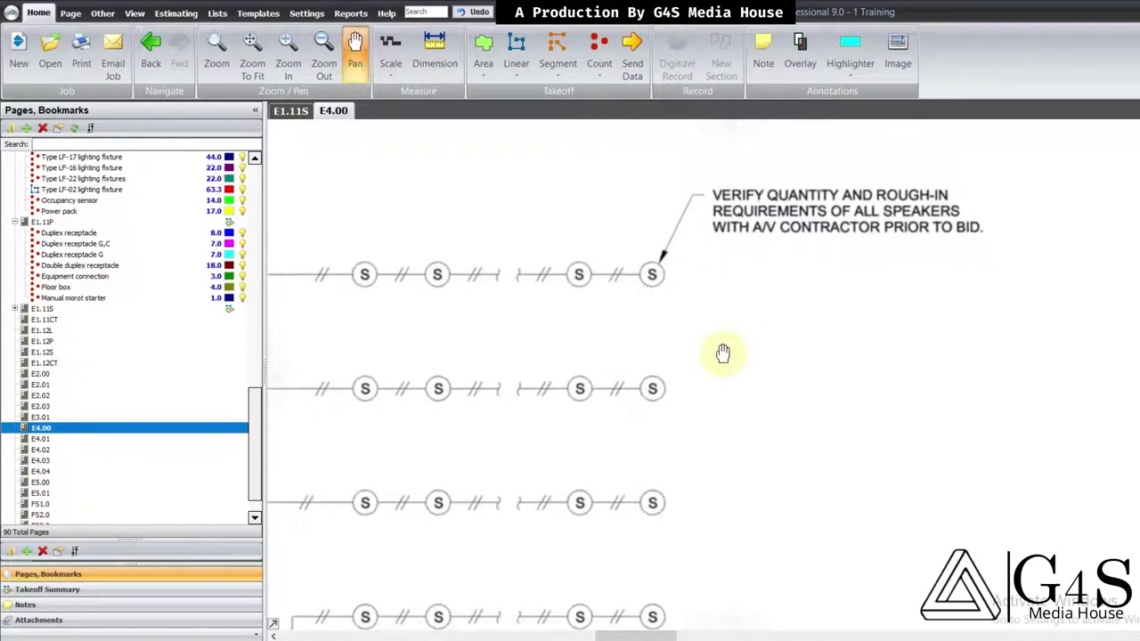
# Step: Locate the Telecom Typical TTB Elevation on sheet E4.00 and examine its overall layout
pyautogui.scroll(-3, 651, 252)
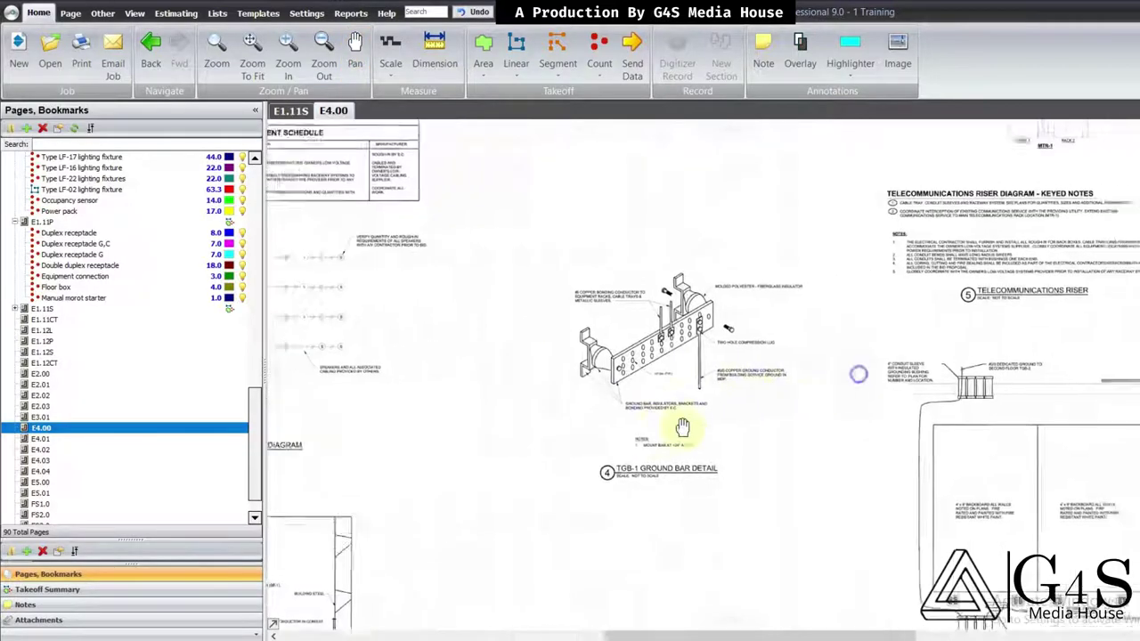
pyautogui.scroll(2, 848, 278)
pyautogui.moveTo(900, 336)
pyautogui.mouseDown()
pyautogui.moveTo(848, 278)
pyautogui.moveTo(849, 377)
pyautogui.moveTo(827, 280)
pyautogui.mouseUp()
pyautogui.moveTo(811, 326); pyautogui.dragTo(831, 247)
pyautogui.scroll(1, 775, 321)
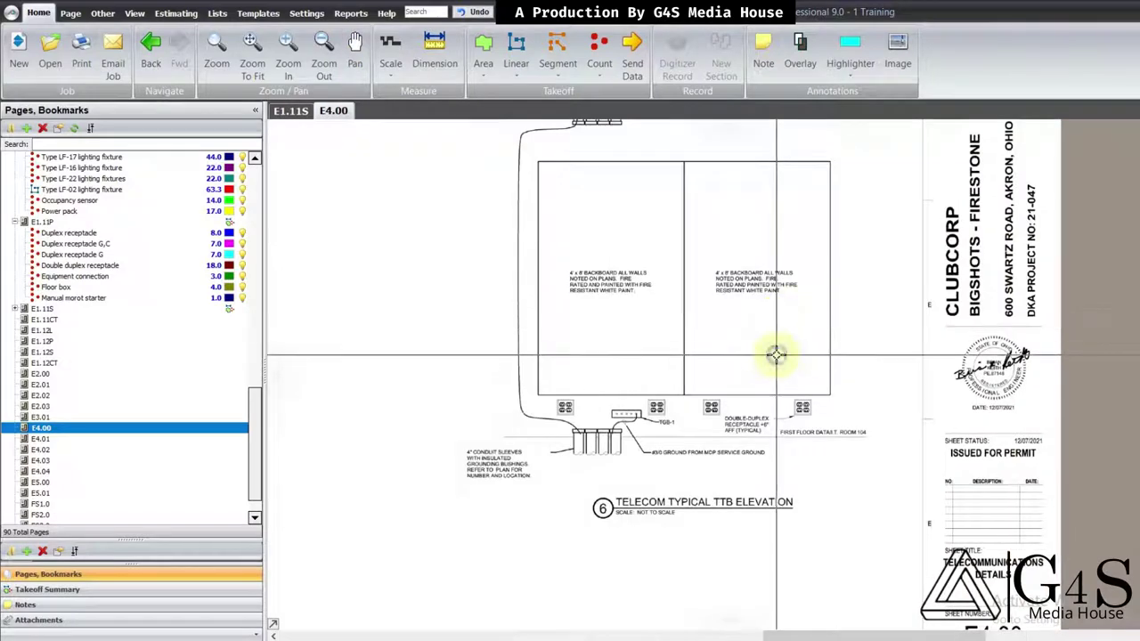
pyautogui.scroll(1, 789, 372)
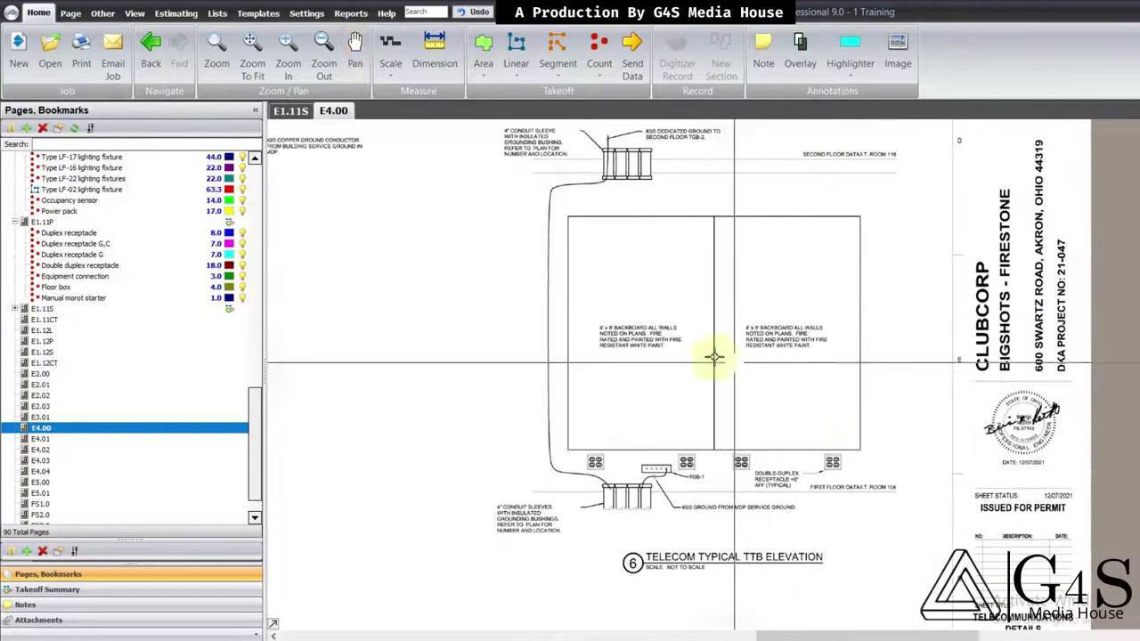
pyautogui.moveTo(684, 289)
pyautogui.mouseDown()
pyautogui.moveTo(684, 227)
pyautogui.moveTo(693, 305)
pyautogui.moveTo(672, 323)
pyautogui.moveTo(668, 392)
pyautogui.moveTo(666, 374)
pyautogui.mouseUp()
pyautogui.scroll(1, 598, 304)
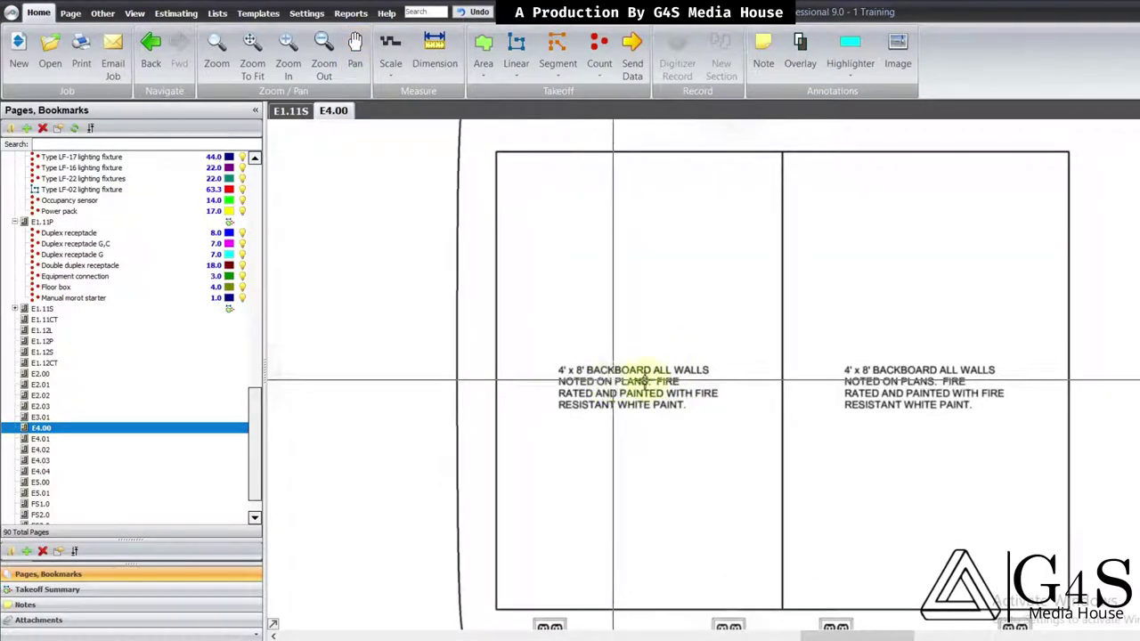
# Step: Examine the 4' x 8' backboard notes on both panels of the TTB elevation
pyautogui.scroll(2, 559, 356)
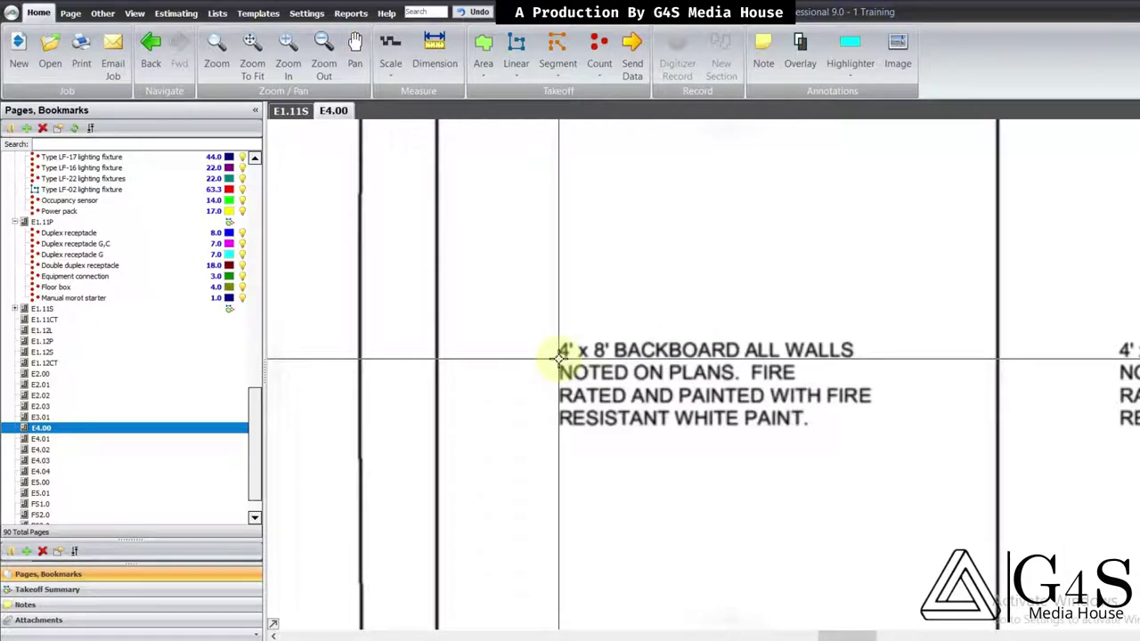
pyautogui.moveTo(745, 410); pyautogui.dragTo(596, 383)
pyautogui.scroll(-2, 597, 385)
pyautogui.moveTo(969, 443)
pyautogui.mouseDown()
pyautogui.moveTo(945, 428)
pyautogui.moveTo(952, 380)
pyautogui.mouseUp()
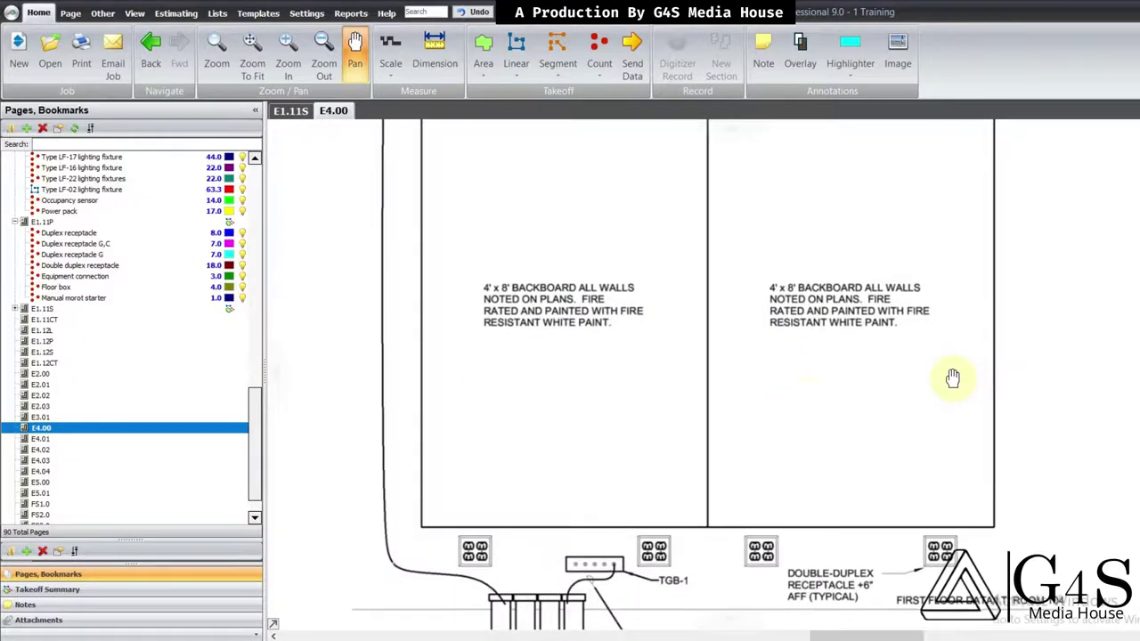
pyautogui.moveTo(668, 405); pyautogui.dragTo(695, 441)
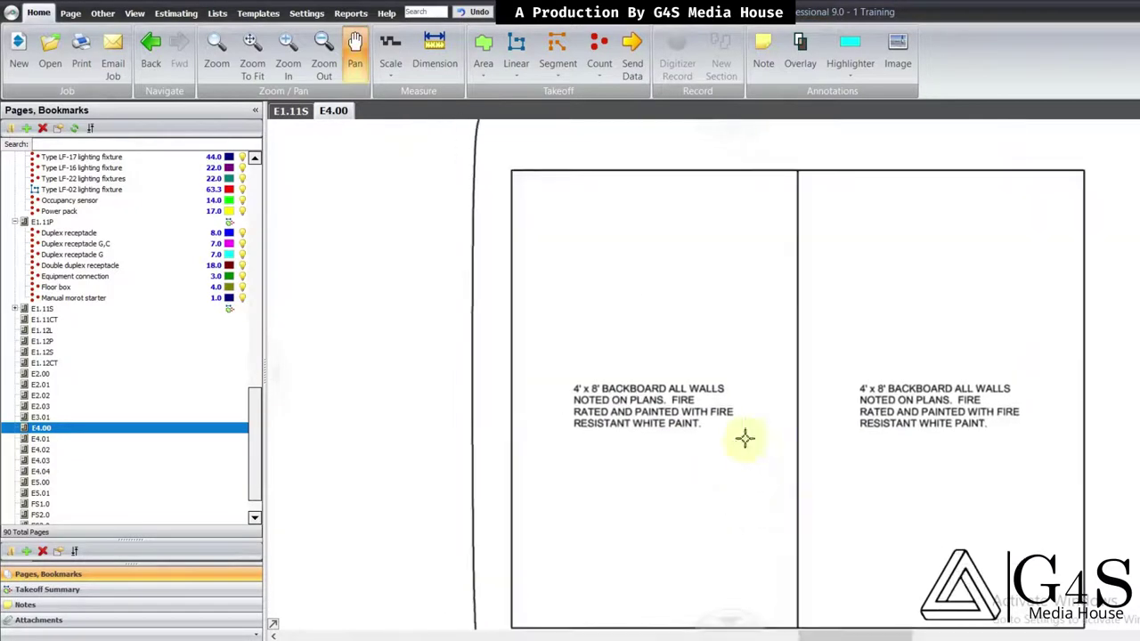
pyautogui.scroll(-1, 739, 446)
pyautogui.moveTo(669, 408); pyautogui.dragTo(670, 407)
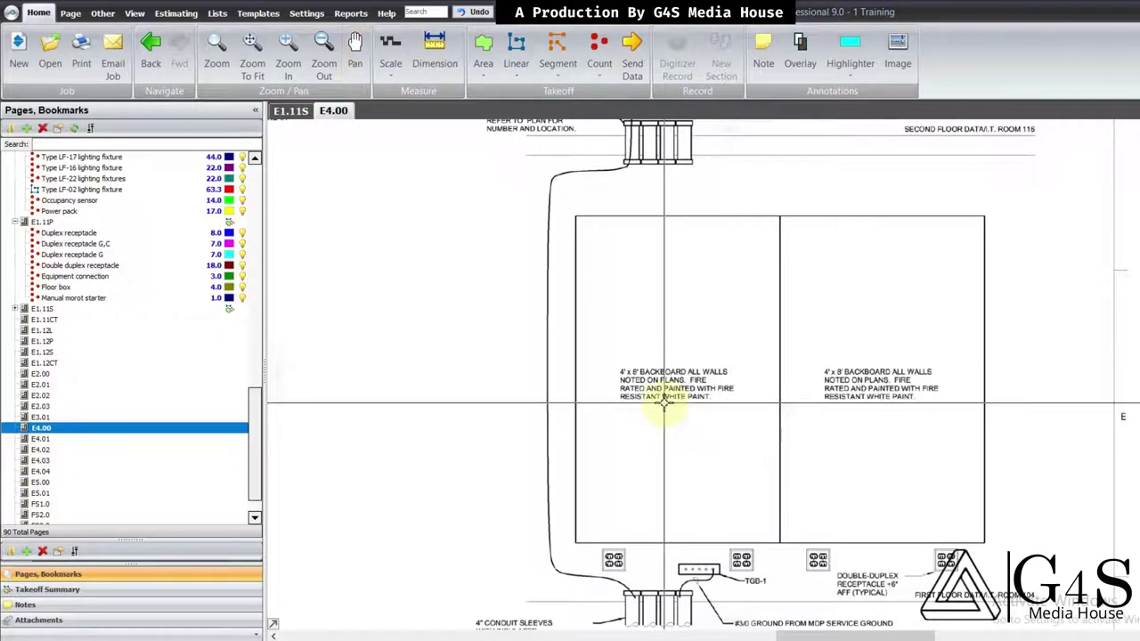
pyautogui.scroll(1, 647, 386)
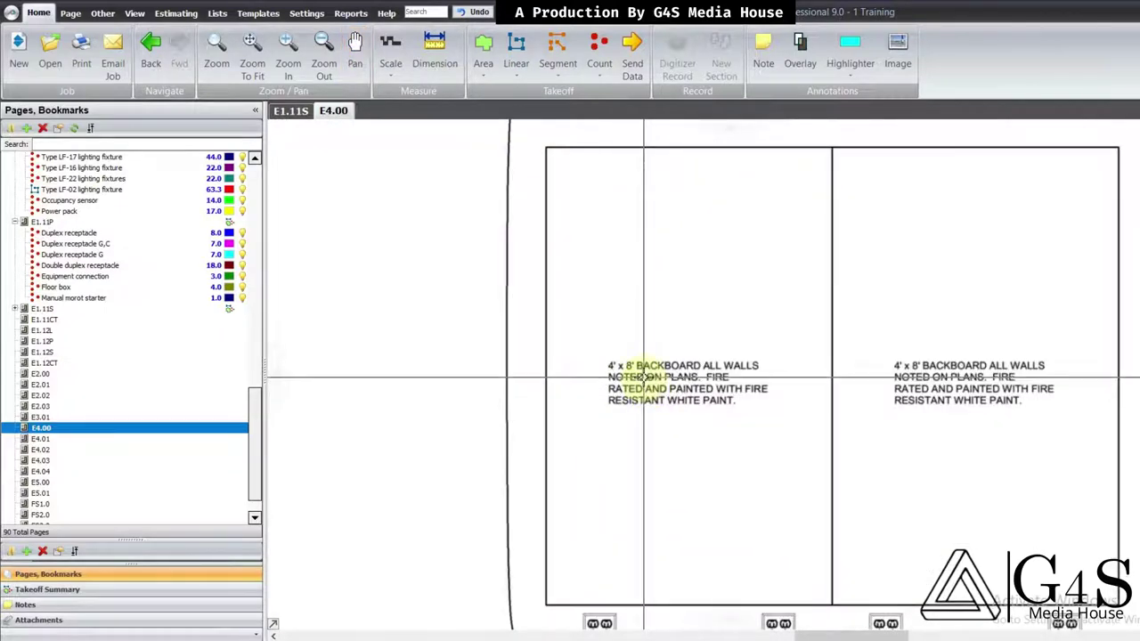
pyautogui.scroll(-2, 677, 361)
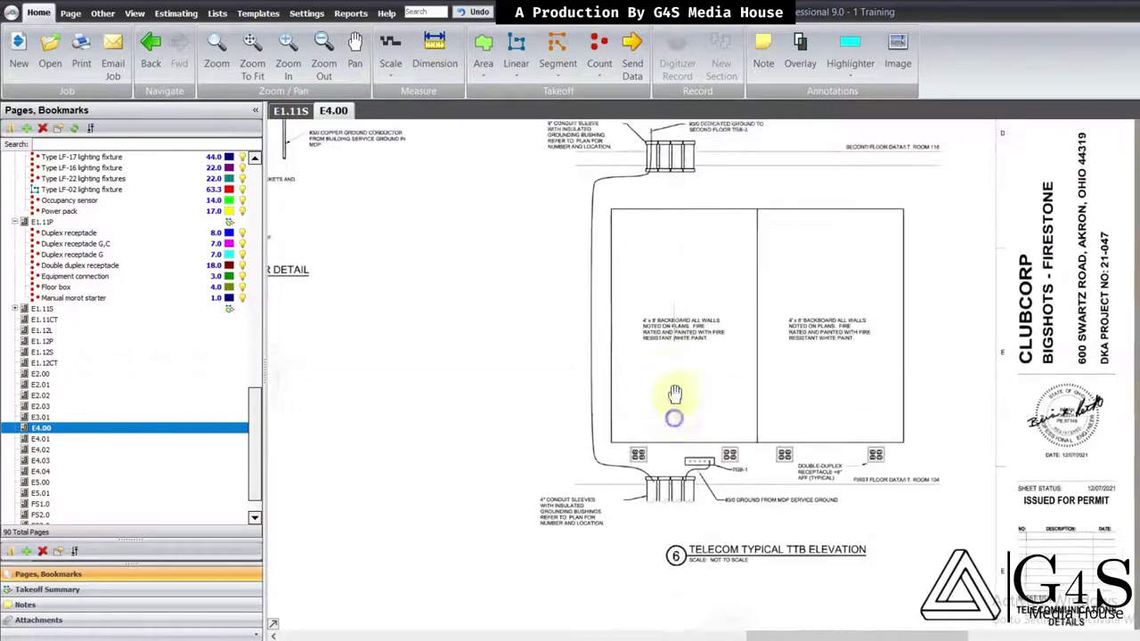
# Step: Return to sheet E1.11S and examine the TTB-1 and TGB-1 walls around the MTR rack
pyautogui.click(290, 111)
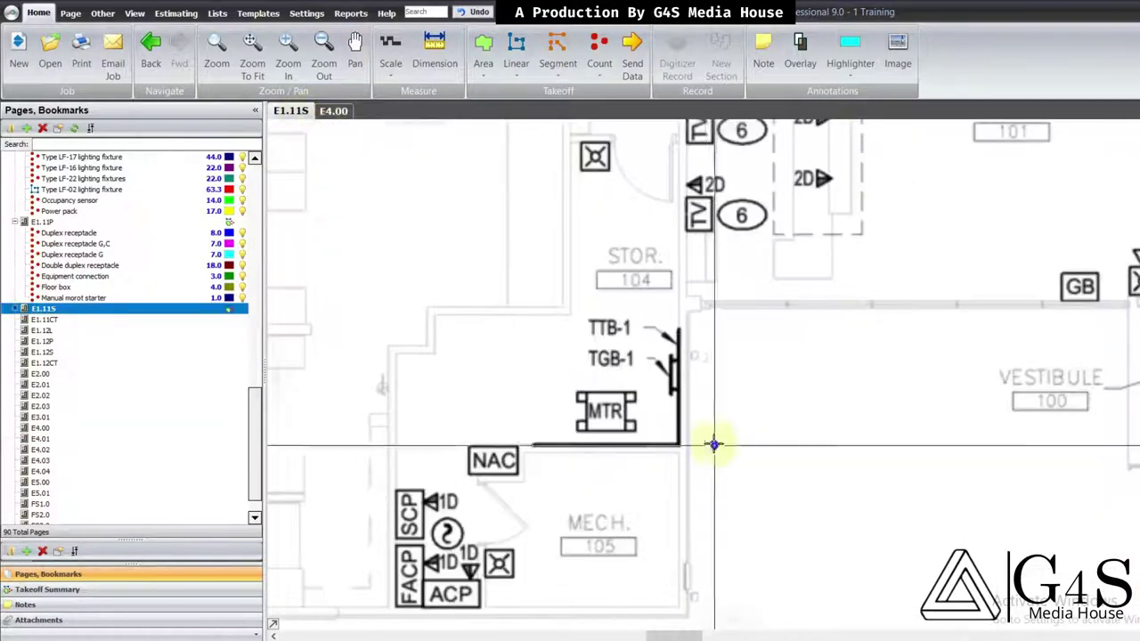
pyautogui.moveTo(715, 445); pyautogui.dragTo(707, 412)
pyautogui.scroll(1, 684, 417)
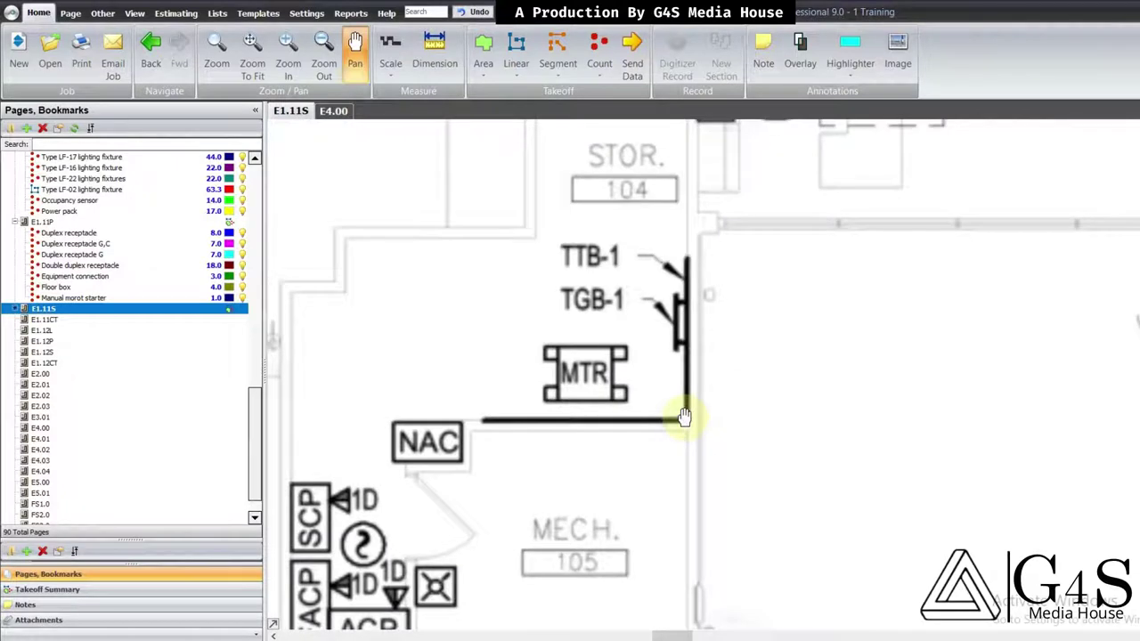
pyautogui.press('Escape')
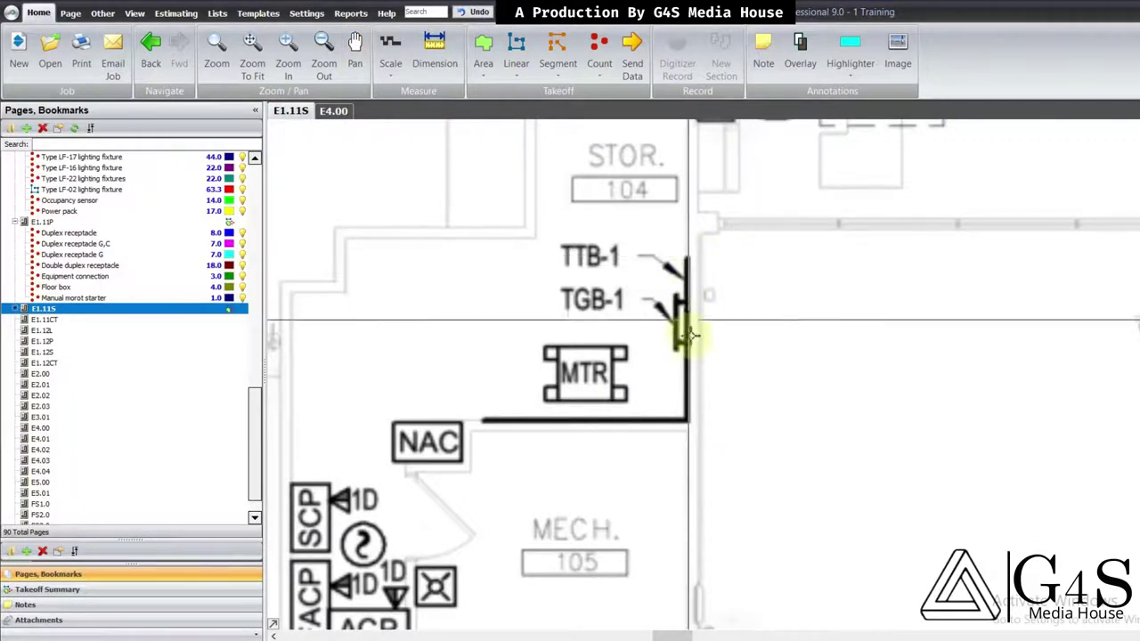
pyautogui.moveTo(840, 437); pyautogui.dragTo(843, 360)
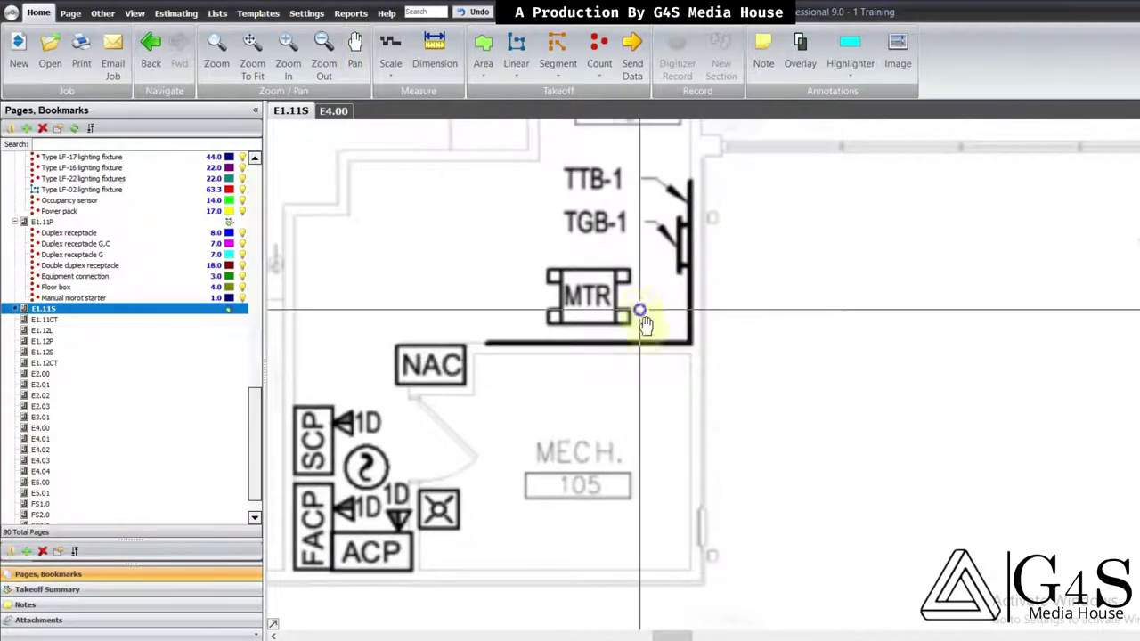
pyautogui.moveTo(640, 312); pyautogui.dragTo(653, 351)
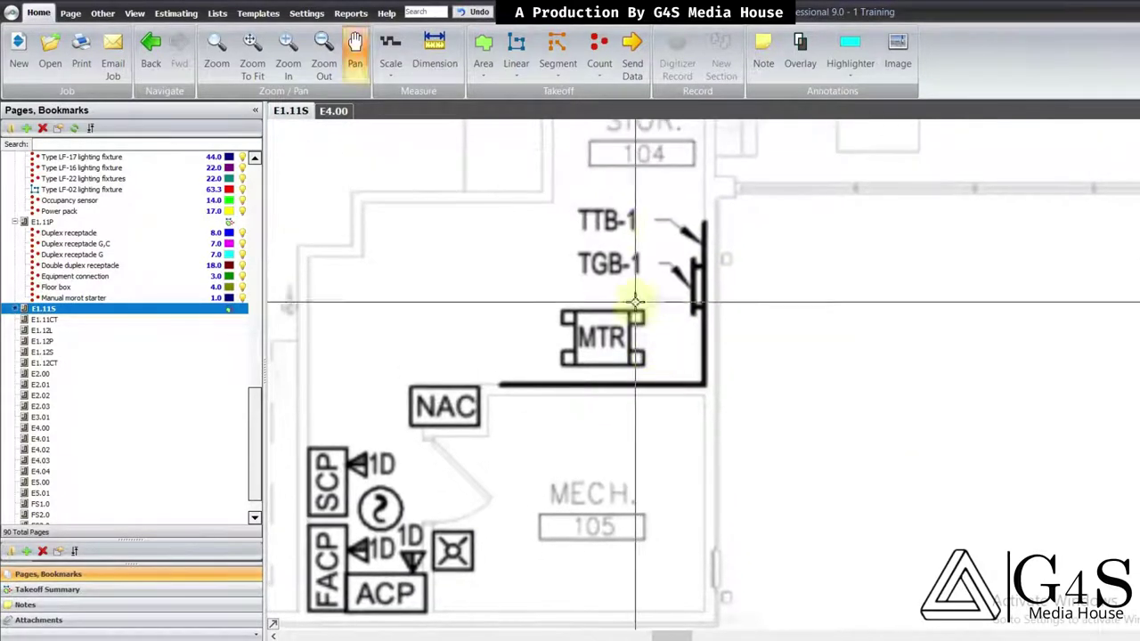
# Step: Set the E1.11S page scale to 1/8" = 1' 0", matching the first floor plan's title
pyautogui.click(517, 49)
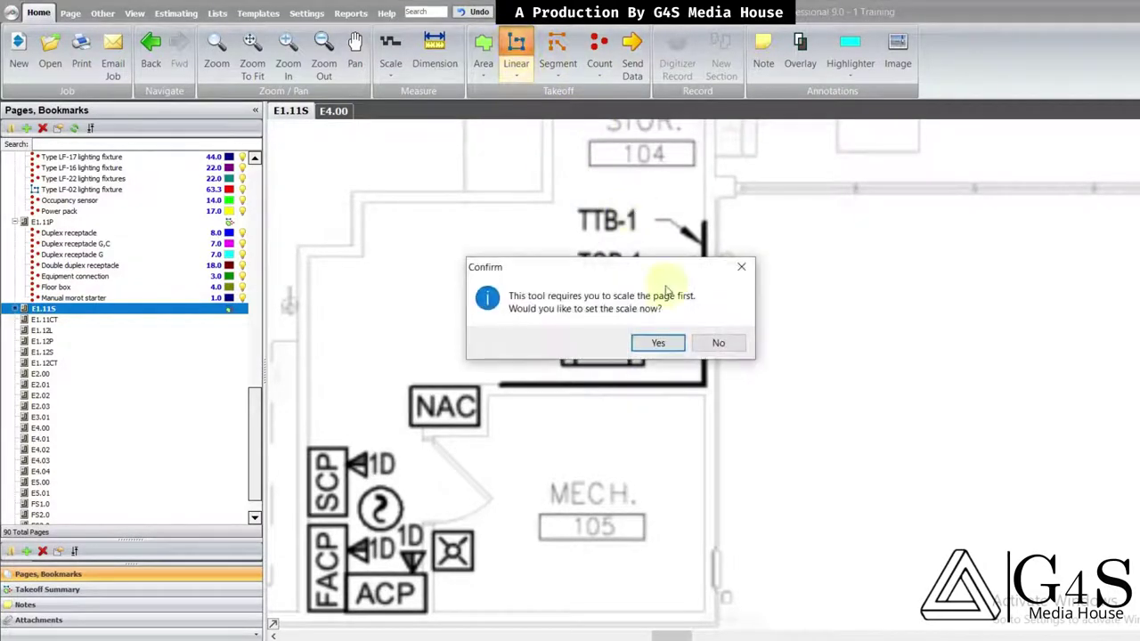
pyautogui.click(713, 345)
pyautogui.scroll(-5, 727, 246)
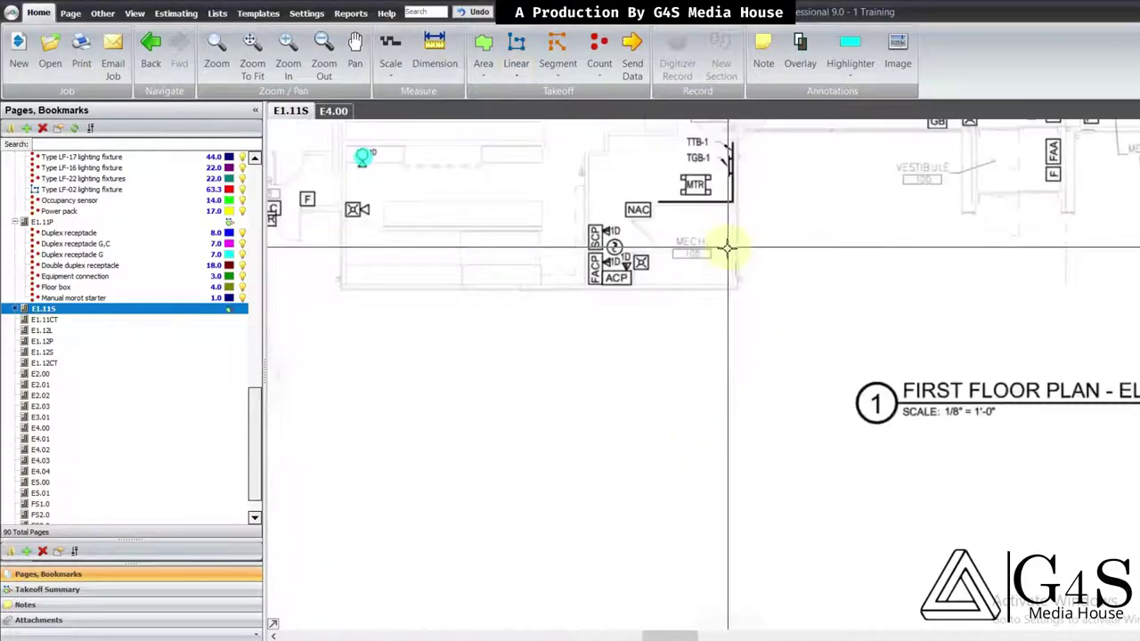
pyautogui.scroll(4, 741, 377)
pyautogui.moveTo(841, 356); pyautogui.dragTo(788, 379)
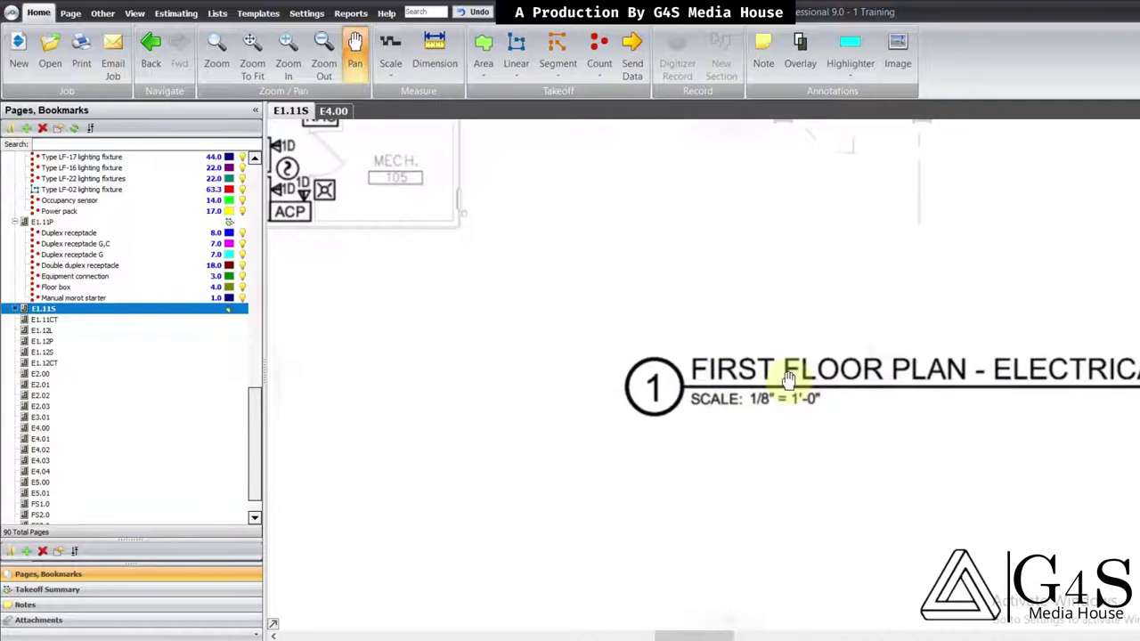
pyautogui.click(390, 73)
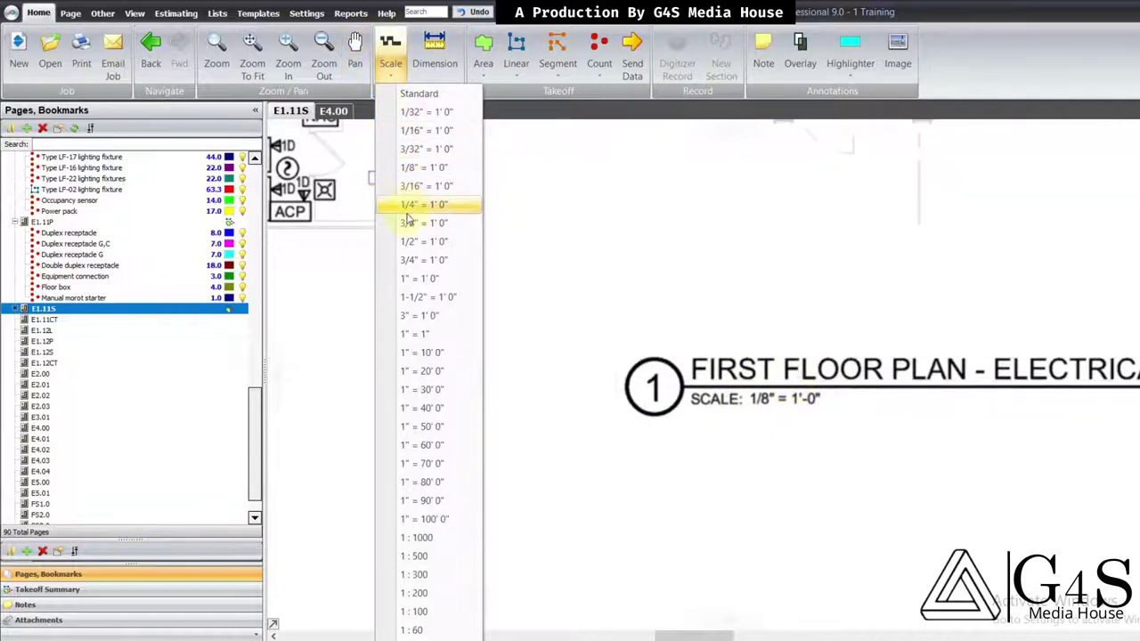
pyautogui.click(428, 170)
# Step: Create a linear takeoff named TTB-1 and trace it along the two backboard walls between storage 104 and mechanical room 105
pyautogui.moveTo(507, 229); pyautogui.dragTo(685, 392)
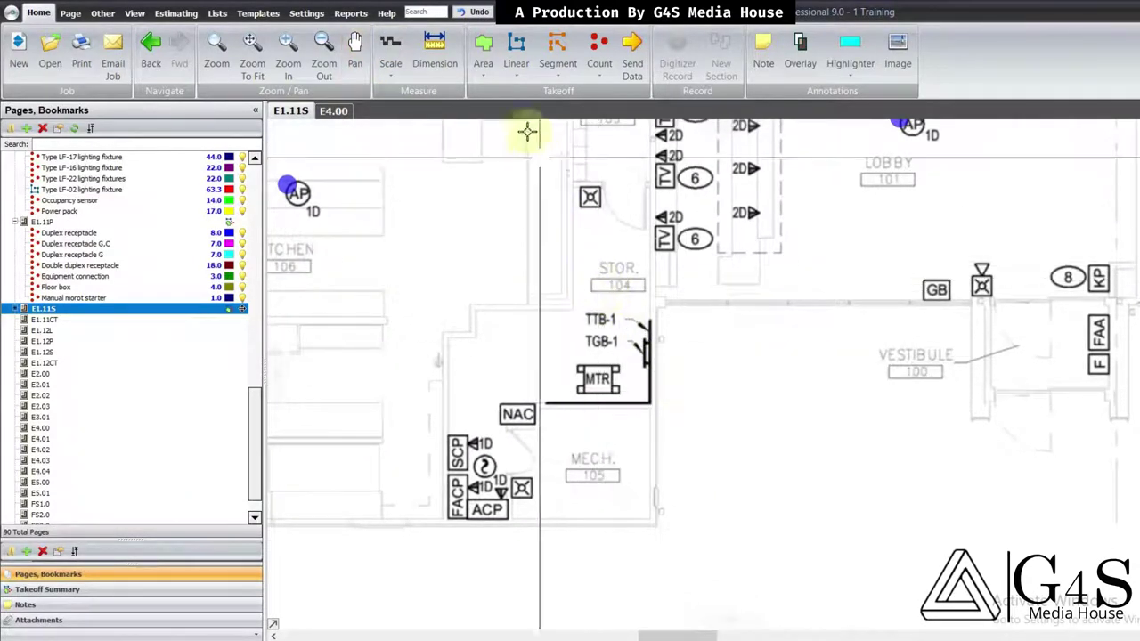
pyautogui.click(516, 42)
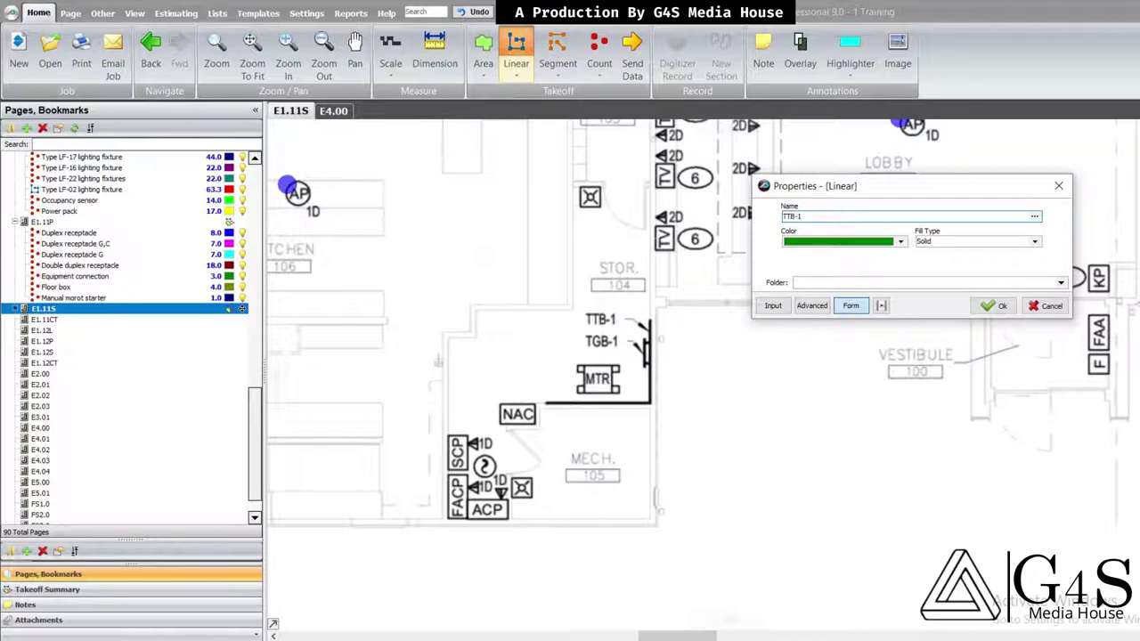
pyautogui.click(987, 303)
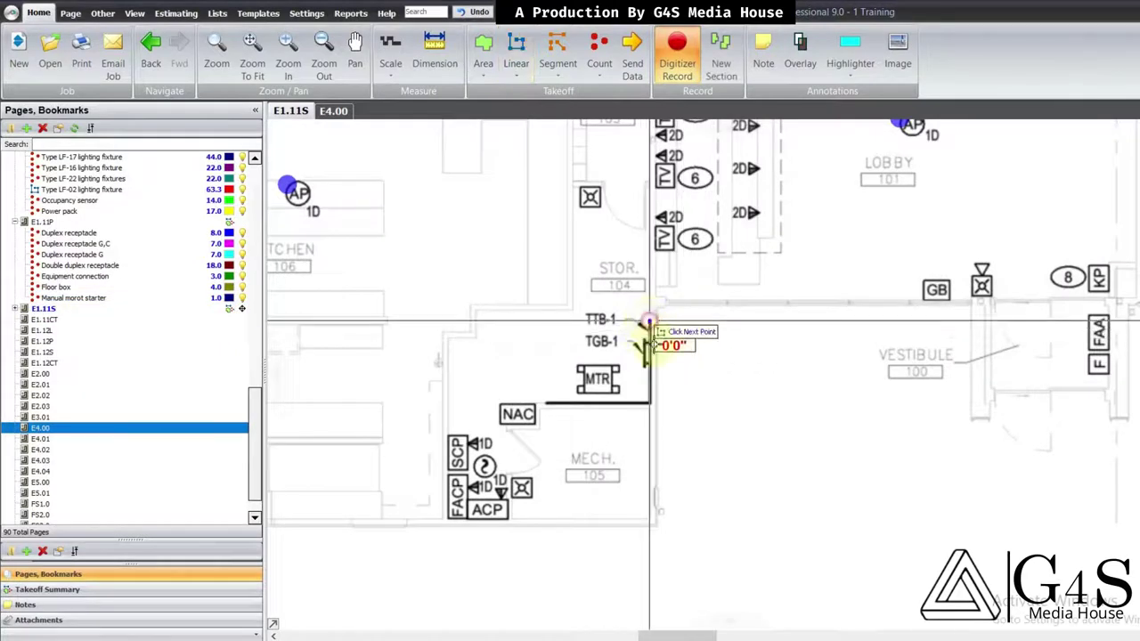
pyautogui.click(649, 403)
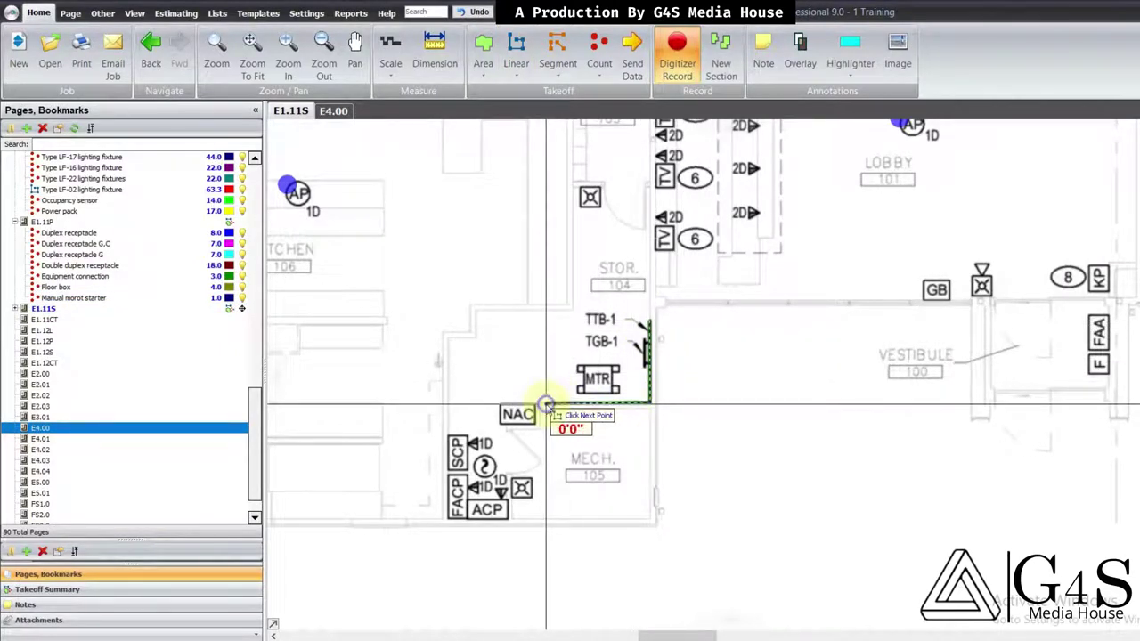
pyautogui.rightClick(546, 405)
pyautogui.click(564, 432)
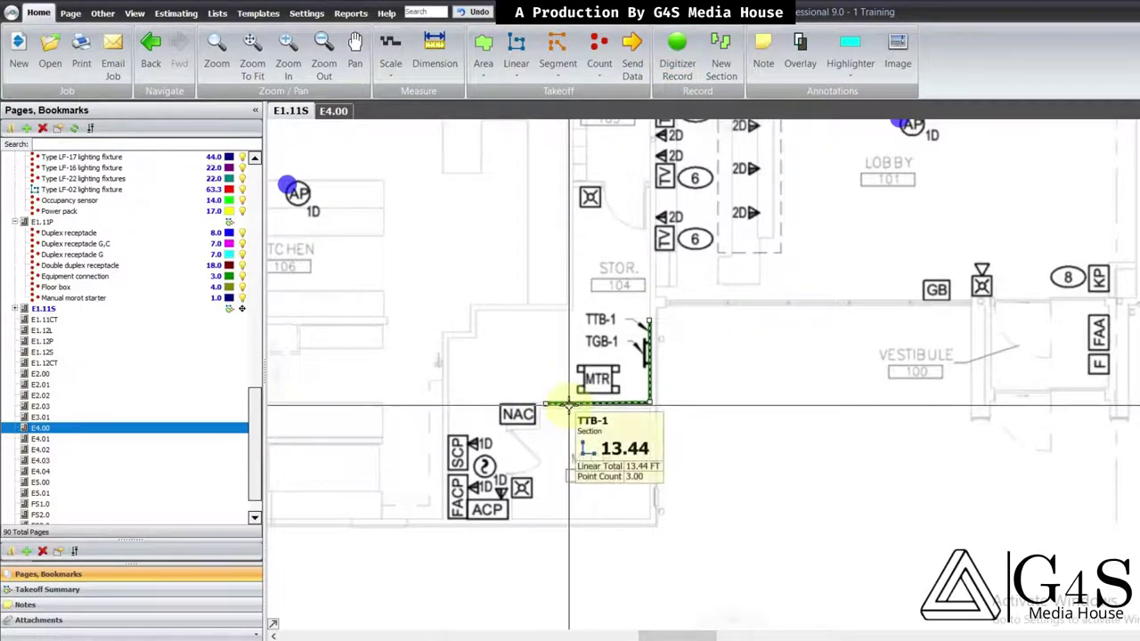
# Step: Examine the traced TTB-1 walls and the devices around the MTR rack and mechanical room 105
pyautogui.moveTo(924, 392); pyautogui.dragTo(966, 364)
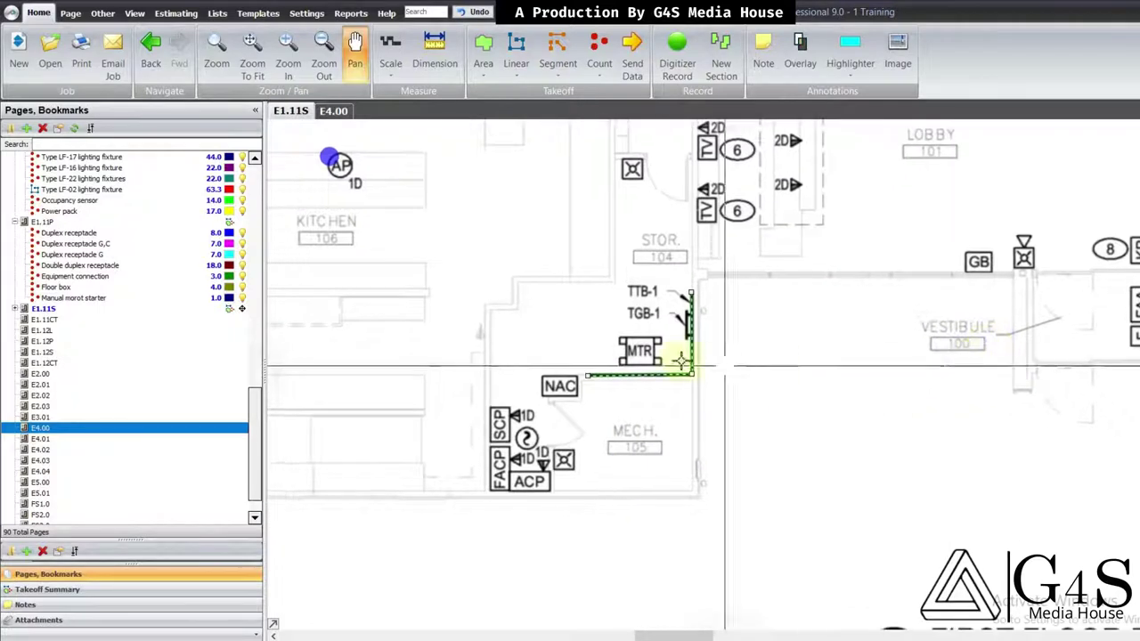
pyautogui.scroll(4, 667, 347)
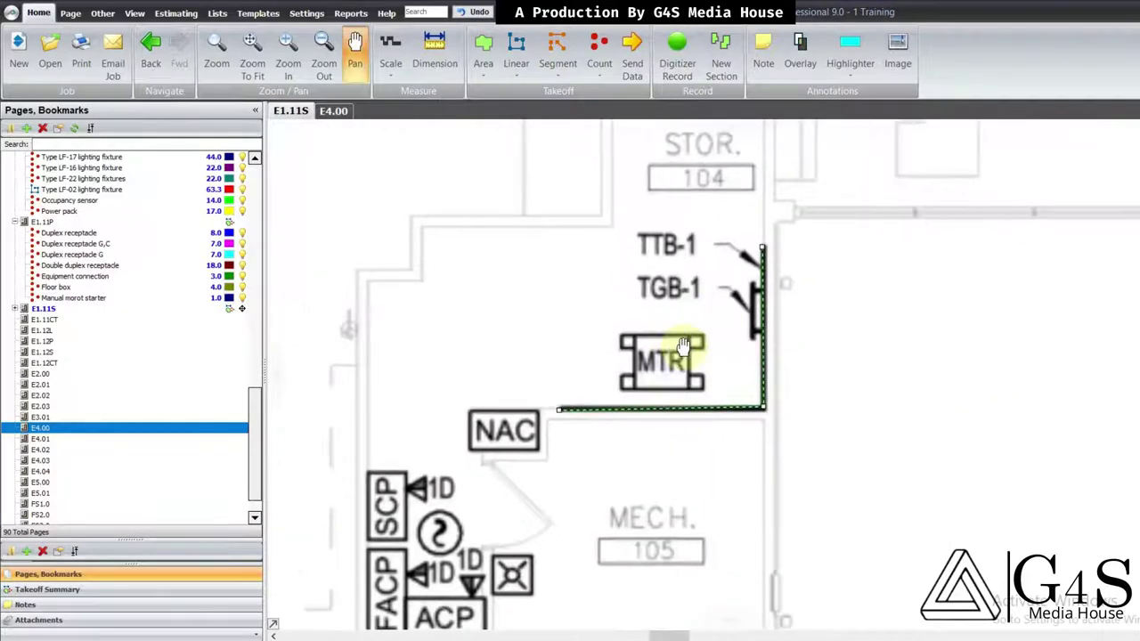
pyautogui.scroll(-5, 682, 347)
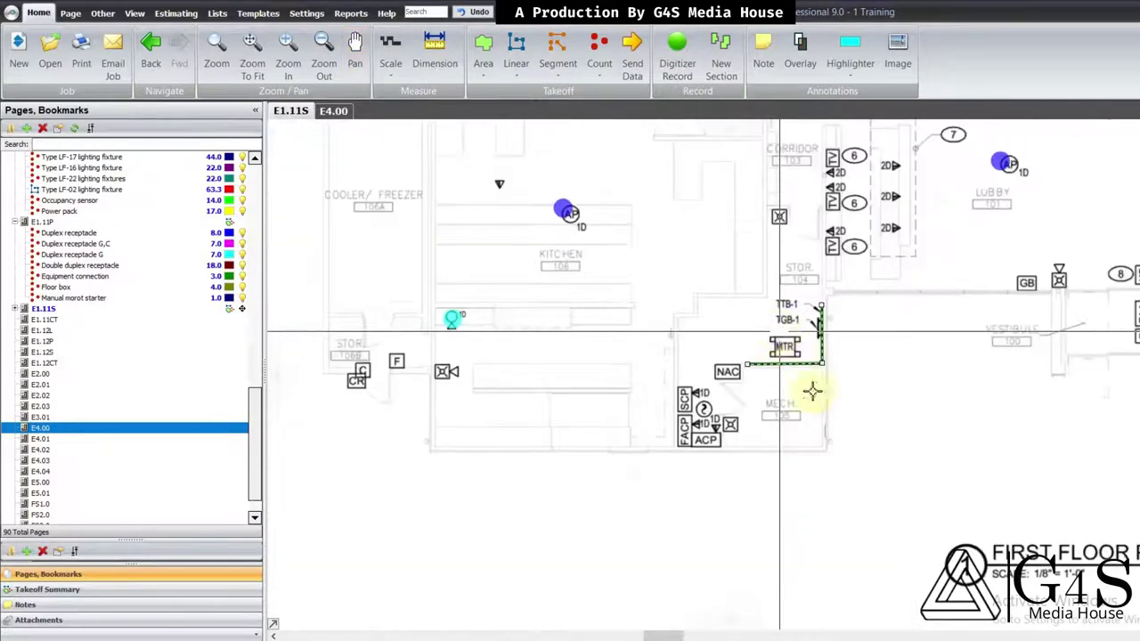
pyautogui.moveTo(812, 383); pyautogui.dragTo(789, 380)
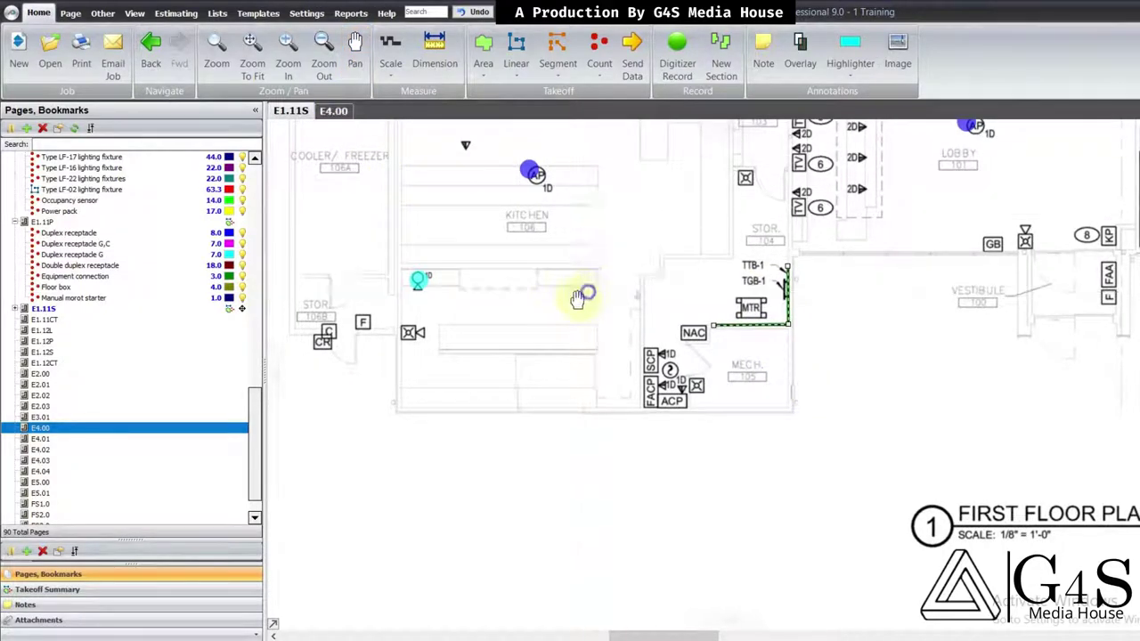
pyautogui.scroll(2, 708, 370)
pyautogui.moveTo(718, 395); pyautogui.dragTo(707, 400)
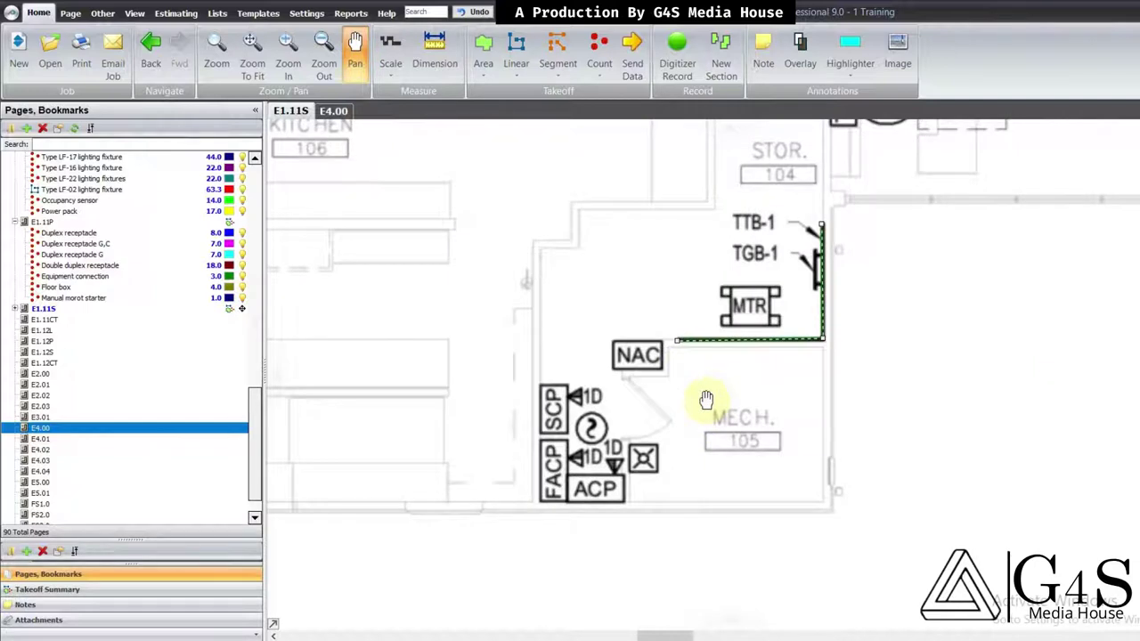
pyautogui.moveTo(707, 400); pyautogui.dragTo(697, 403)
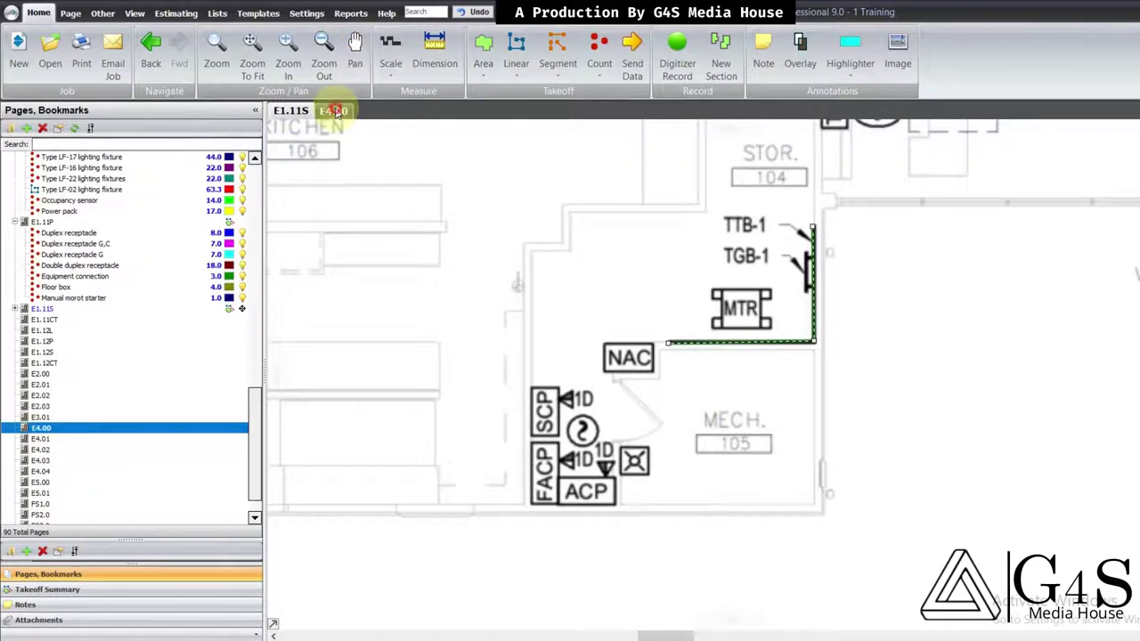
# Step: Return to sheet E4.00 and check the backboard note on the TTB elevation again
pyautogui.click(335, 111)
pyautogui.moveTo(684, 285); pyautogui.dragTo(674, 330)
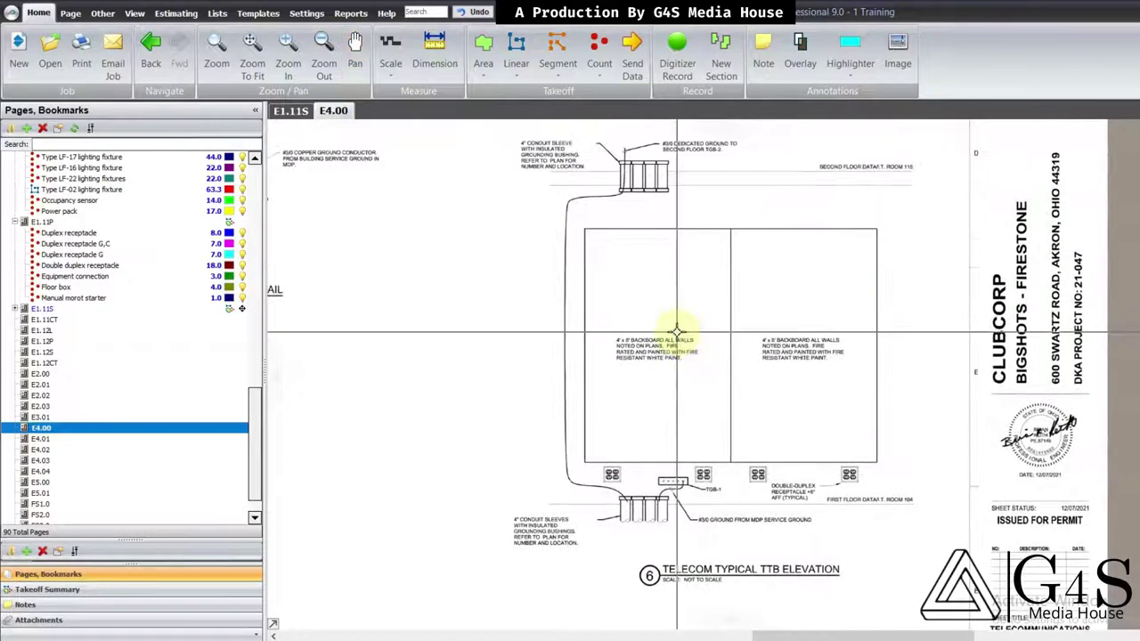
pyautogui.scroll(2, 674, 382)
pyautogui.press('Escape')
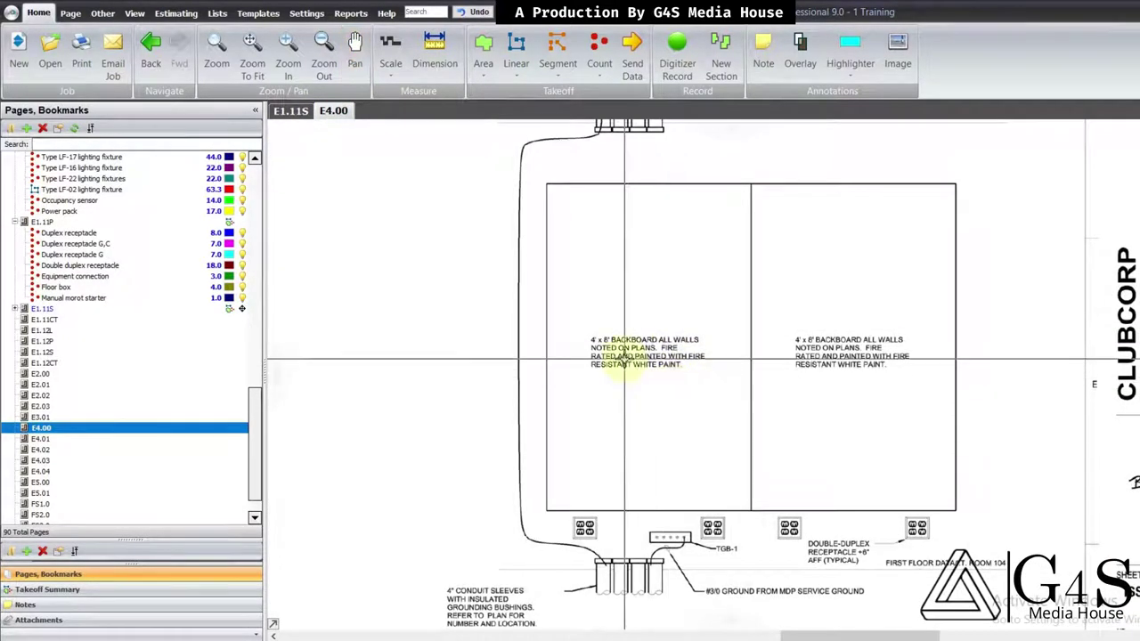
pyautogui.moveTo(604, 333); pyautogui.dragTo(657, 348)
# Step: Examine the double-duplex receptacles, conduit sleeves, TGB-1 bar and #3/0 ground note below the TTB backboards
pyautogui.moveTo(770, 404); pyautogui.dragTo(776, 311)
pyautogui.moveTo(730, 451)
pyautogui.mouseDown()
pyautogui.moveTo(733, 326)
pyautogui.moveTo(734, 346)
pyautogui.mouseUp()
pyautogui.moveTo(726, 429); pyautogui.dragTo(717, 394)
pyautogui.scroll(1, 712, 379)
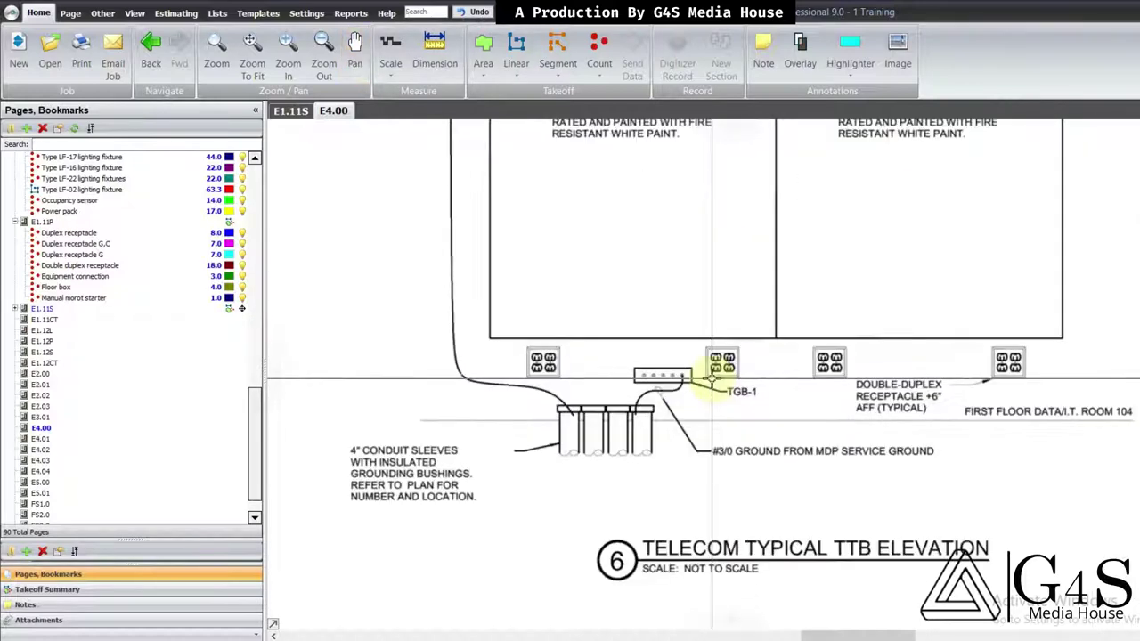
pyautogui.scroll(2, 534, 374)
pyautogui.moveTo(542, 369); pyautogui.dragTo(542, 351)
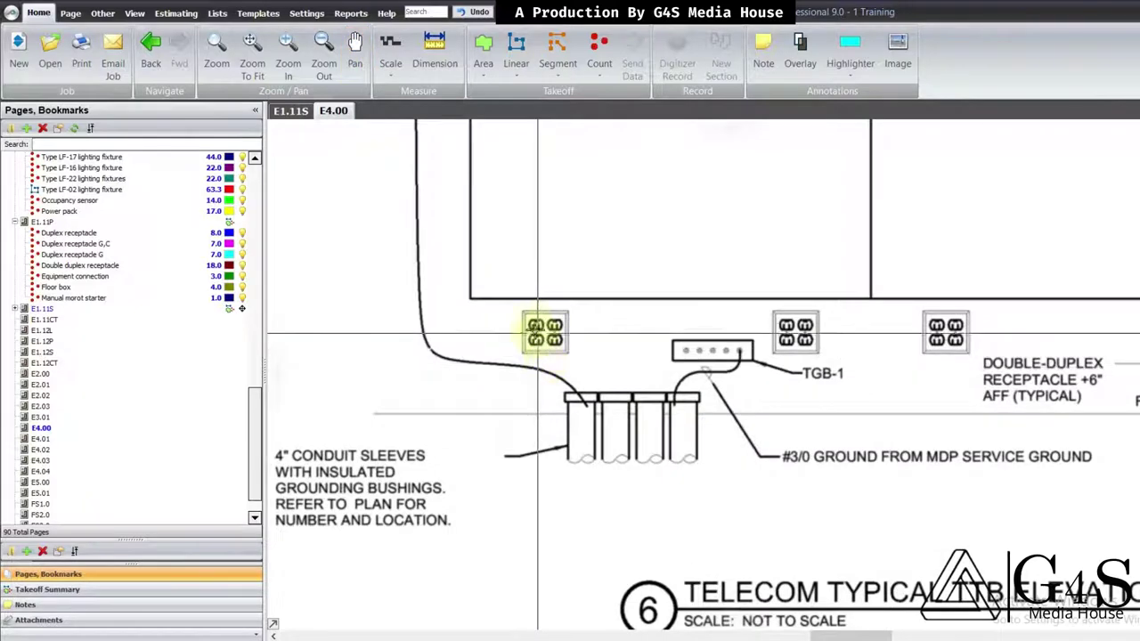
pyautogui.moveTo(746, 358); pyautogui.dragTo(664, 351)
pyautogui.moveTo(724, 395); pyautogui.dragTo(704, 392)
pyautogui.moveTo(798, 392); pyautogui.dragTo(777, 401)
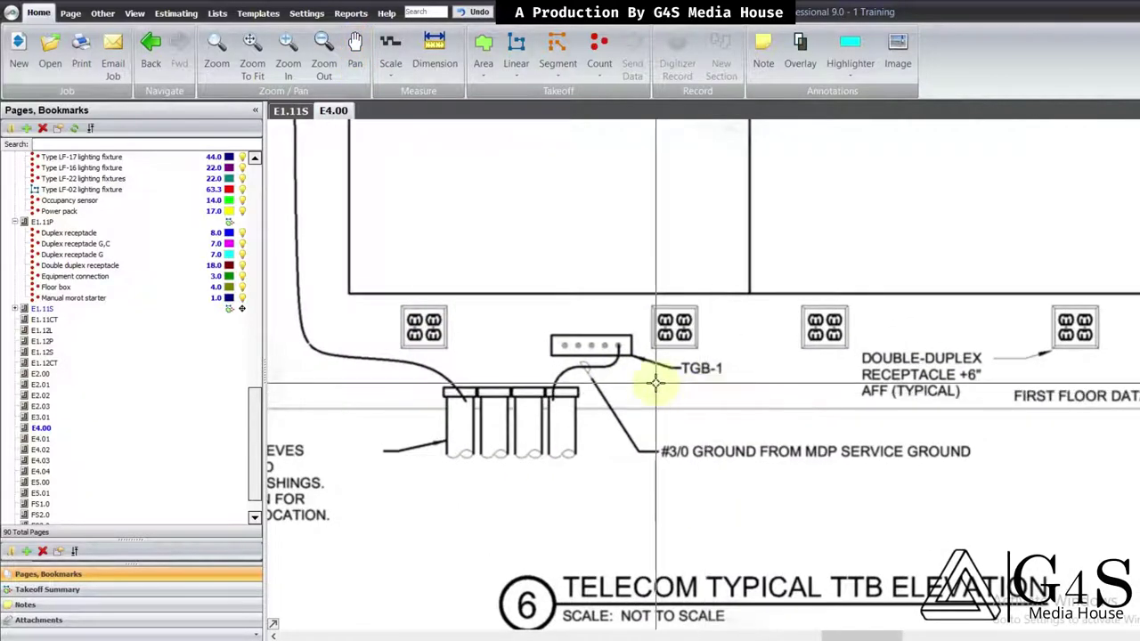
# Step: Compare the TGB-1 ground bar in the TTB elevation with TGB-1 and the MTR rack on sheet E1.11S
pyautogui.moveTo(711, 426); pyautogui.dragTo(709, 420)
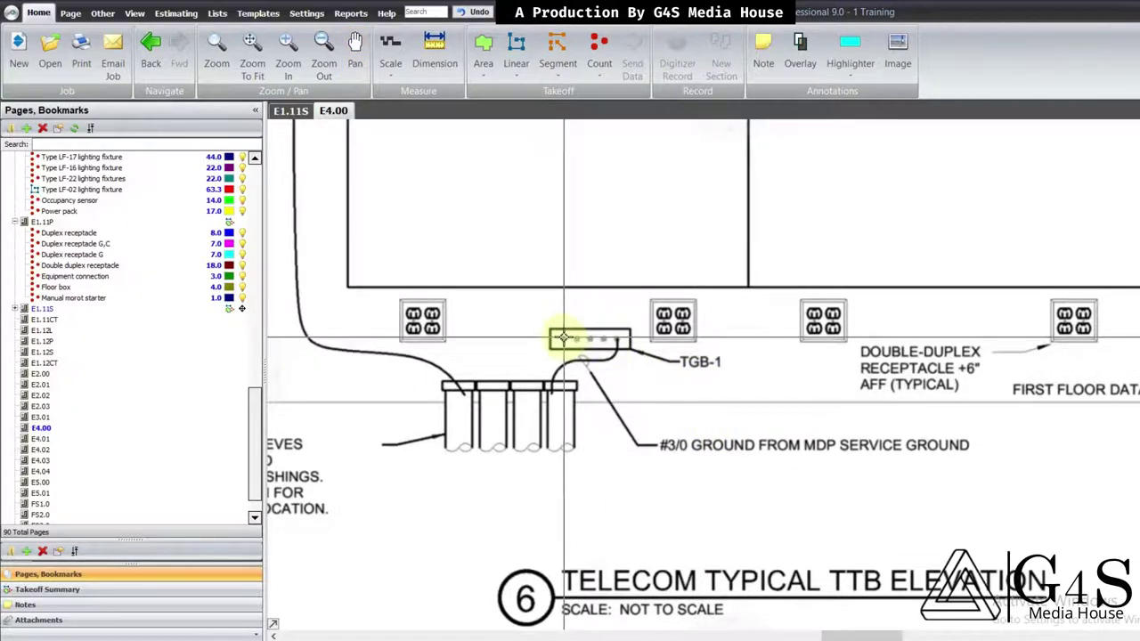
pyautogui.moveTo(701, 418); pyautogui.dragTo(700, 395)
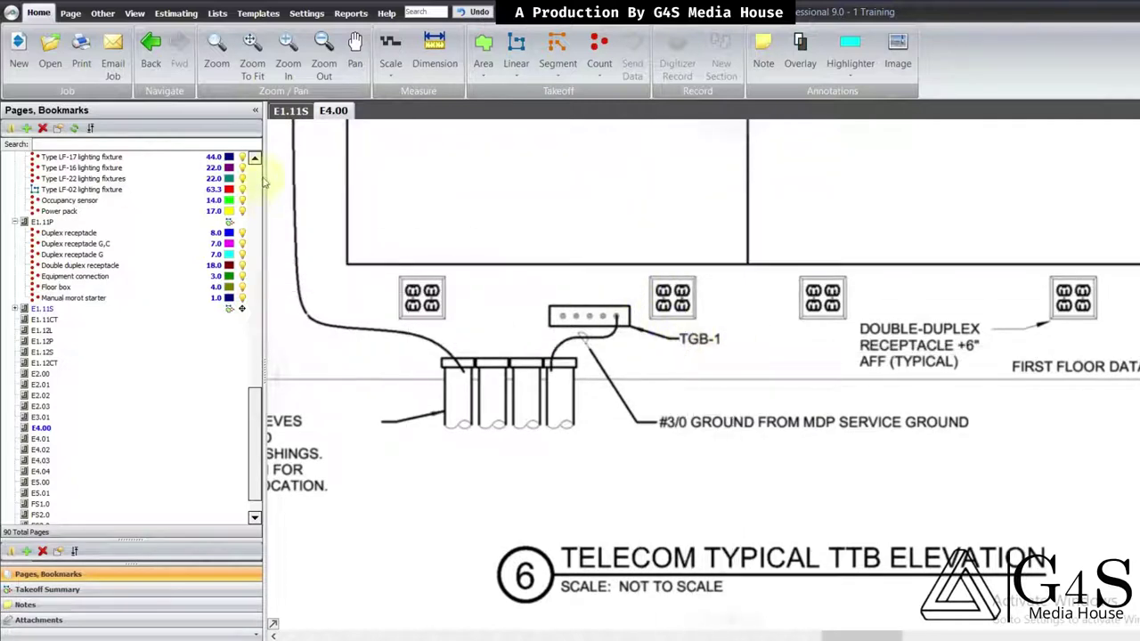
pyautogui.click(293, 110)
pyautogui.moveTo(596, 361); pyautogui.dragTo(560, 399)
pyautogui.scroll(2, 757, 325)
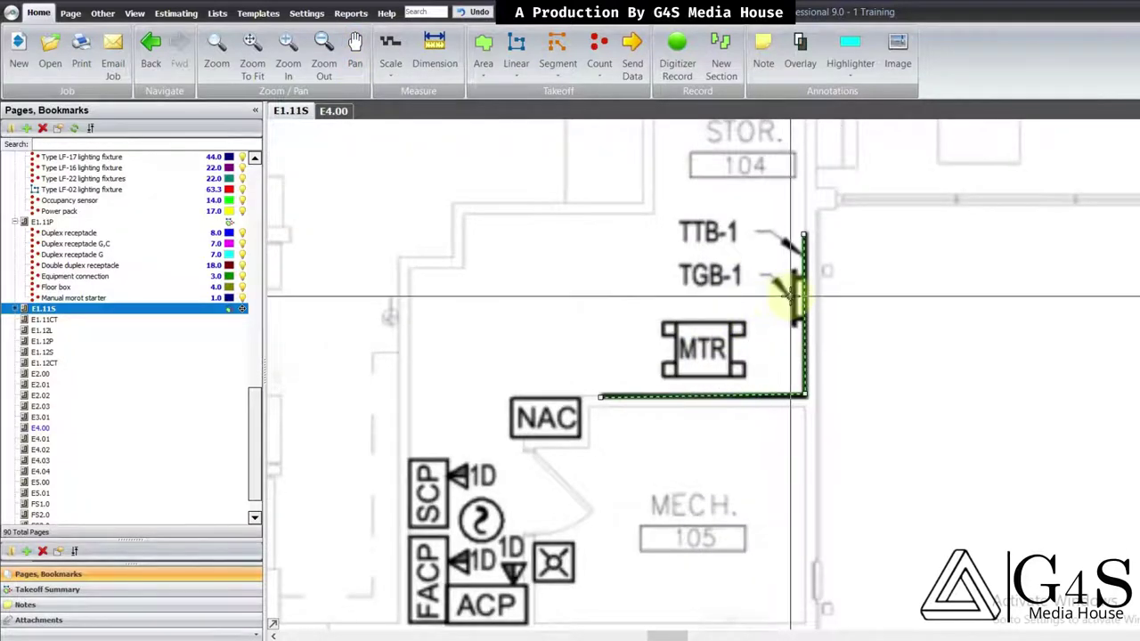
pyautogui.scroll(-3, 791, 295)
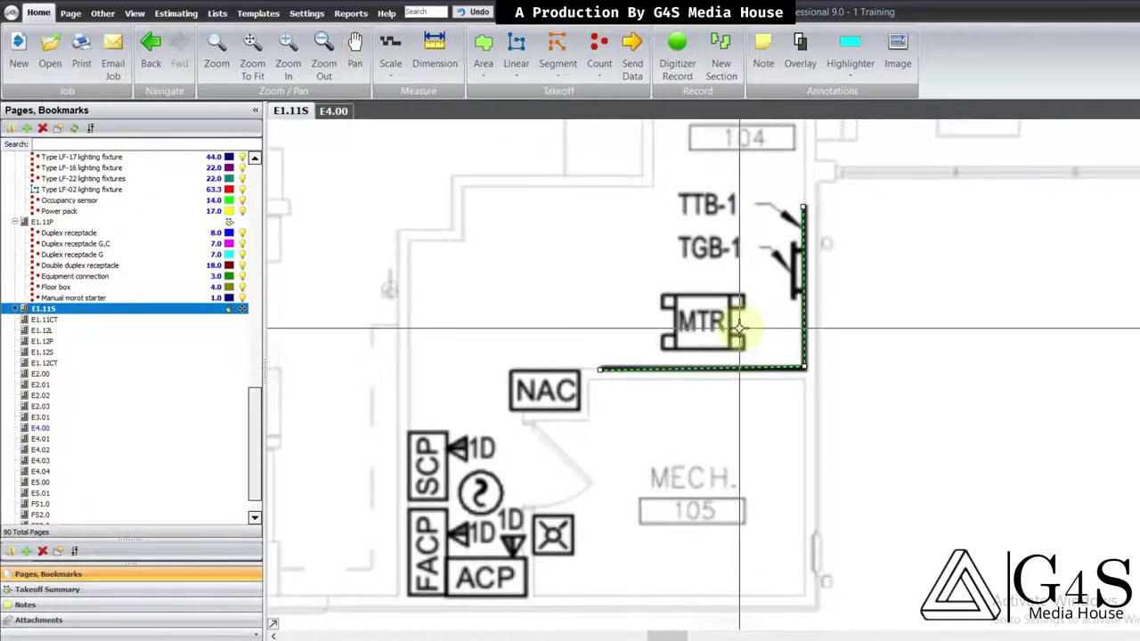
pyautogui.moveTo(729, 331)
pyautogui.mouseDown()
pyautogui.moveTo(737, 321)
pyautogui.moveTo(738, 355)
pyautogui.mouseUp()
pyautogui.scroll(2, 738, 354)
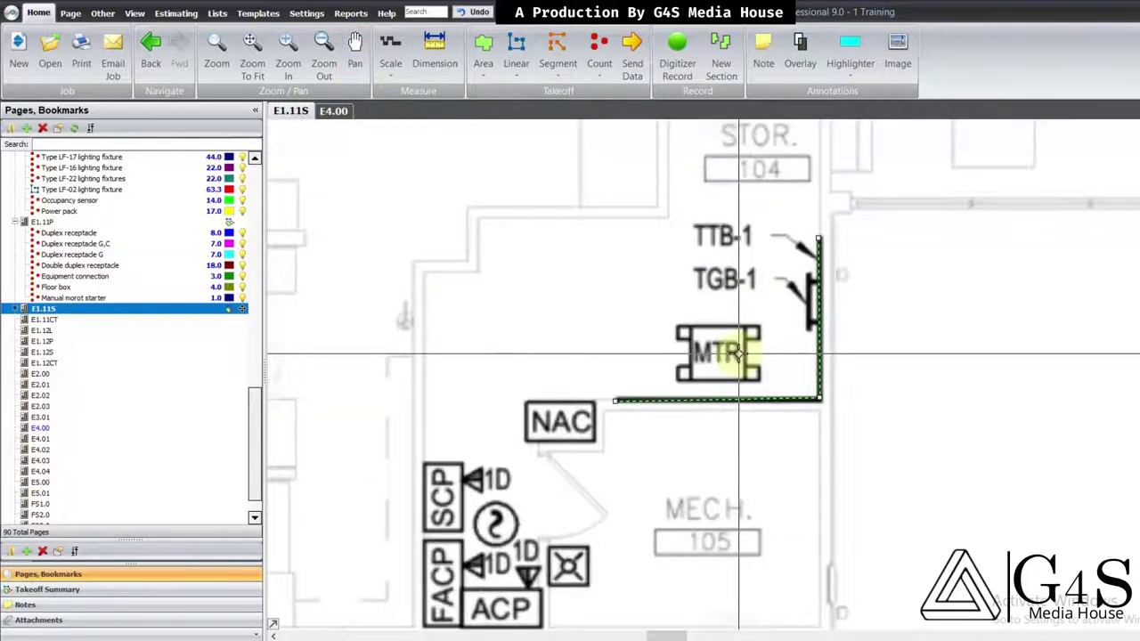
pyautogui.moveTo(747, 357); pyautogui.dragTo(741, 331)
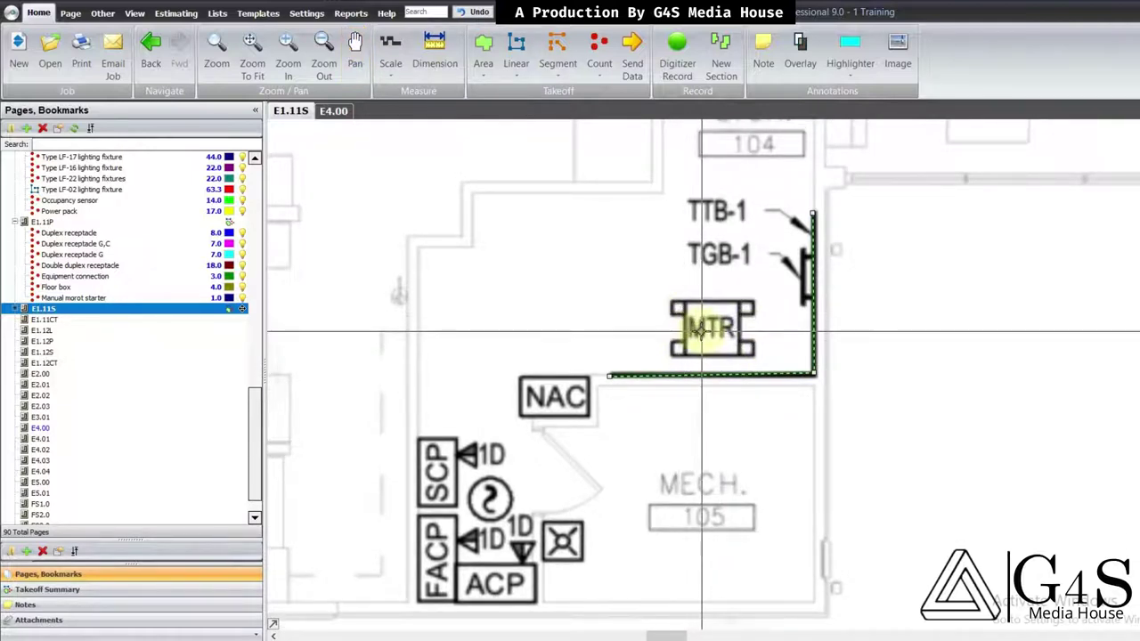
# Step: Return to sheet E4.00 and look through its details for the MTR-1 racks in the telecommunications riser diagram
pyautogui.click(336, 114)
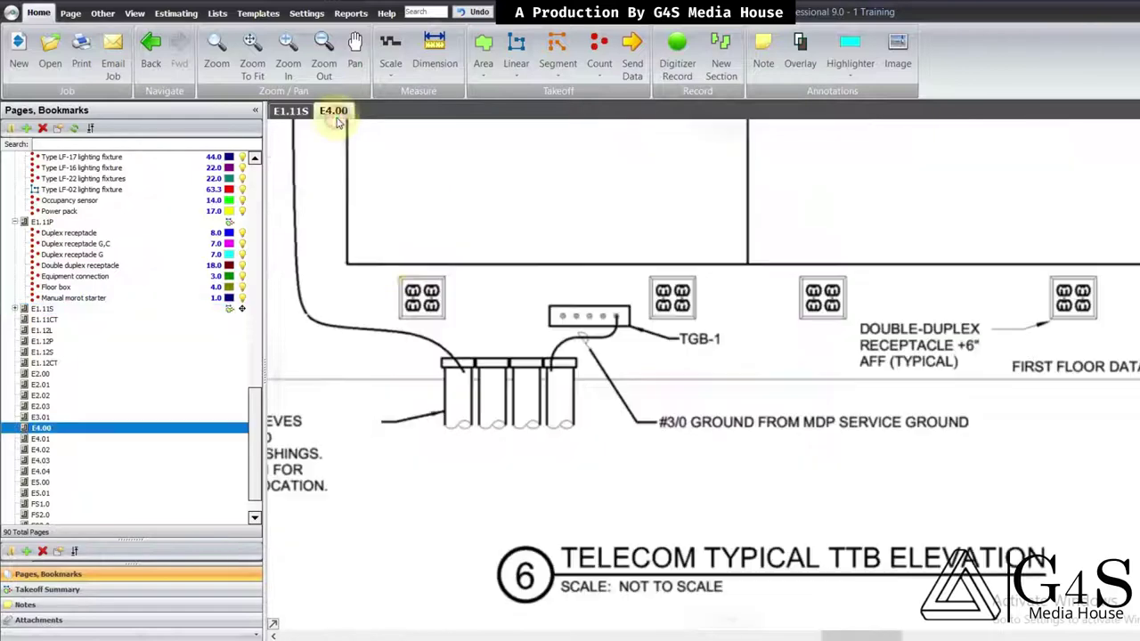
pyautogui.scroll(-3, 737, 326)
pyautogui.scroll(-3, 721, 363)
pyautogui.scroll(3, 738, 311)
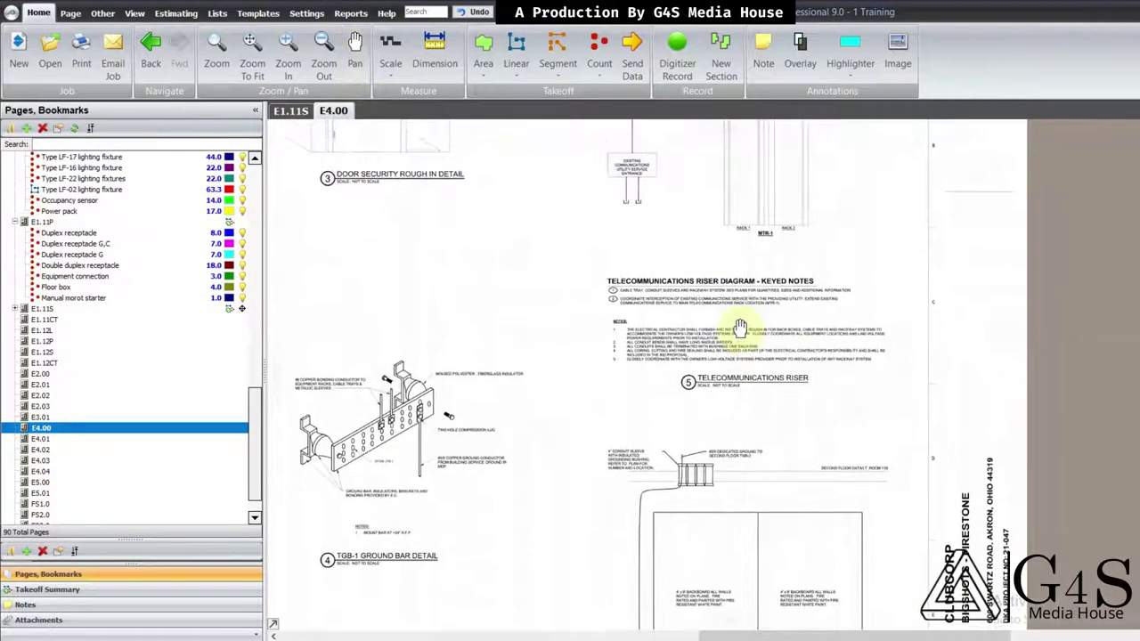
pyautogui.moveTo(741, 333); pyautogui.dragTo(743, 429)
pyautogui.moveTo(758, 340)
pyautogui.mouseDown()
pyautogui.moveTo(758, 355)
pyautogui.moveTo(931, 303)
pyautogui.mouseUp()
pyautogui.moveTo(719, 356)
pyautogui.mouseDown()
pyautogui.moveTo(792, 472)
pyautogui.moveTo(784, 507)
pyautogui.moveTo(956, 244)
pyautogui.mouseUp()
pyautogui.moveTo(710, 439); pyautogui.dragTo(799, 269)
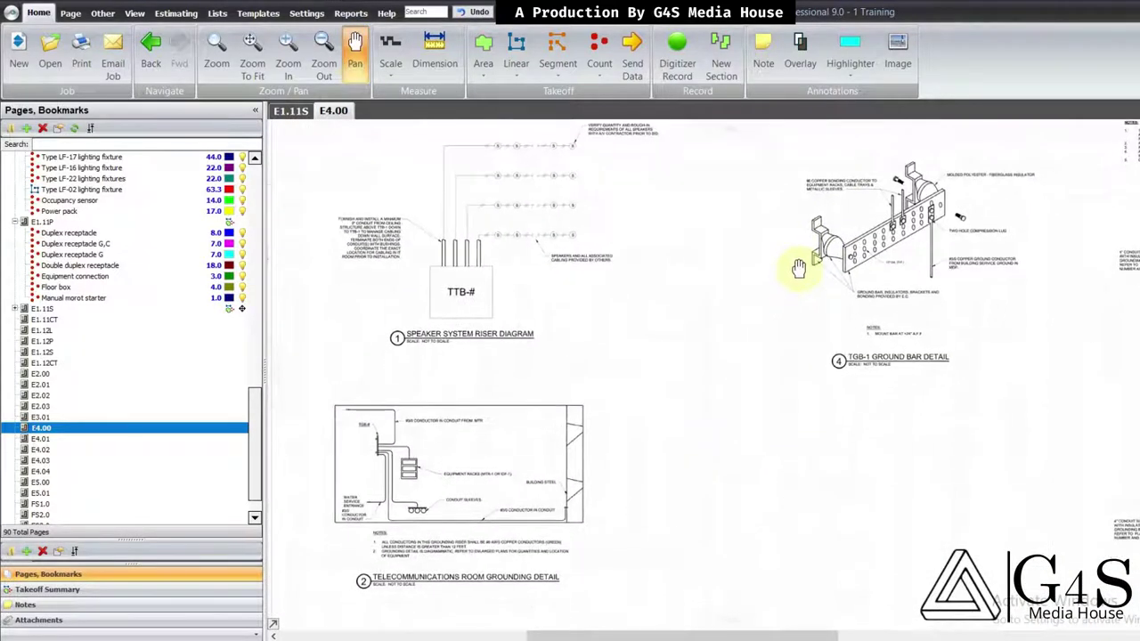
pyautogui.moveTo(905, 333); pyautogui.dragTo(692, 469)
pyautogui.moveTo(989, 285); pyautogui.dragTo(690, 472)
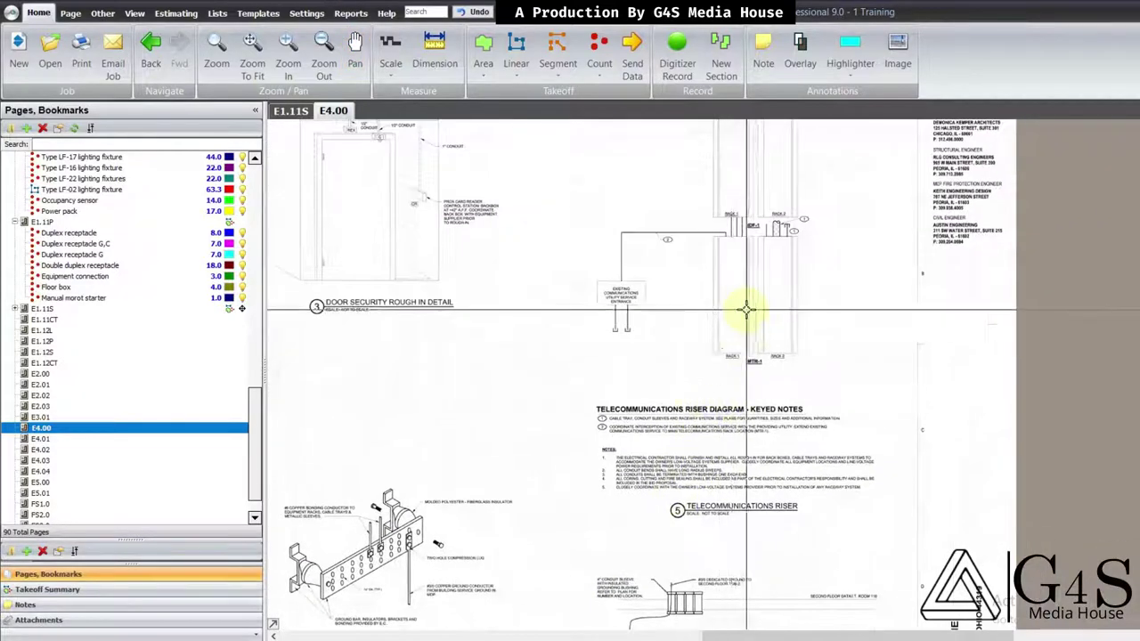
pyautogui.scroll(3, 746, 310)
pyautogui.moveTo(746, 310)
pyautogui.mouseDown()
pyautogui.moveTo(797, 427)
pyautogui.moveTo(789, 544)
pyautogui.moveTo(815, 318)
pyautogui.mouseUp()
pyautogui.scroll(3, 802, 383)
pyautogui.moveTo(798, 410); pyautogui.dragTo(772, 481)
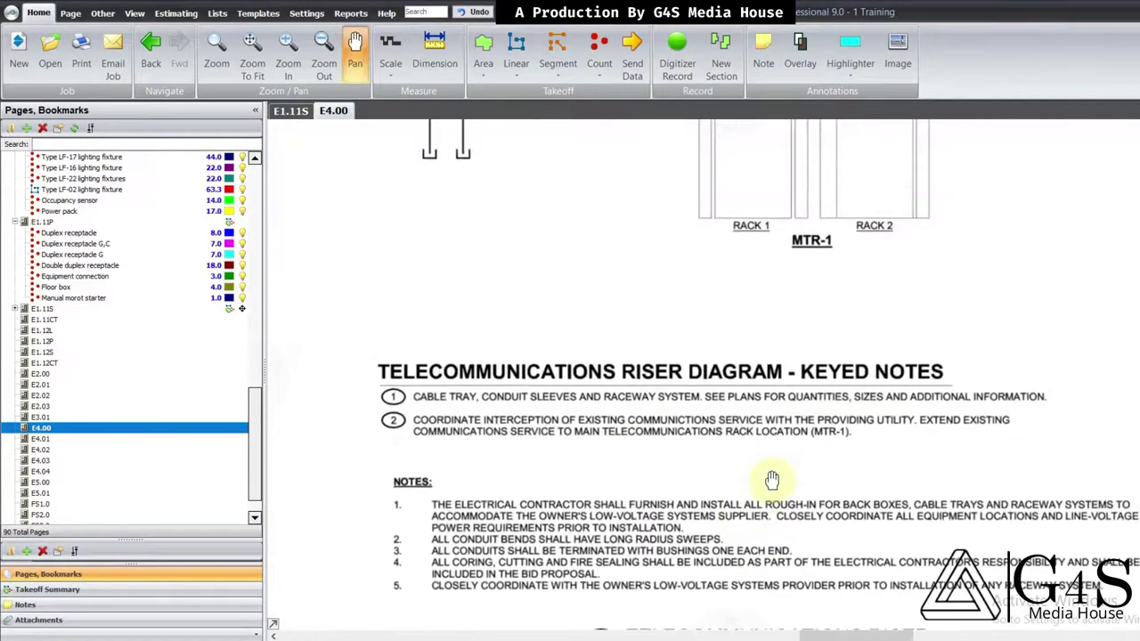
# Step: Examine the MTR-1 and IDF-1 racks, the existing communications utility service entrance and the keyed notes in the telecommunications riser
pyautogui.moveTo(833, 281)
pyautogui.mouseDown()
pyautogui.moveTo(797, 458)
pyautogui.moveTo(795, 527)
pyautogui.mouseUp()
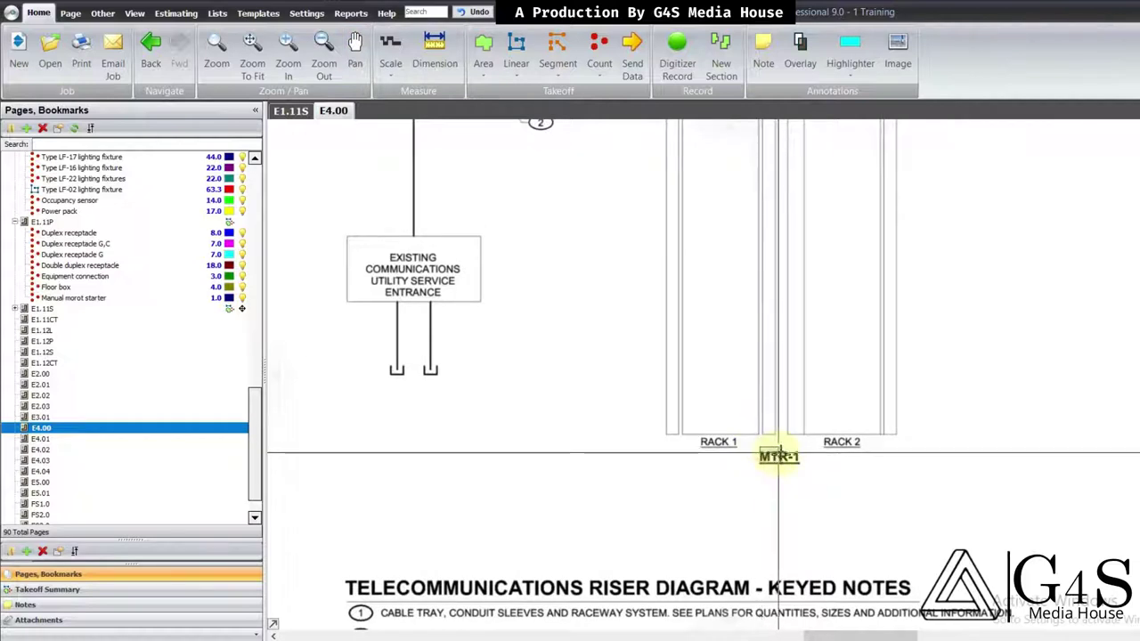
pyautogui.moveTo(807, 361)
pyautogui.mouseDown()
pyautogui.moveTo(803, 408)
pyautogui.moveTo(783, 464)
pyautogui.moveTo(789, 401)
pyautogui.moveTo(767, 482)
pyautogui.mouseUp()
pyautogui.moveTo(796, 342)
pyautogui.mouseDown()
pyautogui.moveTo(789, 501)
pyautogui.moveTo(784, 340)
pyautogui.mouseUp()
pyautogui.moveTo(784, 448); pyautogui.dragTo(787, 301)
pyautogui.moveTo(790, 381)
pyautogui.mouseDown()
pyautogui.moveTo(787, 336)
pyautogui.moveTo(782, 478)
pyautogui.moveTo(784, 428)
pyautogui.mouseUp()
pyautogui.moveTo(791, 326); pyautogui.dragTo(801, 194)
pyautogui.moveTo(776, 412); pyautogui.dragTo(788, 234)
pyautogui.scroll(-1, 785, 286)
pyautogui.moveTo(739, 315); pyautogui.dragTo(749, 318)
pyautogui.moveTo(412, 234); pyautogui.dragTo(454, 308)
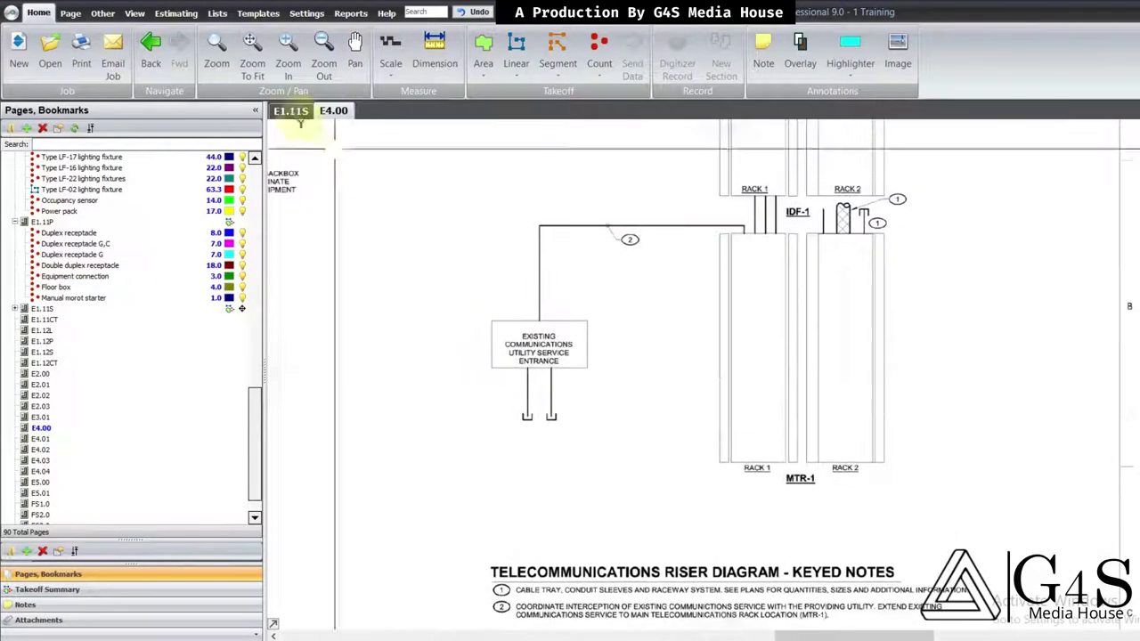
# Step: Return to sheet E1.11S and look over the system devices around mechanical room 105 and kitchen 106
pyautogui.click(290, 110)
pyautogui.press('p')
pyautogui.scroll(-3, 575, 339)
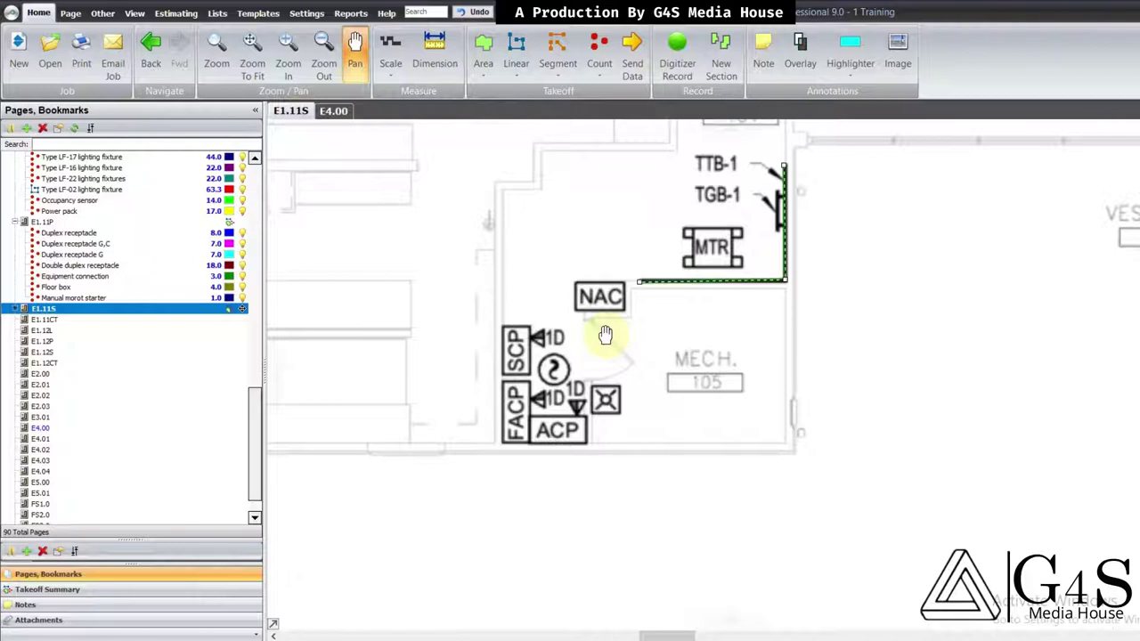
pyautogui.scroll(-3, 616, 342)
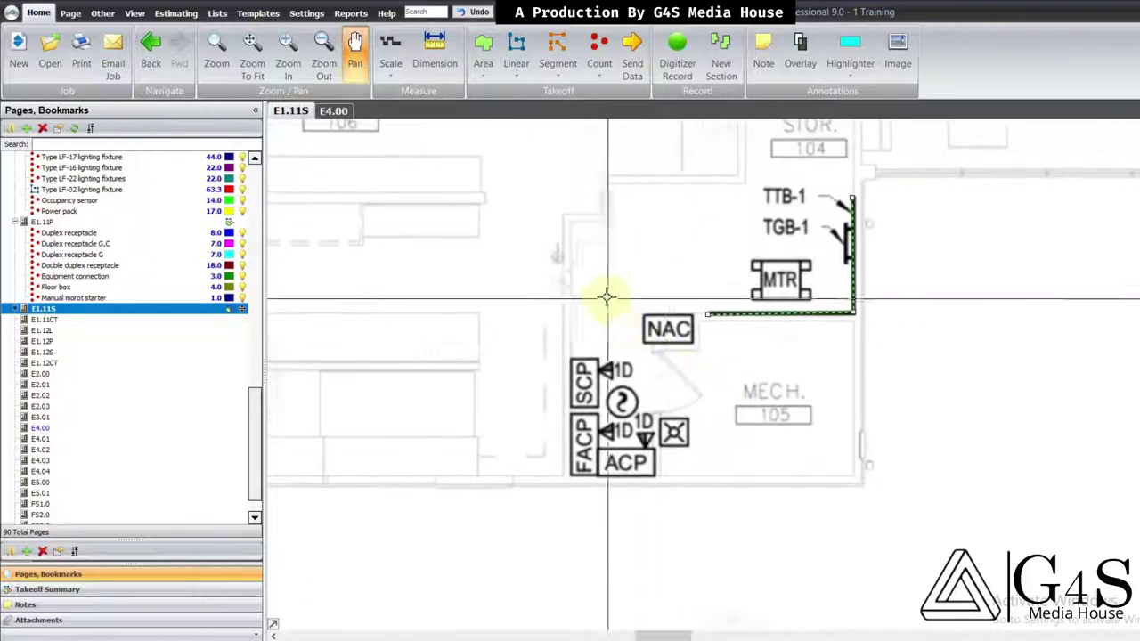
pyautogui.scroll(1, 627, 354)
pyautogui.moveTo(628, 353); pyautogui.dragTo(656, 409)
pyautogui.moveTo(588, 348); pyautogui.dragTo(633, 408)
pyautogui.press('Escape')
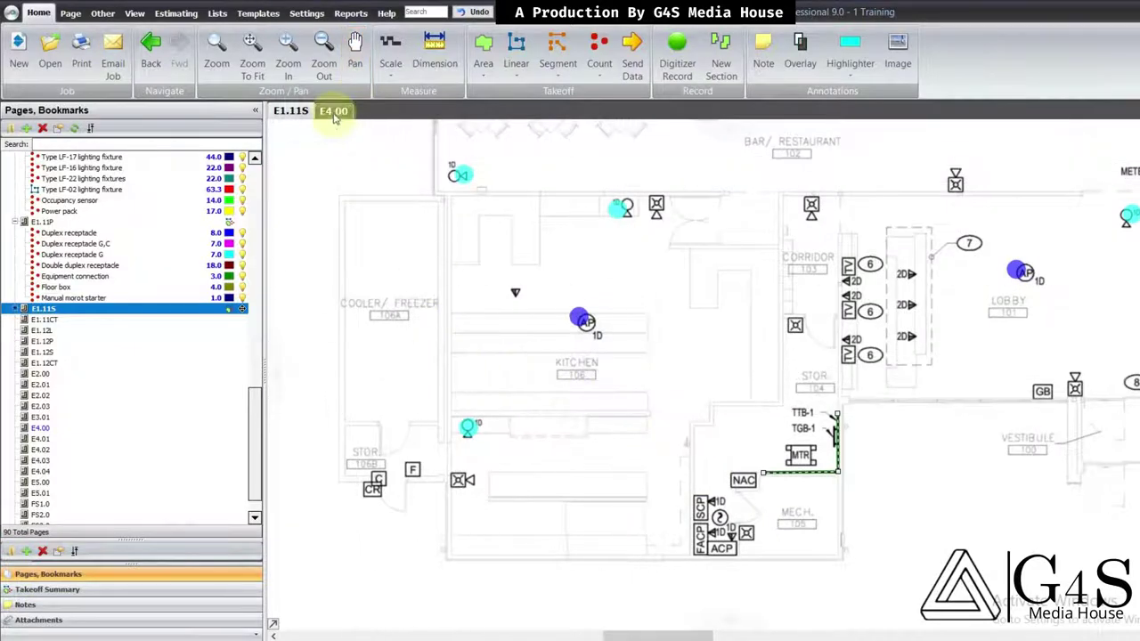
# Step: Open sheet E4.01 and examine the device symbols and descriptions in the Fire Alarm Schedule
pyautogui.click(332, 110)
pyautogui.scroll(-3, 549, 302)
pyautogui.moveTo(503, 339); pyautogui.dragTo(626, 345)
pyautogui.click(132, 439)
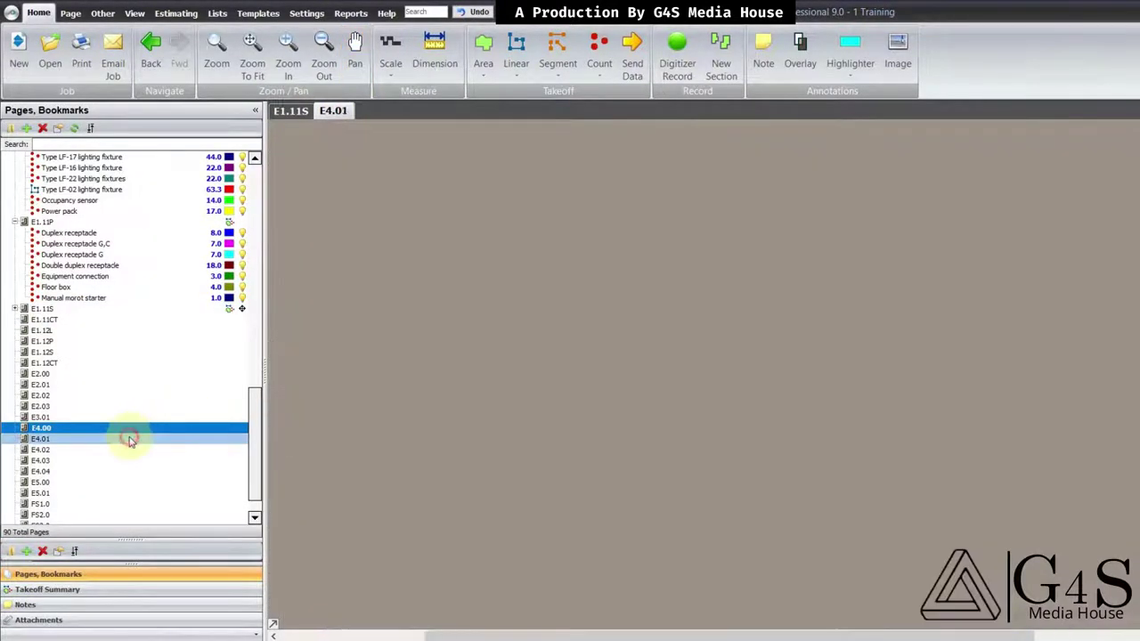
pyautogui.scroll(3, 465, 249)
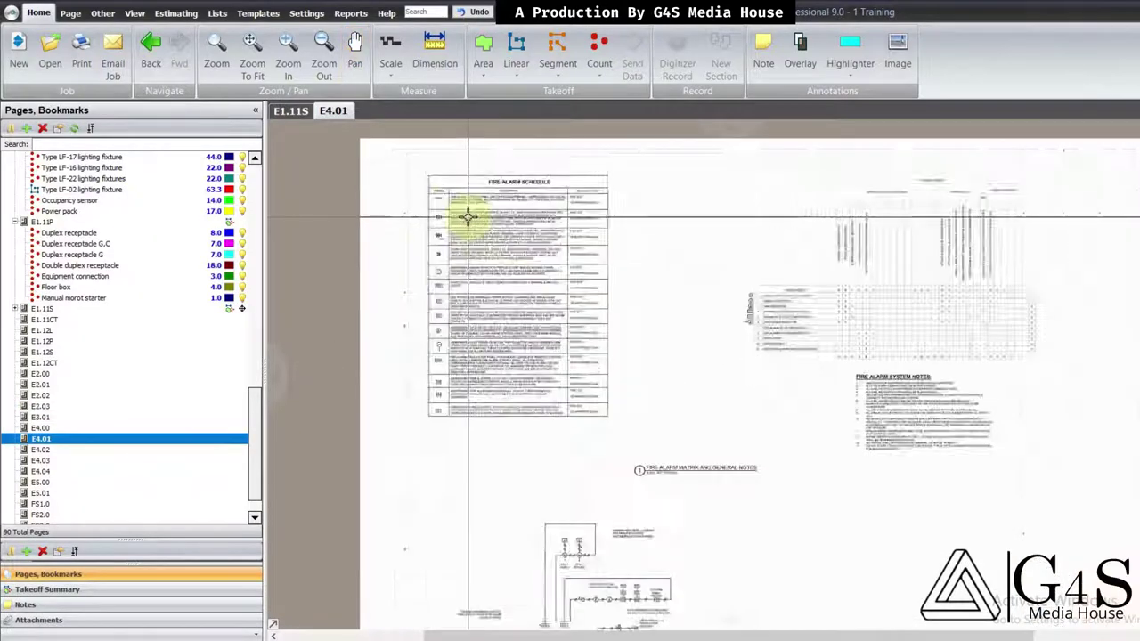
pyautogui.scroll(1, 464, 269)
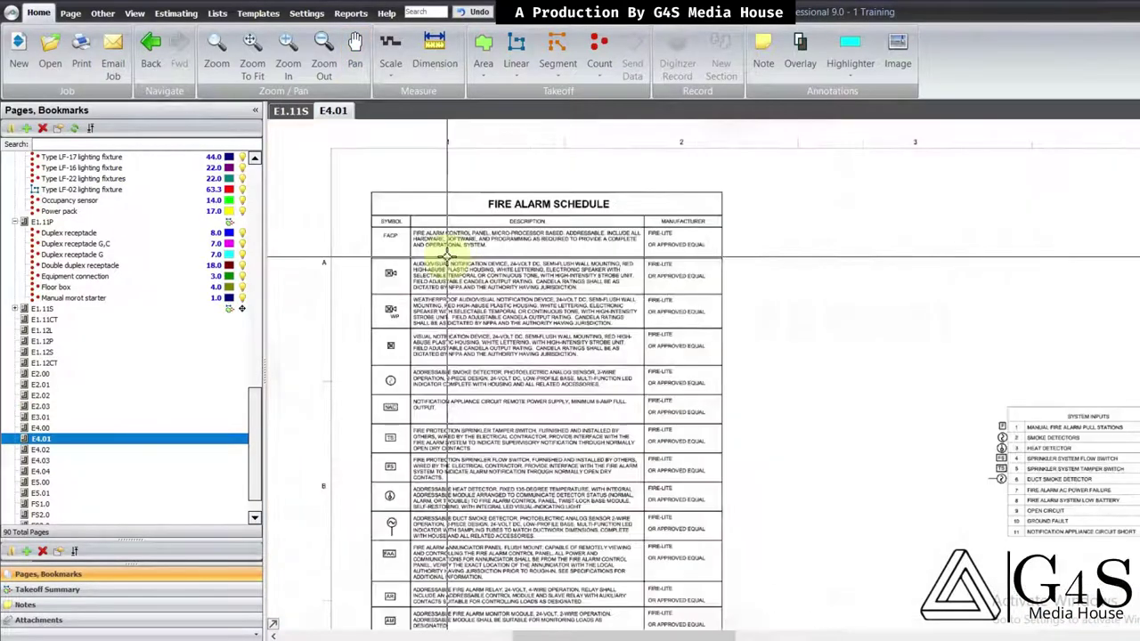
pyautogui.scroll(1, 406, 285)
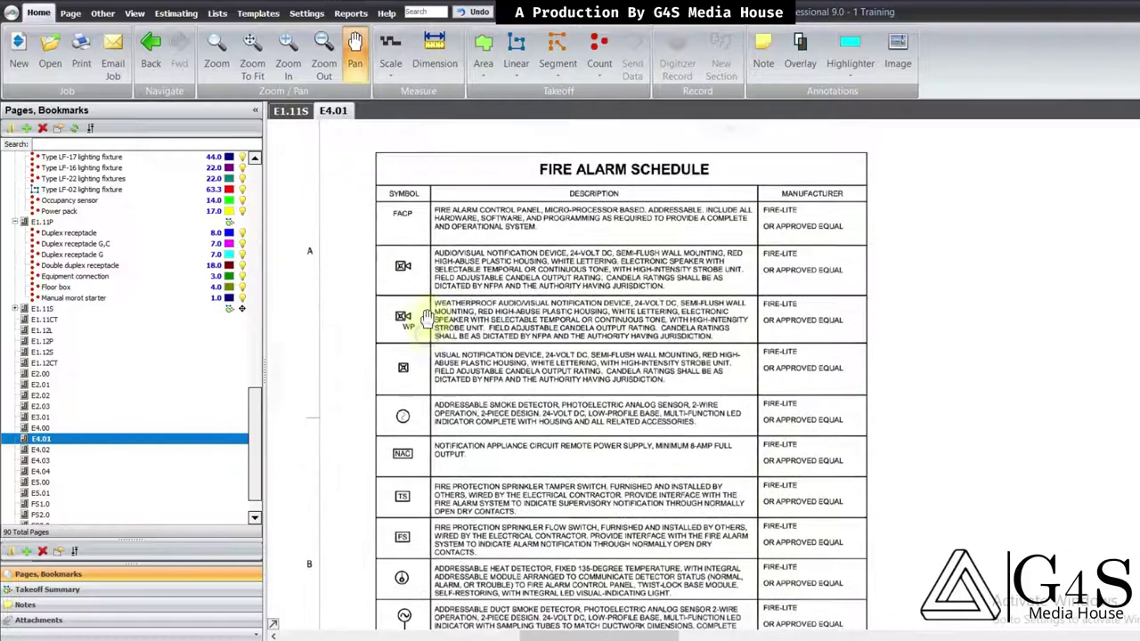
pyautogui.moveTo(431, 357)
pyautogui.mouseDown()
pyautogui.moveTo(430, 339)
pyautogui.moveTo(432, 369)
pyautogui.mouseUp()
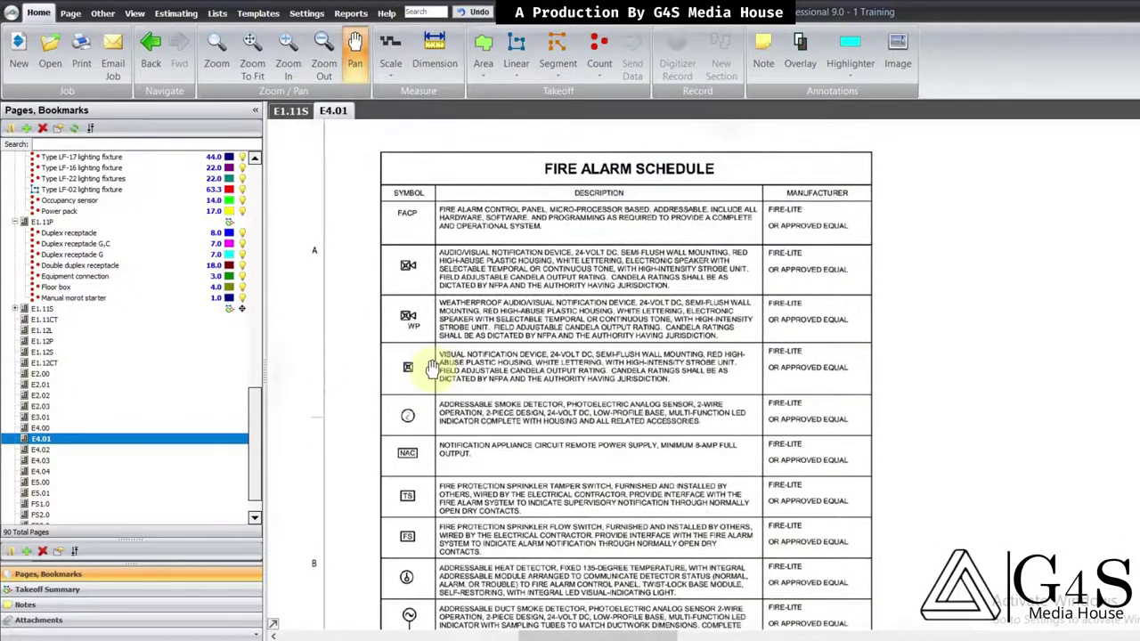
# Step: Go back to sheet E1.11S and examine the fire alarm device symbol on the kitchen wall near storage 106B
pyautogui.click(289, 110)
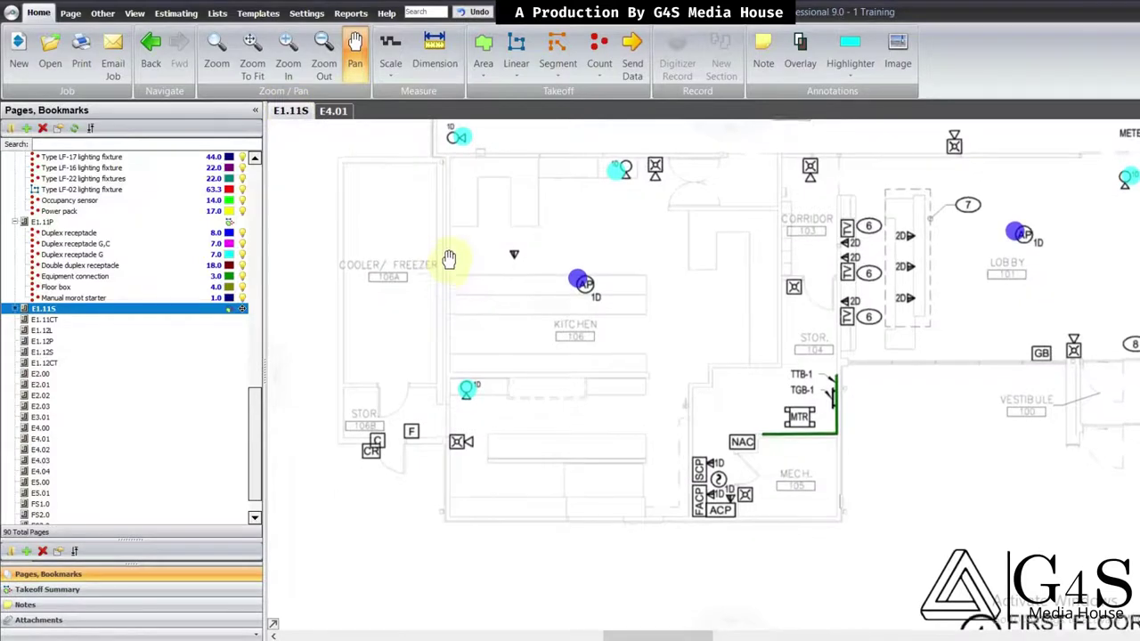
pyautogui.moveTo(449, 269); pyautogui.dragTo(449, 243)
pyautogui.scroll(2, 449, 414)
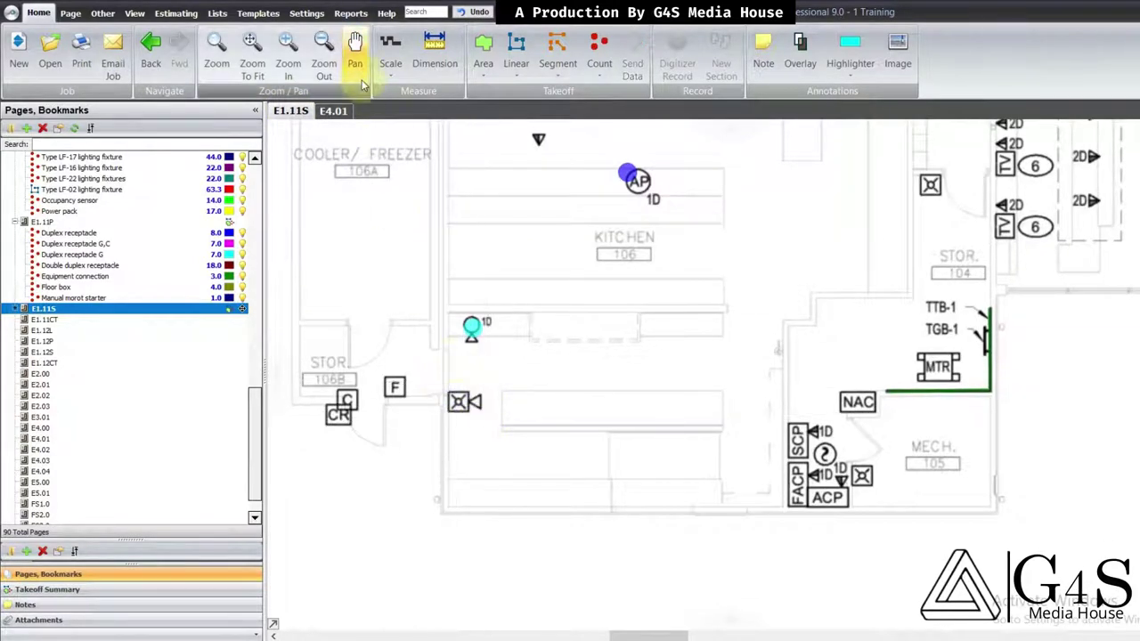
# Step: Read the description and manufacturer of the audio/visual notification device in the Fire Alarm Schedule on E4.01
pyautogui.click(333, 111)
pyautogui.moveTo(462, 269); pyautogui.dragTo(464, 338)
pyautogui.scroll(3, 446, 297)
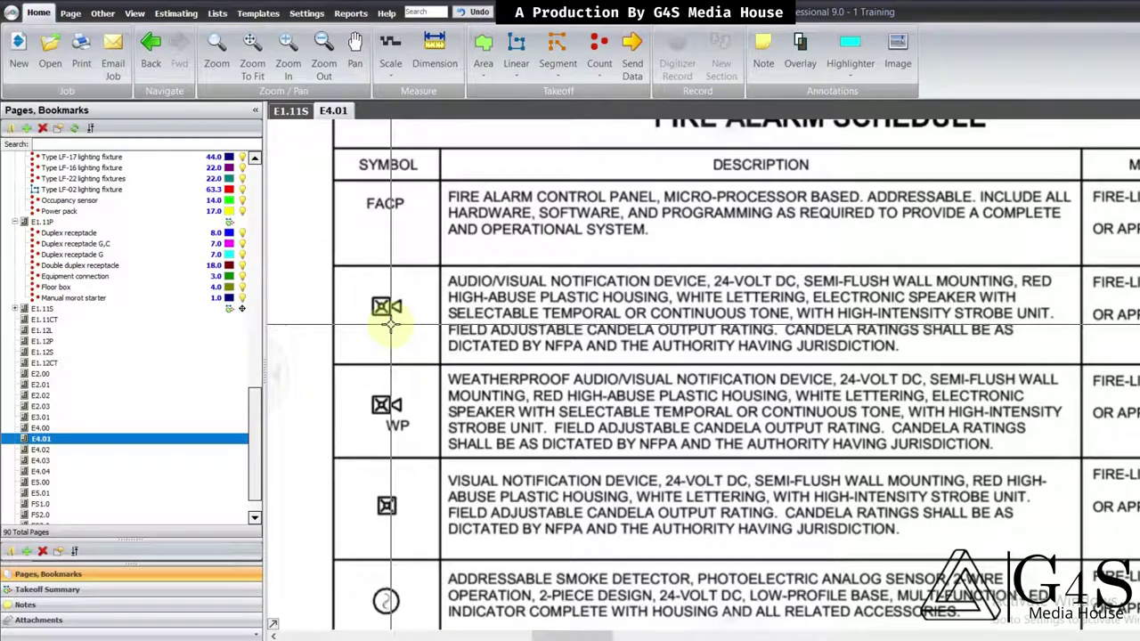
pyautogui.moveTo(455, 322); pyautogui.dragTo(451, 329)
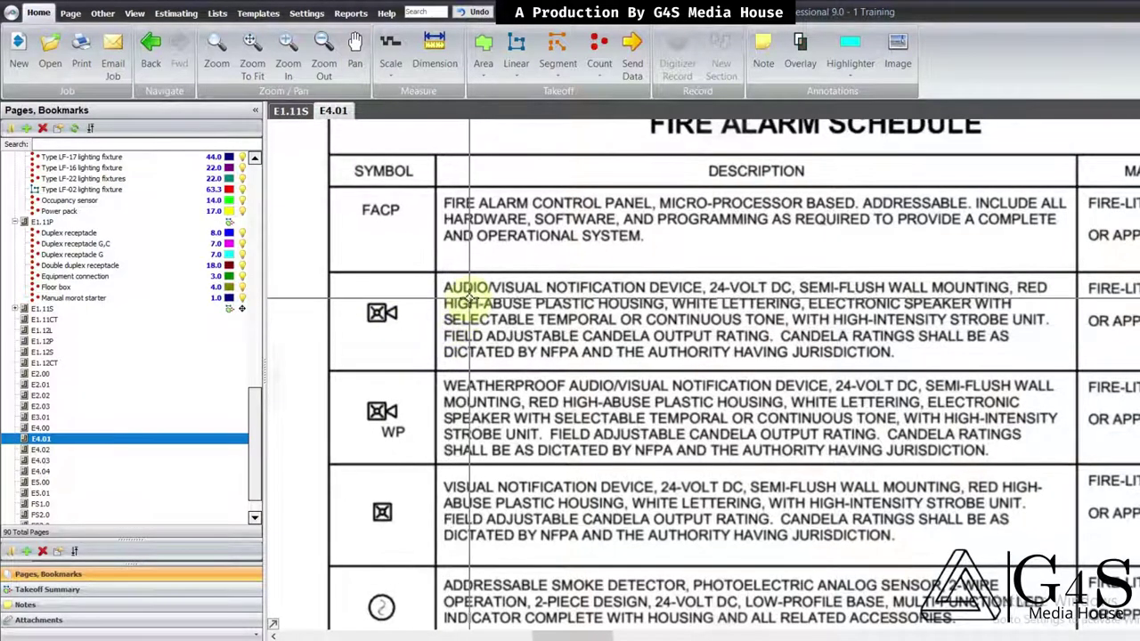
pyautogui.moveTo(681, 338); pyautogui.dragTo(556, 334)
pyautogui.moveTo(939, 341); pyautogui.dragTo(926, 355)
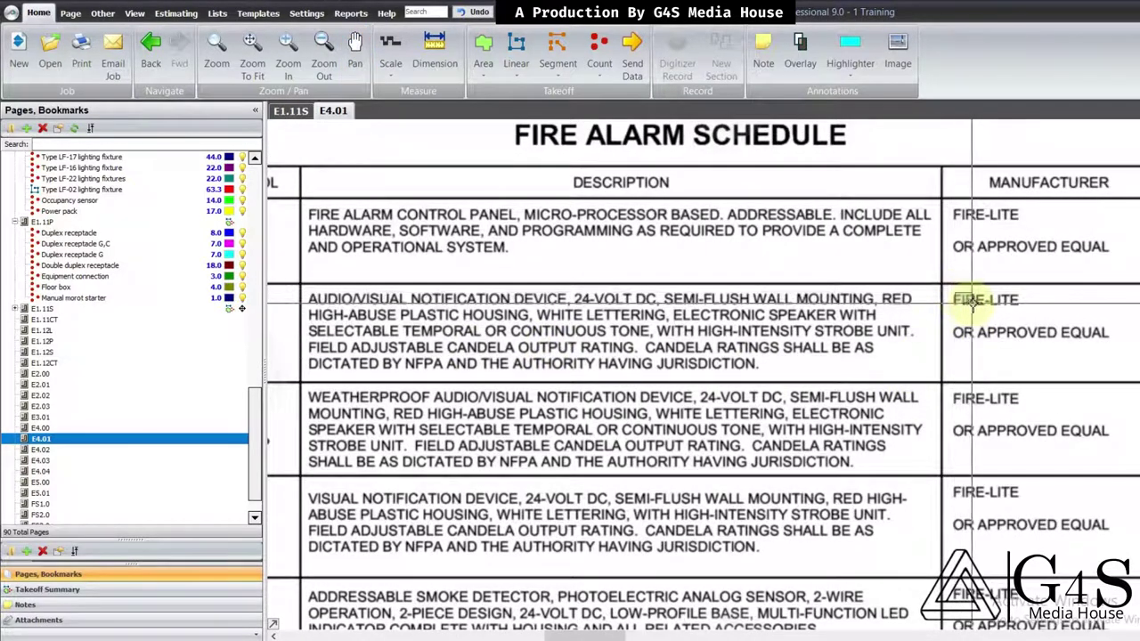
pyautogui.moveTo(883, 359); pyautogui.dragTo(769, 354)
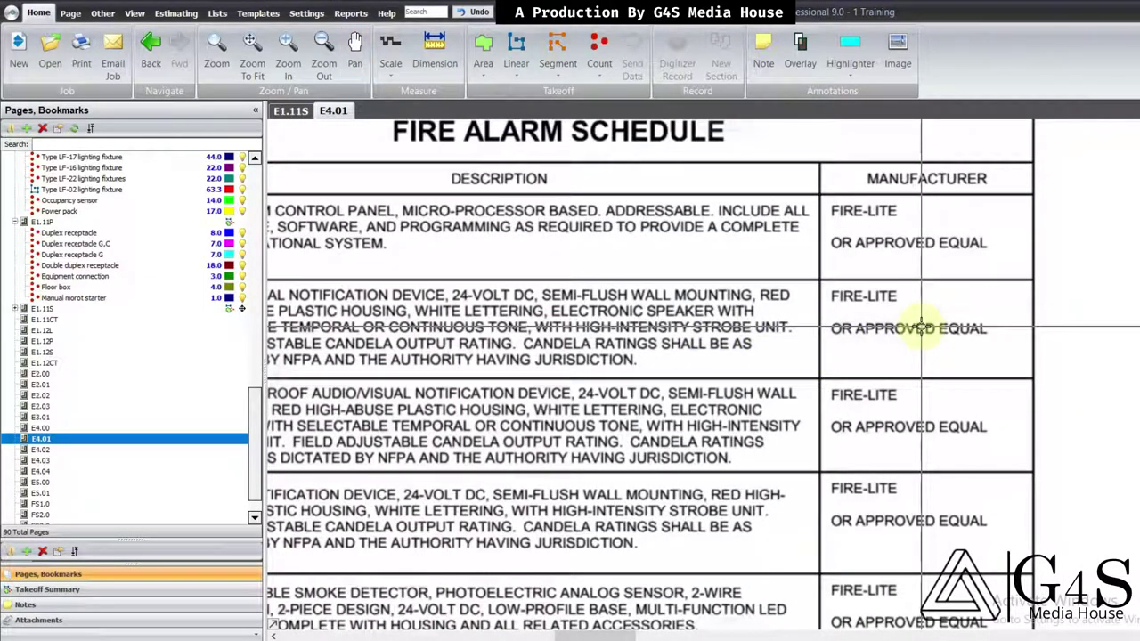
pyautogui.moveTo(888, 356); pyautogui.dragTo(892, 356)
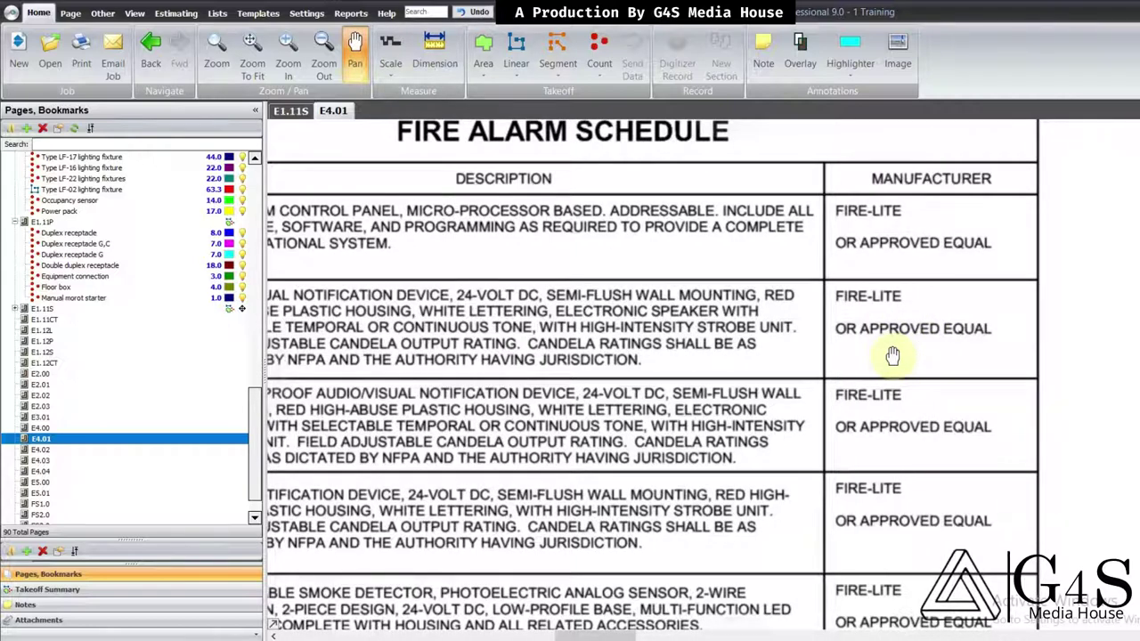
pyautogui.moveTo(893, 356); pyautogui.dragTo(899, 363)
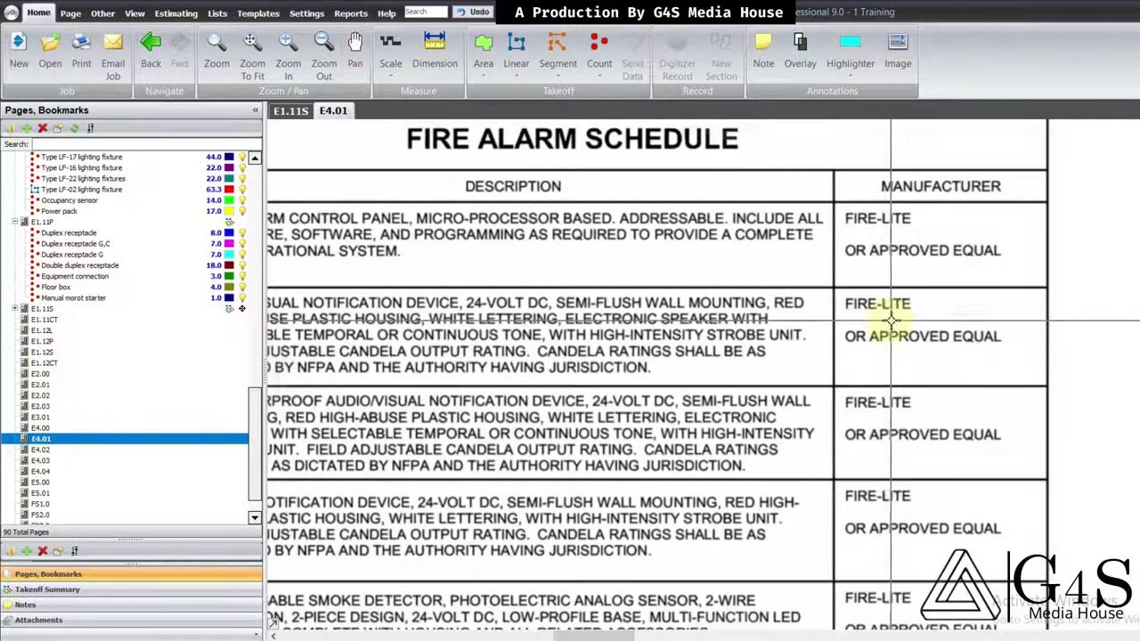
# Step: Compare the weatherproof audio/visual notification device's symbol and description with those of the standard device in the schedule
pyautogui.moveTo(767, 371); pyautogui.dragTo(882, 383)
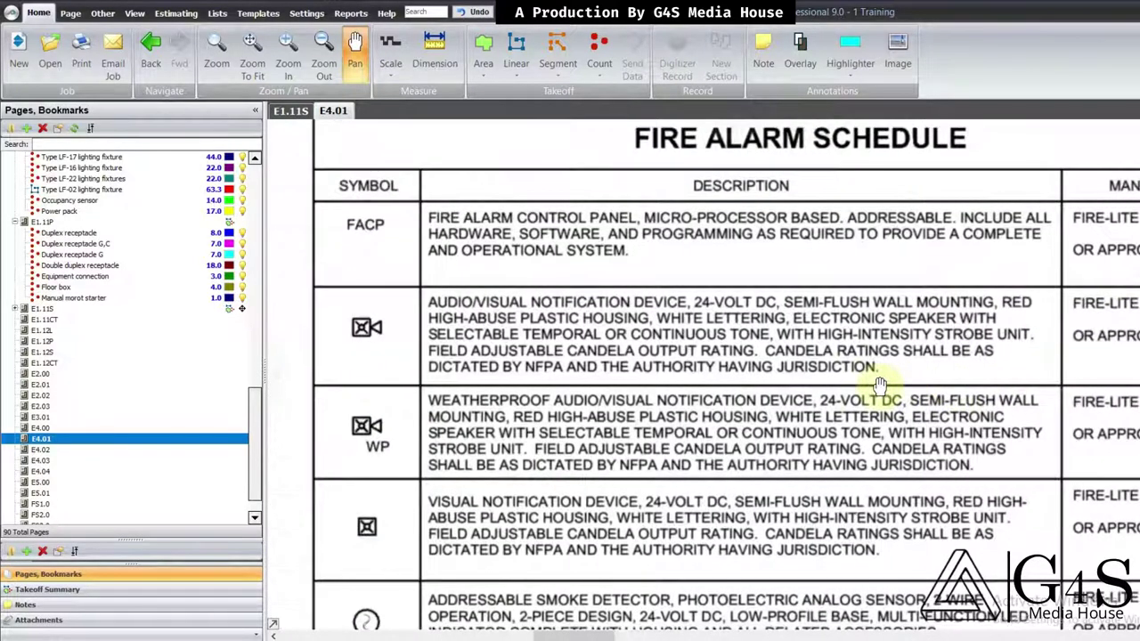
pyautogui.moveTo(482, 365); pyautogui.dragTo(504, 385)
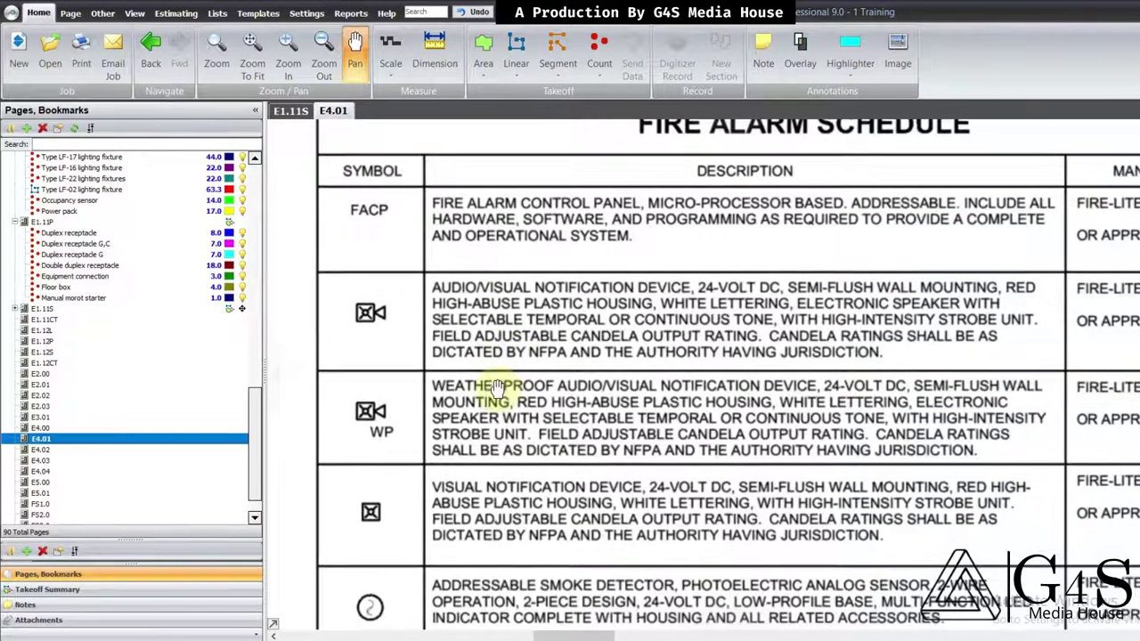
pyautogui.moveTo(400, 394); pyautogui.dragTo(407, 375)
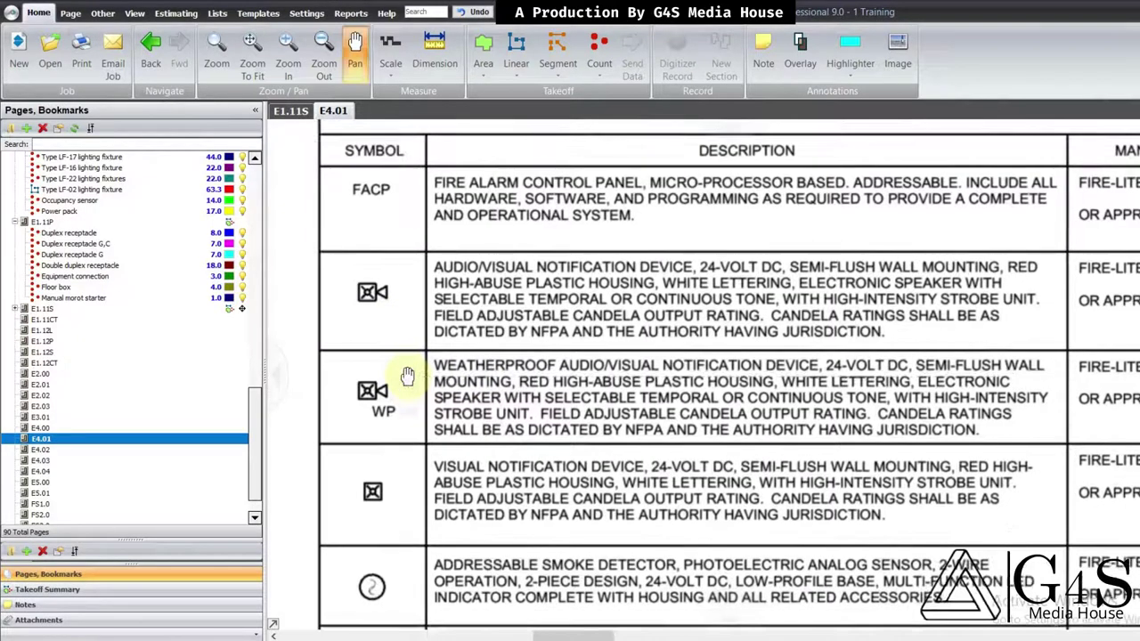
pyautogui.moveTo(398, 416)
pyautogui.mouseDown()
pyautogui.moveTo(398, 401)
pyautogui.moveTo(400, 413)
pyautogui.mouseUp()
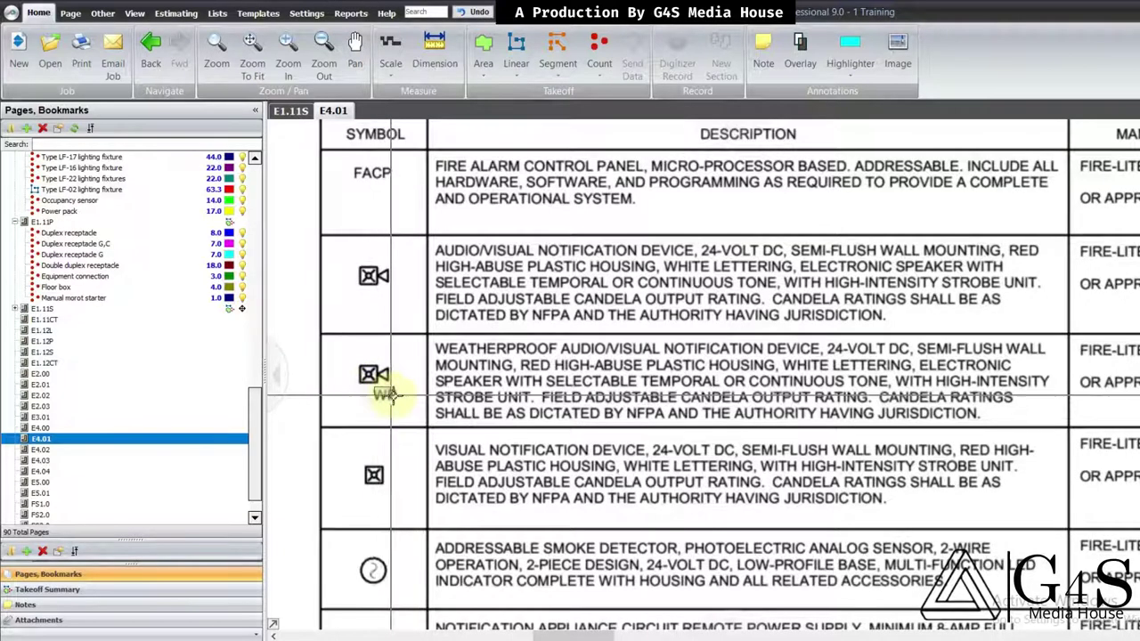
pyautogui.moveTo(490, 353); pyautogui.dragTo(479, 367)
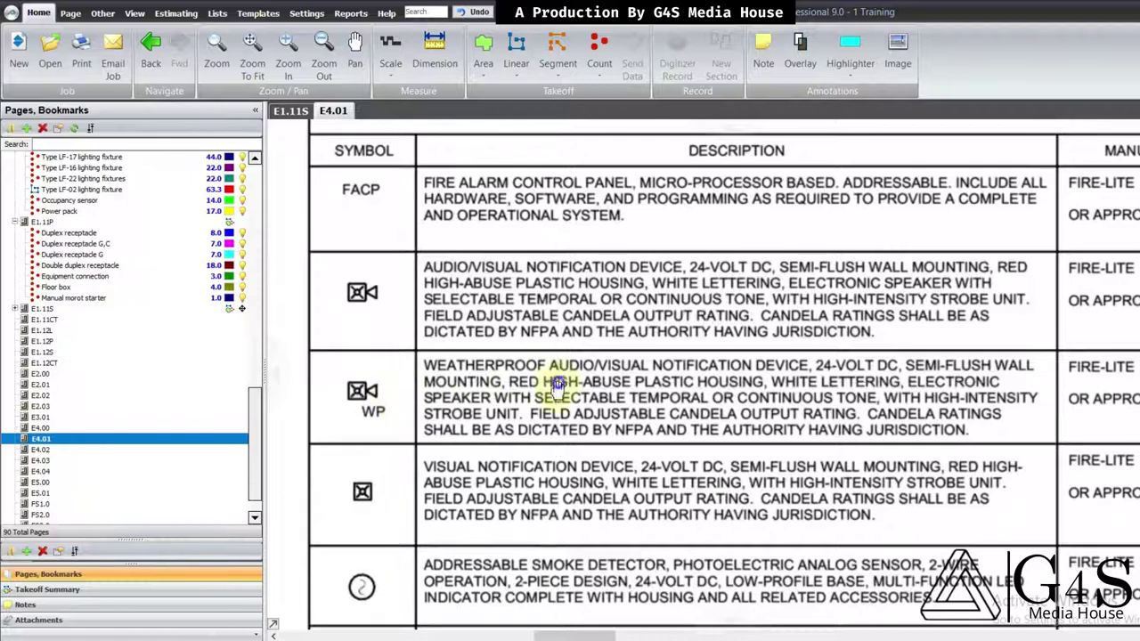
pyautogui.scroll(1, 549, 388)
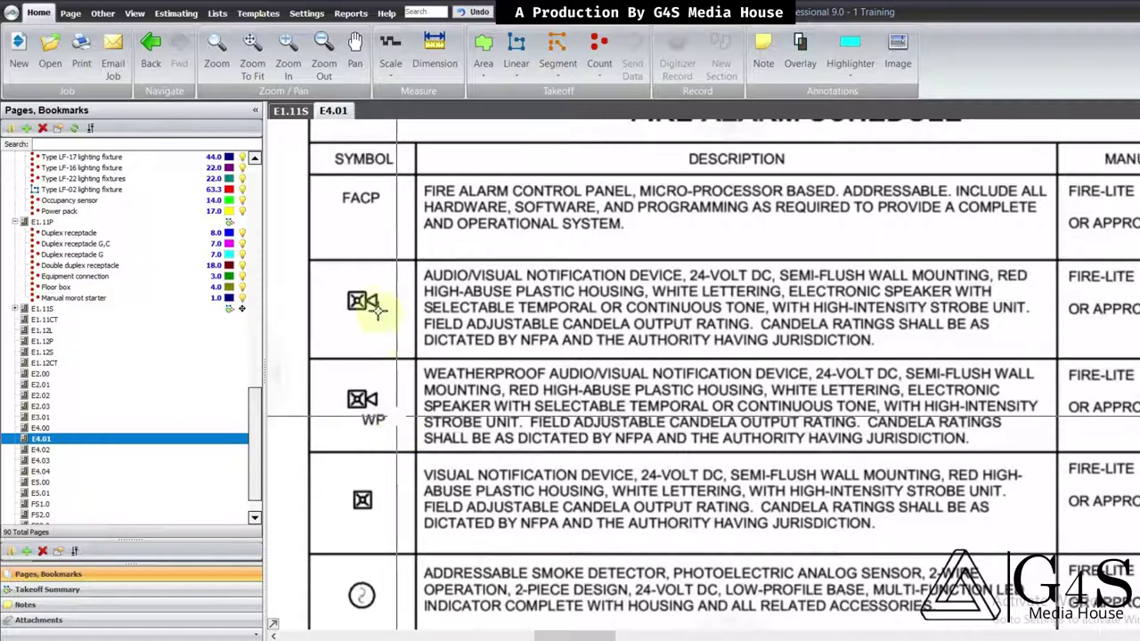
# Step: On sheet E1.11S, create a solid circle count named "Audio/Visual device"
pyautogui.click(288, 112)
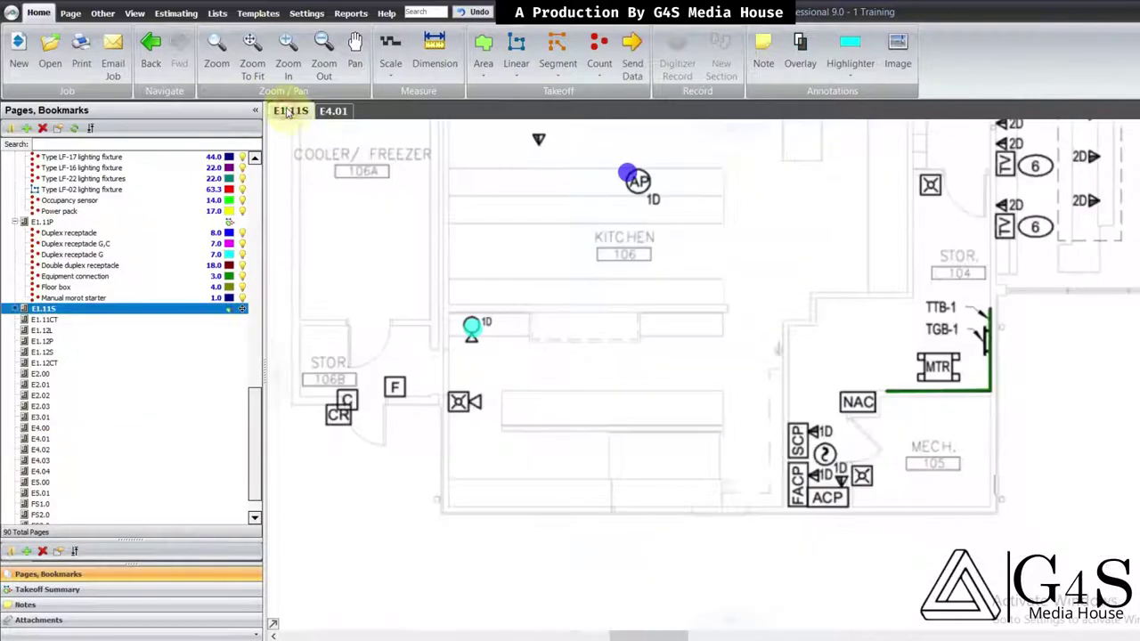
pyautogui.moveTo(527, 279); pyautogui.dragTo(602, 349)
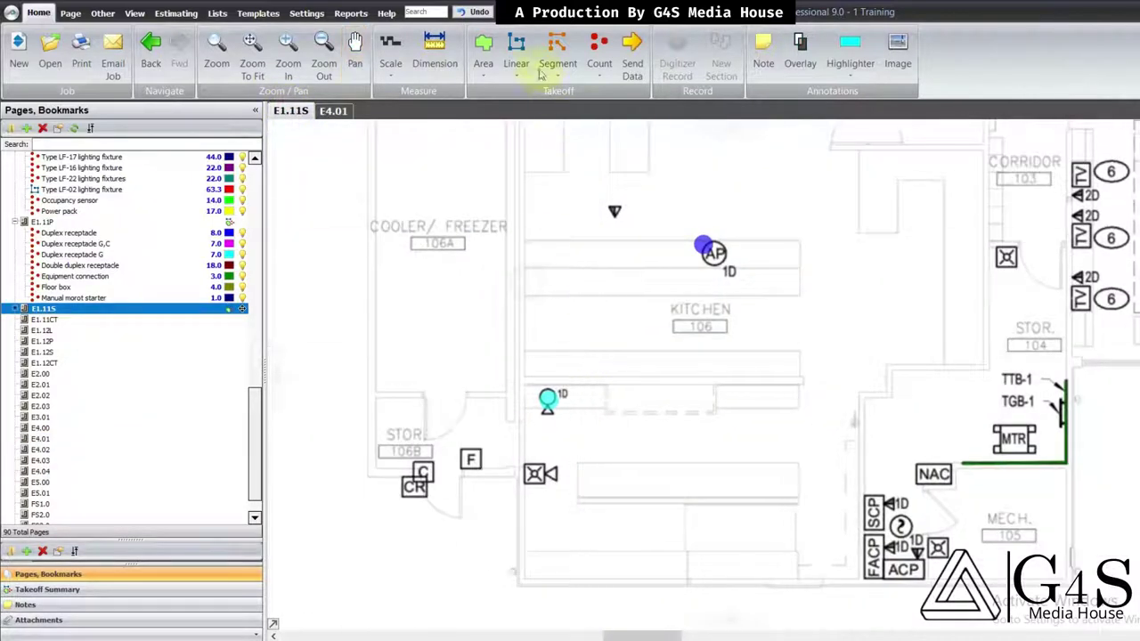
pyautogui.click(598, 47)
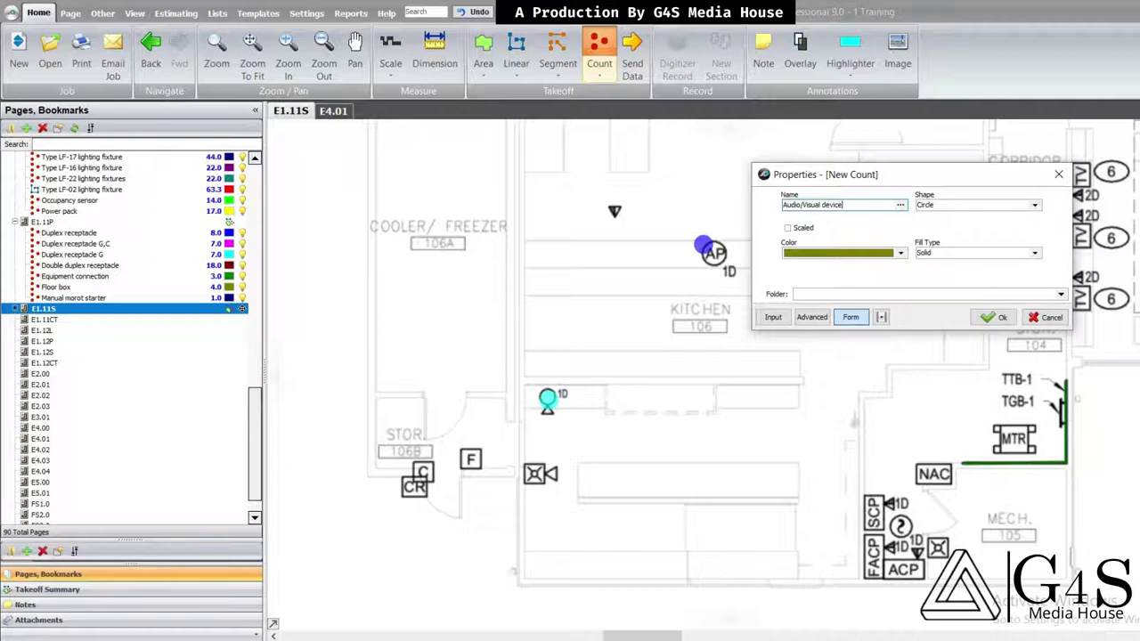
pyautogui.click(993, 318)
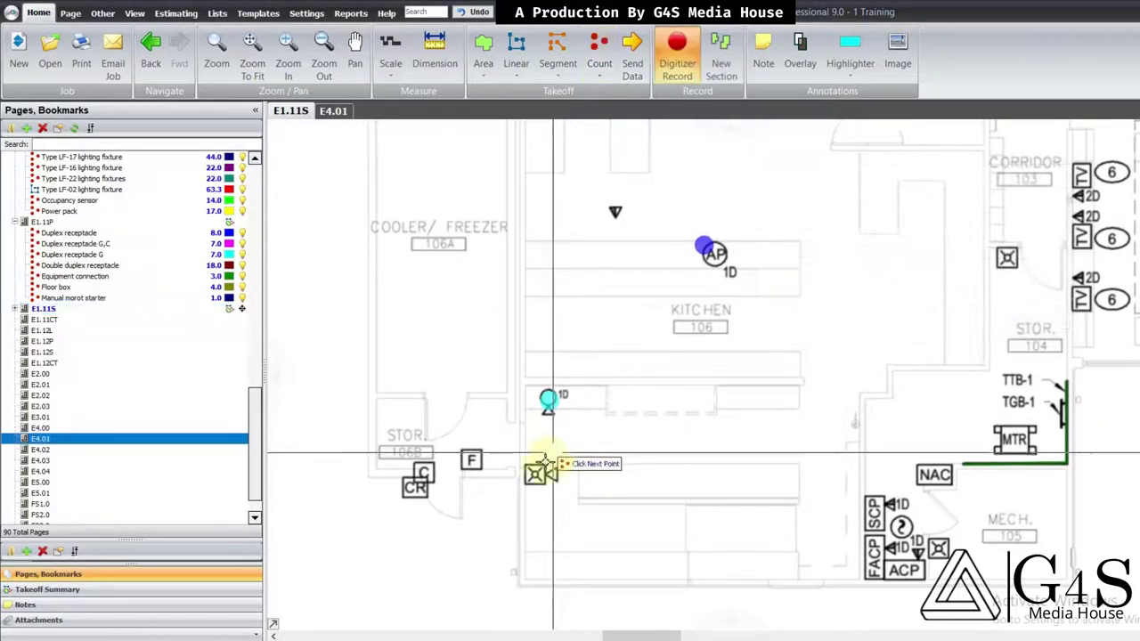
# Step: Mark the audio/visual devices in the kitchen, around the corridor, bar/restaurant and lobby, and near Office 115
pyautogui.scroll(3, 611, 425)
pyautogui.scroll(-2, 617, 442)
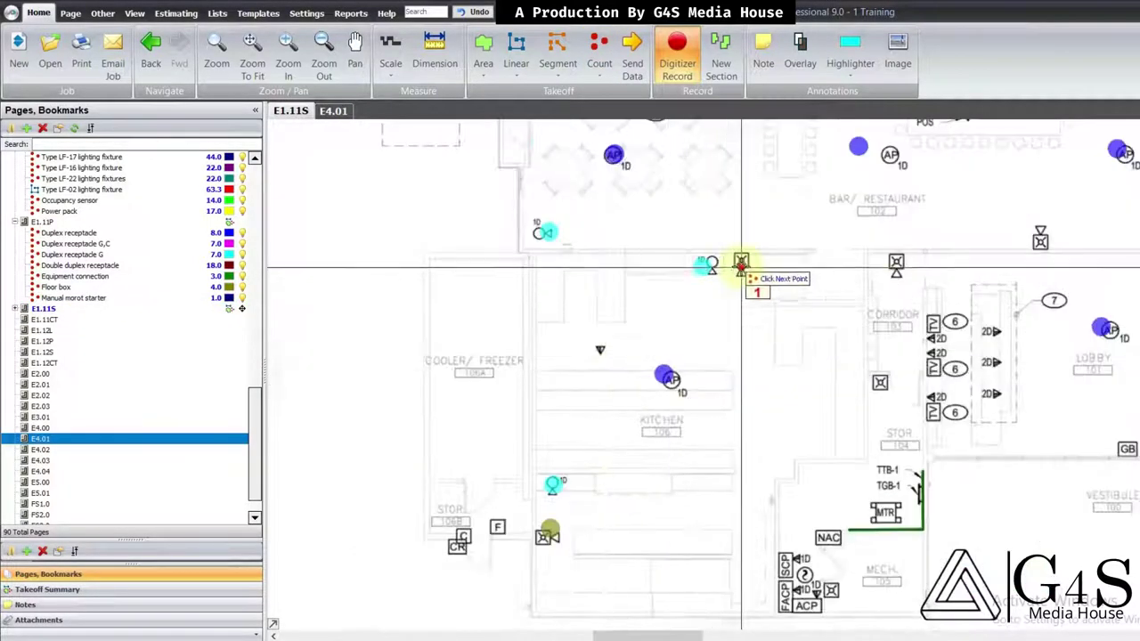
pyautogui.moveTo(880, 365); pyautogui.dragTo(868, 364)
pyautogui.click(927, 265)
pyautogui.moveTo(961, 374); pyautogui.dragTo(827, 373)
pyautogui.click(923, 462)
pyautogui.moveTo(962, 437); pyautogui.dragTo(657, 415)
pyautogui.moveTo(883, 382); pyautogui.dragTo(809, 448)
pyautogui.moveTo(898, 400); pyautogui.dragTo(860, 466)
pyautogui.moveTo(980, 427); pyautogui.dragTo(938, 464)
pyautogui.moveTo(932, 318); pyautogui.dragTo(792, 494)
pyautogui.moveTo(788, 305); pyautogui.dragTo(788, 321)
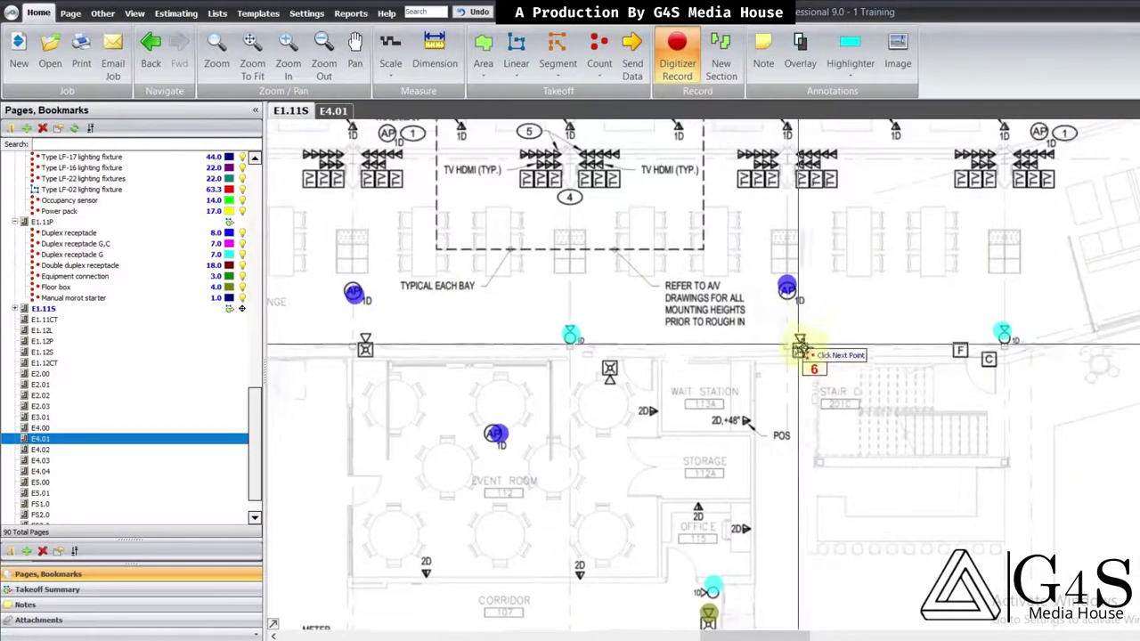
# Step: Mark the audio/visual devices along the driving range wall, in Event Room 112 and by the maintenance room
pyautogui.click(368, 344)
pyautogui.moveTo(652, 318); pyautogui.dragTo(525, 450)
pyautogui.moveTo(863, 275); pyautogui.dragTo(643, 364)
pyautogui.scroll(-1, 643, 363)
pyautogui.hscroll(3, 757, 361)
pyautogui.click(736, 422)
pyautogui.moveTo(782, 287)
pyautogui.mouseDown()
pyautogui.moveTo(766, 415)
pyautogui.moveTo(965, 377)
pyautogui.mouseUp()
pyautogui.scroll(-2, 964, 377)
pyautogui.moveTo(730, 316)
pyautogui.mouseDown()
pyautogui.moveTo(954, 336)
pyautogui.moveTo(1082, 320)
pyautogui.mouseUp()
pyautogui.moveTo(361, 450); pyautogui.dragTo(656, 421)
pyautogui.hscroll(-2, 656, 421)
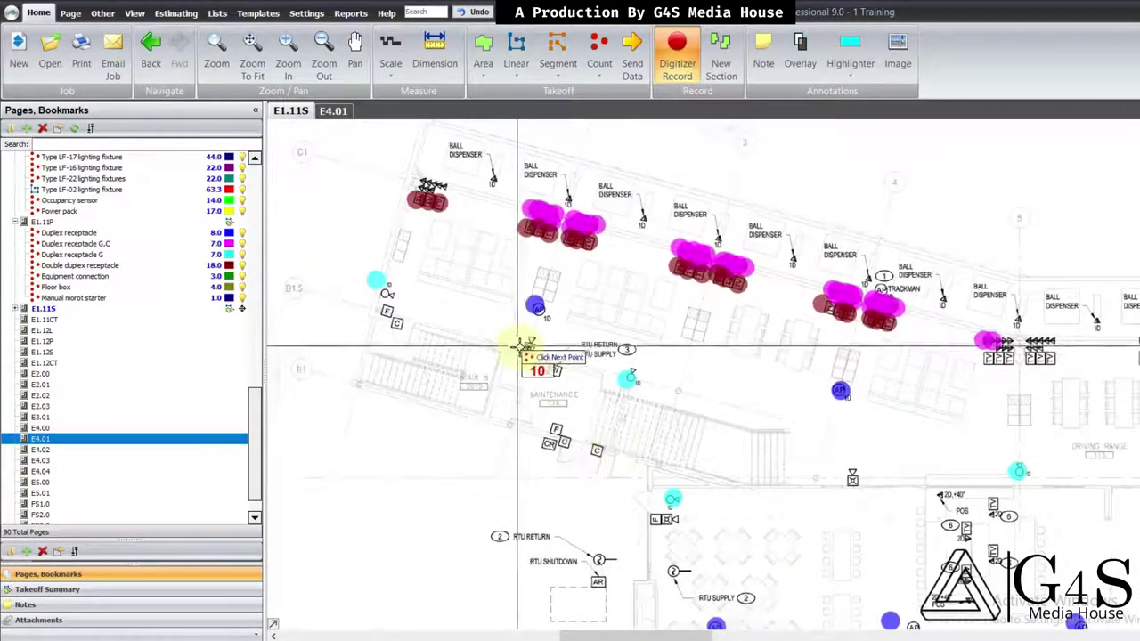
pyautogui.scroll(-6, 576, 464)
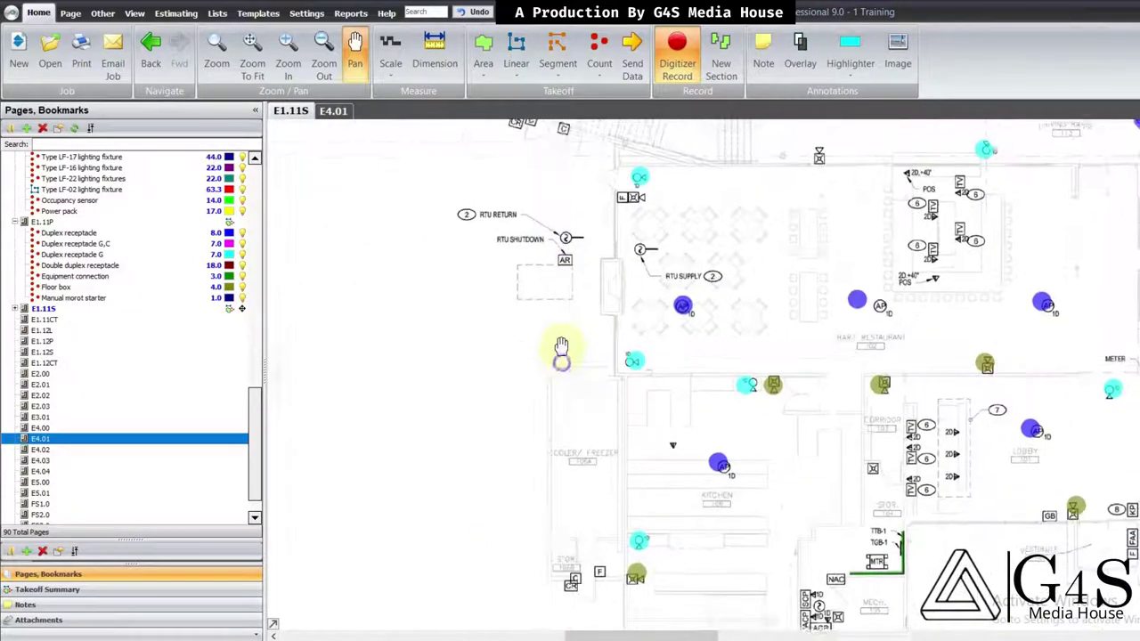
pyautogui.moveTo(549, 228); pyautogui.dragTo(549, 189)
# Step: End the audio/visual count and look for the F symbol beside storage 106B in the Fire Alarm Schedule on E4.01
pyautogui.scroll(2, 615, 374)
pyautogui.moveTo(616, 371); pyautogui.dragTo(608, 378)
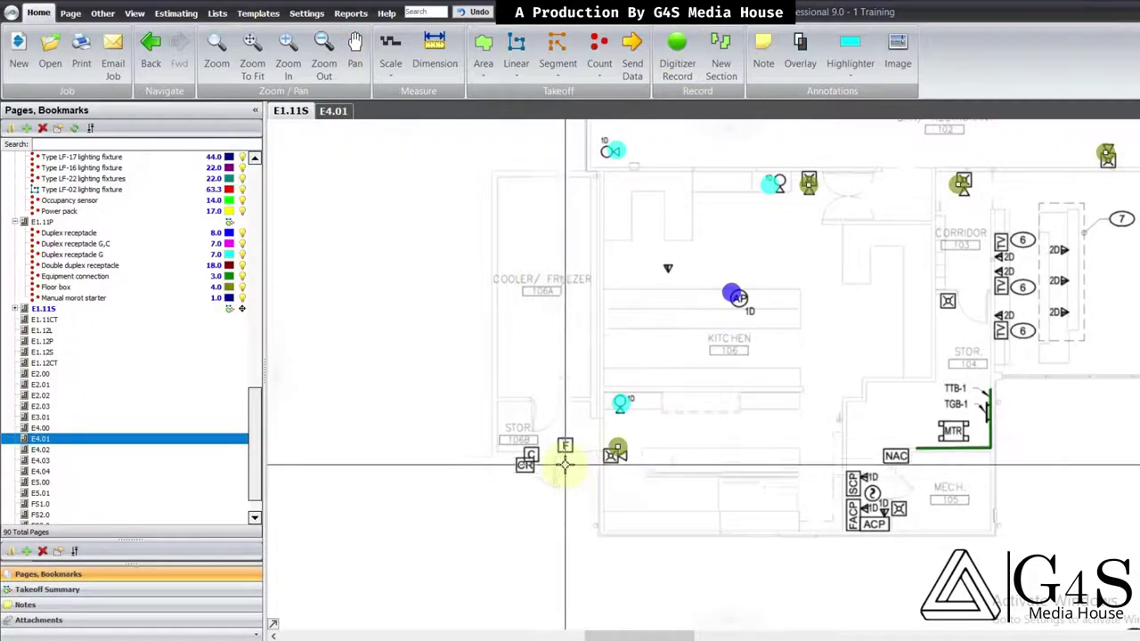
pyautogui.scroll(1, 565, 464)
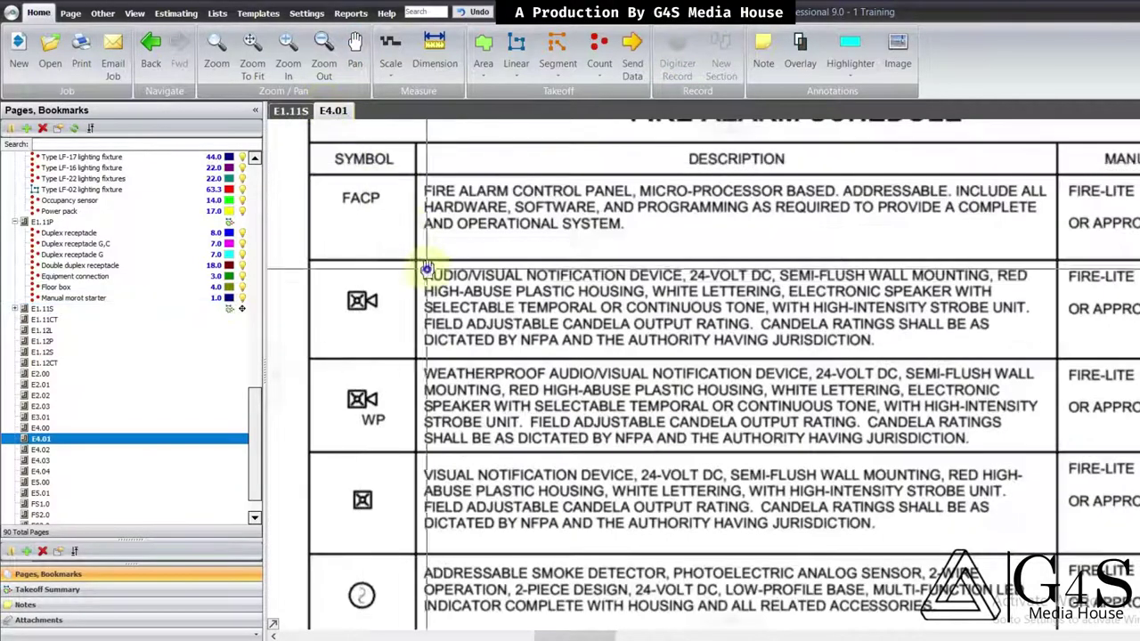
pyautogui.scroll(-10, 529, 400)
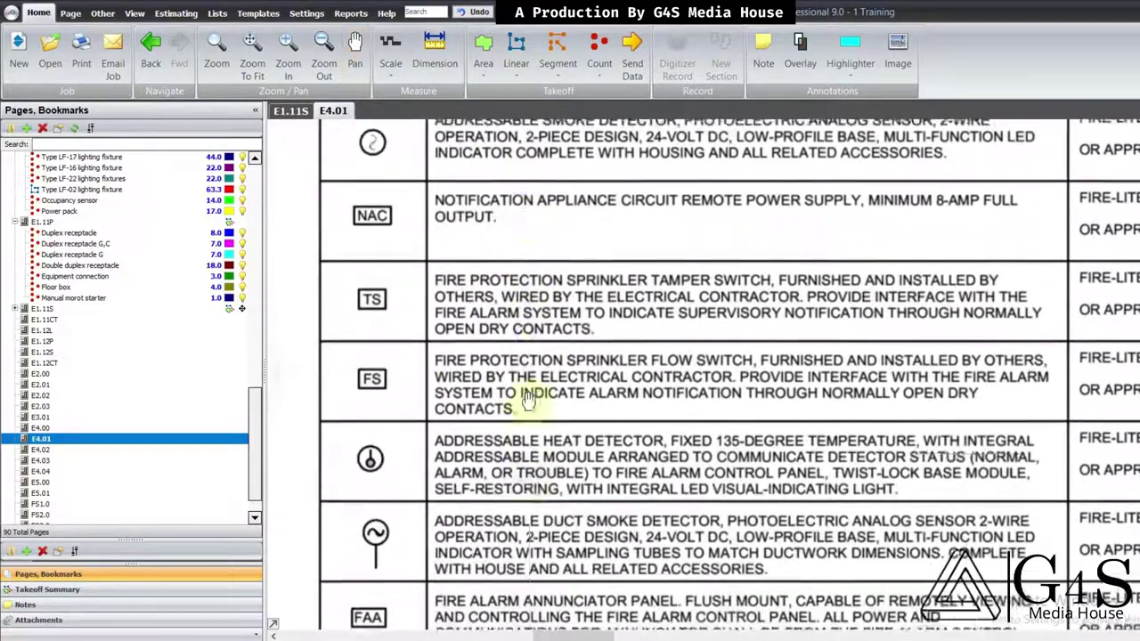
pyautogui.moveTo(529, 400); pyautogui.dragTo(529, 258)
pyautogui.moveTo(530, 472); pyautogui.dragTo(552, 532)
pyautogui.scroll(-1, 561, 486)
pyautogui.moveTo(601, 335); pyautogui.dragTo(589, 517)
pyautogui.moveTo(587, 358); pyautogui.dragTo(576, 515)
pyautogui.scroll(-3, 568, 418)
pyautogui.scroll(-8, 566, 367)
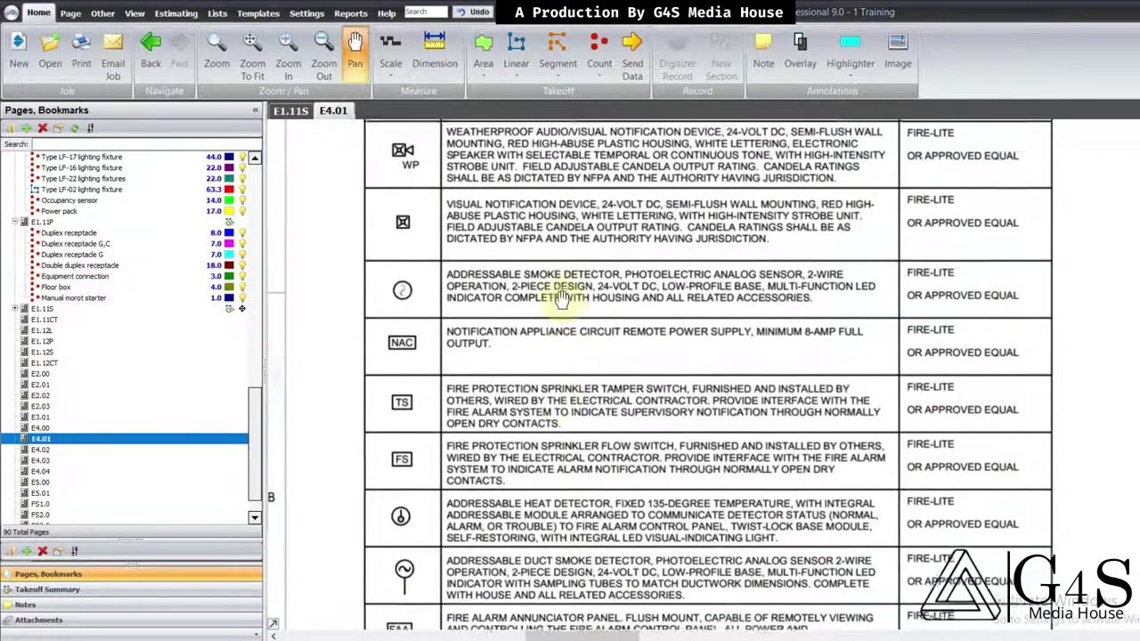
# Step: Examine the fire alarm matrix on E4.01 and read the system input listed for the F symbol
pyautogui.scroll(-9, 541, 479)
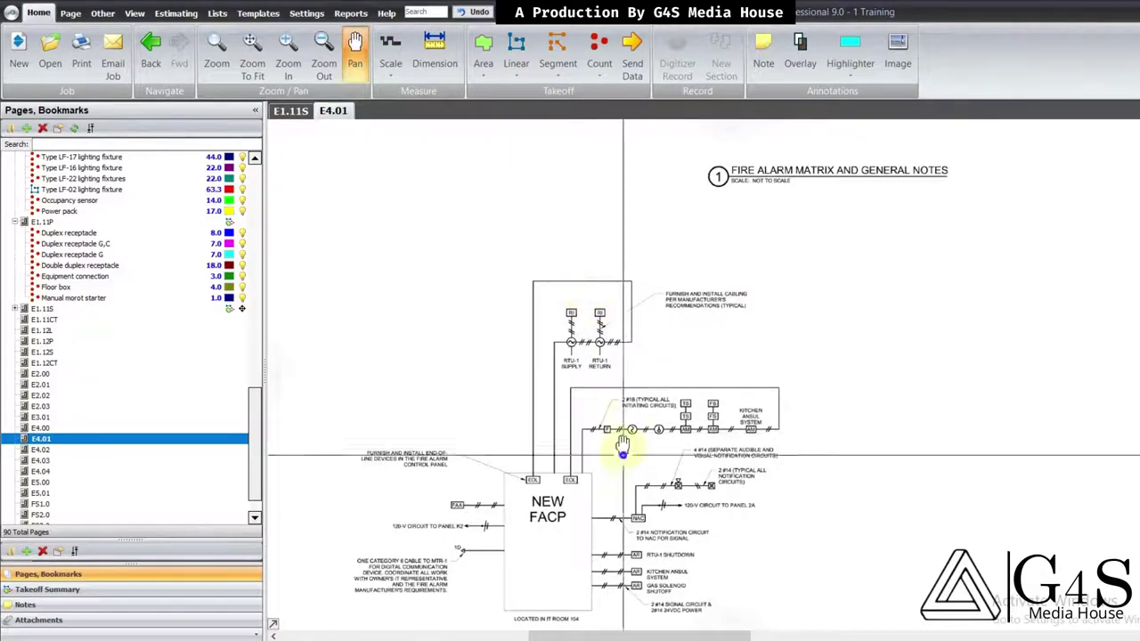
pyautogui.scroll(-2, 623, 456)
pyautogui.scroll(10, 616, 364)
pyautogui.scroll(1, 683, 413)
pyautogui.scroll(2, 715, 428)
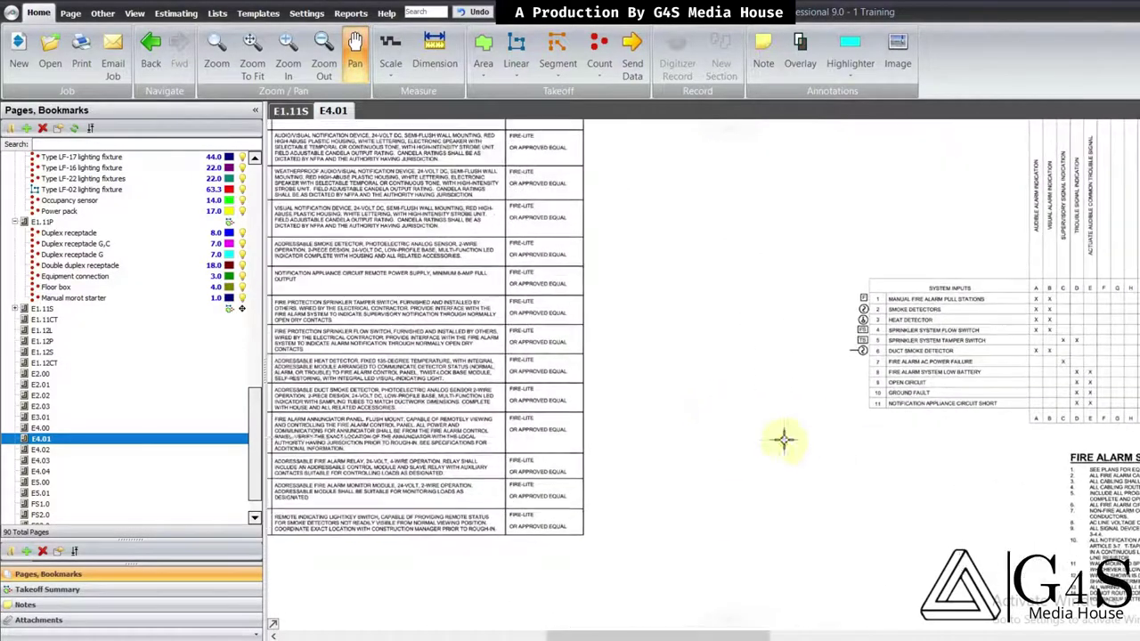
pyautogui.scroll(3, 840, 338)
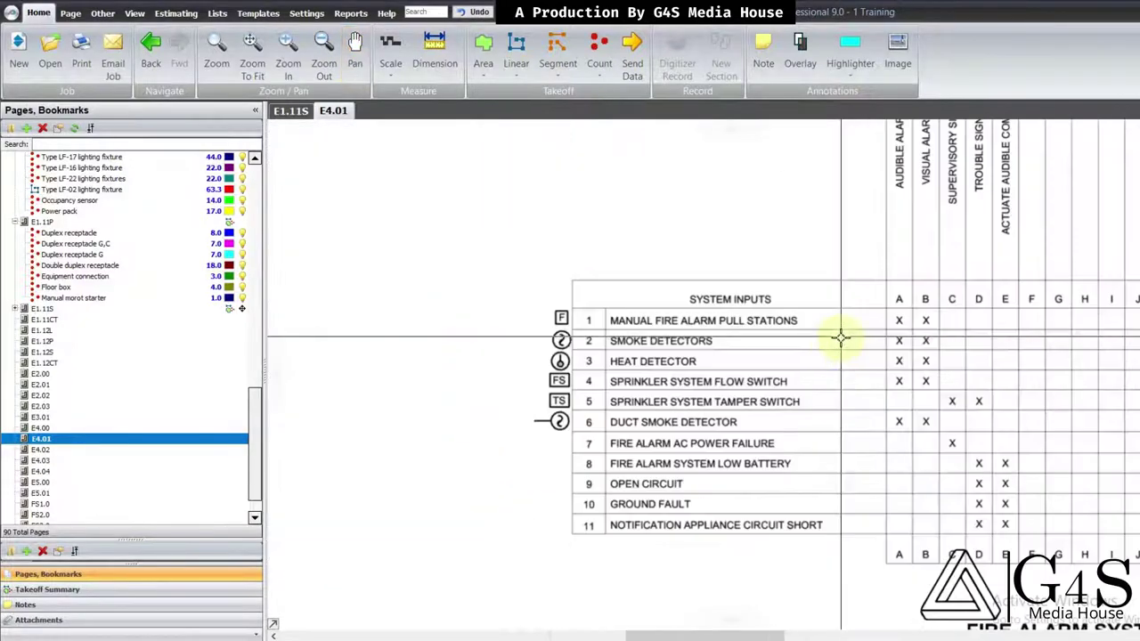
pyautogui.scroll(2, 669, 334)
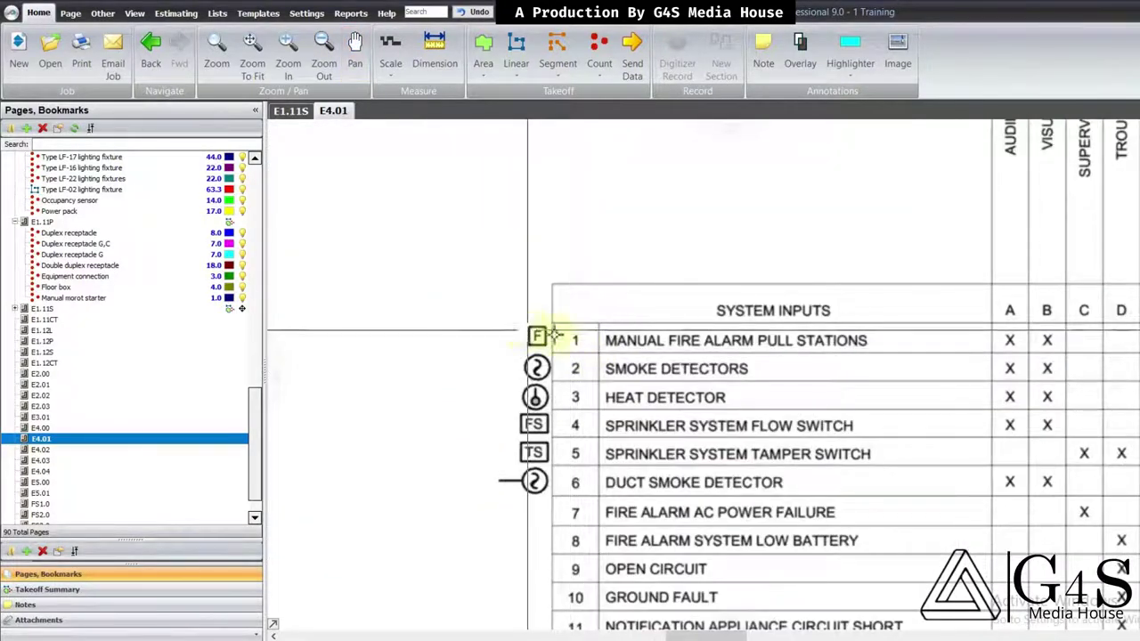
pyautogui.scroll(1, 570, 369)
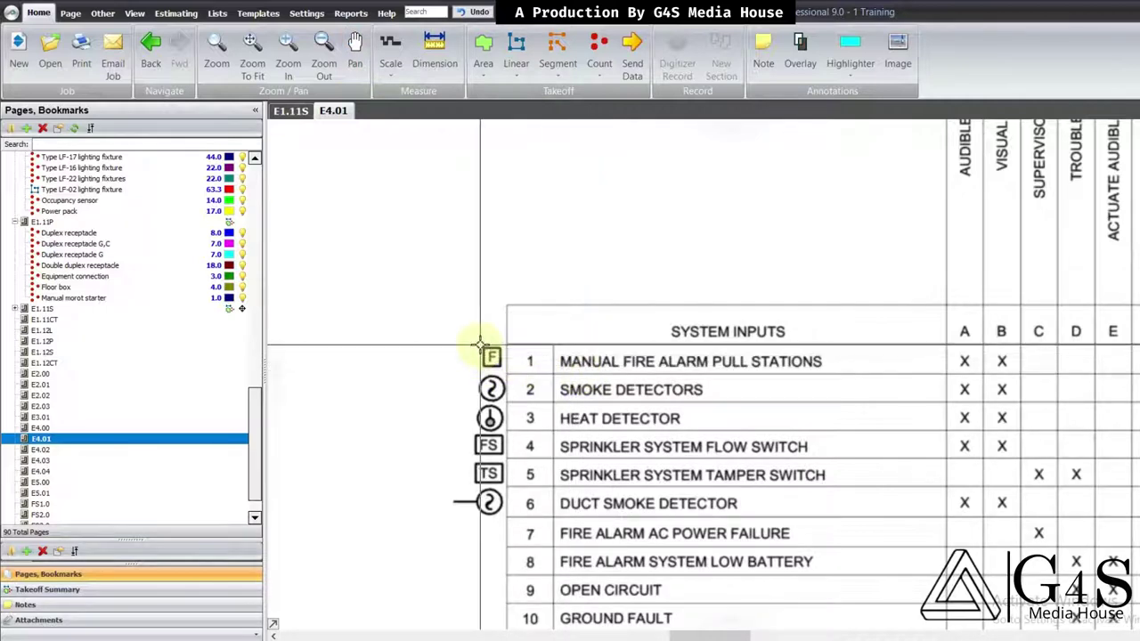
# Step: On E1.11S, create a solid circle count named "Fire alarm pull station" and mark the F symbol beside storage 106B
pyautogui.click(288, 110)
pyautogui.moveTo(548, 330); pyautogui.dragTo(651, 288)
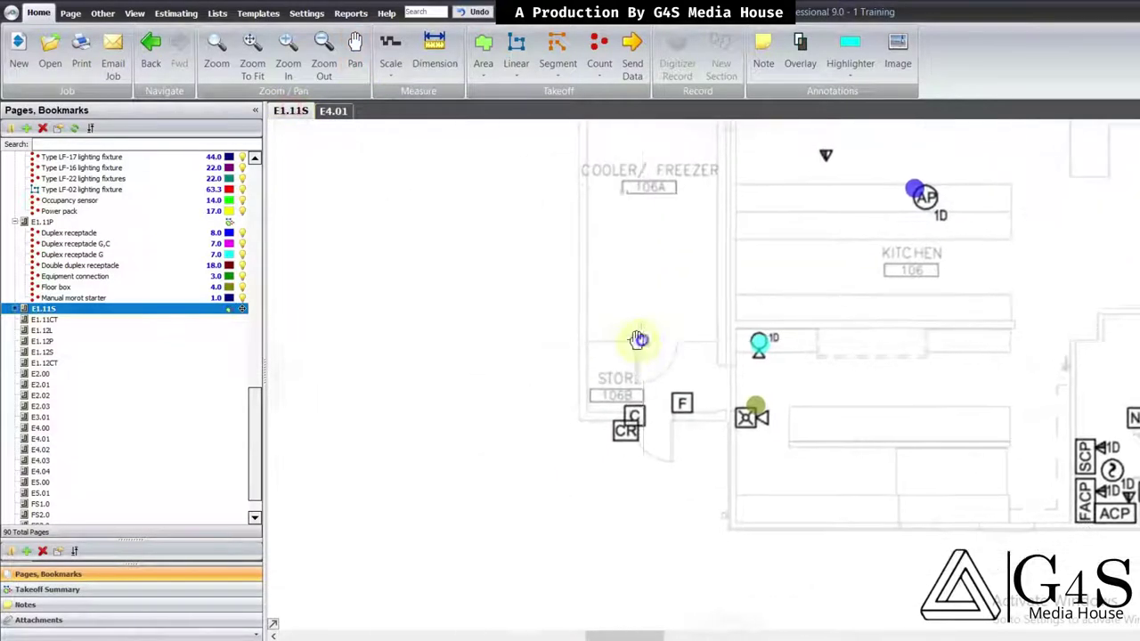
pyautogui.click(600, 49)
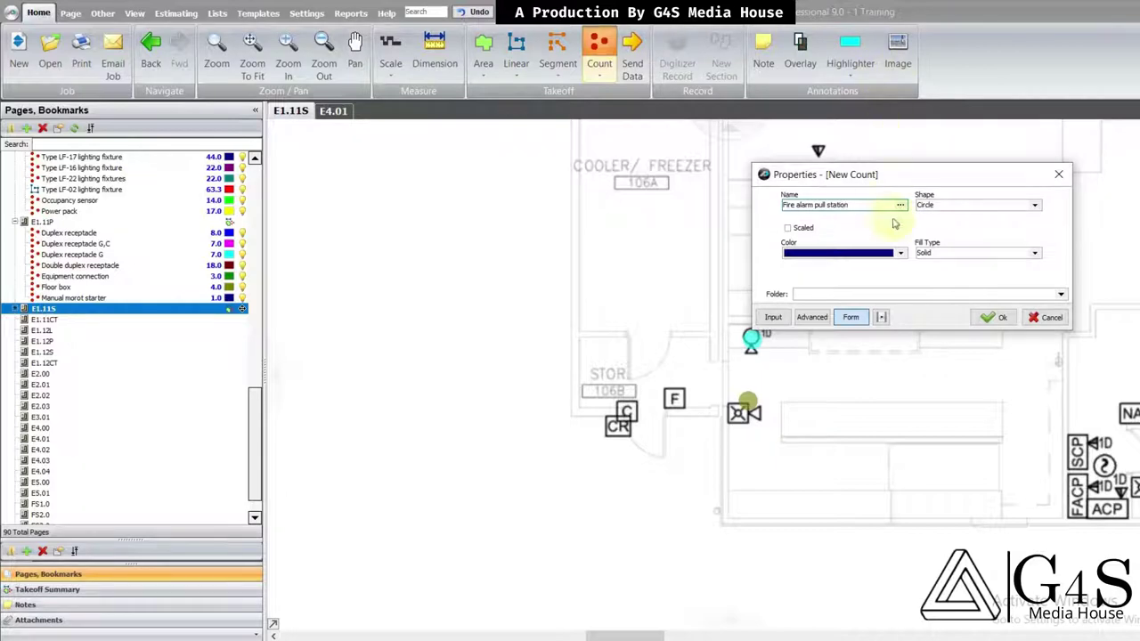
pyautogui.click(980, 321)
pyautogui.click(681, 398)
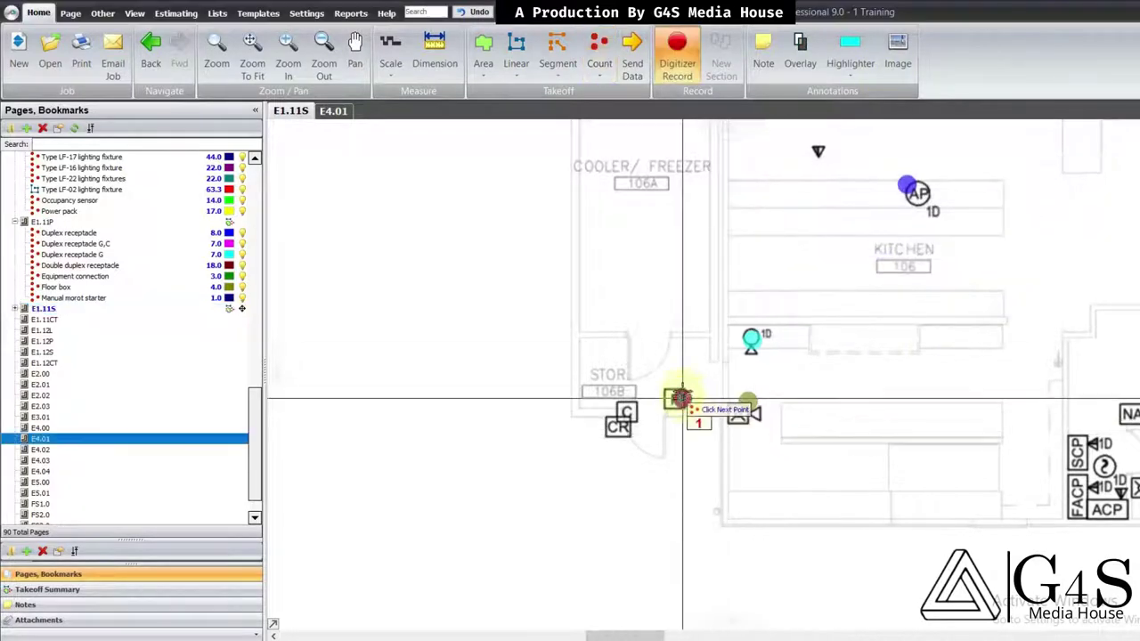
# Step: Mark the fire alarm pull station on the bar/restaurant's outer wall near the RTU supply note
pyautogui.moveTo(709, 283); pyautogui.dragTo(685, 442)
pyautogui.scroll(-3, 686, 442)
pyautogui.moveTo(751, 338); pyautogui.dragTo(737, 451)
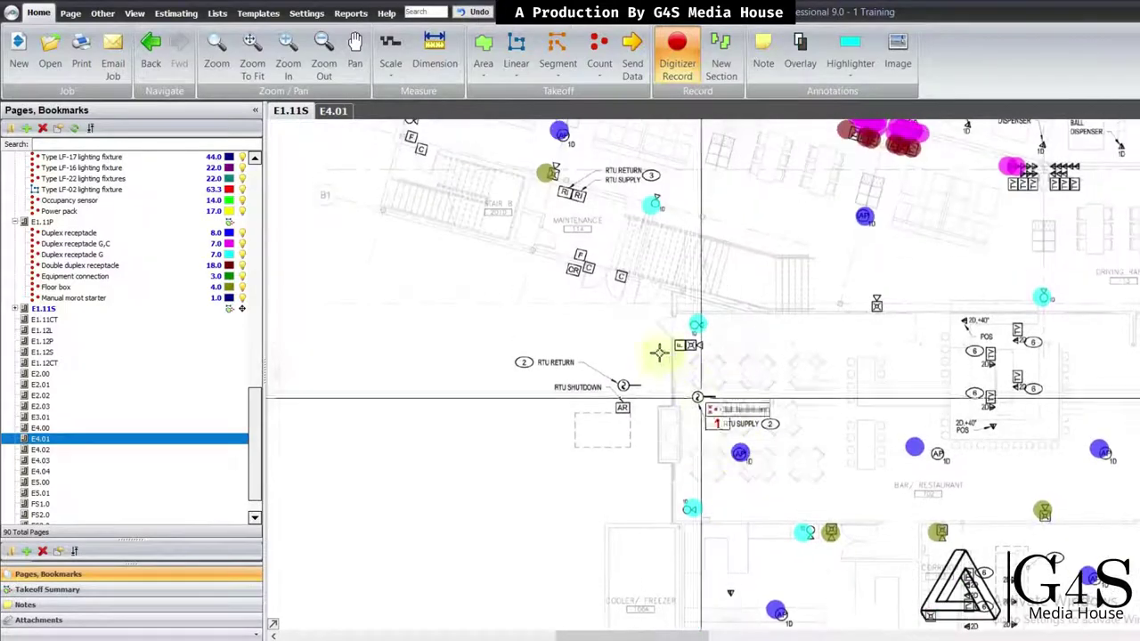
pyautogui.moveTo(843, 327); pyautogui.dragTo(822, 375)
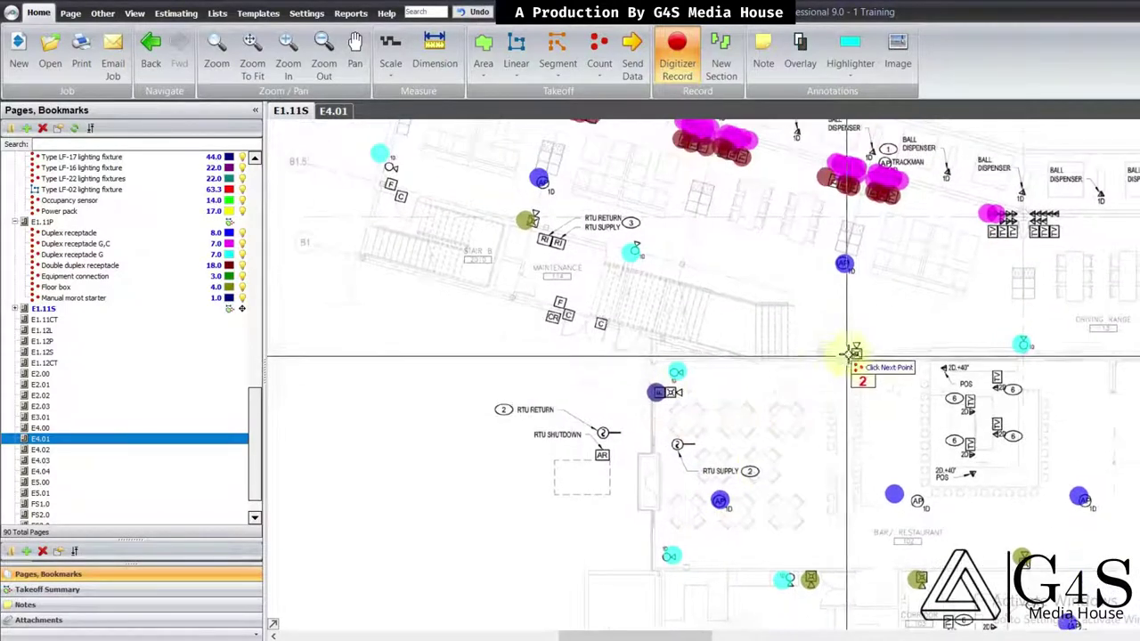
pyautogui.moveTo(573, 378); pyautogui.dragTo(599, 410)
pyautogui.moveTo(614, 293); pyautogui.dragTo(618, 335)
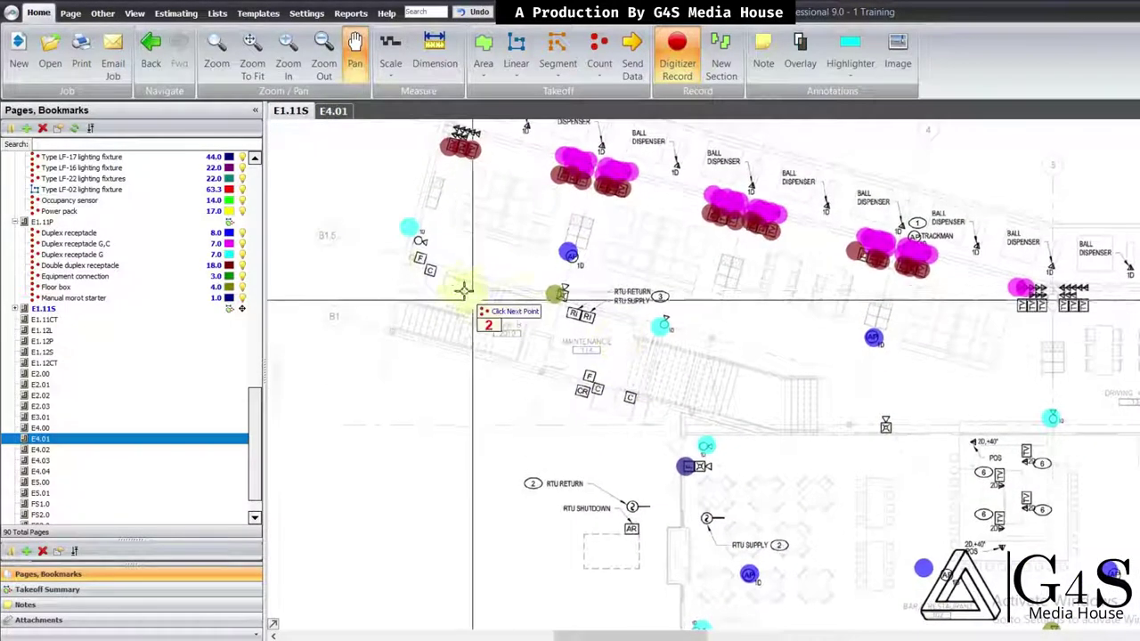
# Step: Mark the pull stations along the driving range and near Office 115, and end the count
pyautogui.moveTo(704, 405)
pyautogui.mouseDown()
pyautogui.moveTo(545, 302)
pyautogui.moveTo(525, 266)
pyautogui.mouseUp()
pyautogui.moveTo(802, 354); pyautogui.dragTo(556, 359)
pyautogui.moveTo(644, 424); pyautogui.dragTo(628, 398)
pyautogui.moveTo(770, 335)
pyautogui.mouseDown()
pyautogui.moveTo(738, 348)
pyautogui.moveTo(729, 305)
pyautogui.mouseUp()
pyautogui.moveTo(662, 407)
pyautogui.mouseDown()
pyautogui.moveTo(661, 392)
pyautogui.moveTo(537, 278)
pyautogui.mouseUp()
pyautogui.moveTo(715, 386); pyautogui.dragTo(899, 341)
pyautogui.moveTo(788, 426); pyautogui.dragTo(438, 614)
pyautogui.moveTo(704, 461); pyautogui.dragTo(581, 599)
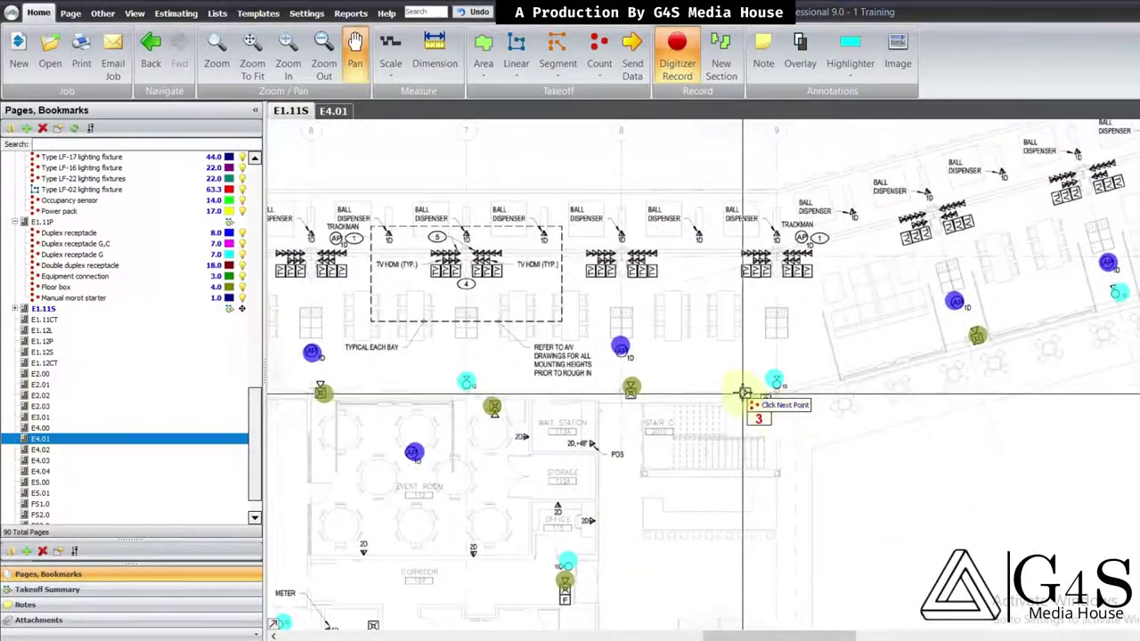
pyautogui.moveTo(769, 437); pyautogui.dragTo(623, 530)
pyautogui.moveTo(721, 467)
pyautogui.mouseDown()
pyautogui.moveTo(1005, 318)
pyautogui.moveTo(908, 369)
pyautogui.moveTo(855, 437)
pyautogui.moveTo(820, 373)
pyautogui.mouseUp()
pyautogui.moveTo(768, 418)
pyautogui.mouseDown()
pyautogui.moveTo(859, 366)
pyautogui.moveTo(875, 332)
pyautogui.moveTo(906, 323)
pyautogui.moveTo(928, 297)
pyautogui.mouseUp()
pyautogui.scroll(2, 874, 333)
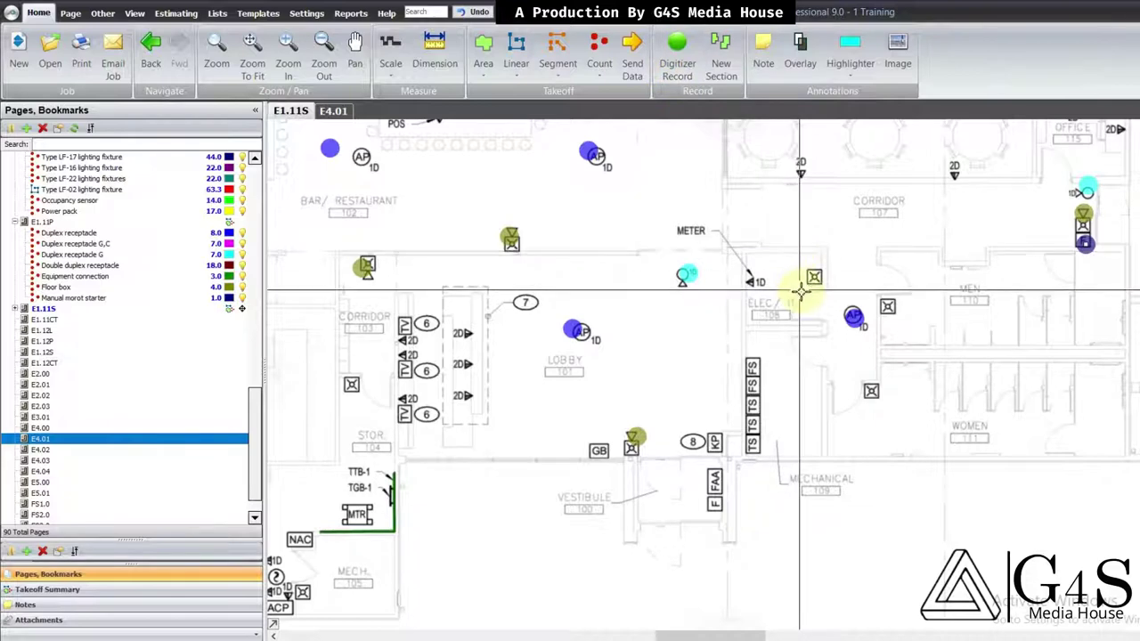
# Step: Examine the crossed-square symbols around Elec/IT 108 and return to the Fire Alarm Schedule on E4.01 to identify them
pyautogui.scroll(2, 801, 292)
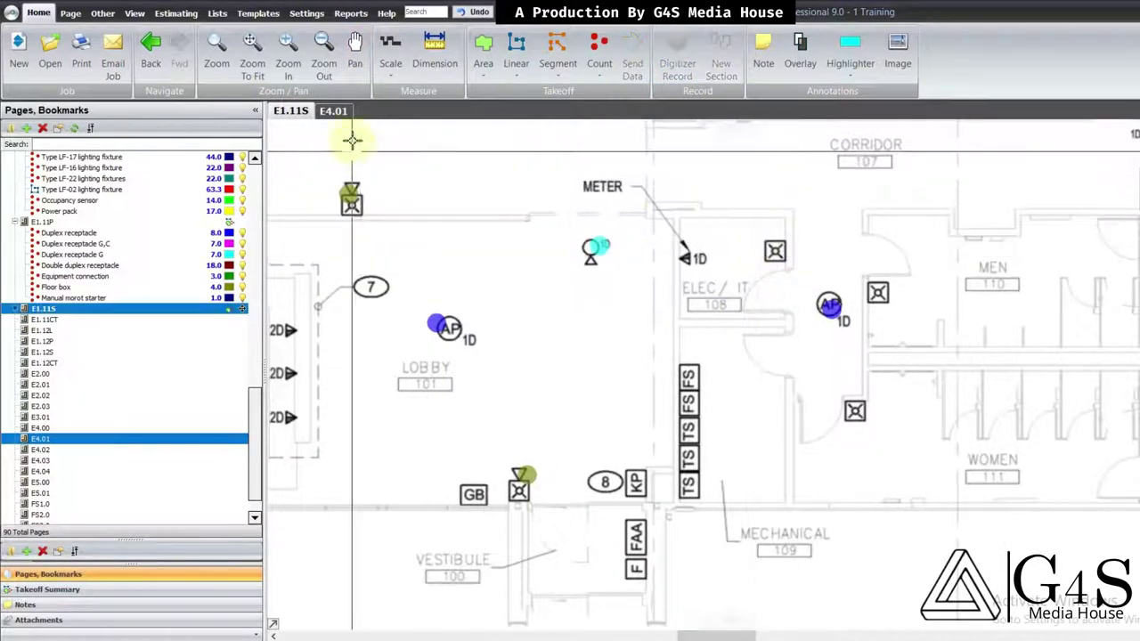
pyautogui.click(334, 113)
pyautogui.moveTo(527, 377); pyautogui.dragTo(861, 279)
pyautogui.scroll(-3, 862, 285)
pyautogui.moveTo(695, 370); pyautogui.dragTo(826, 391)
pyautogui.scroll(5, 636, 395)
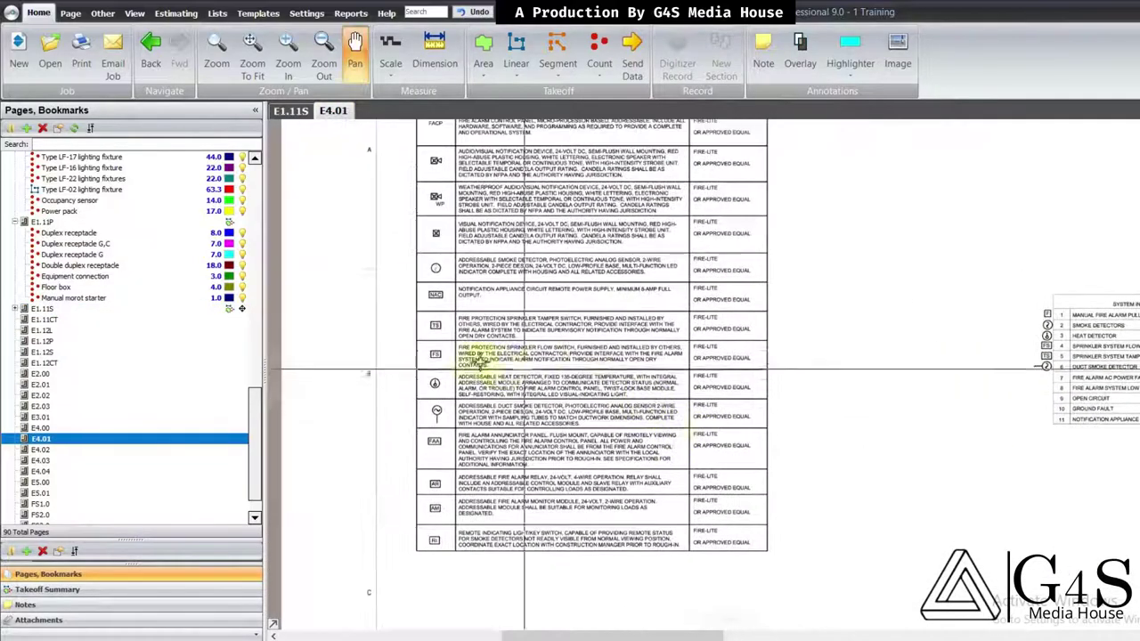
# Step: Compare the symbol and description of the visual notification device with the audio/visual entries in the Fire Alarm Schedule
pyautogui.moveTo(500, 365)
pyautogui.mouseDown()
pyautogui.moveTo(509, 268)
pyautogui.moveTo(510, 476)
pyautogui.mouseUp()
pyautogui.moveTo(541, 366); pyautogui.dragTo(553, 601)
pyautogui.moveTo(549, 408); pyautogui.dragTo(546, 369)
pyautogui.scroll(2, 539, 399)
pyautogui.moveTo(533, 473)
pyautogui.mouseDown()
pyautogui.moveTo(542, 438)
pyautogui.moveTo(593, 452)
pyautogui.mouseUp()
pyautogui.press('Escape')
pyautogui.moveTo(469, 382); pyautogui.dragTo(530, 424)
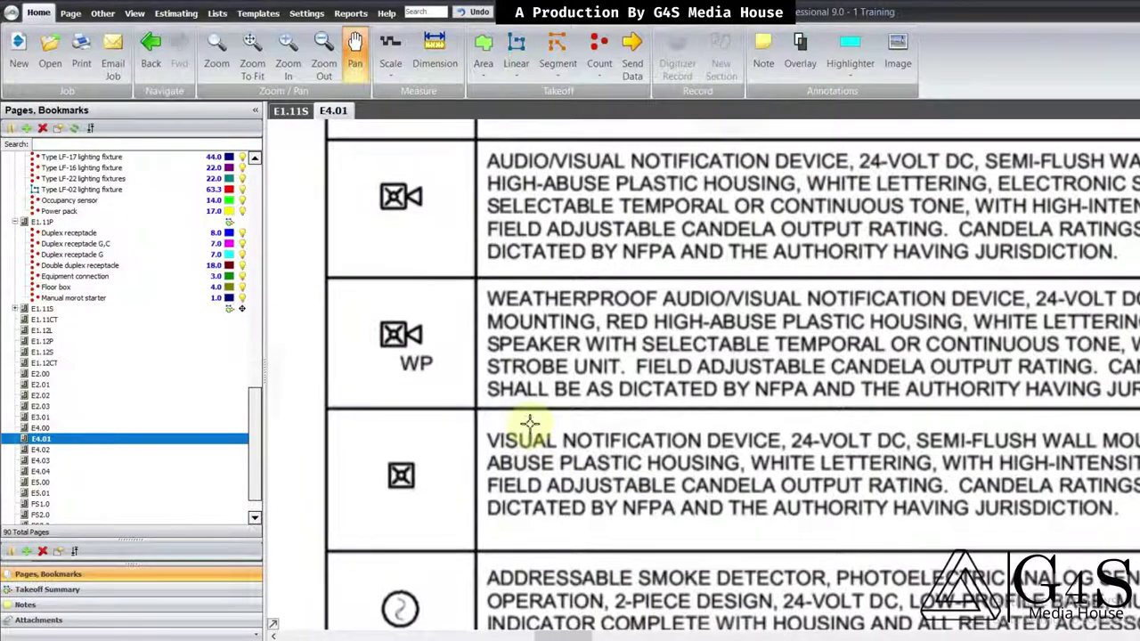
pyautogui.scroll(1, 490, 214)
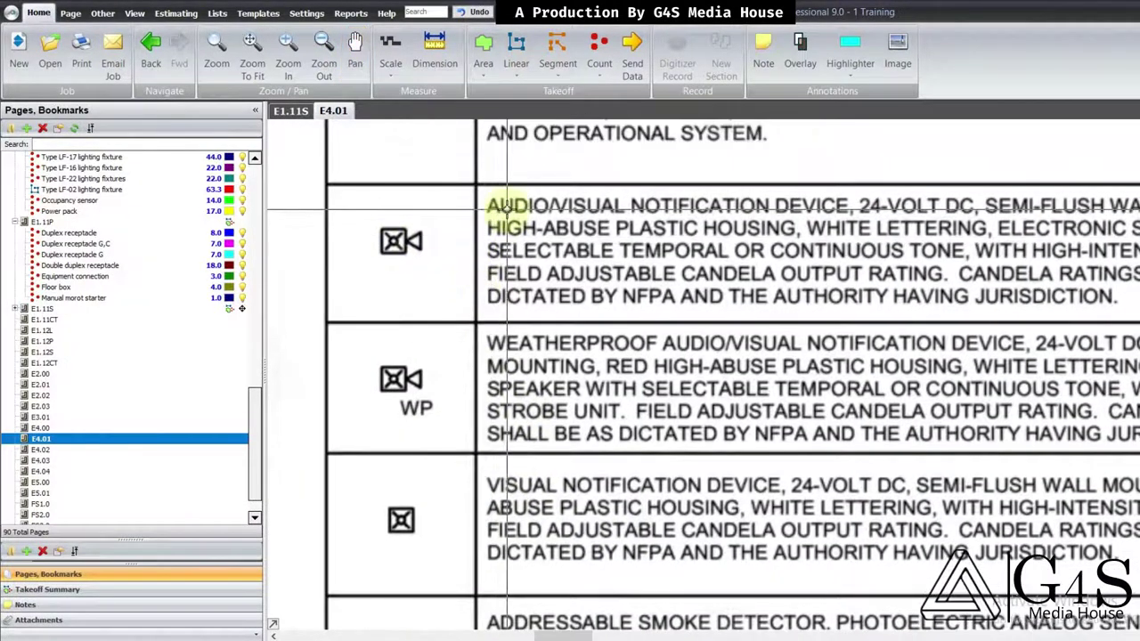
pyautogui.scroll(-2, 512, 339)
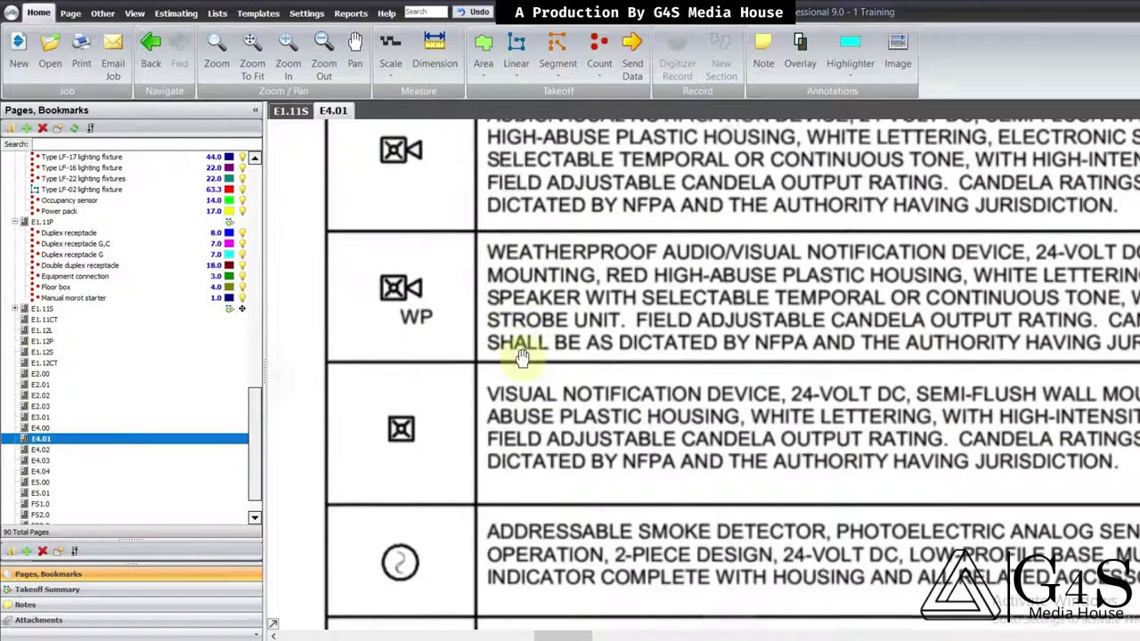
pyautogui.scroll(-1, 521, 344)
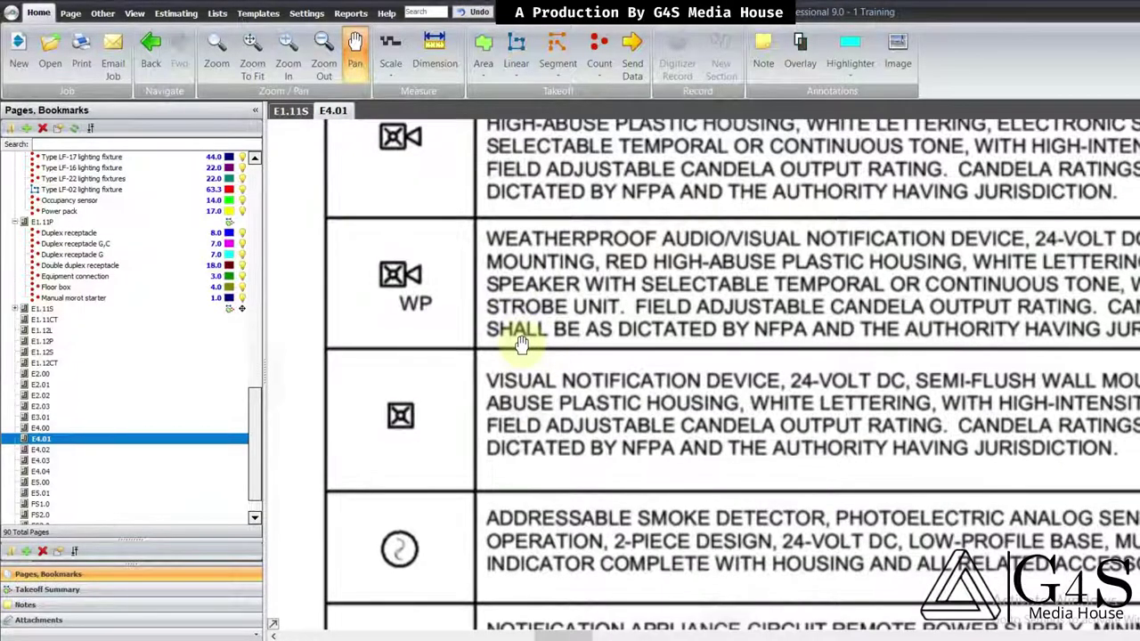
pyautogui.scroll(-1, 514, 423)
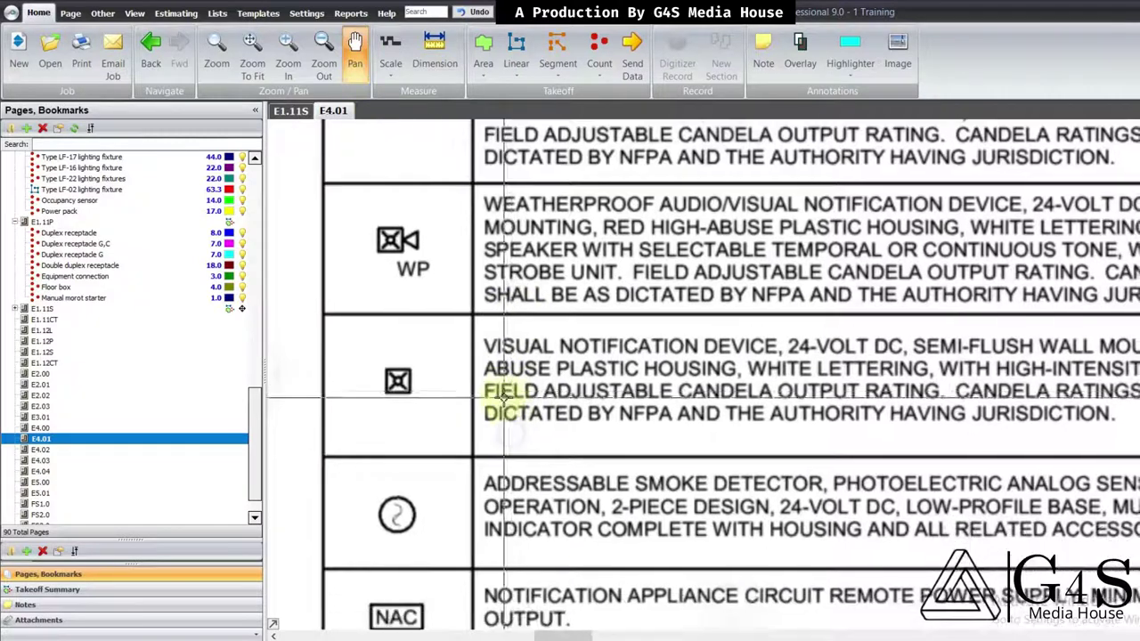
# Step: On sheet E1.11S, create a solid circle count named "Visual notification device"
pyautogui.click(290, 110)
pyautogui.moveTo(487, 304); pyautogui.dragTo(555, 285)
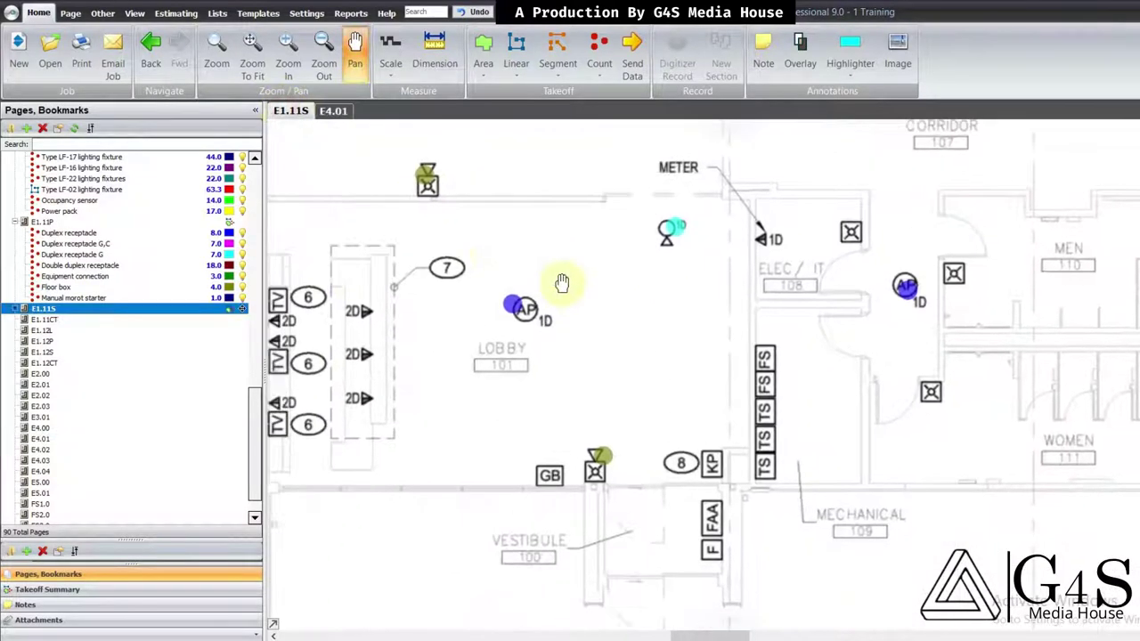
pyautogui.click(601, 49)
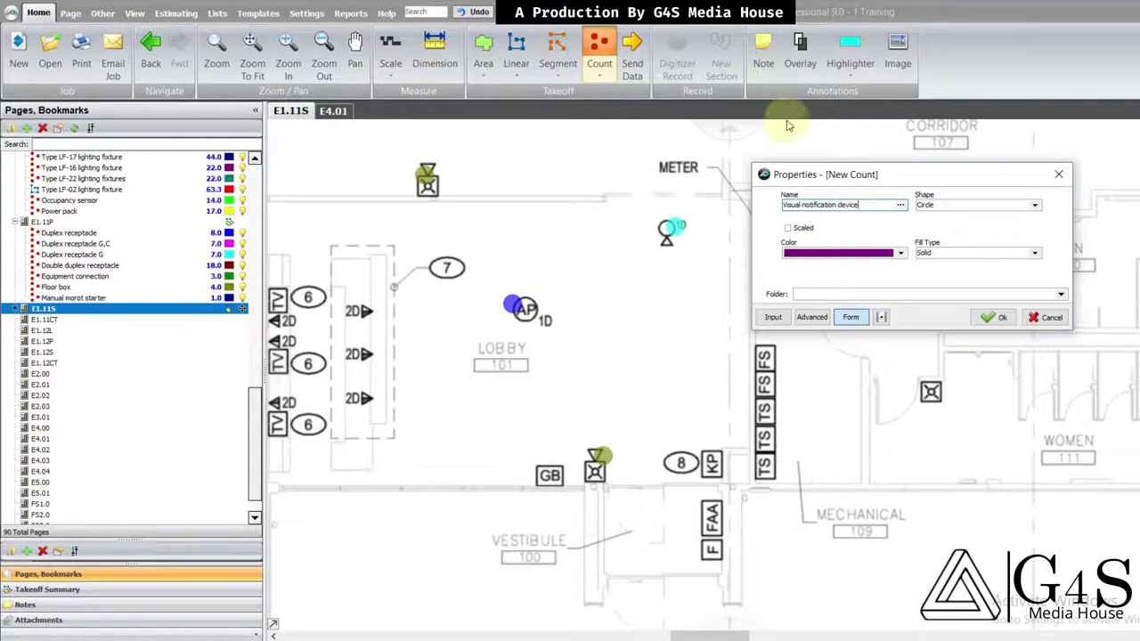
pyautogui.click(987, 318)
# Step: Mark the three visual notification devices around Elec/IT 108 and the Men and Women rooms
pyautogui.click(934, 387)
pyautogui.click(958, 294)
pyautogui.click(852, 234)
# Step: Mark the visual notification device in Corridor 103, check the surrounding rooms for more, and end the count
pyautogui.scroll(-5, 768, 334)
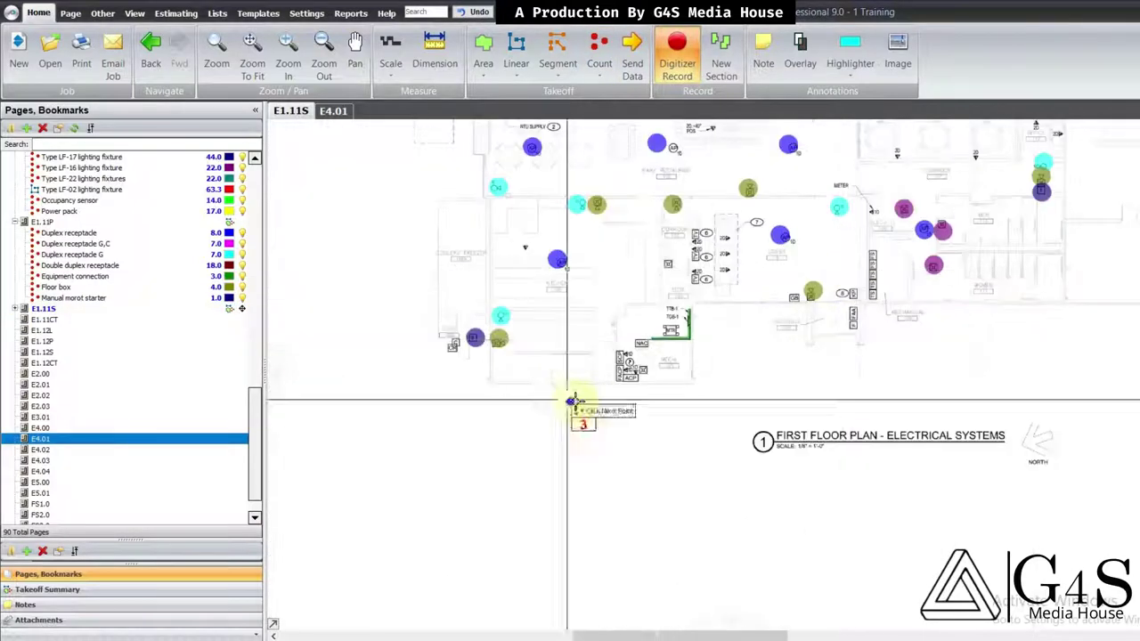
pyautogui.scroll(2, 656, 357)
pyautogui.moveTo(623, 384); pyautogui.dragTo(636, 458)
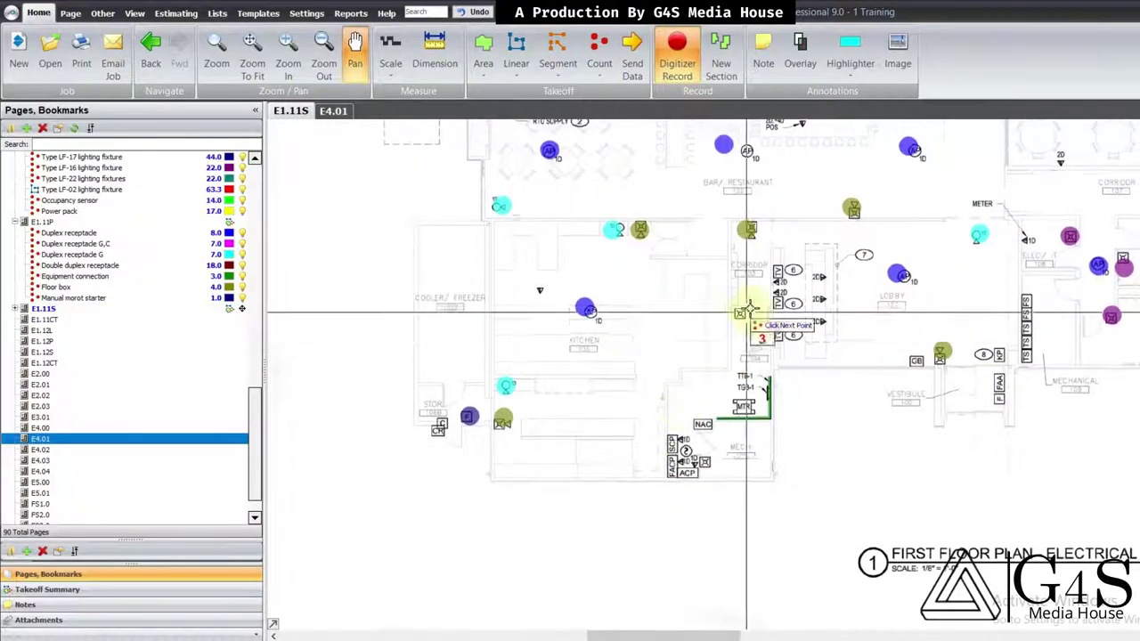
pyautogui.moveTo(740, 316); pyautogui.dragTo(657, 535)
pyautogui.moveTo(603, 216); pyautogui.dragTo(618, 398)
pyautogui.moveTo(630, 334); pyautogui.dragTo(439, 336)
pyautogui.moveTo(926, 424); pyautogui.dragTo(817, 429)
pyautogui.moveTo(989, 468); pyautogui.dragTo(681, 403)
pyautogui.moveTo(830, 408); pyautogui.dragTo(848, 306)
pyautogui.moveTo(745, 402); pyautogui.dragTo(916, 366)
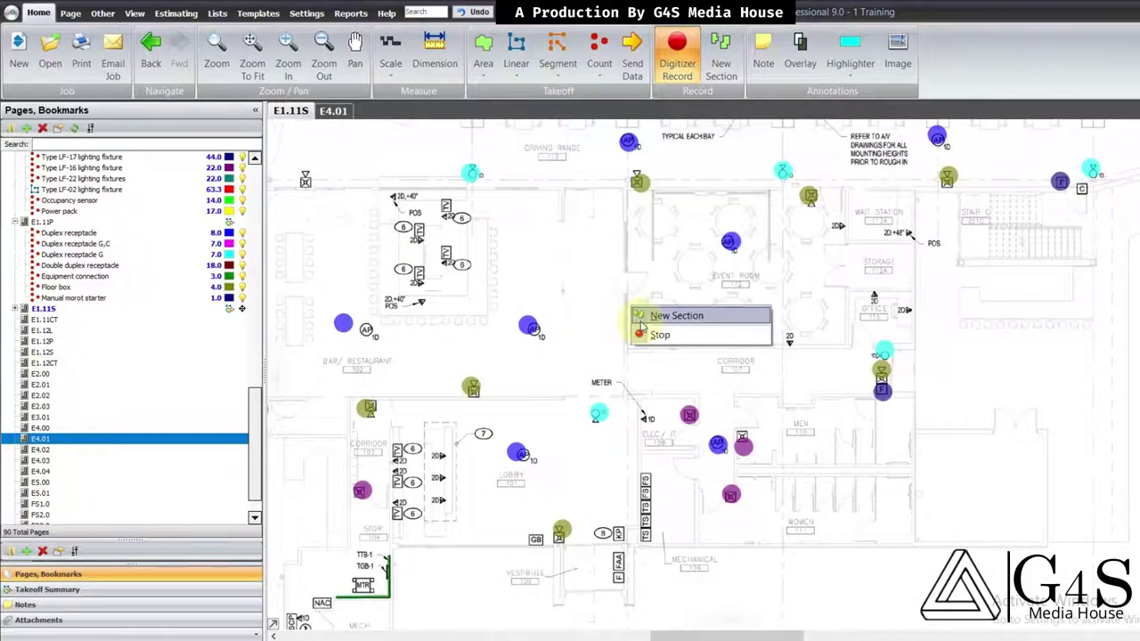
# Step: Examine the RTU return and supply symbols beside Bar/Restaurant 102 and identify them in the Fire Alarm Schedule on E4.01
pyautogui.moveTo(664, 382); pyautogui.dragTo(947, 437)
pyautogui.moveTo(715, 429); pyautogui.dragTo(716, 553)
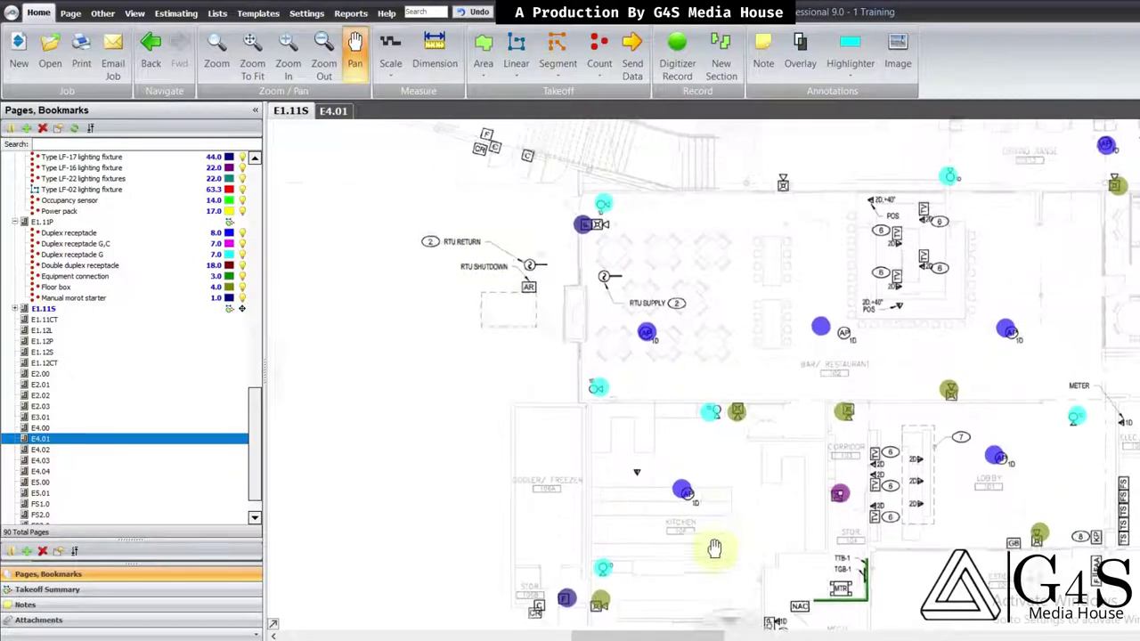
pyautogui.scroll(2, 657, 285)
pyautogui.moveTo(658, 286); pyautogui.dragTo(656, 321)
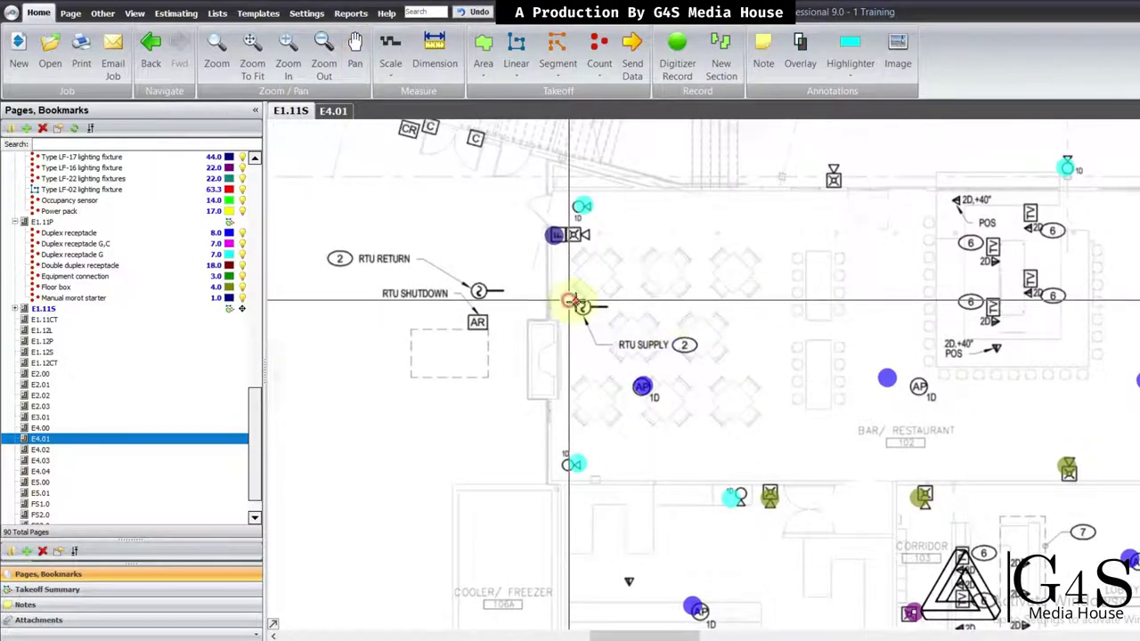
pyautogui.click(599, 319)
pyautogui.click(335, 110)
pyautogui.moveTo(564, 368); pyautogui.dragTo(594, 223)
pyautogui.moveTo(590, 364); pyautogui.dragTo(554, 230)
pyautogui.scroll(-3, 554, 229)
pyautogui.scroll(3, 560, 383)
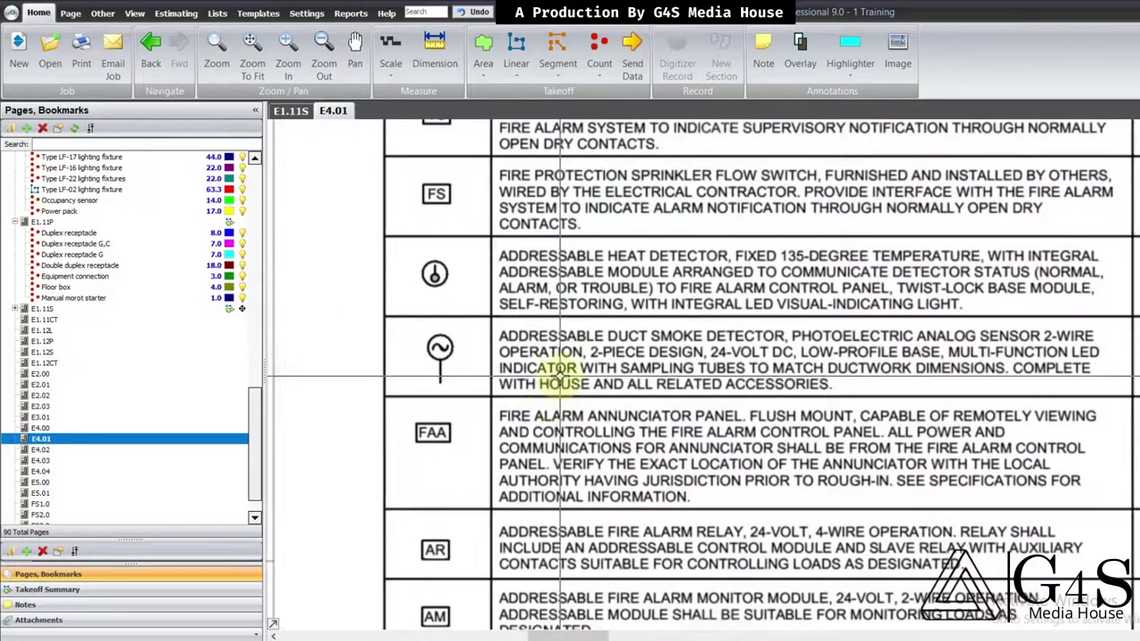
pyautogui.moveTo(830, 385); pyautogui.dragTo(807, 393)
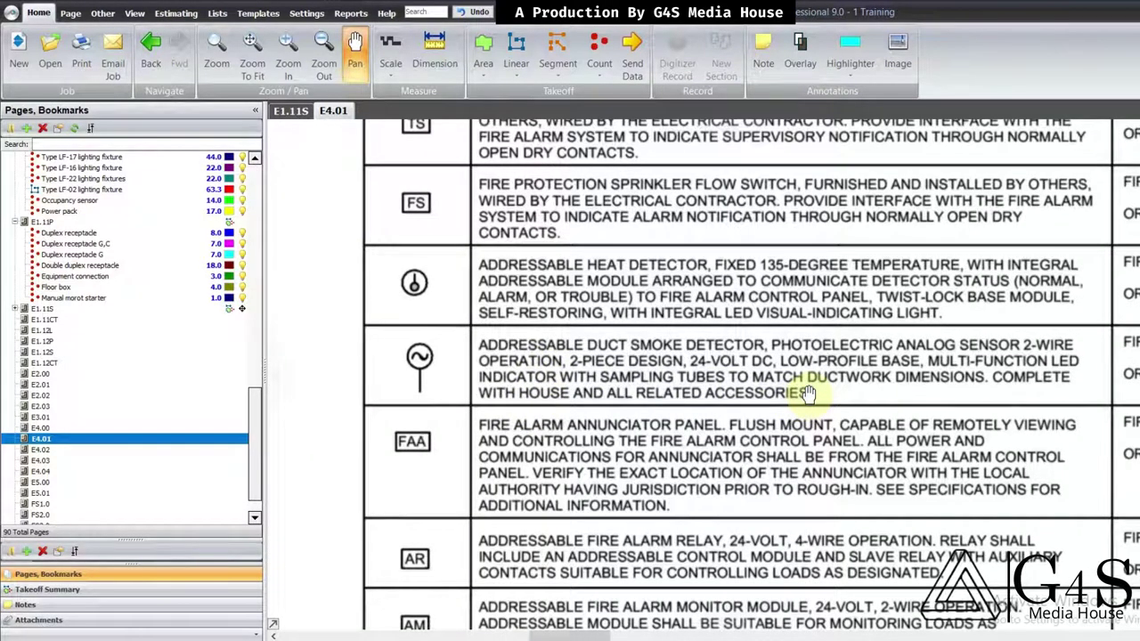
pyautogui.moveTo(801, 424); pyautogui.dragTo(800, 424)
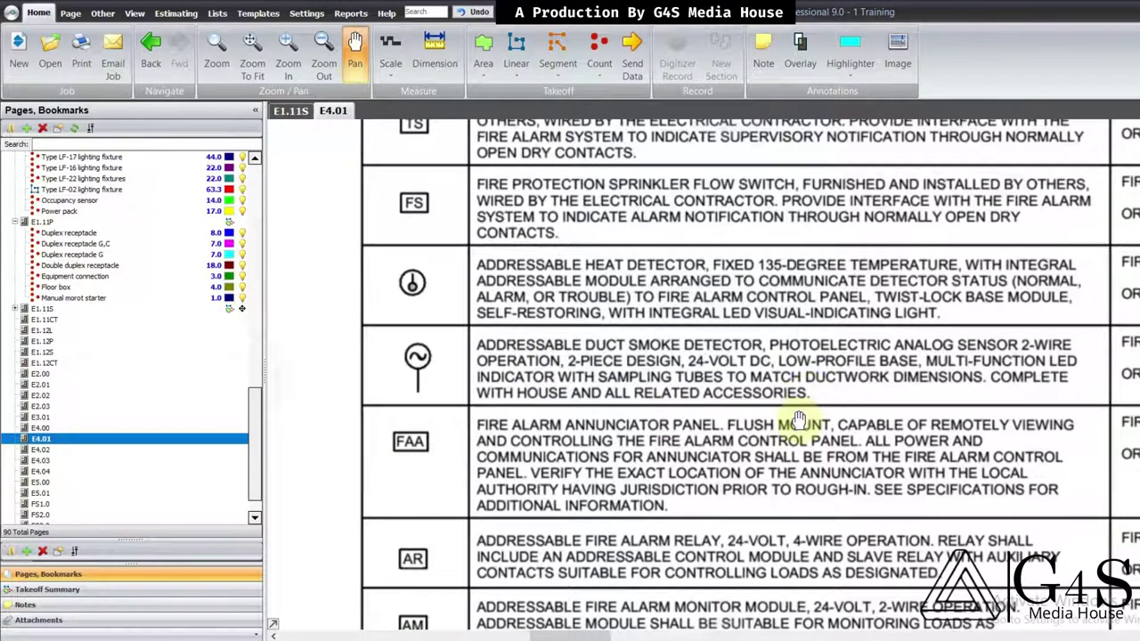
# Step: On sheet E1.11S, create a solid circle count named "Duct smoke detector"
pyautogui.click(293, 111)
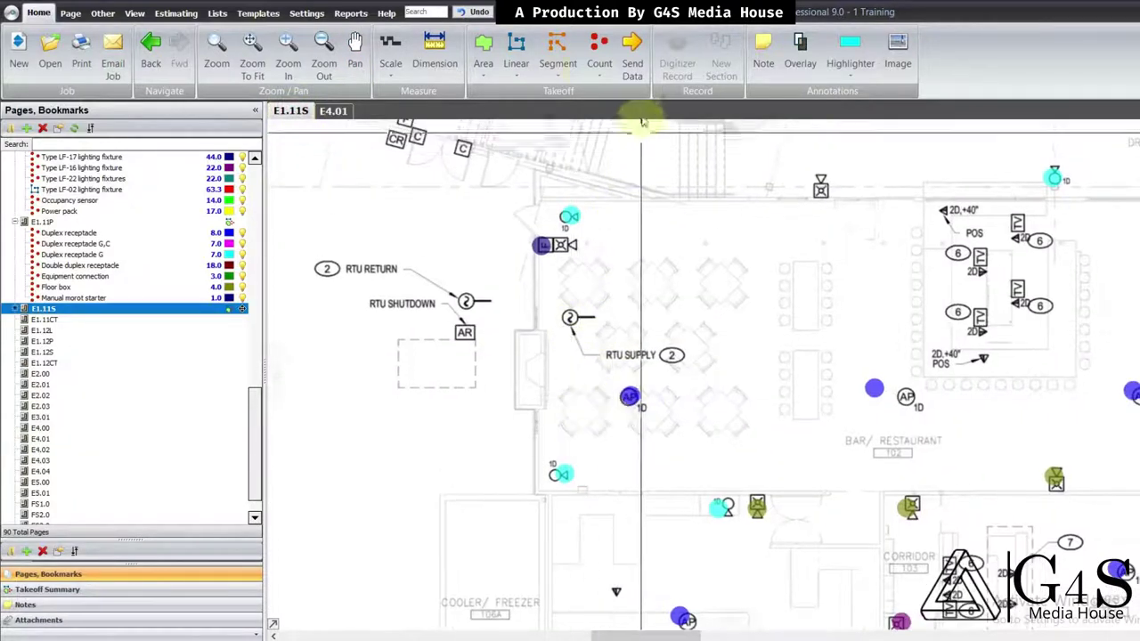
pyautogui.click(600, 44)
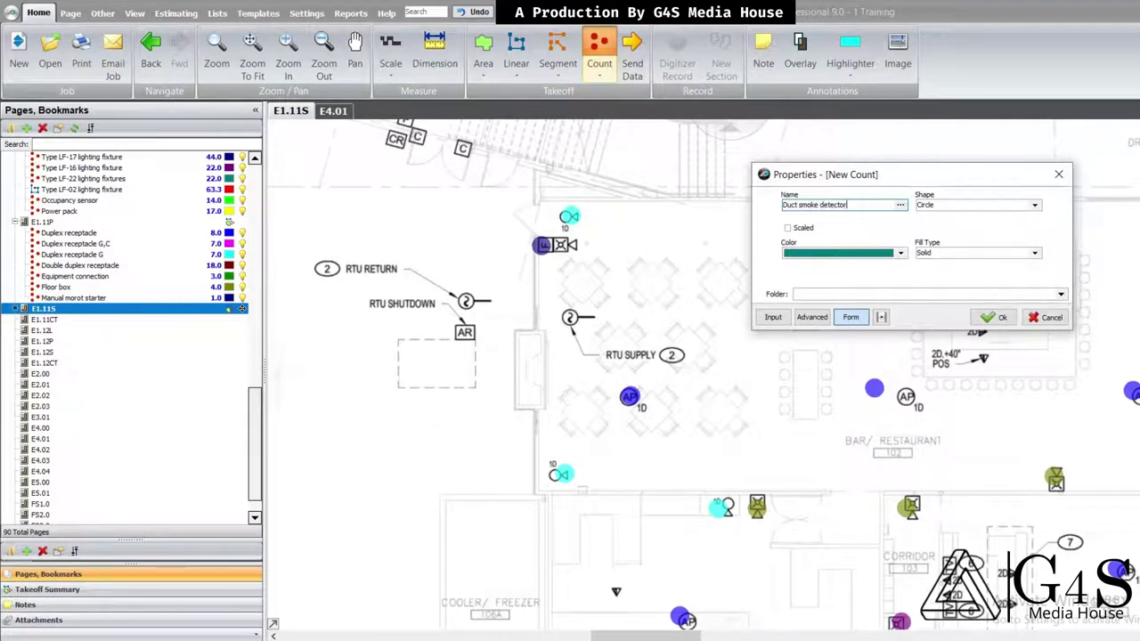
pyautogui.click(993, 317)
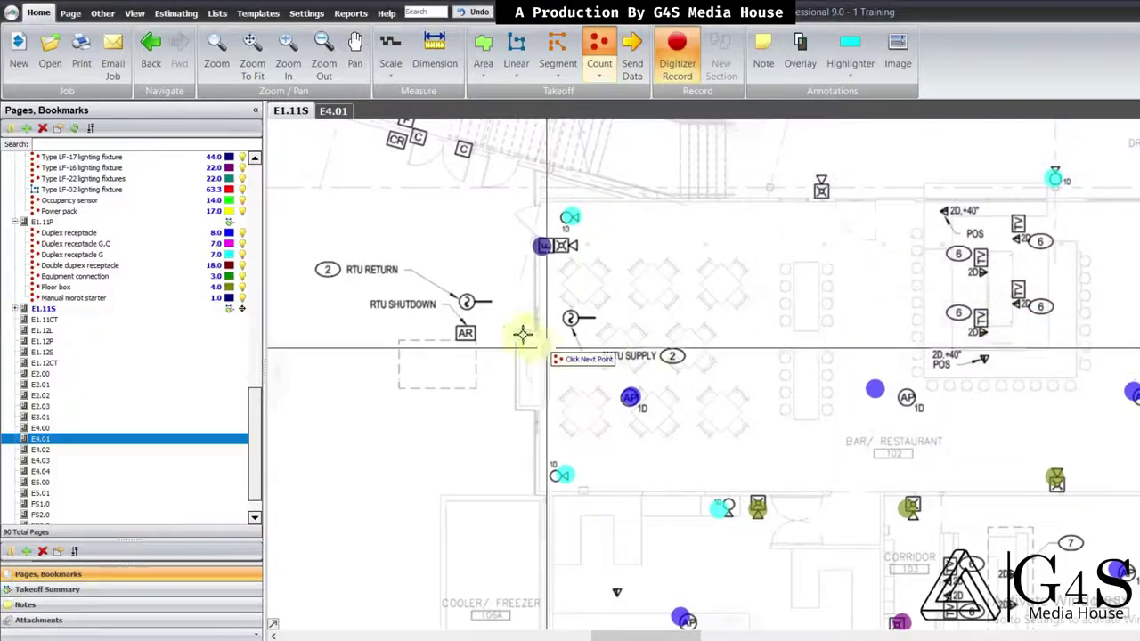
# Step: Mark the duct smoke detectors at RTU supply and RTU return, check the remaining plan for more, and end the count
pyautogui.click(572, 319)
pyautogui.moveTo(565, 439); pyautogui.dragTo(564, 255)
pyautogui.scroll(-2, 582, 288)
pyautogui.moveTo(597, 463); pyautogui.dragTo(582, 364)
pyautogui.scroll(1, 580, 368)
pyautogui.moveTo(659, 364); pyautogui.dragTo(510, 369)
pyautogui.moveTo(872, 319); pyautogui.dragTo(754, 534)
pyautogui.moveTo(1014, 201); pyautogui.dragTo(754, 353)
pyautogui.scroll(-1, 754, 355)
pyautogui.moveTo(734, 285); pyautogui.dragTo(739, 306)
pyautogui.moveTo(756, 422); pyautogui.dragTo(703, 412)
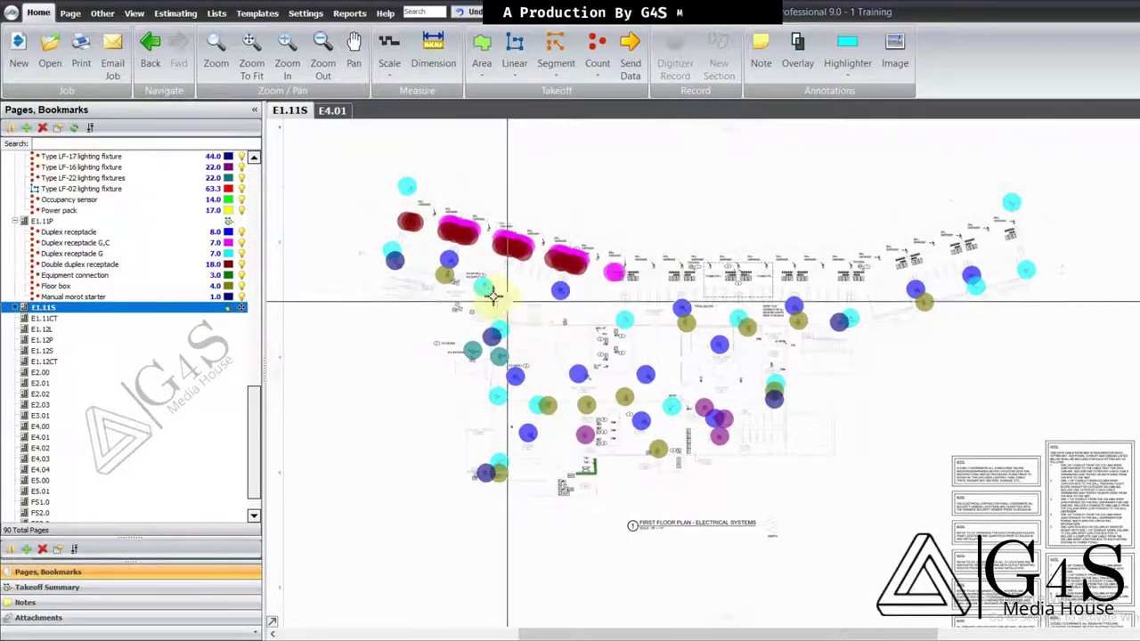
# Step: Examine the NAC, SCP, FACP and ACP panels and the adjacent detector symbols in Mech. 105
pyautogui.scroll(3, 491, 294)
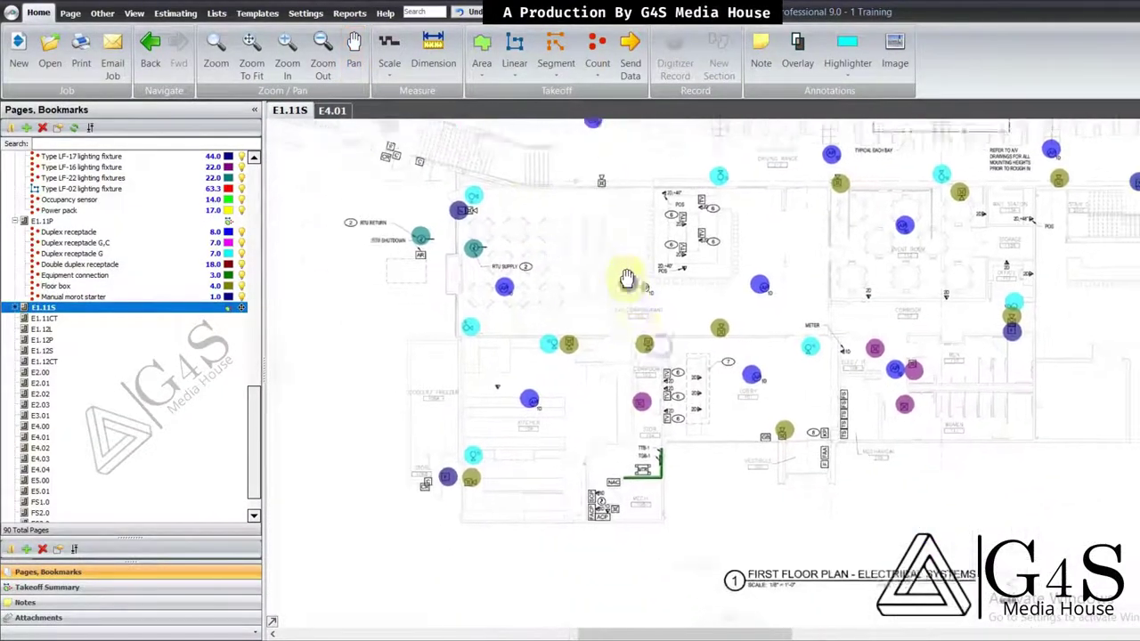
pyautogui.moveTo(631, 305); pyautogui.dragTo(522, 312)
pyautogui.moveTo(588, 365); pyautogui.dragTo(590, 318)
pyautogui.scroll(2, 572, 369)
pyautogui.moveTo(600, 365); pyautogui.dragTo(695, 265)
pyautogui.scroll(2, 583, 409)
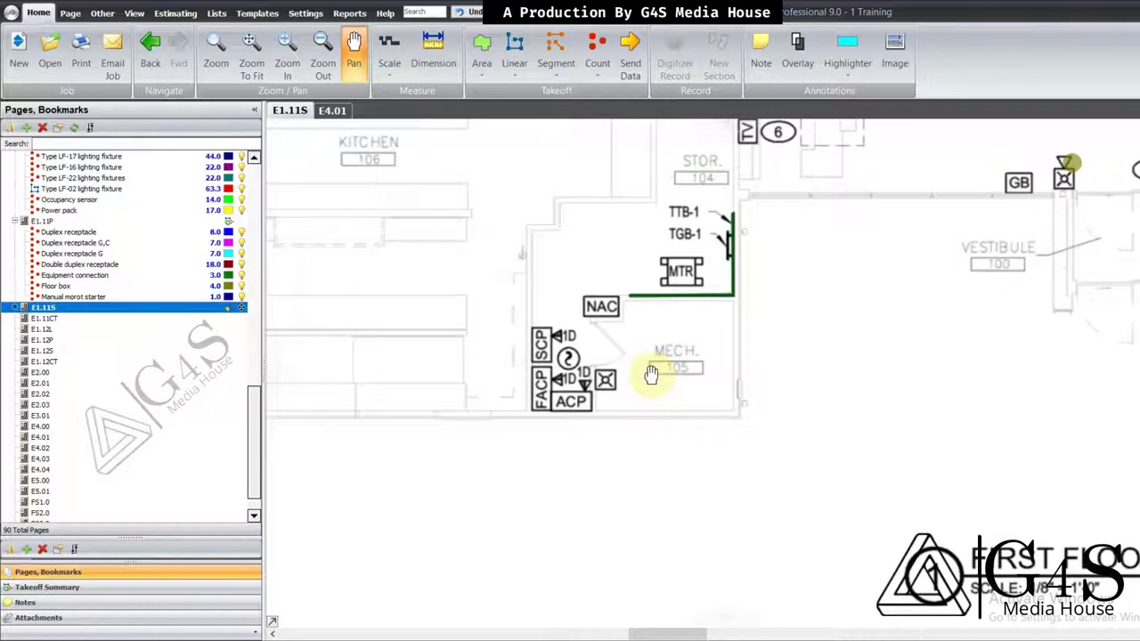
pyautogui.scroll(2, 588, 417)
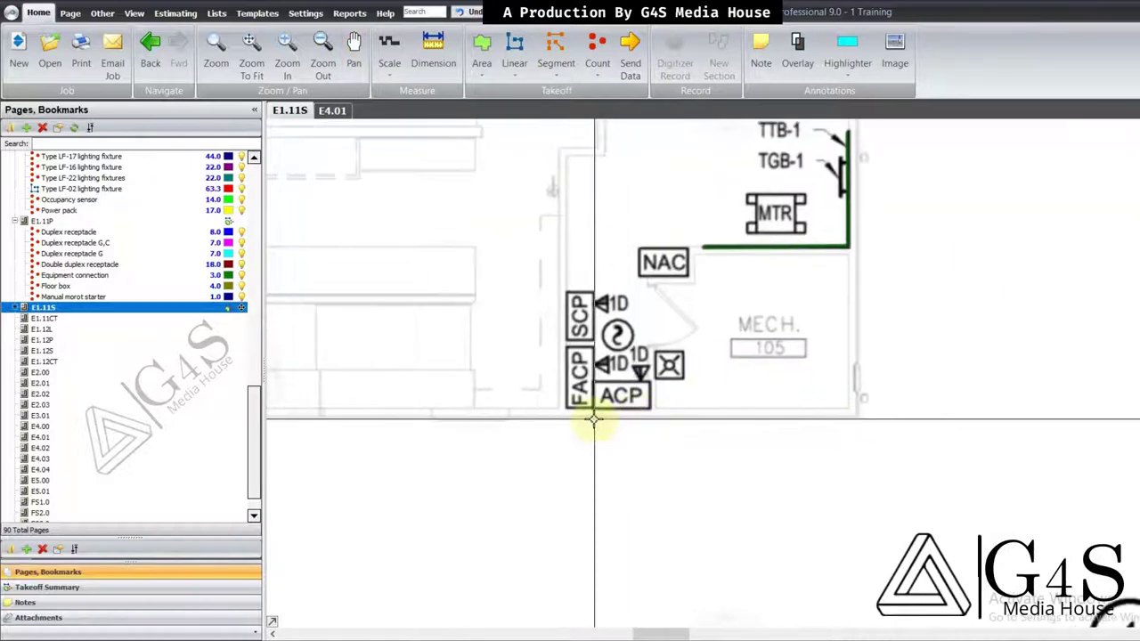
pyautogui.moveTo(573, 432); pyautogui.dragTo(612, 430)
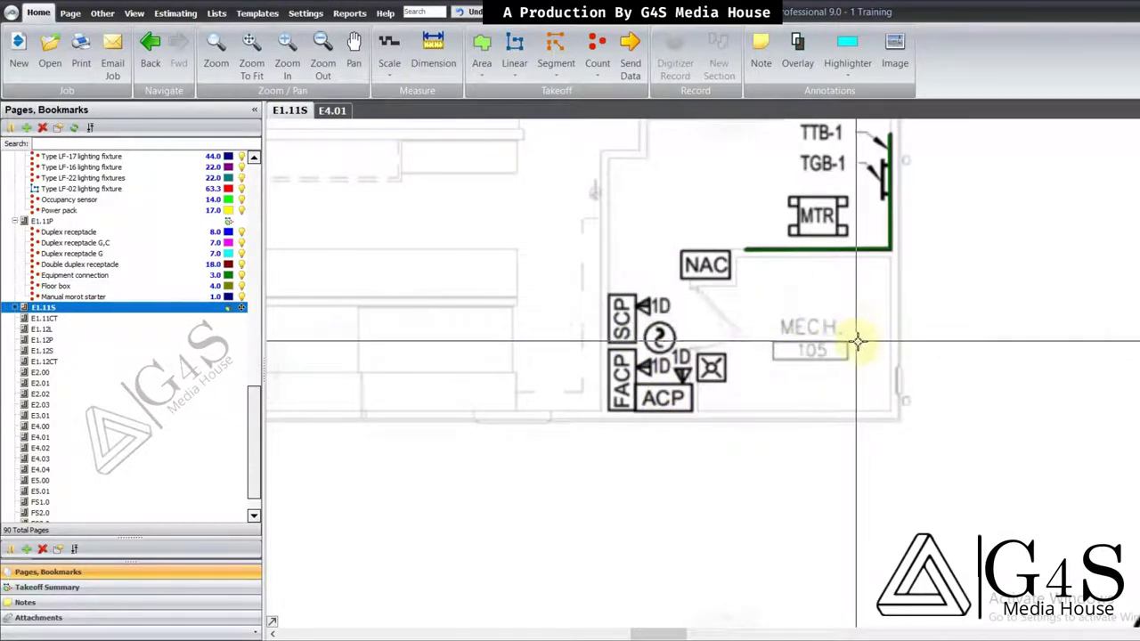
# Step: Examine the FAA, F and KP devices by Vestibule 100 and the FS and TS switches at Mechanical 109
pyautogui.scroll(-4, 856, 341)
pyautogui.moveTo(947, 374)
pyautogui.mouseDown()
pyautogui.moveTo(865, 395)
pyautogui.moveTo(754, 448)
pyautogui.mouseUp()
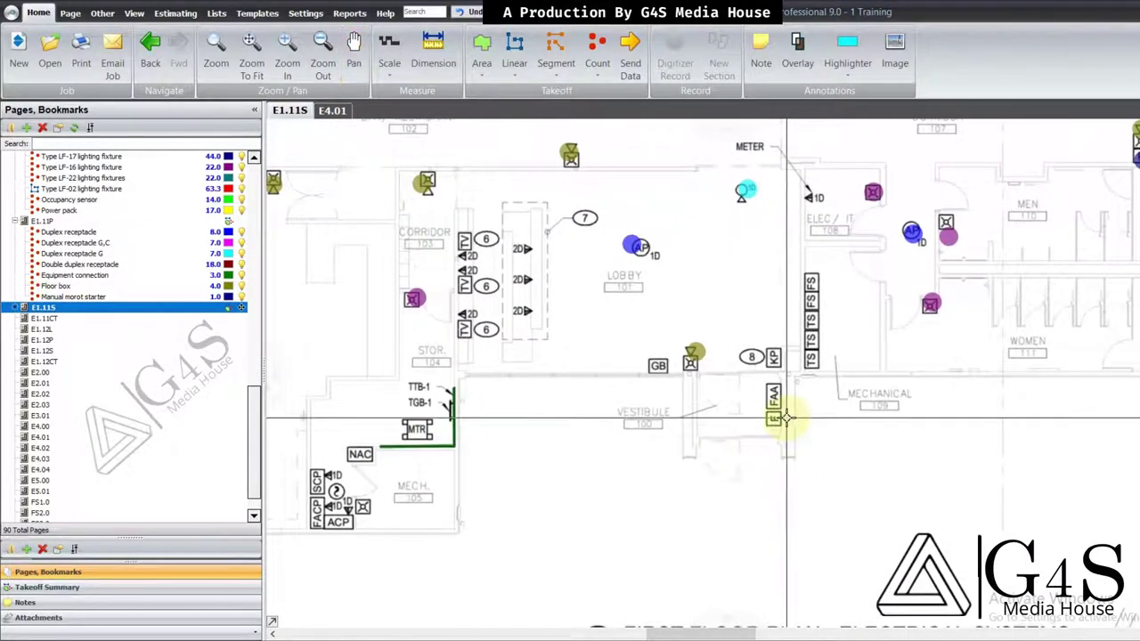
pyautogui.scroll(2, 786, 419)
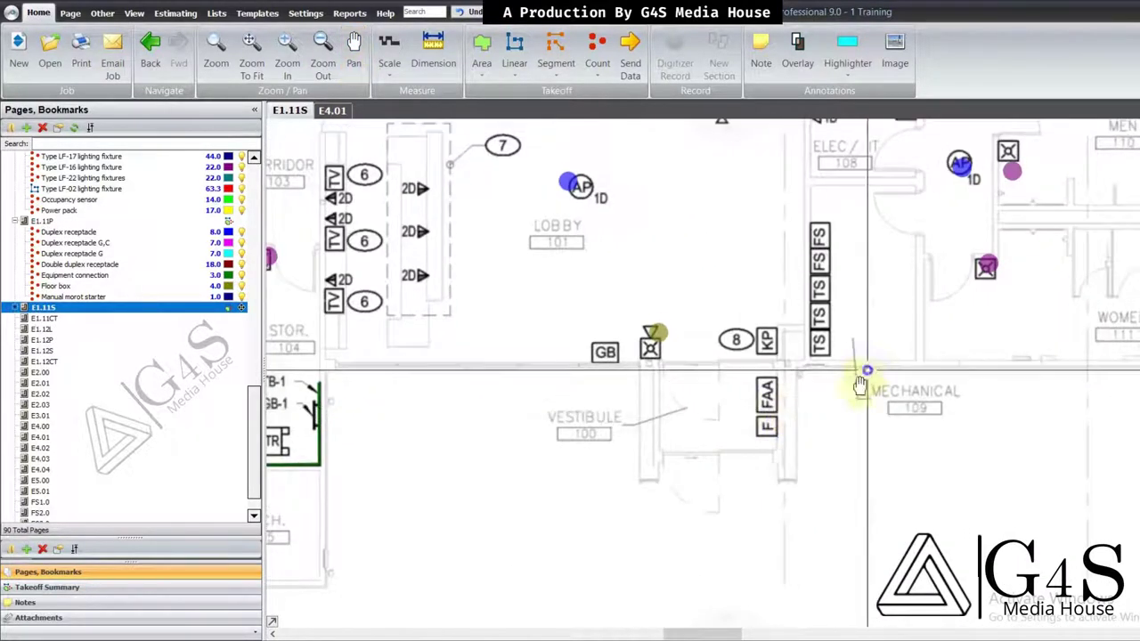
pyautogui.moveTo(867, 370); pyautogui.dragTo(858, 402)
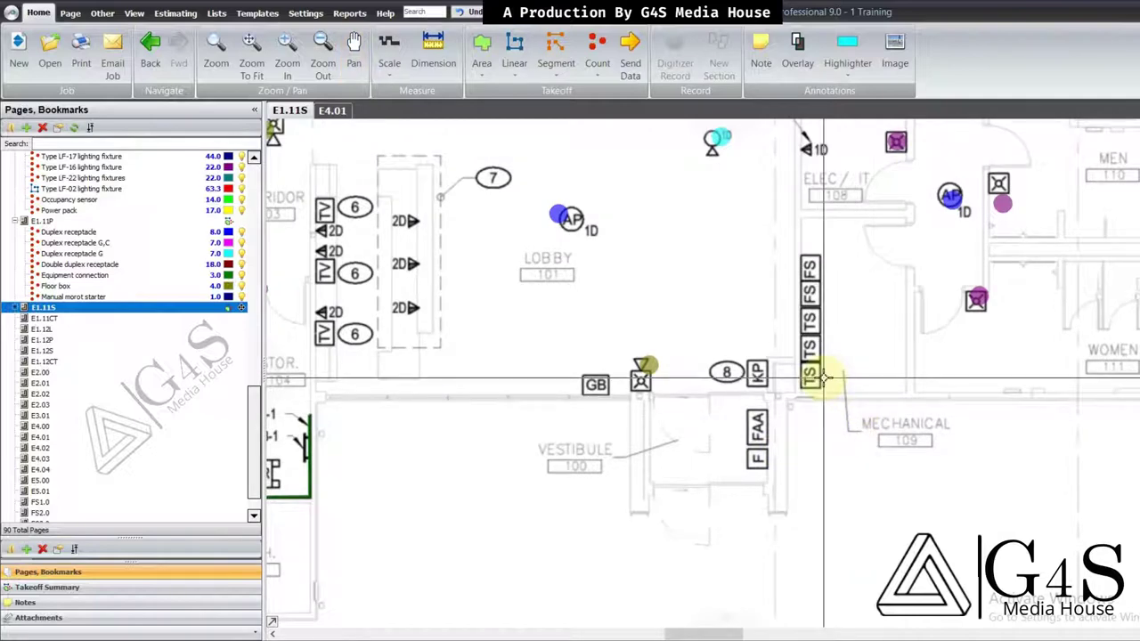
pyautogui.scroll(-5, 802, 356)
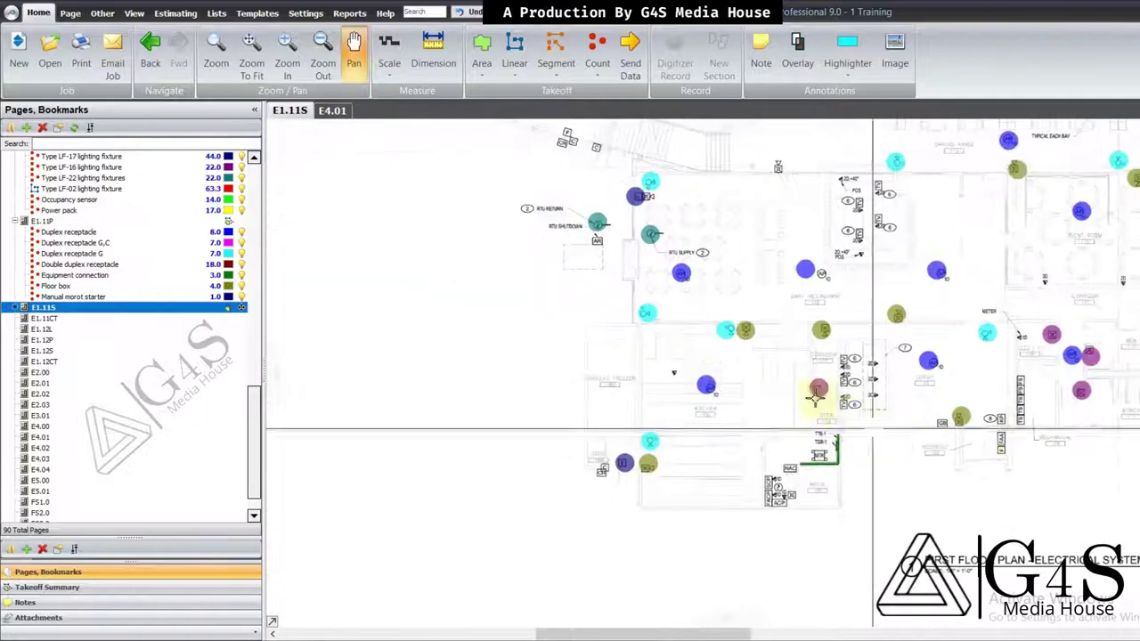
# Step: Review the device symbols across the restaurant, driving range, event room and lobby areas of the E1.11S plan
pyautogui.moveTo(803, 386); pyautogui.dragTo(803, 459)
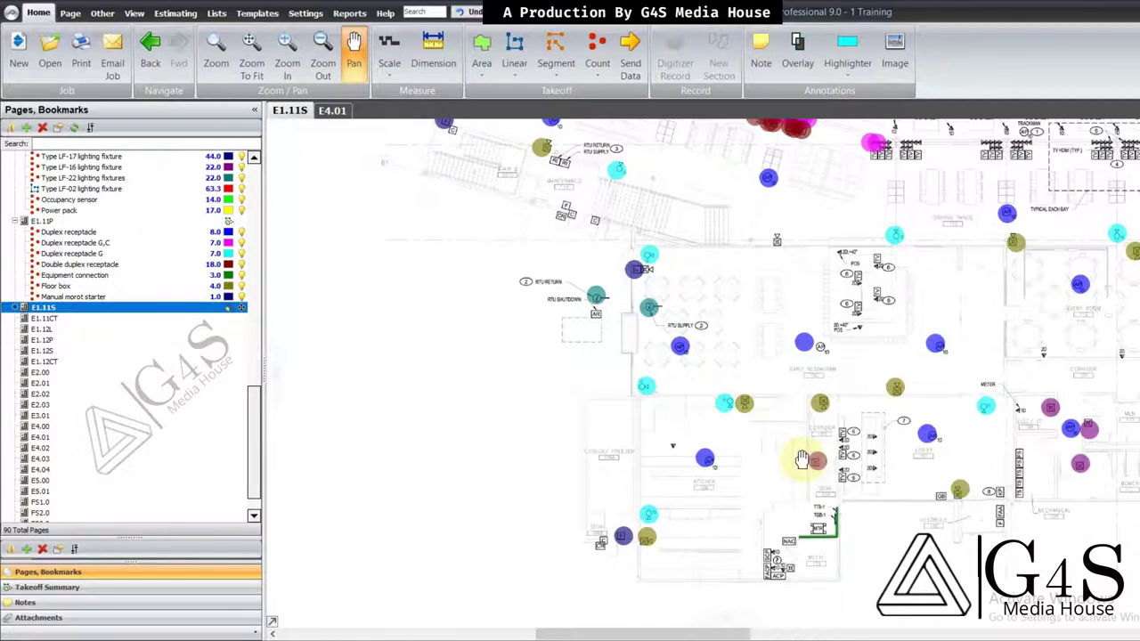
pyautogui.moveTo(785, 457); pyautogui.dragTo(675, 448)
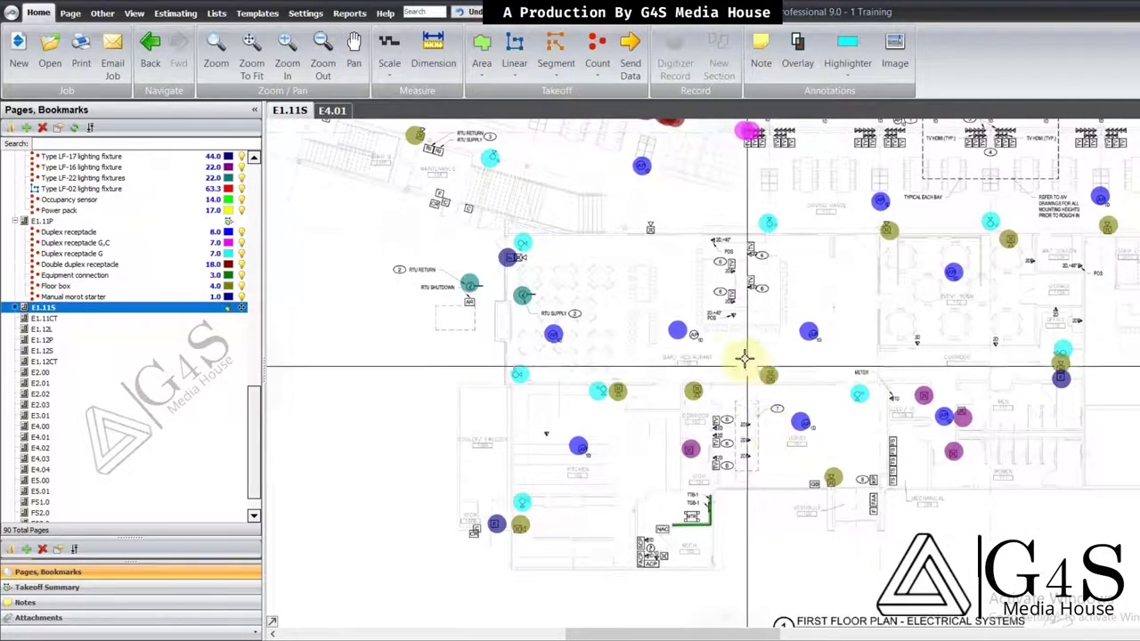
pyautogui.moveTo(737, 313); pyautogui.dragTo(732, 380)
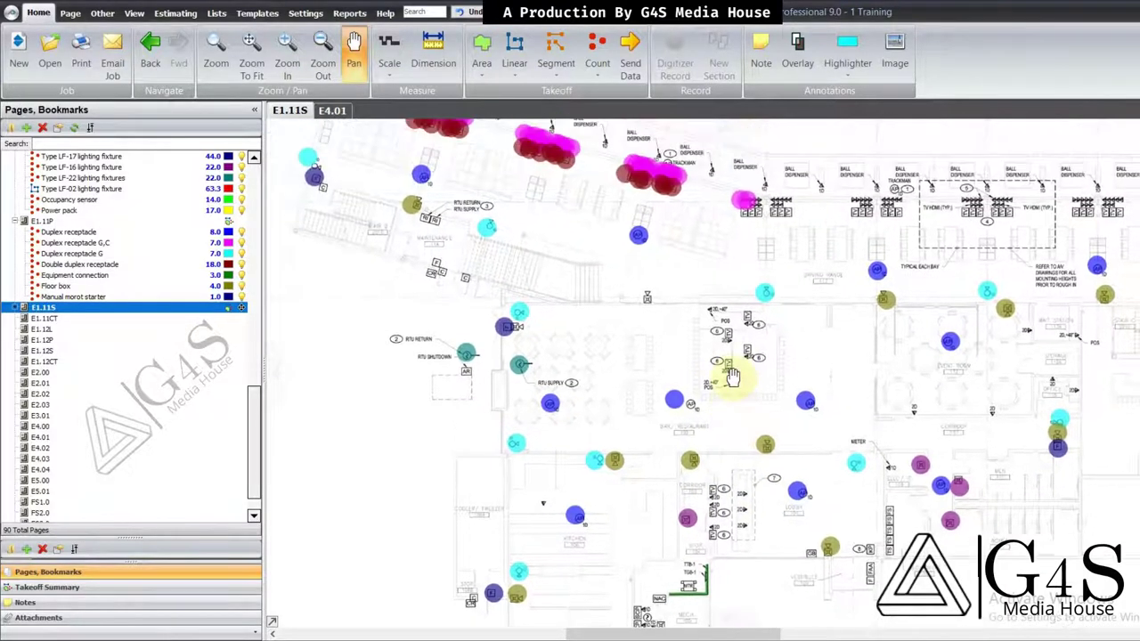
pyautogui.moveTo(688, 327); pyautogui.dragTo(688, 385)
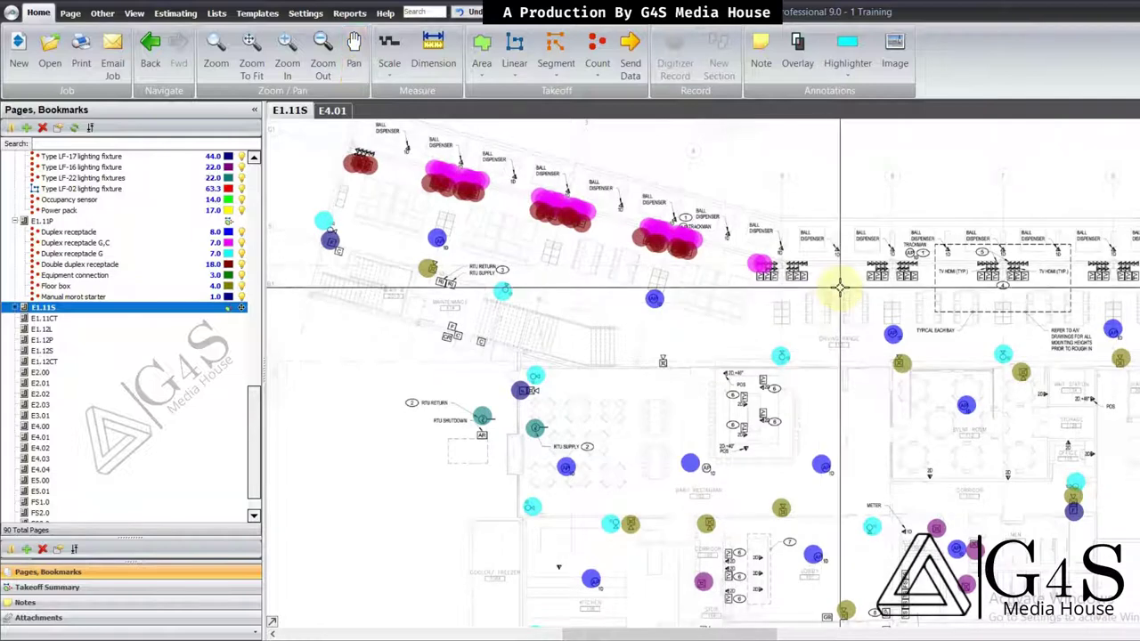
pyautogui.moveTo(878, 364); pyautogui.dragTo(662, 353)
pyautogui.moveTo(857, 303); pyautogui.dragTo(851, 307)
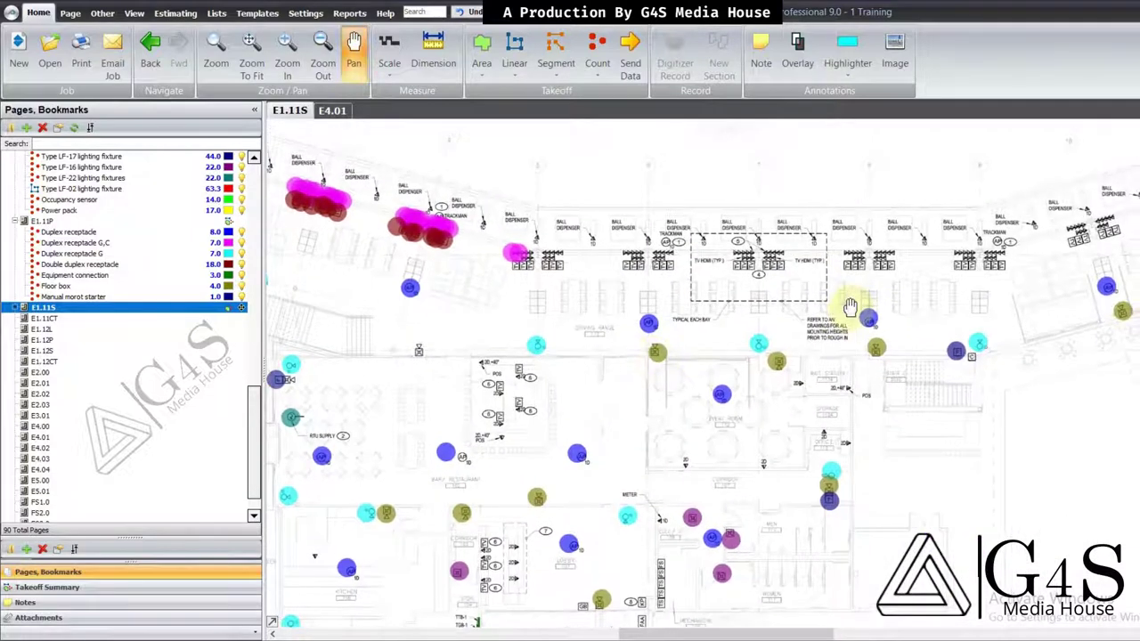
pyautogui.moveTo(818, 341); pyautogui.dragTo(820, 293)
pyautogui.moveTo(738, 384); pyautogui.dragTo(819, 323)
pyautogui.moveTo(758, 351); pyautogui.dragTo(824, 331)
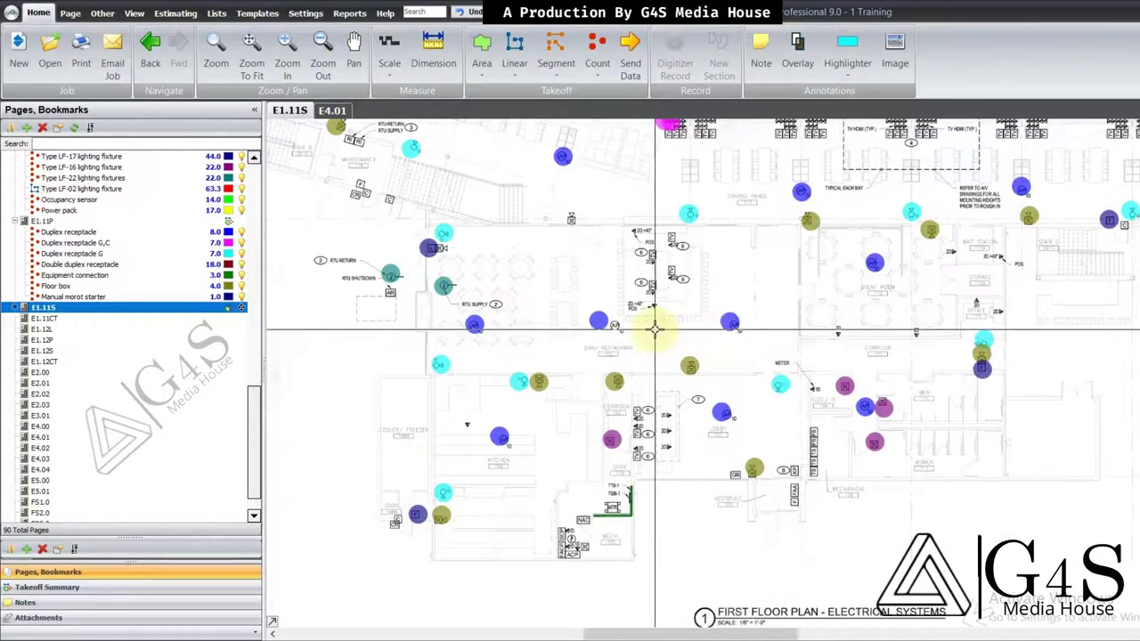
pyautogui.moveTo(654, 349); pyautogui.dragTo(659, 334)
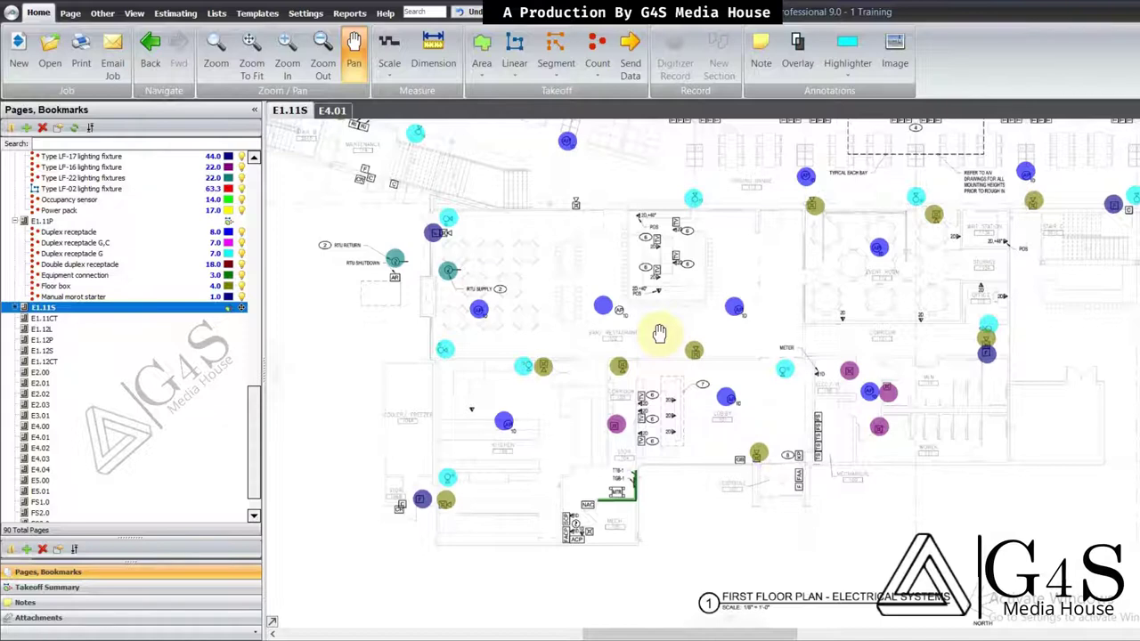
# Step: Open sheet E1.11CT and examine the cable tray layout on the first floor plan
pyautogui.click(66, 321)
pyautogui.scroll(3, 731, 393)
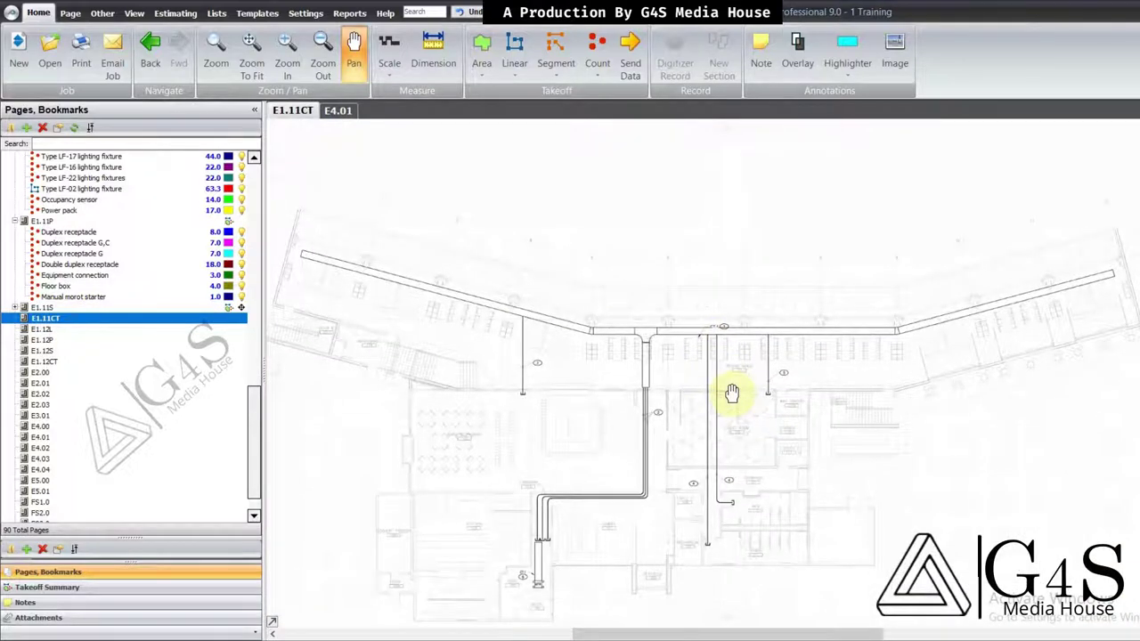
pyautogui.scroll(-1, 722, 431)
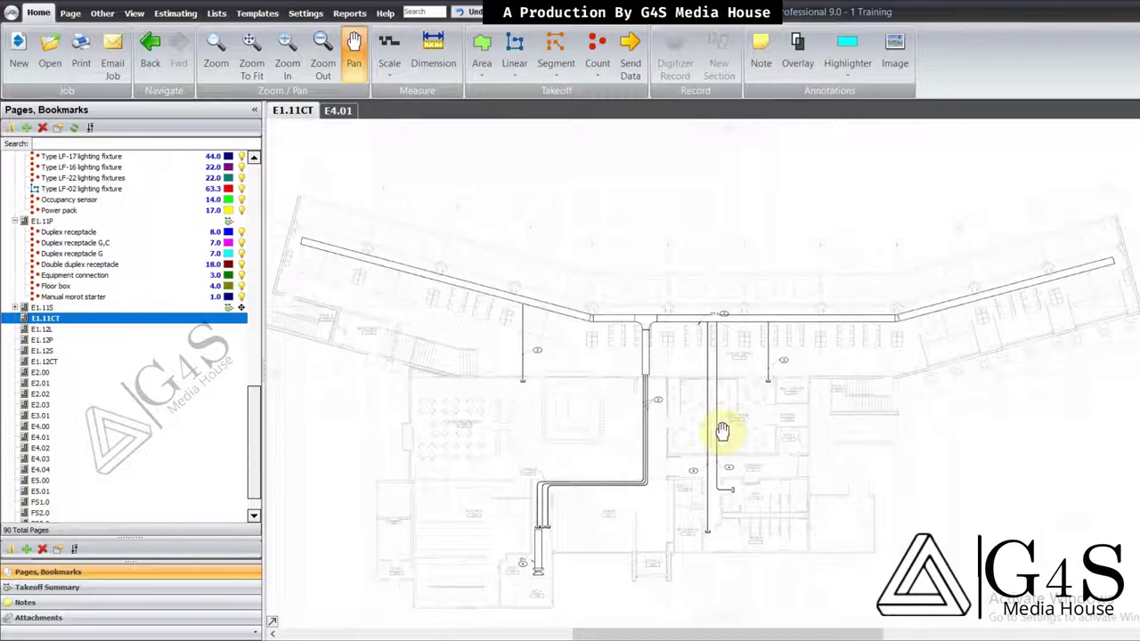
pyautogui.press('Escape')
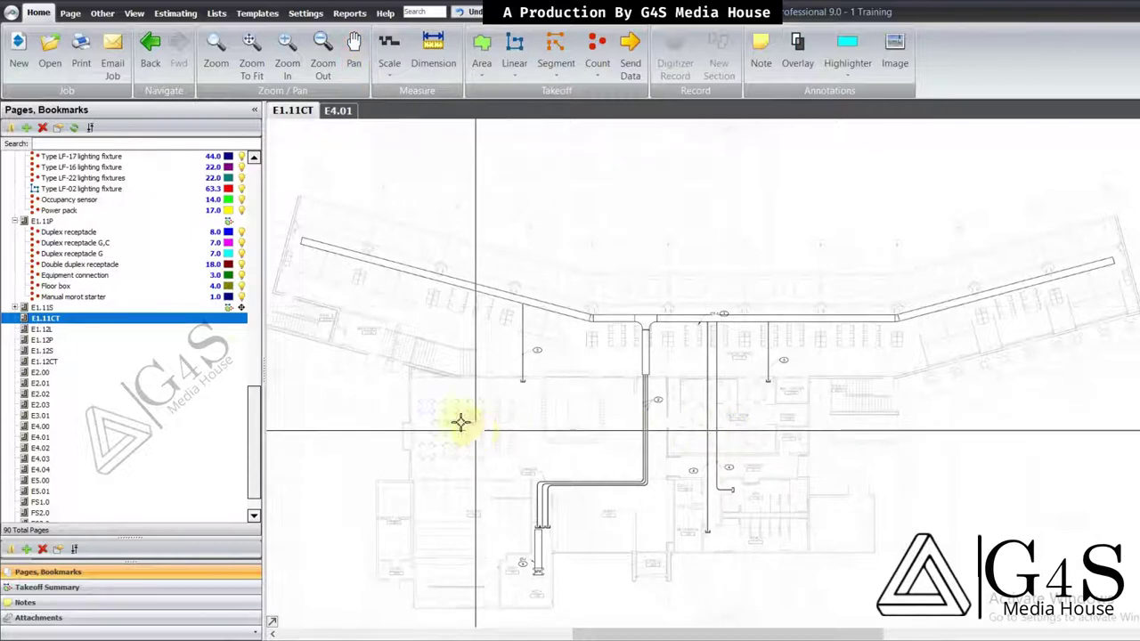
# Step: Return to sheet E1.11S and review the counted devices across the whole first floor plan
pyautogui.click(74, 307)
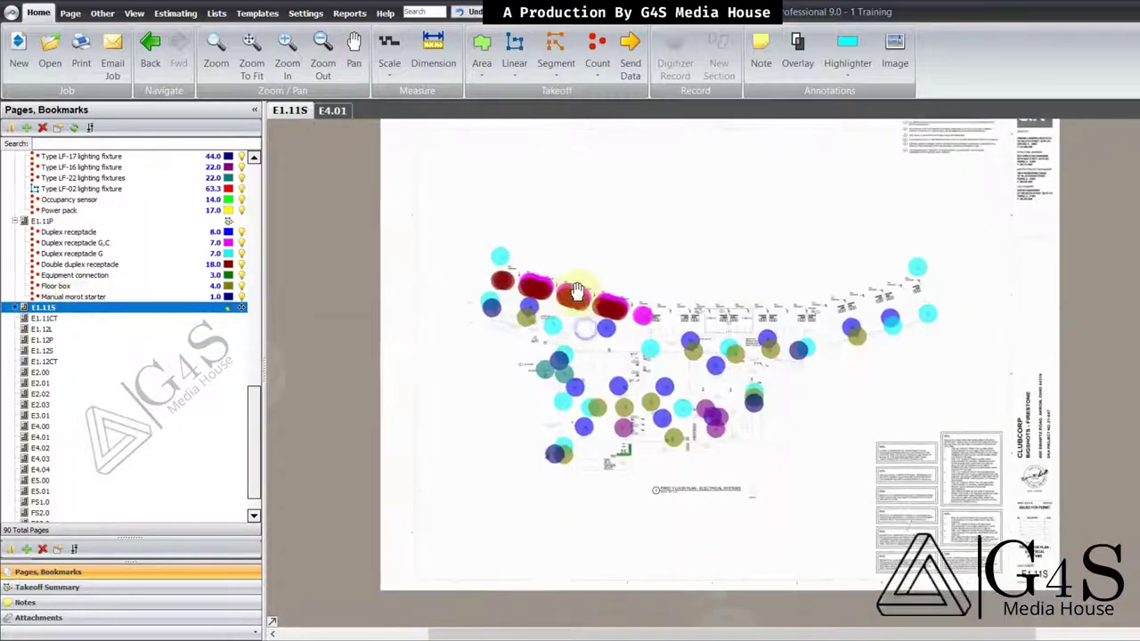
pyautogui.scroll(1, 660, 319)
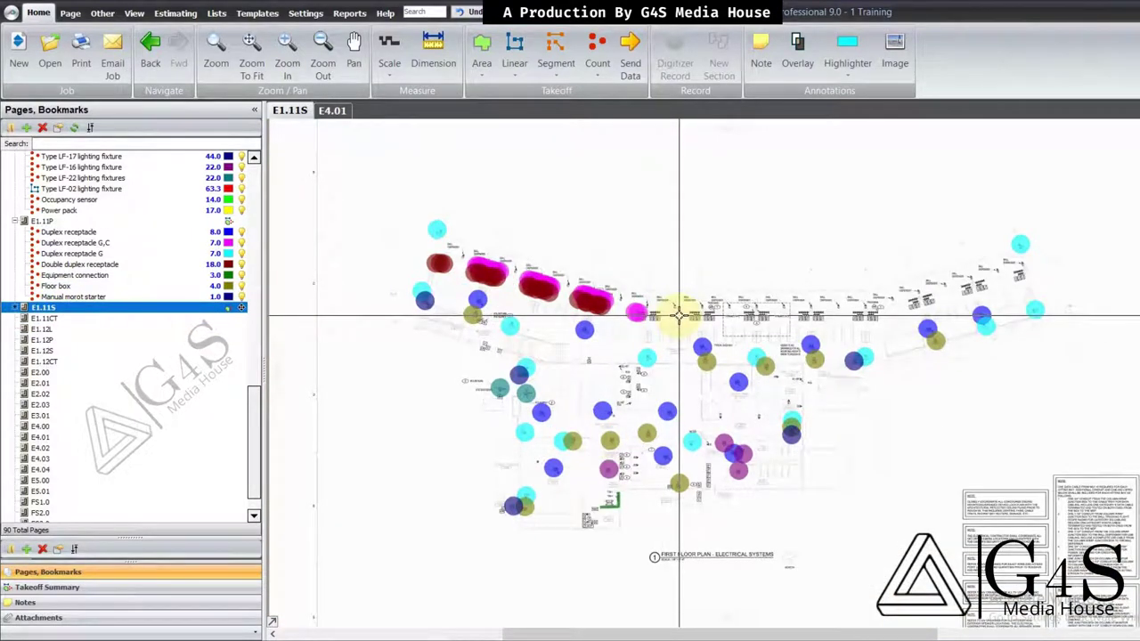
pyautogui.moveTo(701, 303); pyautogui.dragTo(690, 308)
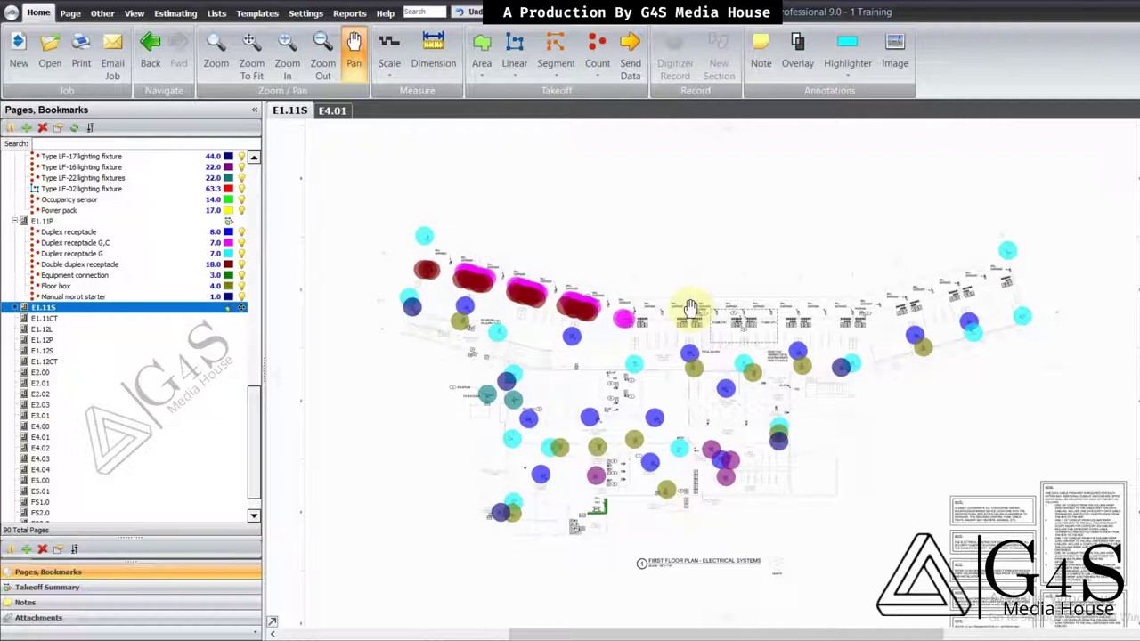
pyautogui.moveTo(691, 309); pyautogui.dragTo(687, 304)
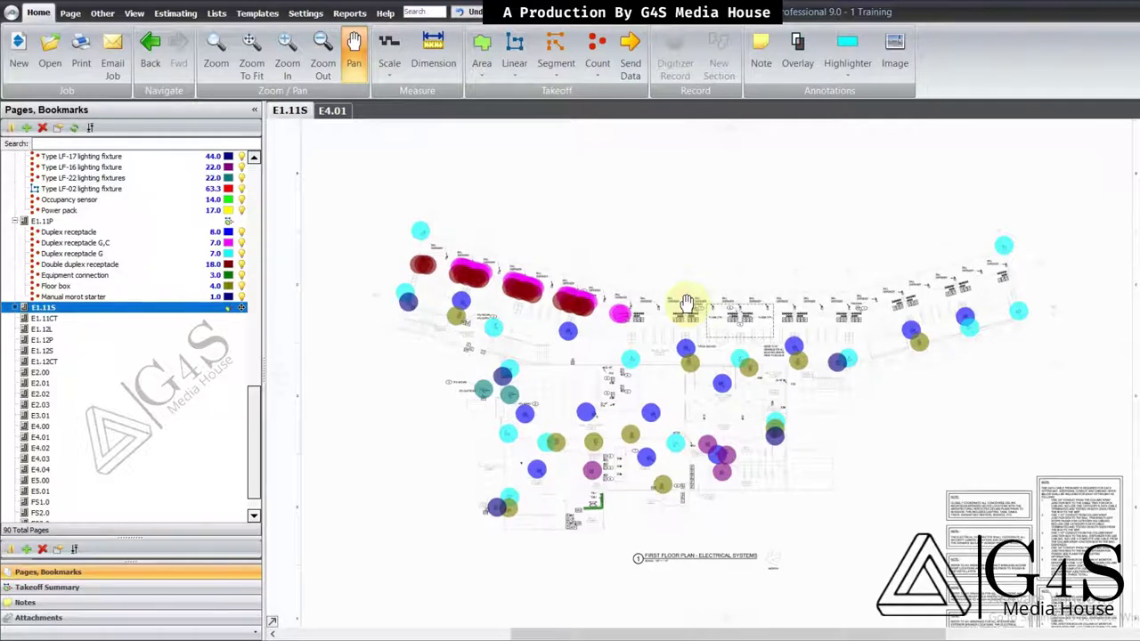
pyautogui.moveTo(686, 304); pyautogui.dragTo(686, 309)
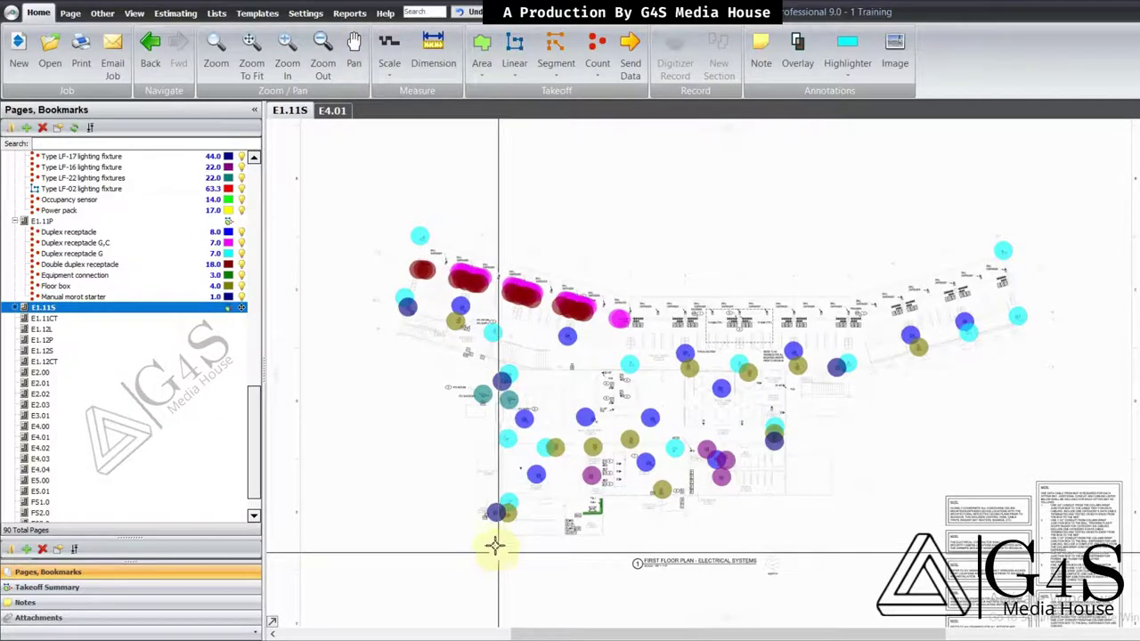